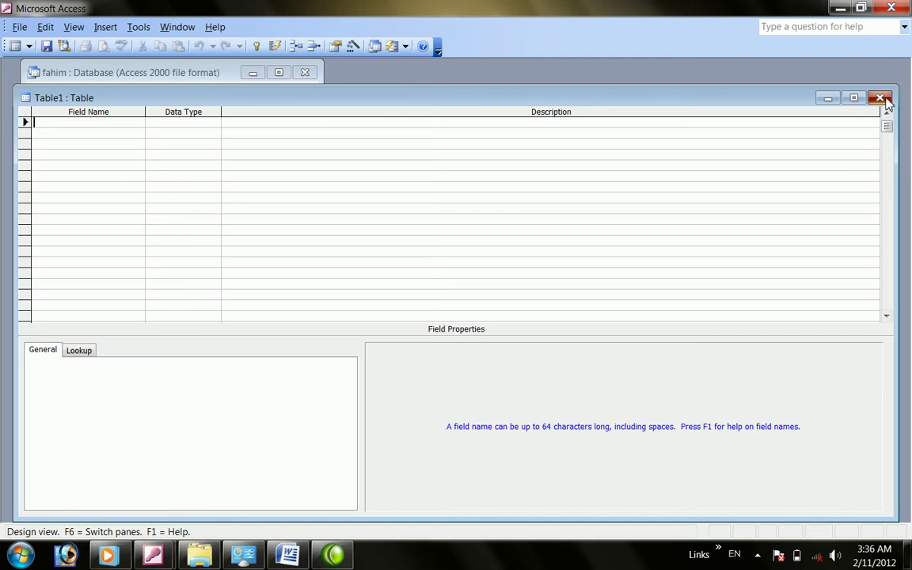
# Close Table1 and start a blank Design View form with an enlarged window and a taller Detail section
pyautogui.click(67, 166)
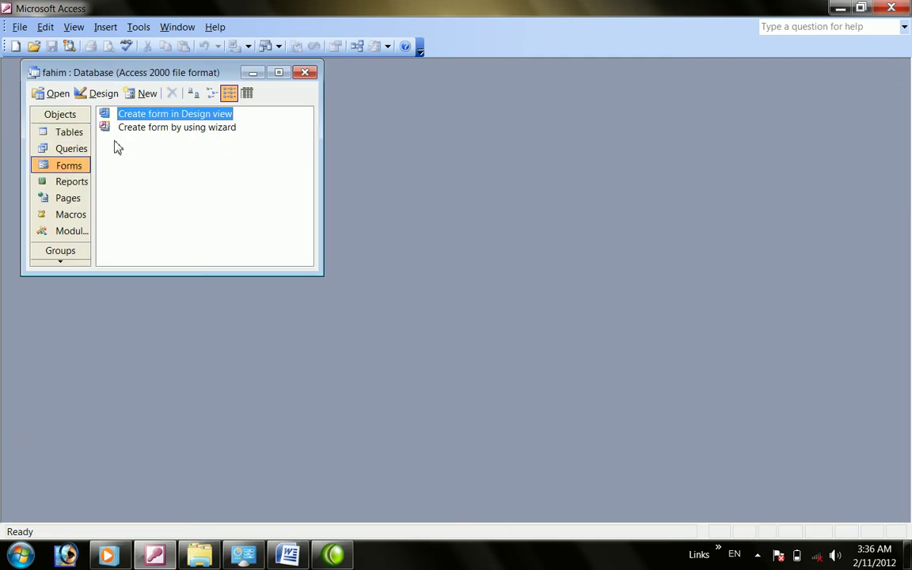
pyautogui.doubleClick(138, 118)
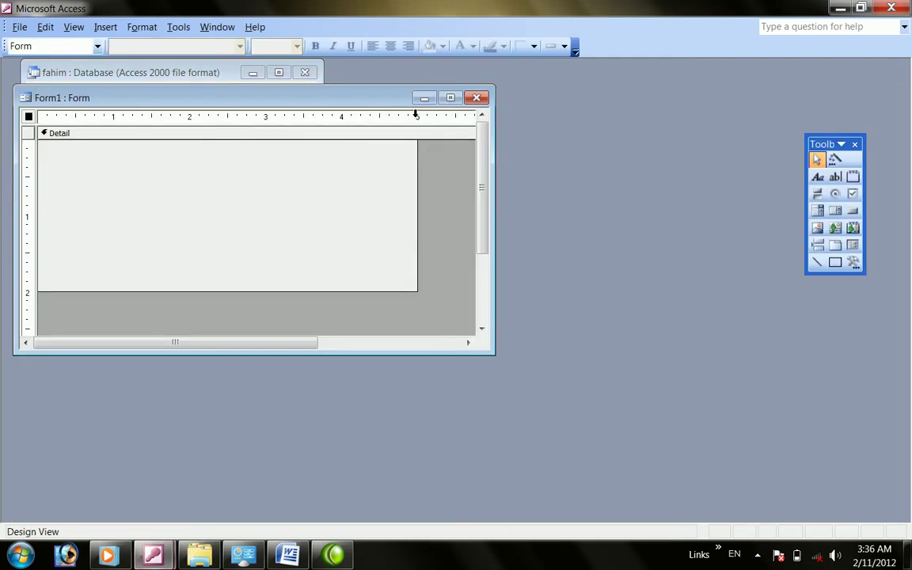
pyautogui.moveTo(493, 355); pyautogui.dragTo(684, 478)
pyautogui.moveTo(416, 291); pyautogui.dragTo(481, 454)
pyautogui.moveTo(367, 100); pyautogui.dragTo(489, 91)
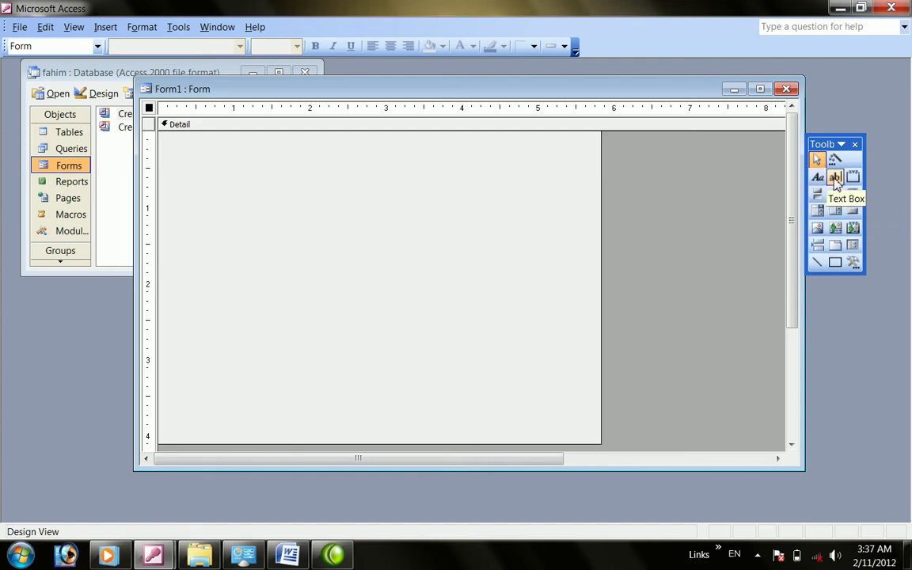
# Draw a label across the top of the form reading 'data sheet'
pyautogui.click(817, 177)
pyautogui.moveTo(219, 141)
pyautogui.mouseDown()
pyautogui.moveTo(423, 184)
pyautogui.moveTo(529, 184)
pyautogui.mouseUp()
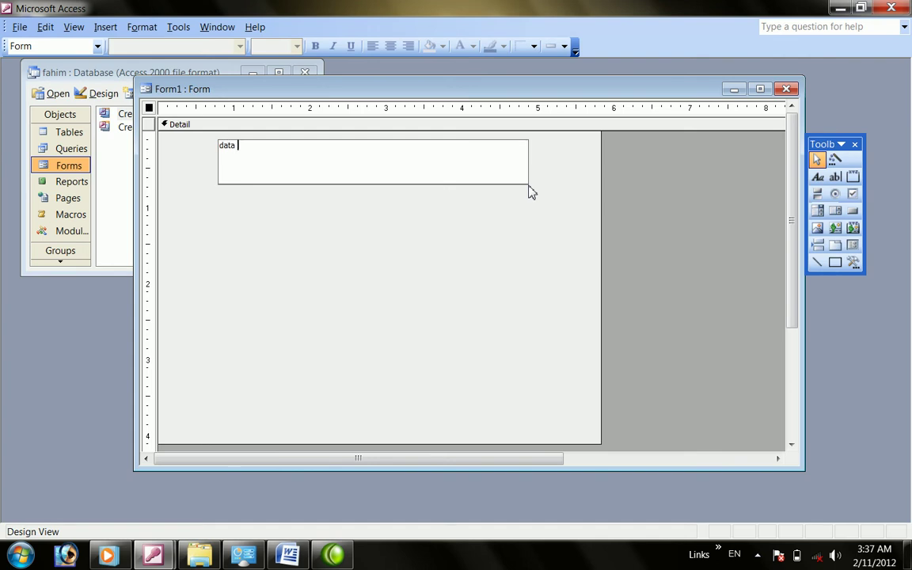
pyautogui.write('data sheet')
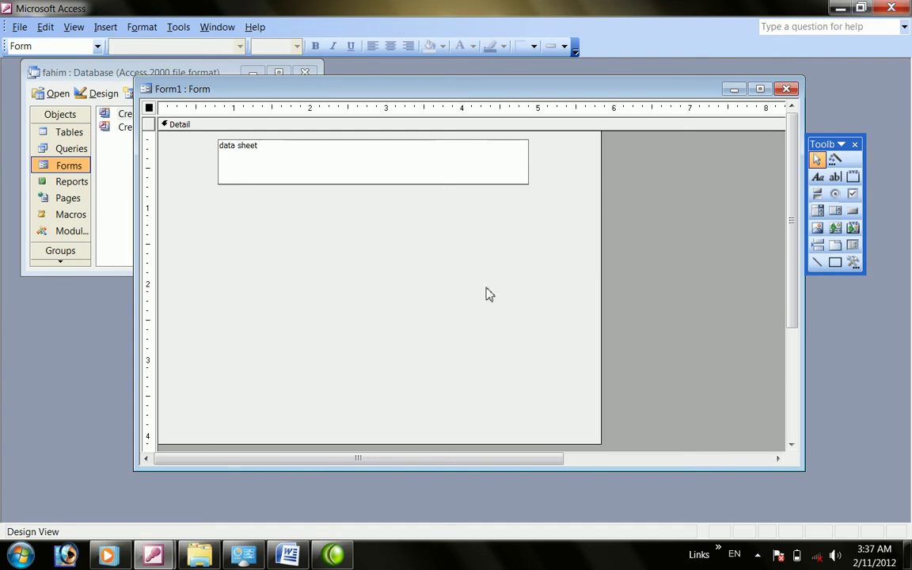
pyautogui.click(358, 224)
# Format the 'data sheet' label as bold, centred, font size 26
pyautogui.click(307, 168)
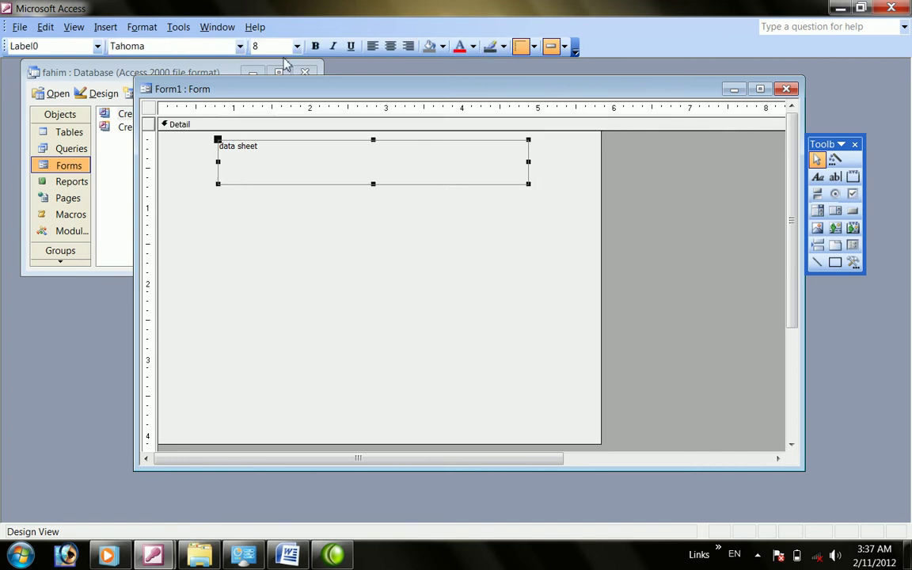
pyautogui.click(315, 46)
pyautogui.click(297, 46)
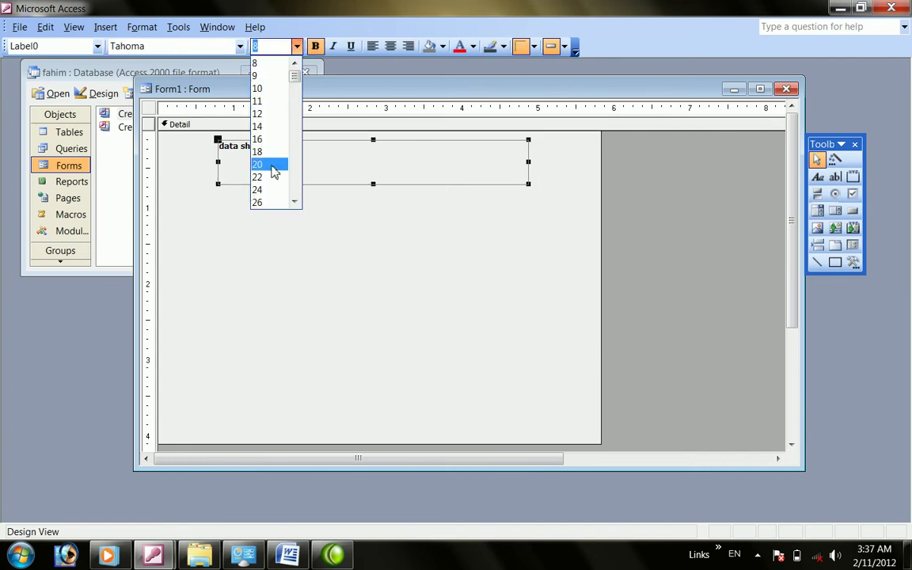
pyautogui.click(265, 202)
pyautogui.click(391, 46)
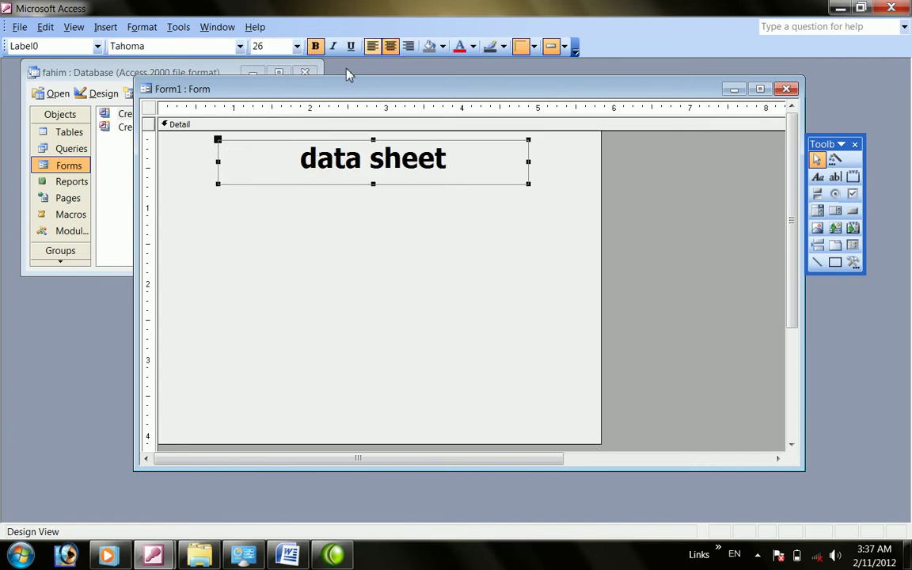
pyautogui.click(297, 46)
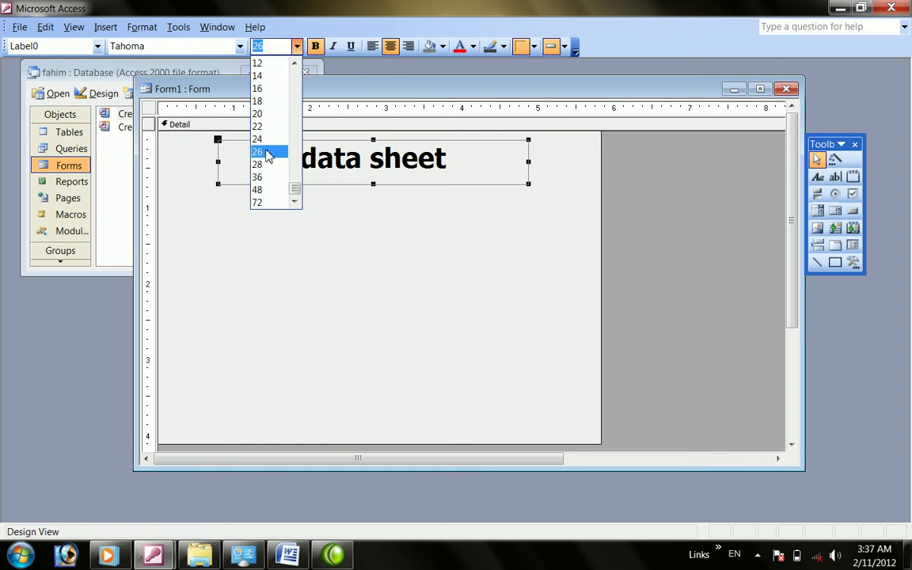
pyautogui.click(270, 138)
pyautogui.click(297, 46)
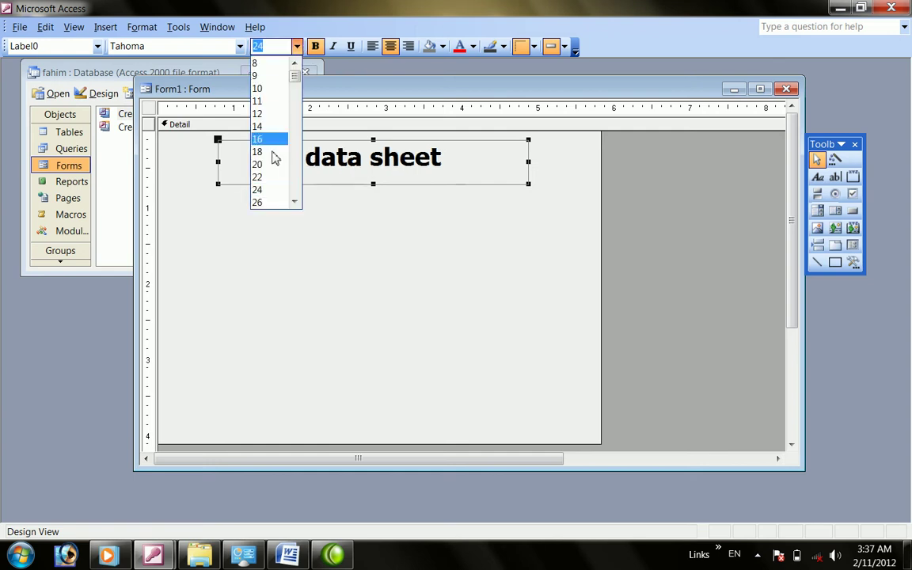
pyautogui.click(265, 202)
pyautogui.click(414, 251)
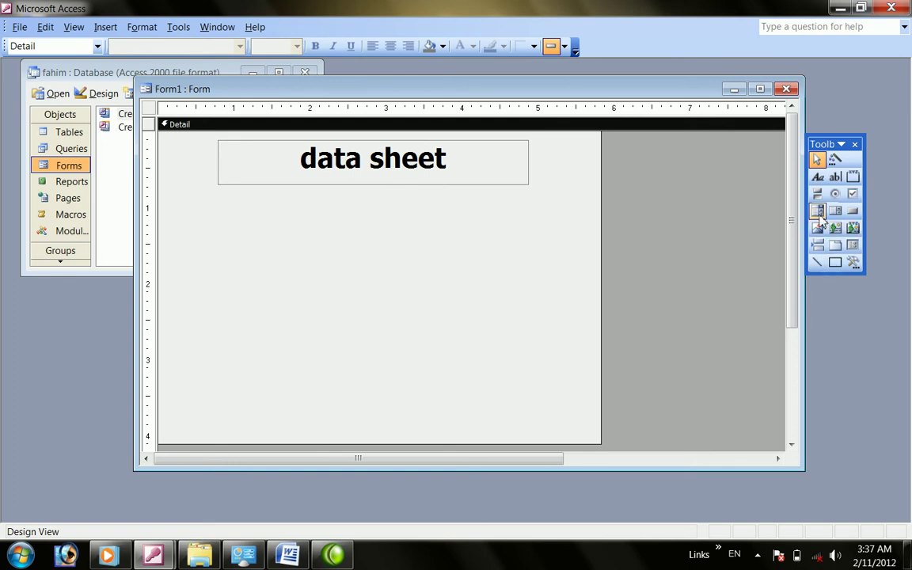
# Draw an unbound combo box under the title and rename its Combo1 label to 'select an option'
pyautogui.click(819, 212)
pyautogui.moveTo(377, 198); pyautogui.dragTo(529, 221)
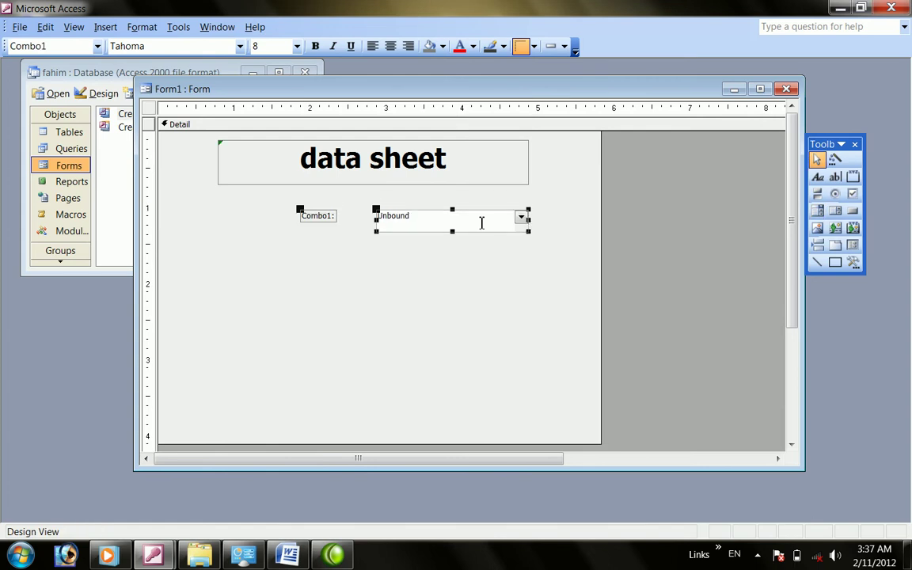
pyautogui.doubleClick(336, 216)
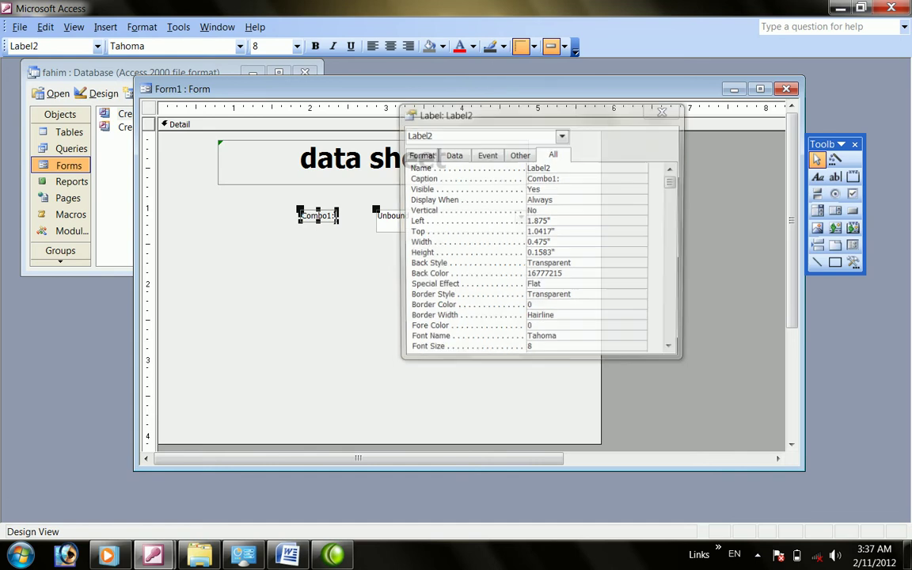
pyautogui.press('BackSpace')
pyautogui.press('BackSpace')
pyautogui.press('BackSpace')
pyautogui.press('BackSpace')
pyautogui.press('BackSpace')
pyautogui.press('BackSpace')
pyautogui.press('BackSpace')
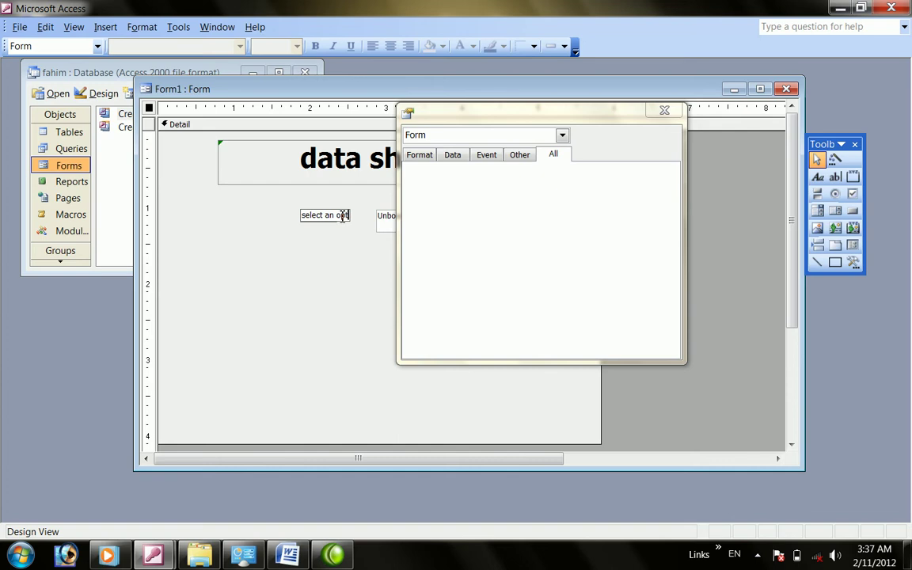
pyautogui.click(277, 243)
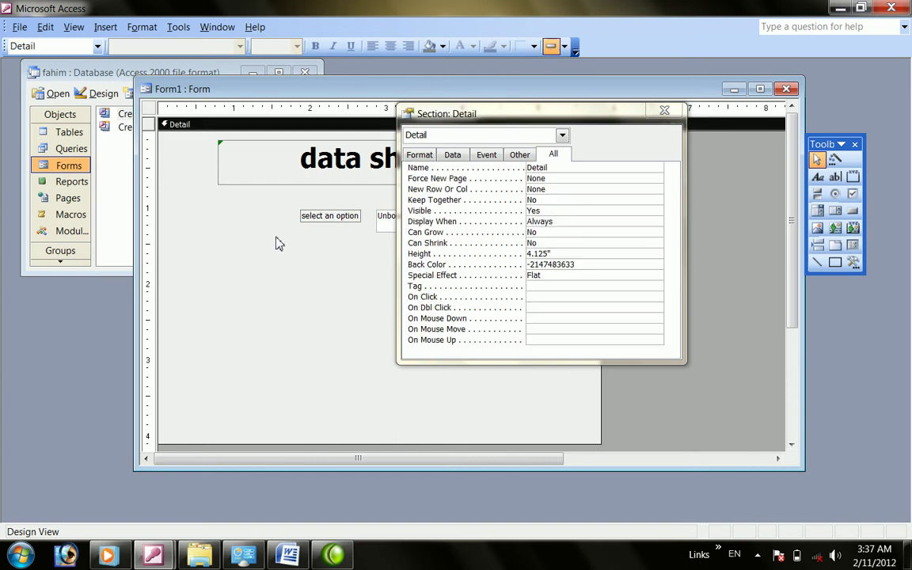
pyautogui.click(665, 111)
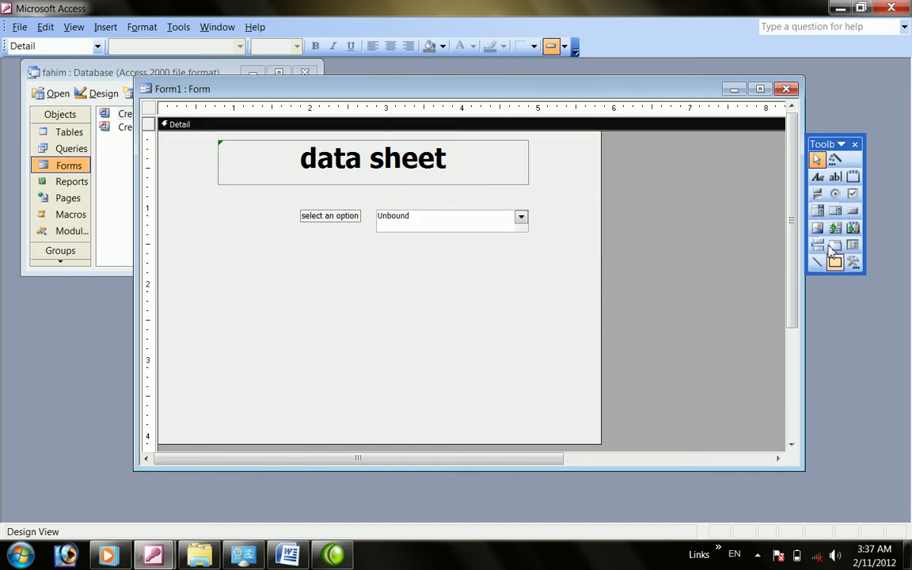
# Draw a text box above the combo box and caption its label 'type password'
pyautogui.click(835, 177)
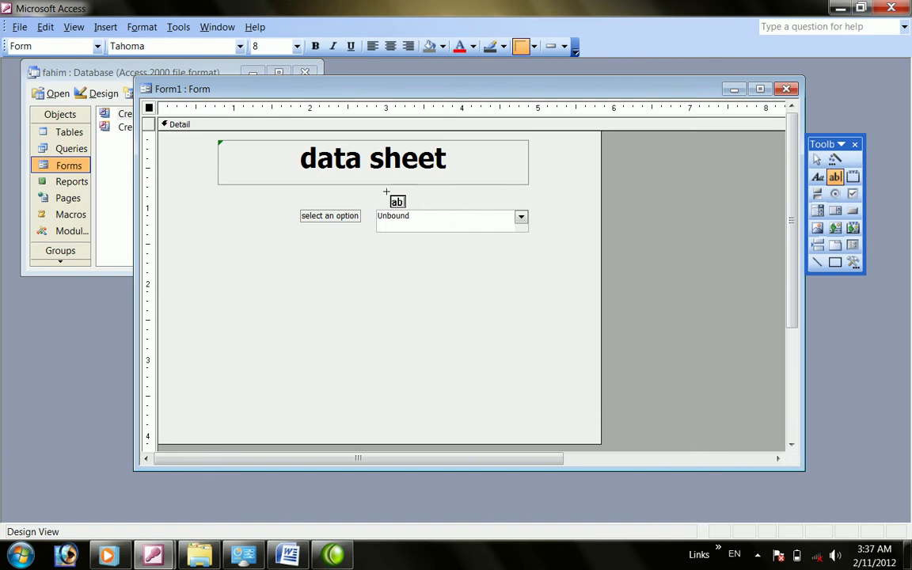
pyautogui.moveTo(377, 191); pyautogui.dragTo(525, 205)
pyautogui.click(313, 196)
pyautogui.doubleClick(313, 195)
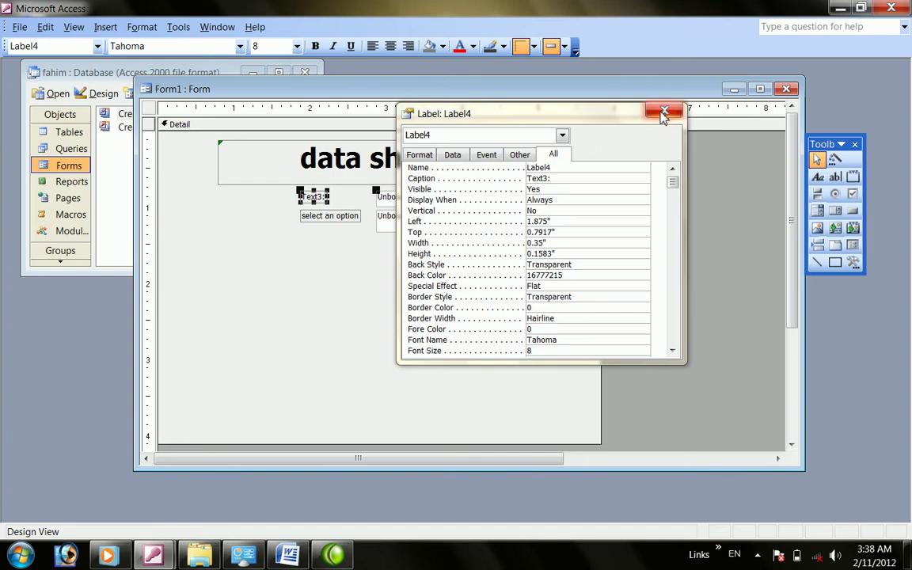
pyautogui.click(655, 112)
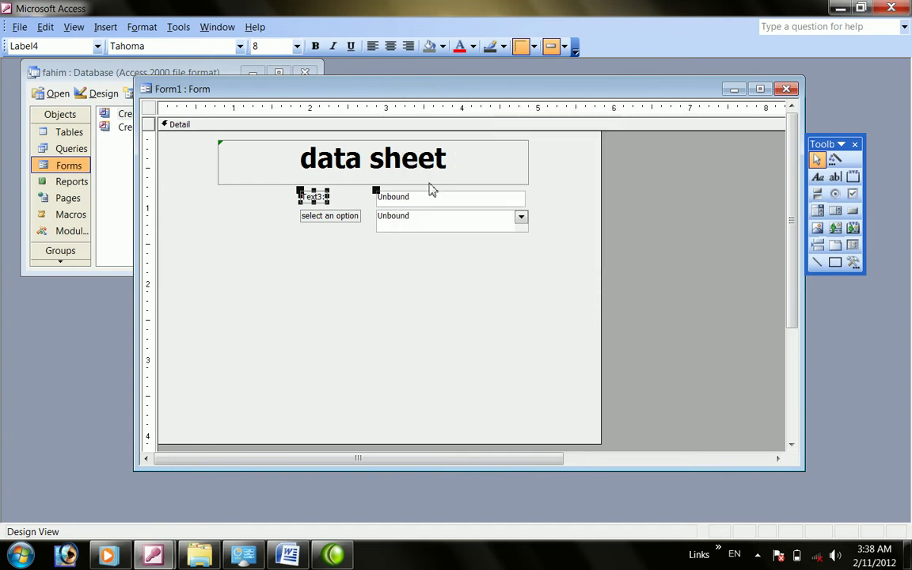
pyautogui.press('F2')
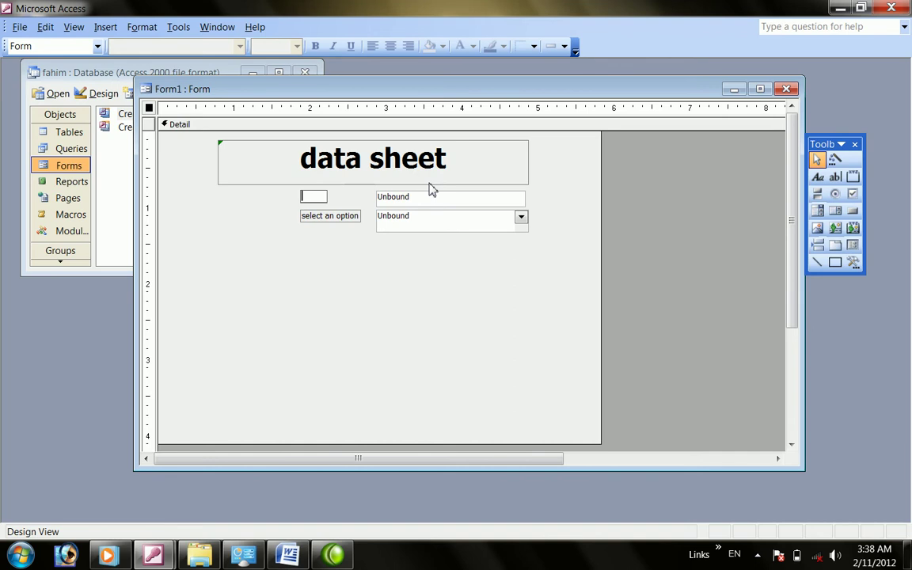
pyautogui.write('type password')
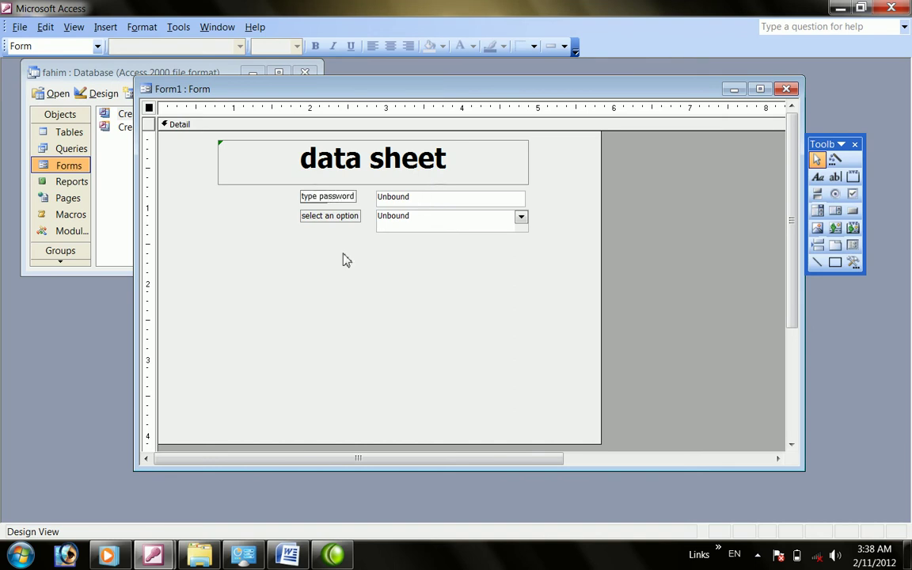
pyautogui.click(342, 258)
# Resize the combo box to match the password text box
pyautogui.click(447, 230)
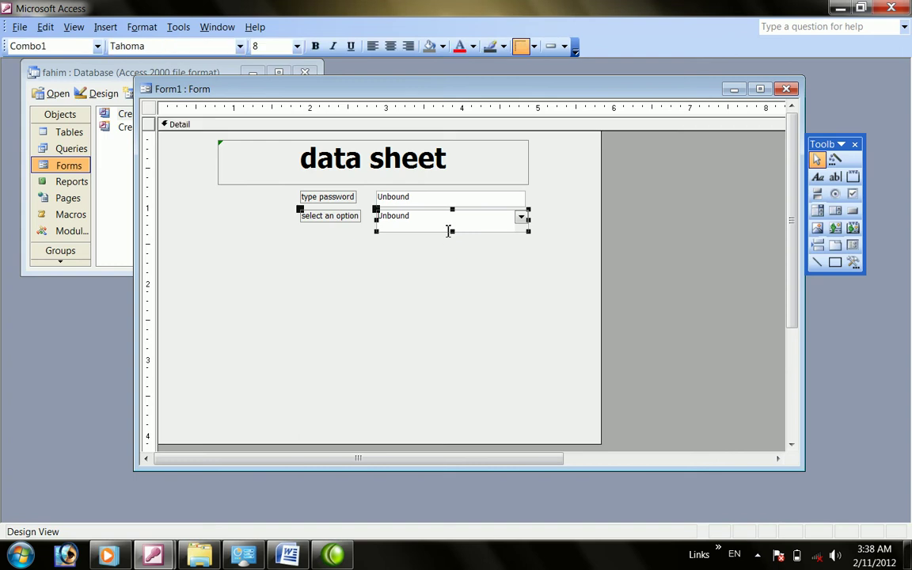
pyautogui.doubleClick(450, 230)
pyautogui.doubleClick(449, 231)
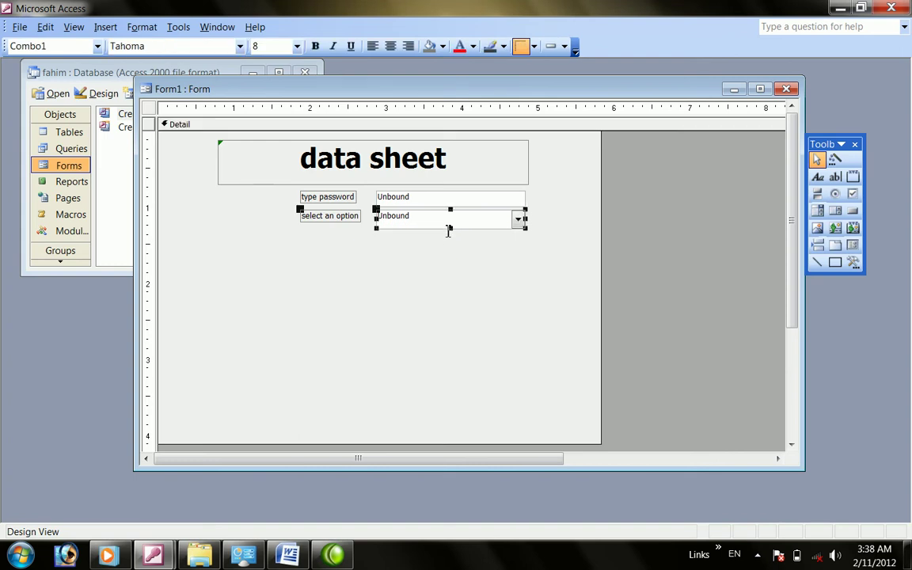
pyautogui.doubleClick(448, 229)
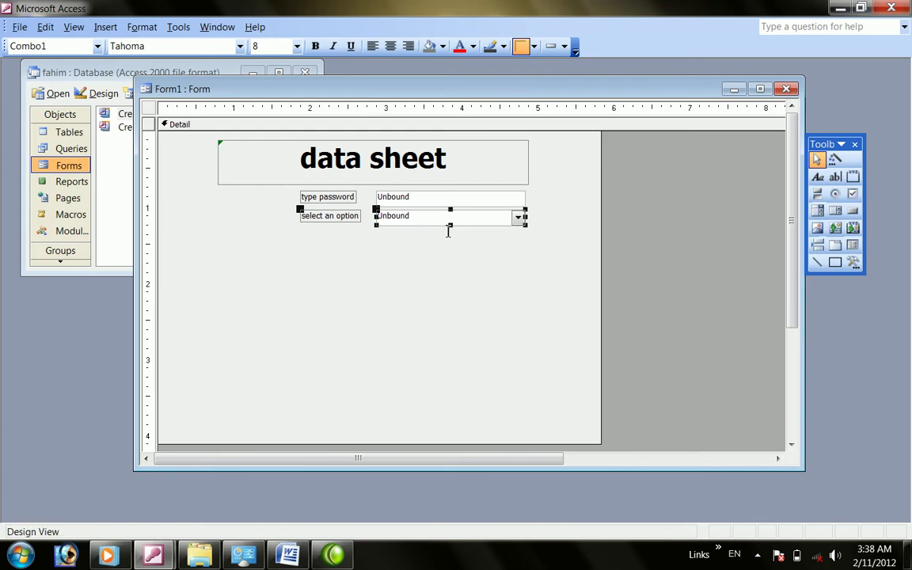
pyautogui.click(456, 332)
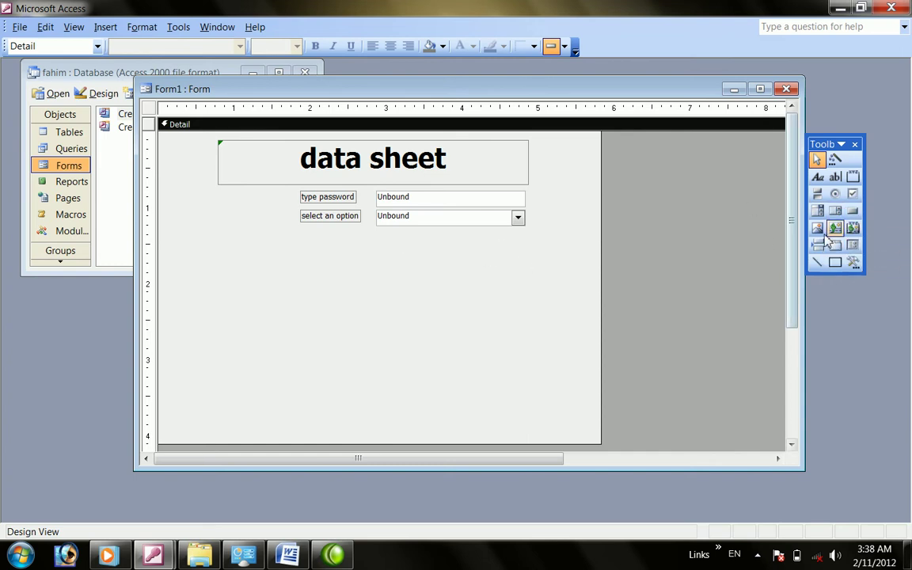
# Draw a rectangle below the fields and place a command button inside it
pyautogui.click(836, 265)
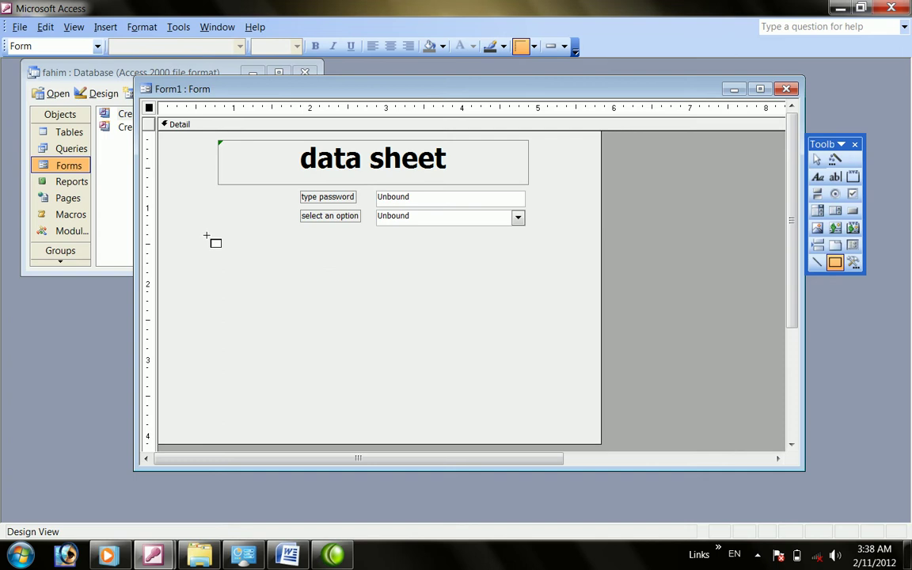
pyautogui.moveTo(217, 239); pyautogui.dragTo(528, 286)
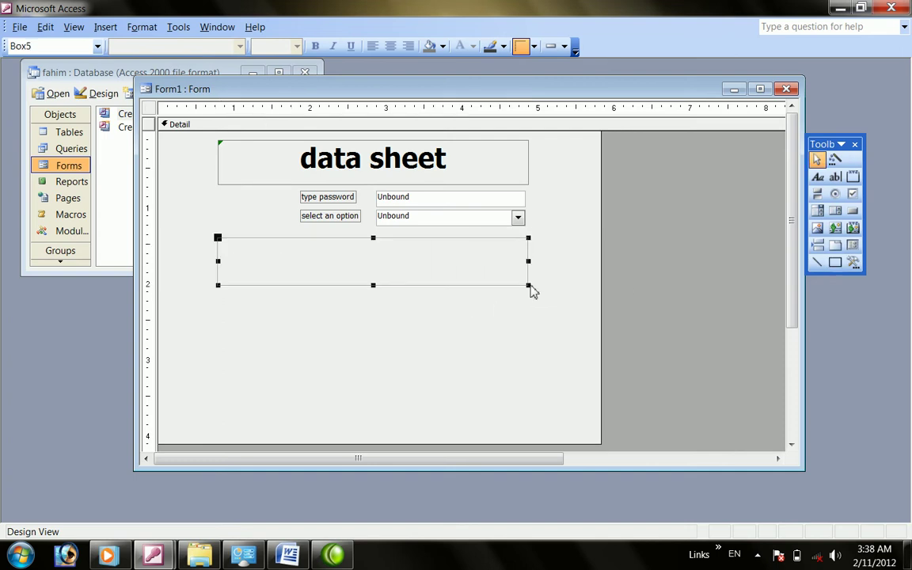
pyautogui.click(853, 210)
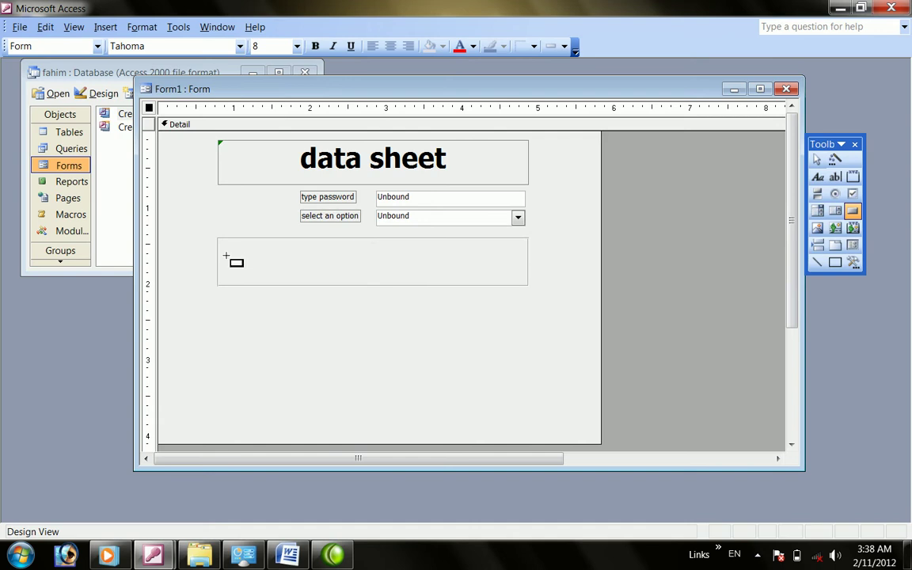
pyautogui.moveTo(228, 245); pyautogui.dragTo(316, 270)
# Duplicate the button twice with Ctrl+D and line the three buttons up in a row
pyautogui.hotkey('ctrl', 'd')
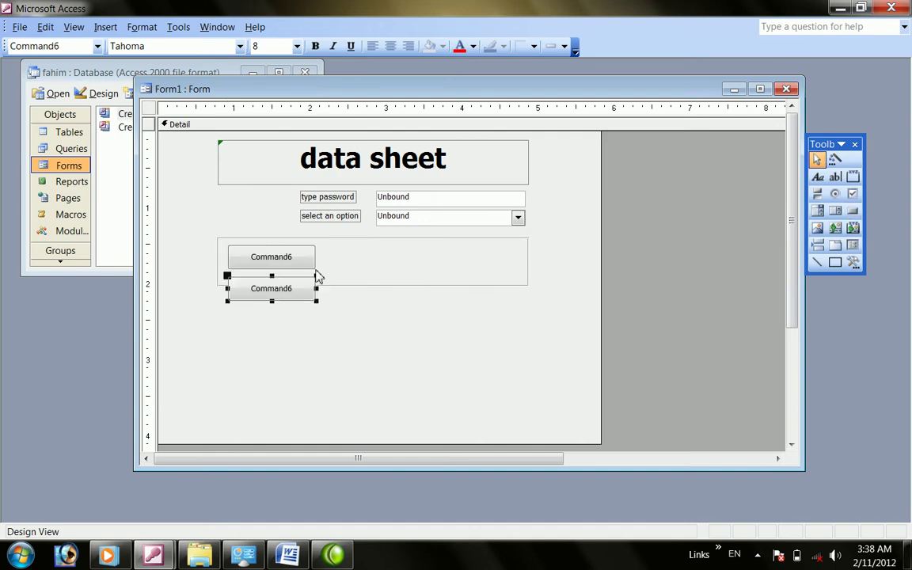
pyautogui.hotkey('ctrl', 'd')
pyautogui.moveTo(285, 291); pyautogui.dragTo(389, 257)
pyautogui.click(317, 319)
pyautogui.moveTo(322, 319); pyautogui.dragTo(481, 254)
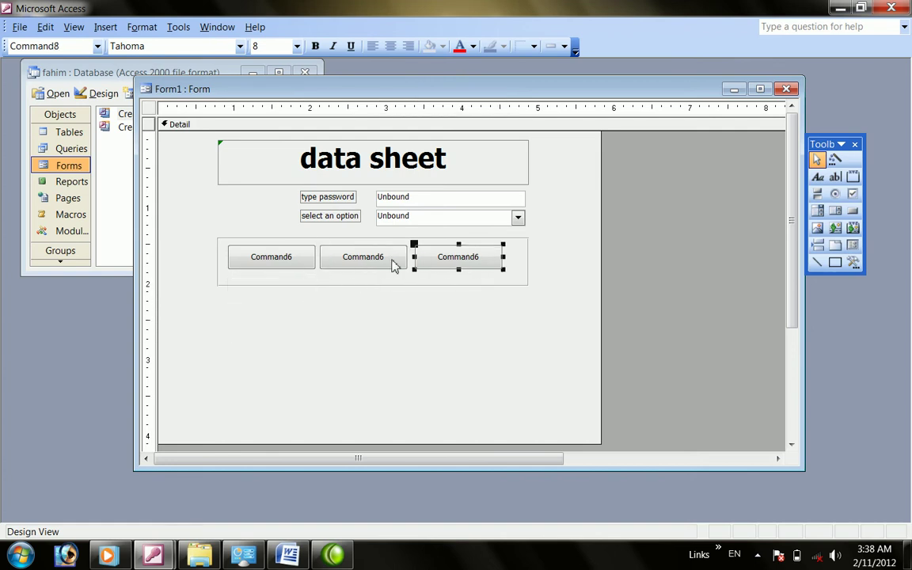
pyautogui.click(310, 259)
pyautogui.click(302, 258)
# Replace the default captions, left to right, with 'view all form', 'manager' and 'doctor'
pyautogui.press('BackSpace')
pyautogui.press('BackSpace')
pyautogui.press('BackSpace')
pyautogui.press('BackSpace')
pyautogui.press('BackSpace')
pyautogui.press('BackSpace')
pyautogui.press('BackSpace')
pyautogui.write('vie')
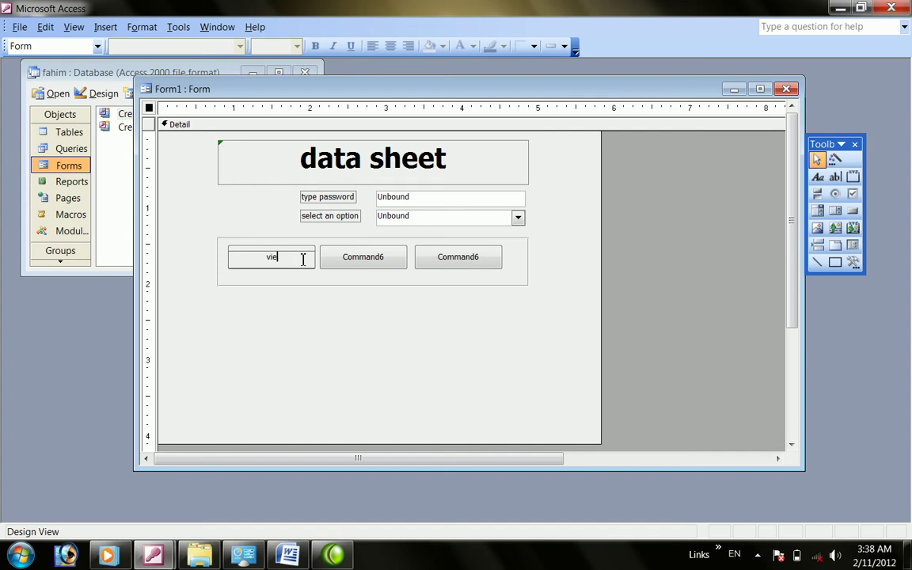
pyautogui.write('w all form')
pyautogui.click(382, 258)
pyautogui.click(387, 258)
pyautogui.press('BackSpace')
pyautogui.press('BackSpace')
pyautogui.press('BackSpace')
pyautogui.press('BackSpace')
pyautogui.press('BackSpace')
pyautogui.press('BackSpace')
pyautogui.press('BackSpace')
pyautogui.press('BackSpace')
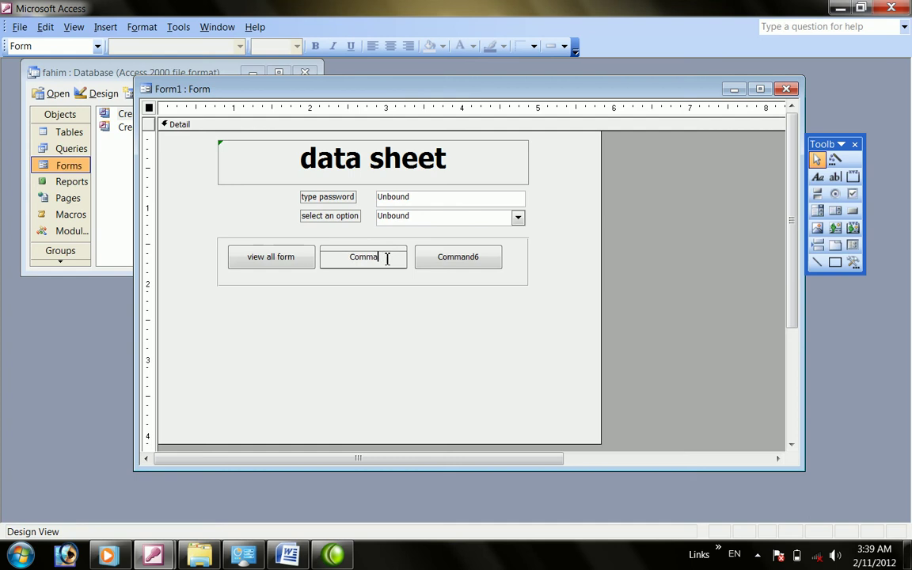
pyautogui.write('manager')
pyautogui.click(489, 258)
pyautogui.click(494, 258)
pyautogui.press('BackSpace')
pyautogui.press('BackSpace')
pyautogui.press('BackSpace')
pyautogui.press('BackSpace')
pyautogui.press('BackSpace')
pyautogui.press('BackSpace')
pyautogui.press('BackSpace')
pyautogui.press('BackSpace')
pyautogui.write('doctor')
pyautogui.click(367, 305)
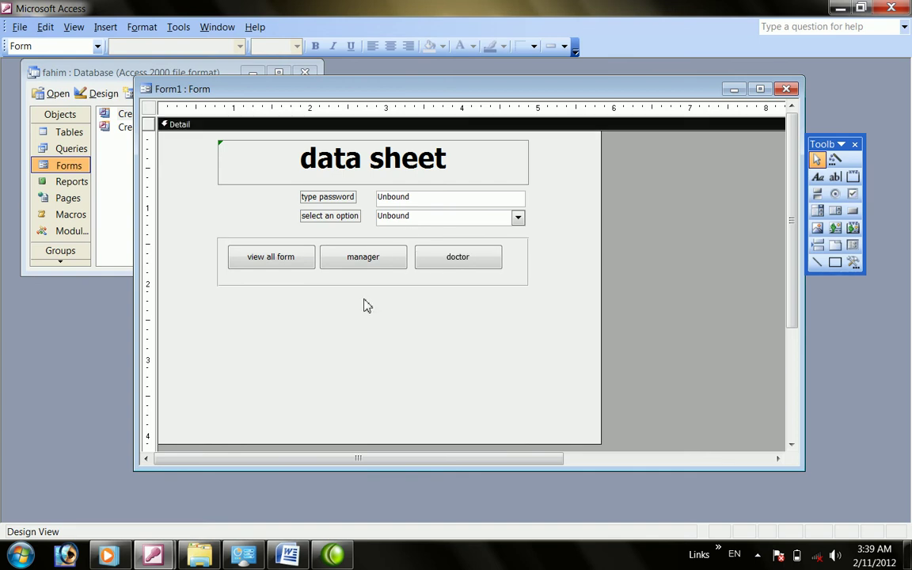
# Shorten the framing box slightly and discard a stray pasted copy of the doctor button
pyautogui.click(359, 286)
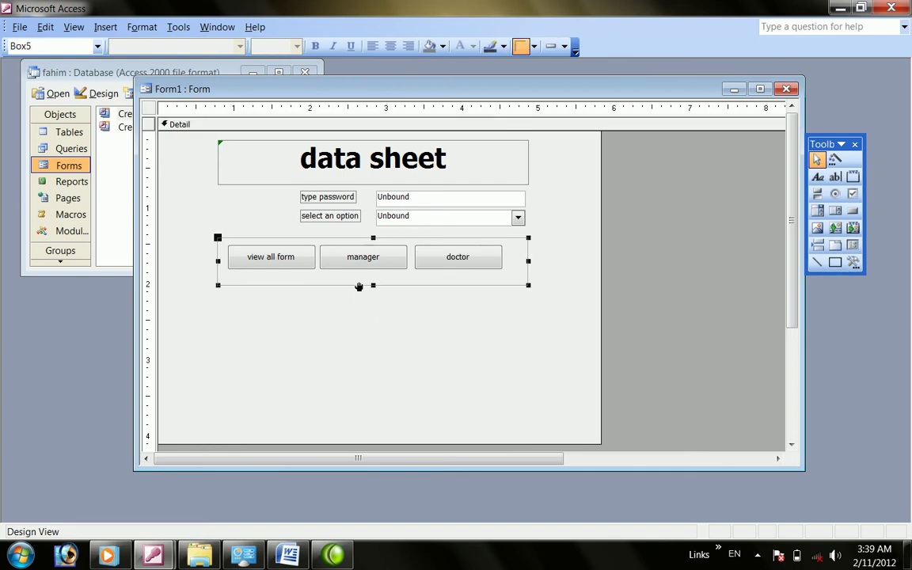
pyautogui.hotkey('shift', 'Up')
pyautogui.hotkey('shift', 'Up')
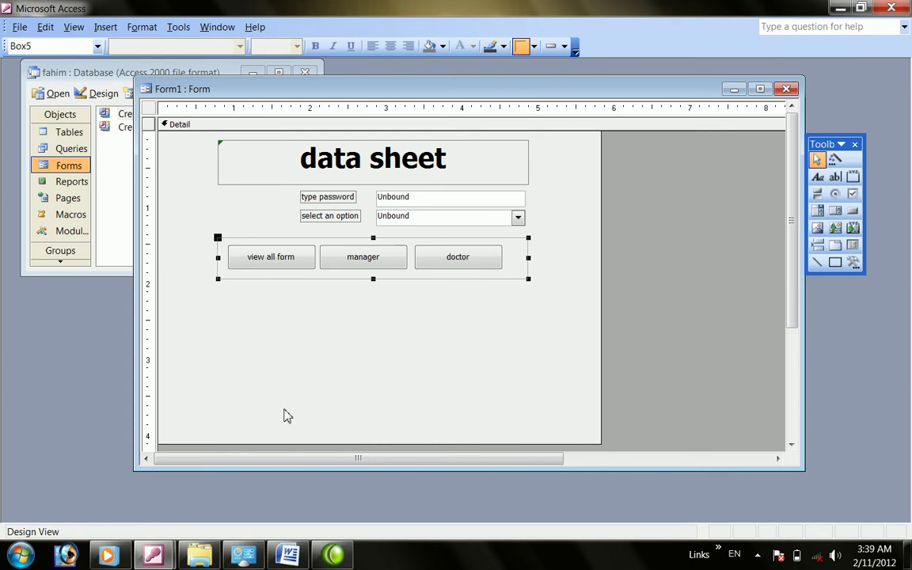
pyautogui.click(266, 267)
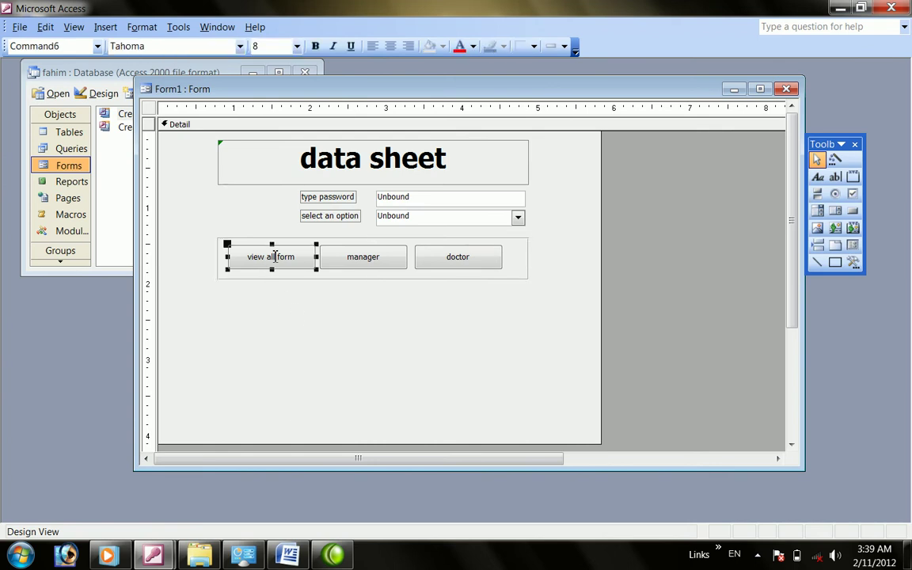
pyautogui.click(278, 283)
pyautogui.click(279, 256)
pyautogui.click(358, 257)
pyautogui.click(426, 261)
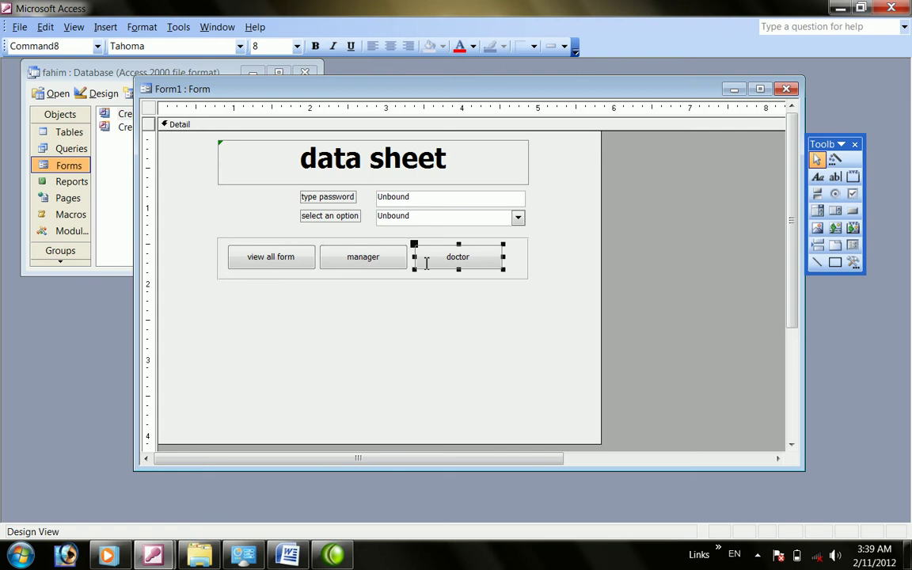
pyautogui.hotkey('ctrl', 'c')
pyautogui.hotkey('ctrl', 'v')
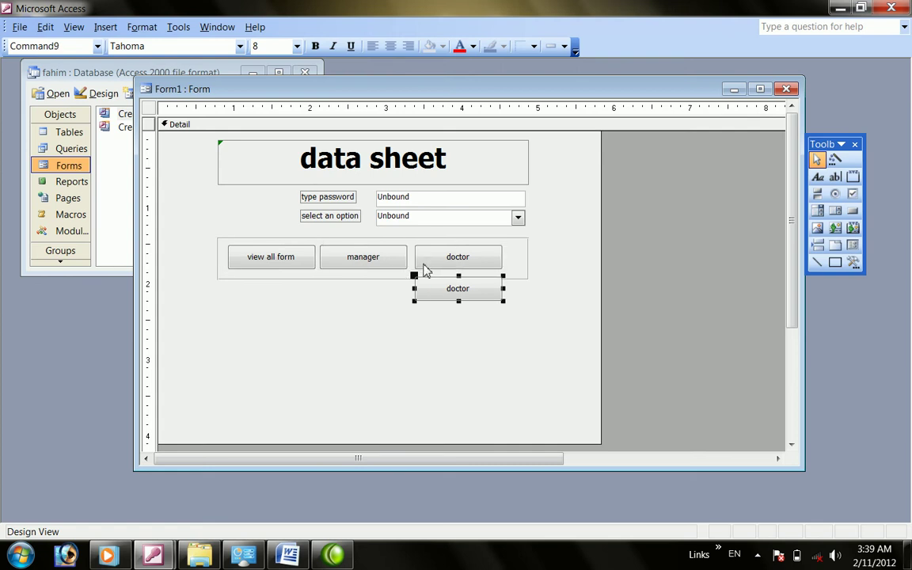
pyautogui.press('Delete')
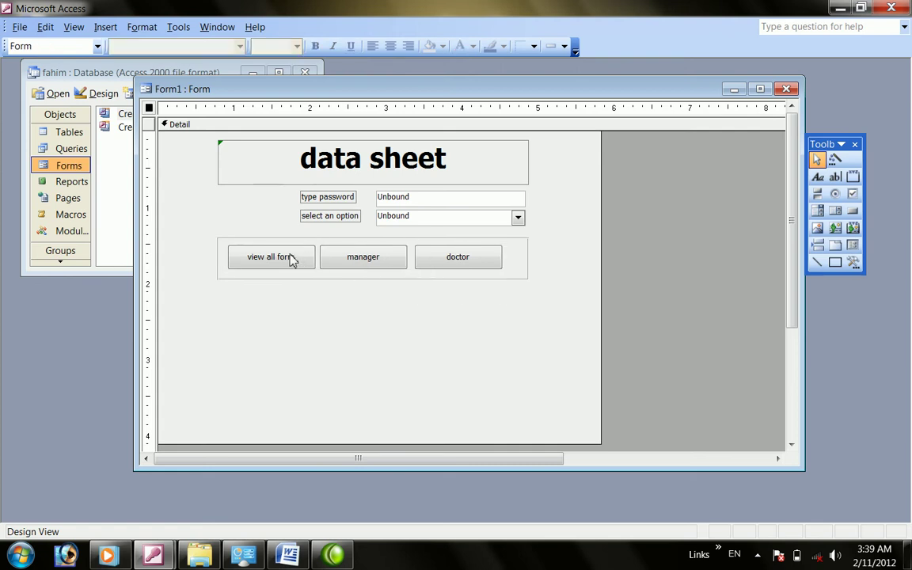
# Paste three copies of the view all form button and arrange them in a lower row
pyautogui.click(291, 257)
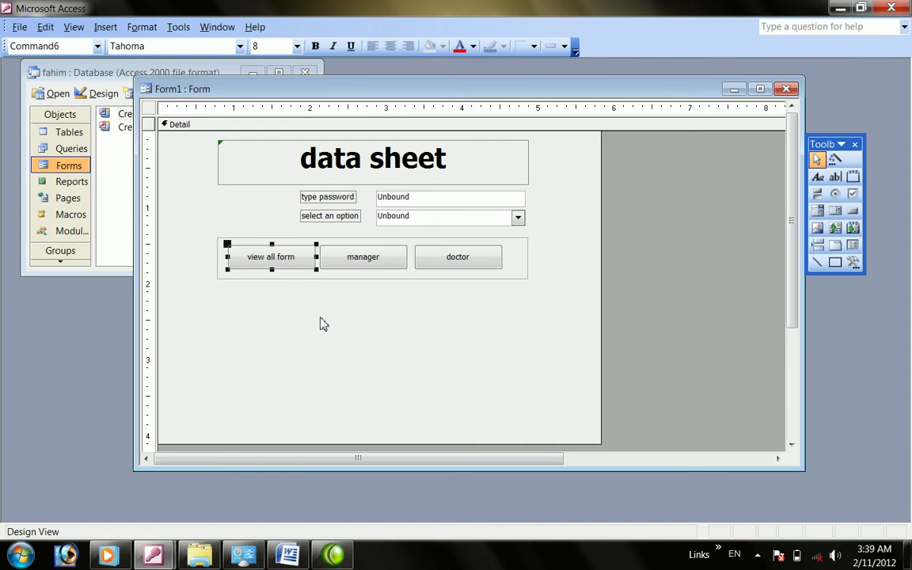
pyautogui.hotkey('ctrl', 'c')
pyautogui.click(280, 300)
pyautogui.hotkey('ctrl', 'v')
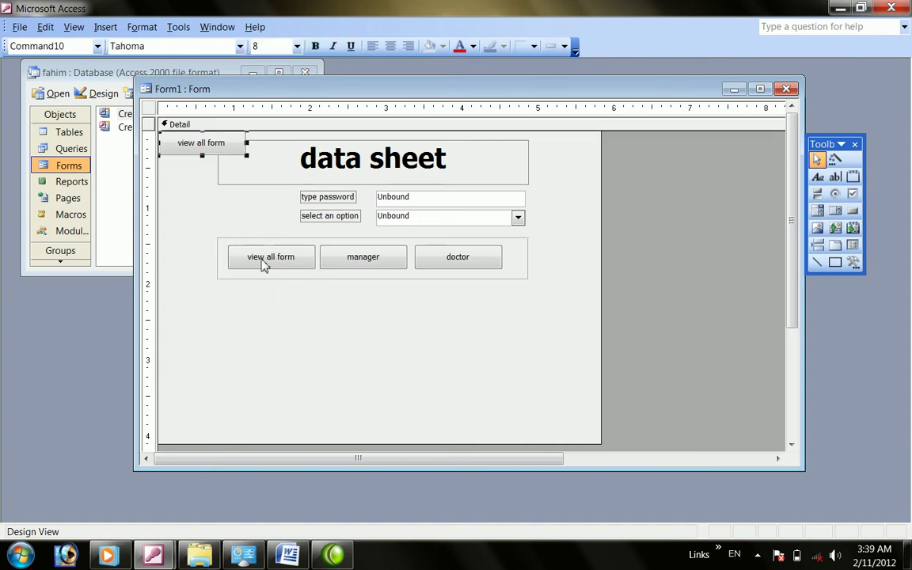
pyautogui.hotkey('ctrl', 'v')
pyautogui.hotkey('ctrl', 'v')
pyautogui.moveTo(203, 144); pyautogui.dragTo(271, 285)
pyautogui.moveTo(208, 177); pyautogui.dragTo(372, 292)
pyautogui.moveTo(207, 205); pyautogui.dragTo(466, 287)
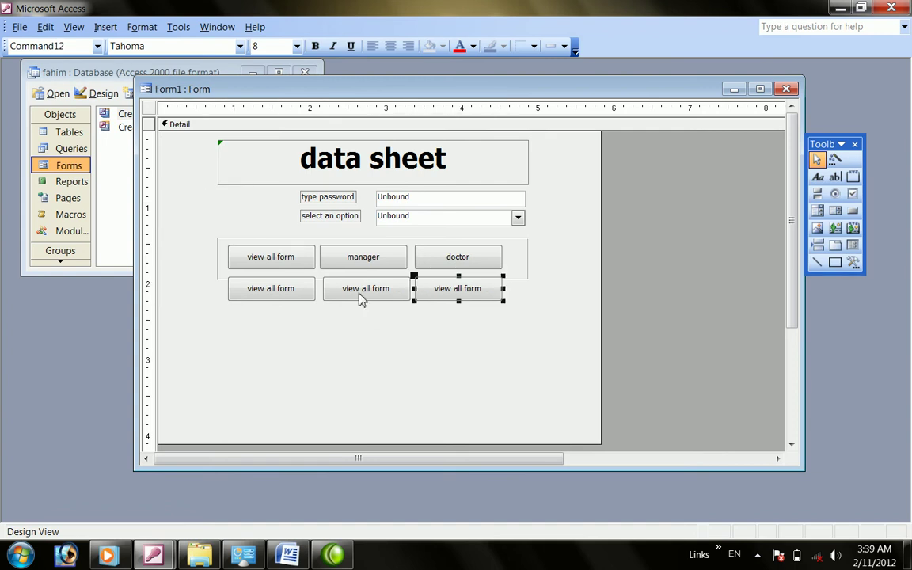
# Caption the lower-left button 'view all reports'
pyautogui.click(306, 292)
pyautogui.click(304, 292)
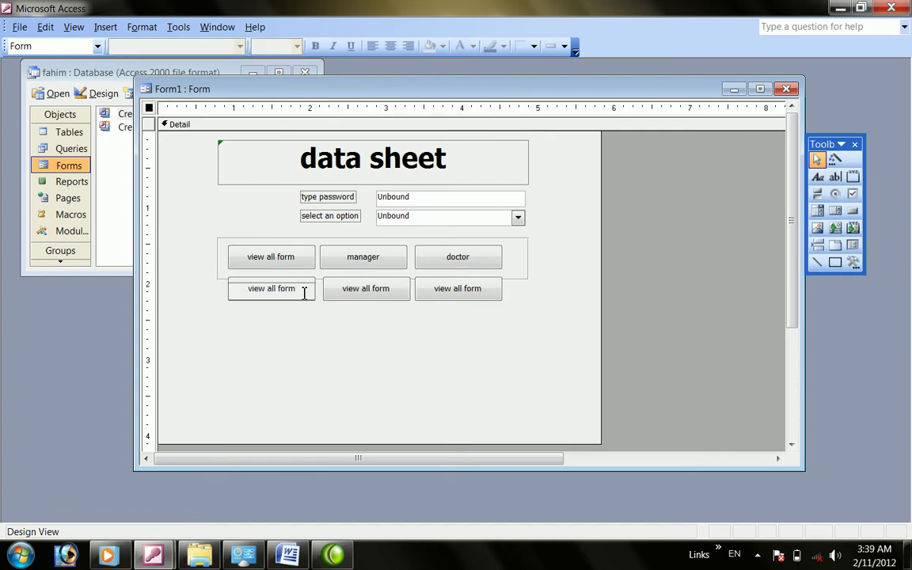
pyautogui.press('BackSpace')
pyautogui.press('BackSpace')
pyautogui.press('BackSpace')
pyautogui.press('BackSpace')
pyautogui.write('rep')
pyautogui.write('rot')
pyautogui.press('BackSpace')
pyautogui.press('BackSpace')
pyautogui.press('BackSpace')
pyautogui.write('orts')
pyautogui.click(372, 301)
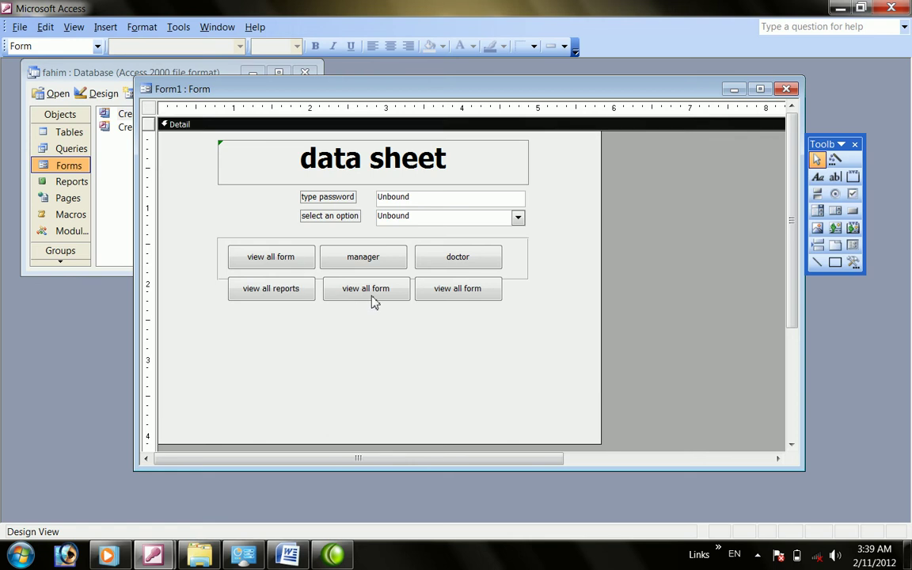
# Caption the middle lower button 'reports of each deparment'
pyautogui.click(397, 288)
pyautogui.click(397, 290)
pyautogui.press('BackSpace')
pyautogui.press('BackSpace')
pyautogui.press('BackSpace')
pyautogui.press('BackSpace')
pyautogui.press('BackSpace')
pyautogui.press('BackSpace')
pyautogui.press('BackSpace')
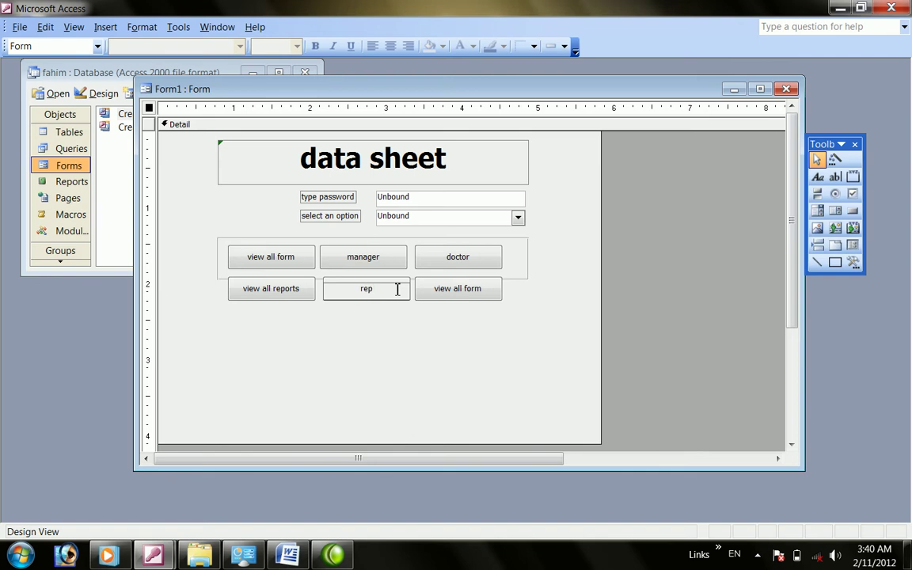
pyautogui.write('s o')
pyautogui.press('BackSpace')
pyautogui.write('f ech')
pyautogui.press('BackSpace')
pyautogui.press('BackSpace')
pyautogui.write('ach deparment')
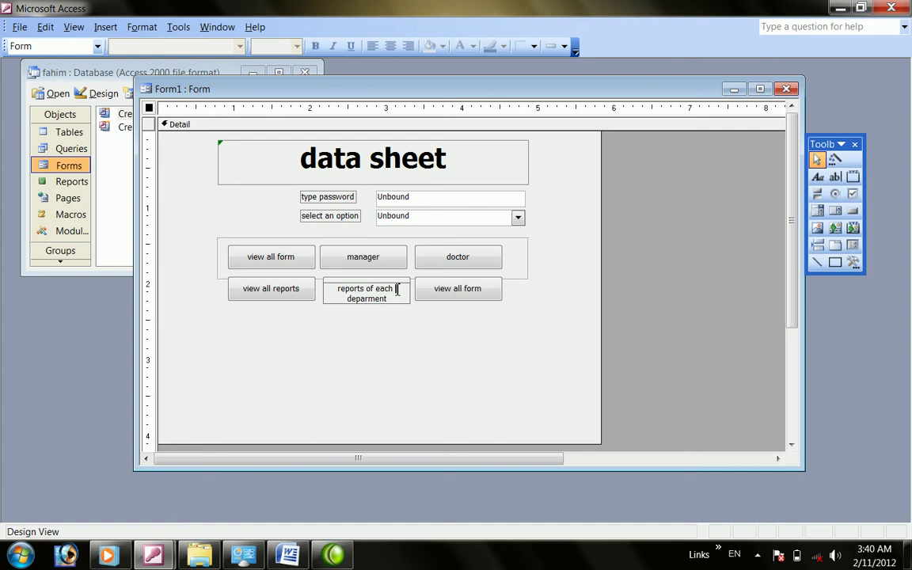
# Caption the lower-right button 'reports of each emp'
pyautogui.click(463, 289)
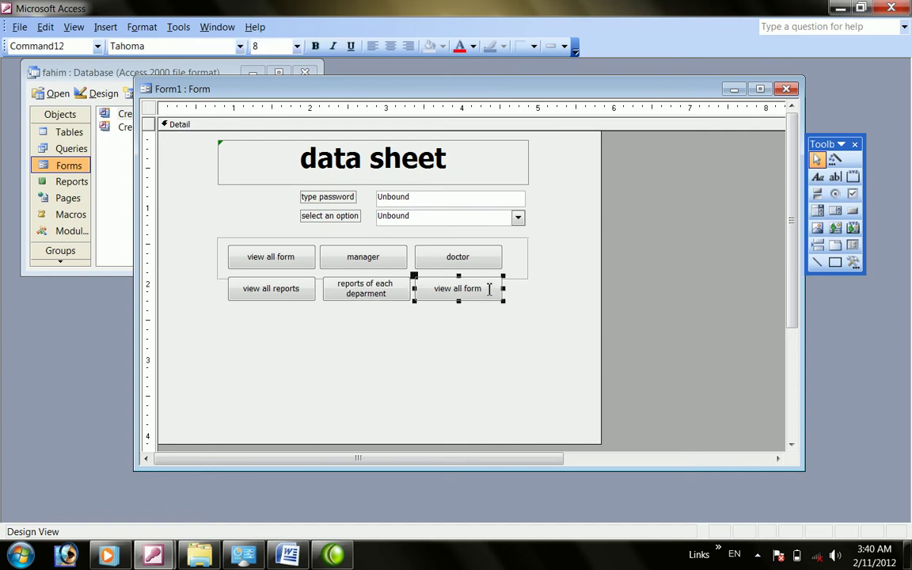
pyautogui.click(489, 290)
pyautogui.press('BackSpace')
pyautogui.press('BackSpace')
pyautogui.press('BackSpace')
pyautogui.press('BackSpace')
pyautogui.press('BackSpace')
pyautogui.press('BackSpace')
pyautogui.press('BackSpace')
pyautogui.press('BackSpace')
pyautogui.press('BackSpace')
pyautogui.press('BackSpace')
pyautogui.press('BackSpace')
pyautogui.press('BackSpace')
pyautogui.press('BackSpace')
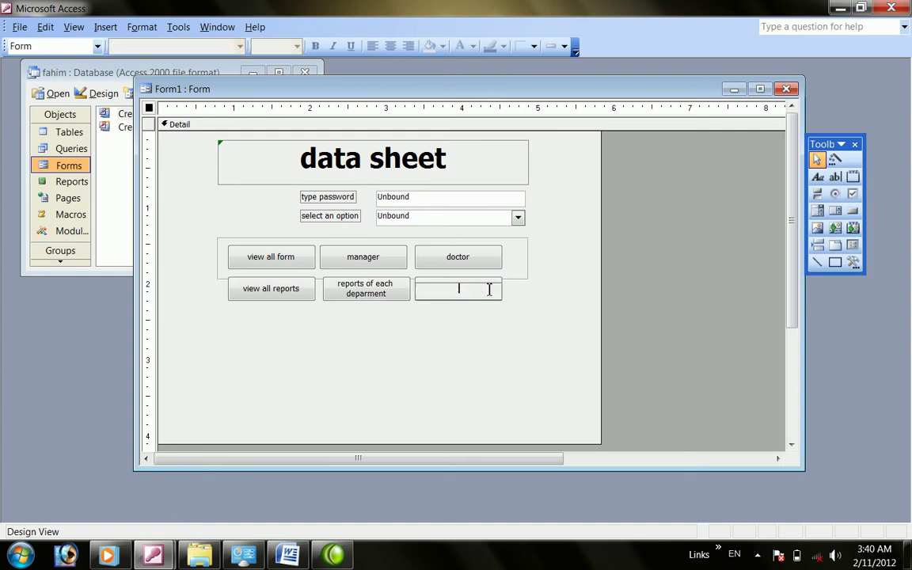
pyautogui.write('reports of each emp')
pyautogui.click(373, 351)
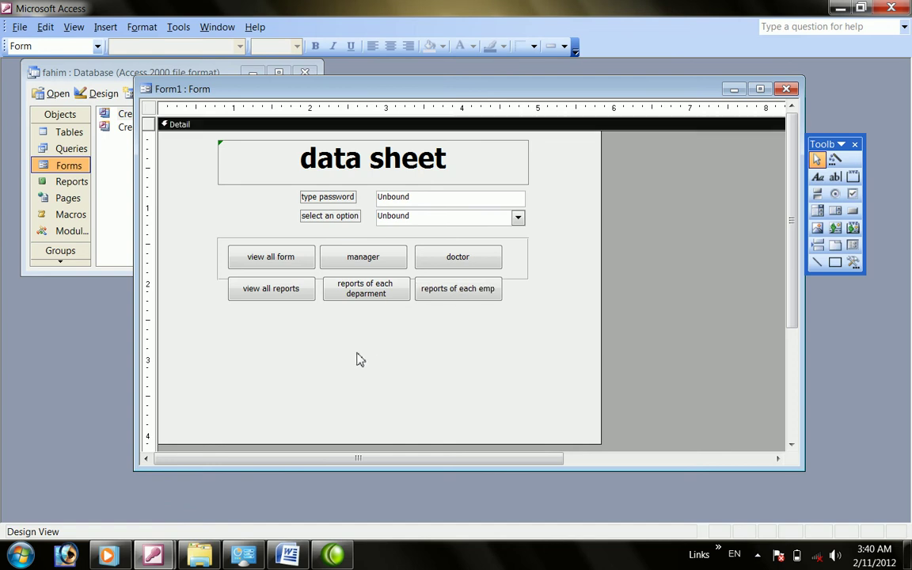
# Select each of the six buttons, the password text box and the combo box in turn
pyautogui.click(258, 264)
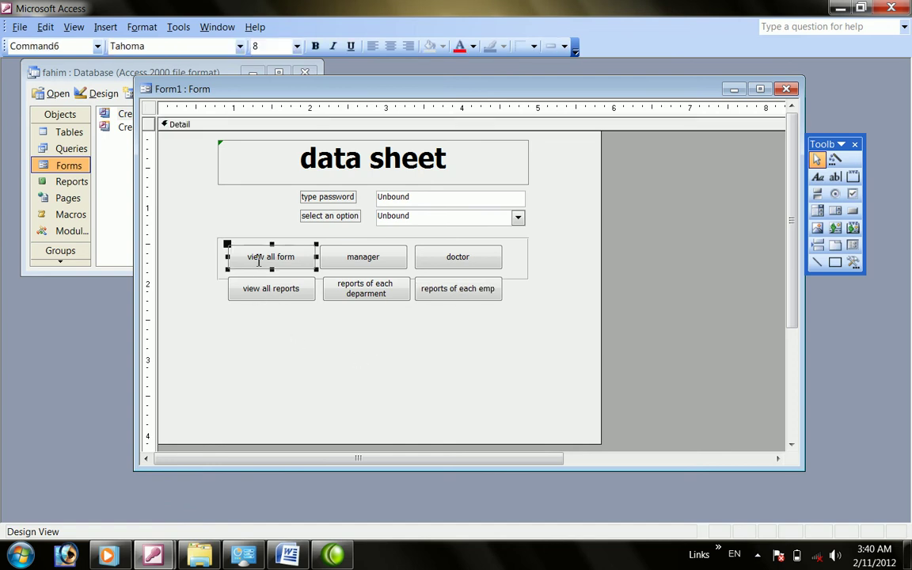
pyautogui.click(364, 257)
pyautogui.click(434, 262)
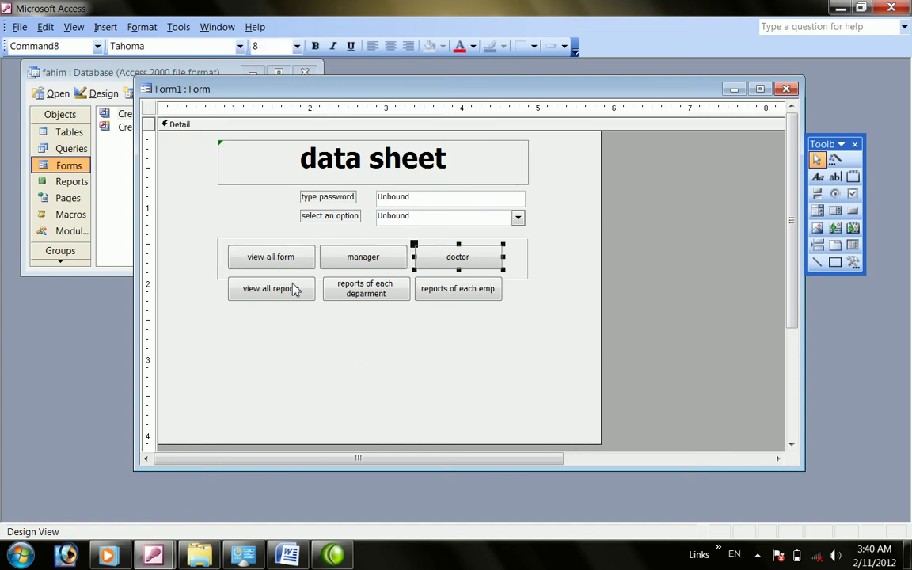
pyautogui.click(268, 291)
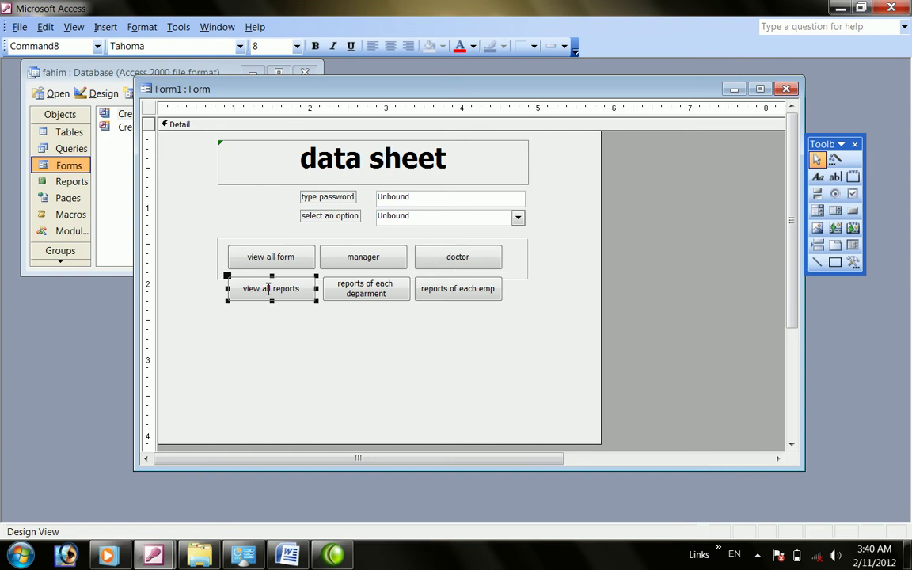
pyautogui.click(365, 292)
pyautogui.click(464, 292)
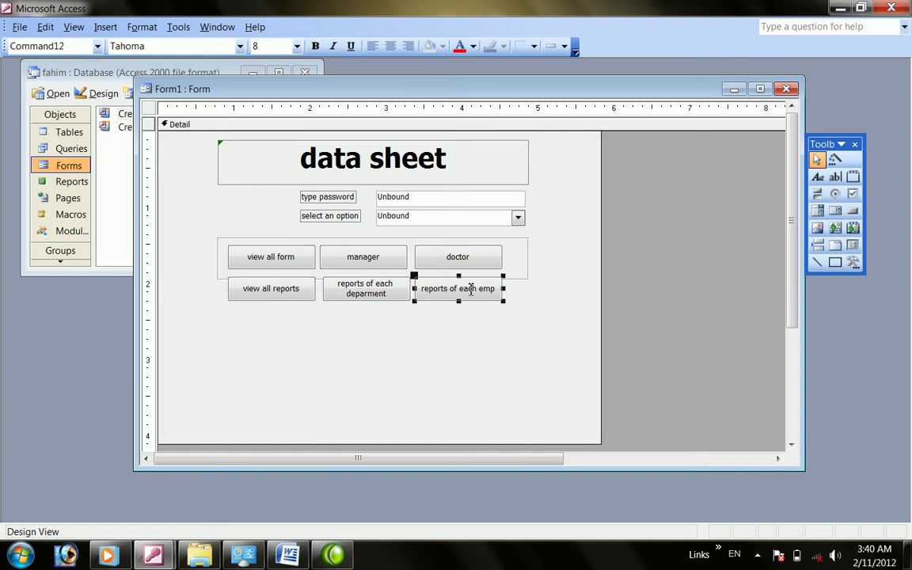
pyautogui.click(276, 263)
pyautogui.click(358, 265)
pyautogui.click(453, 264)
pyautogui.click(289, 345)
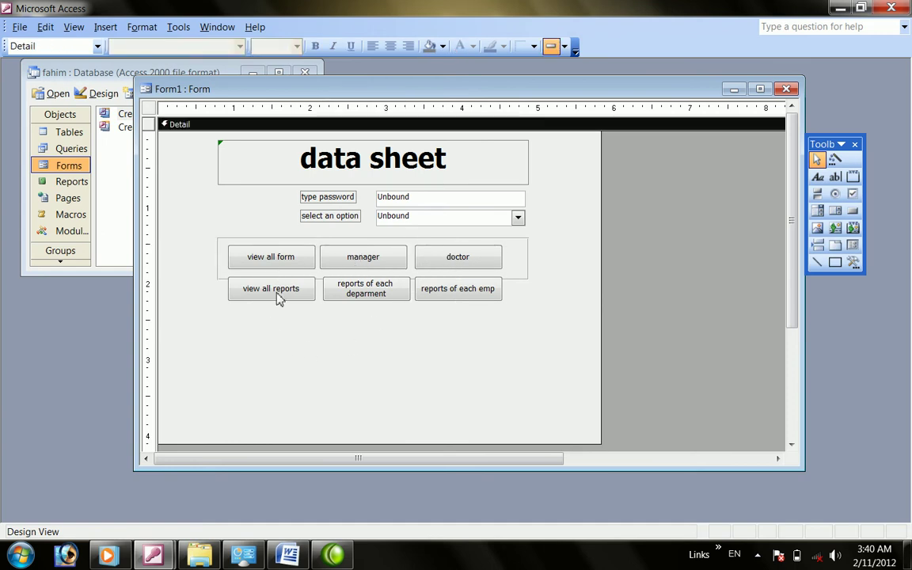
pyautogui.click(410, 197)
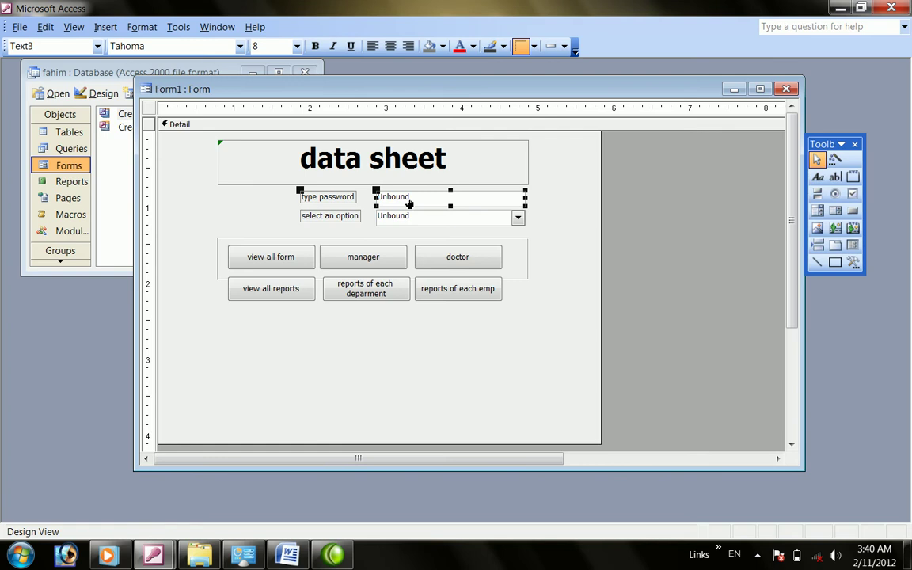
pyautogui.click(413, 216)
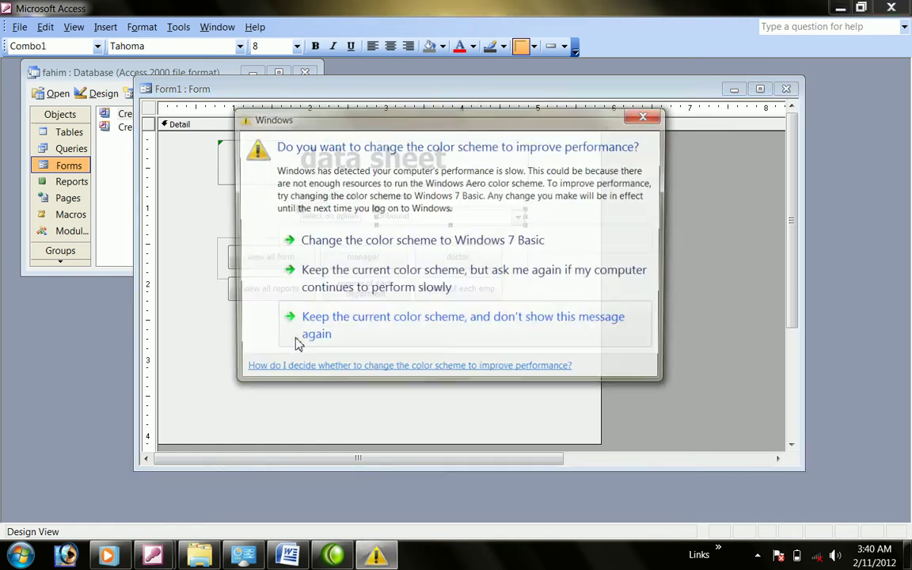
pyautogui.click(654, 118)
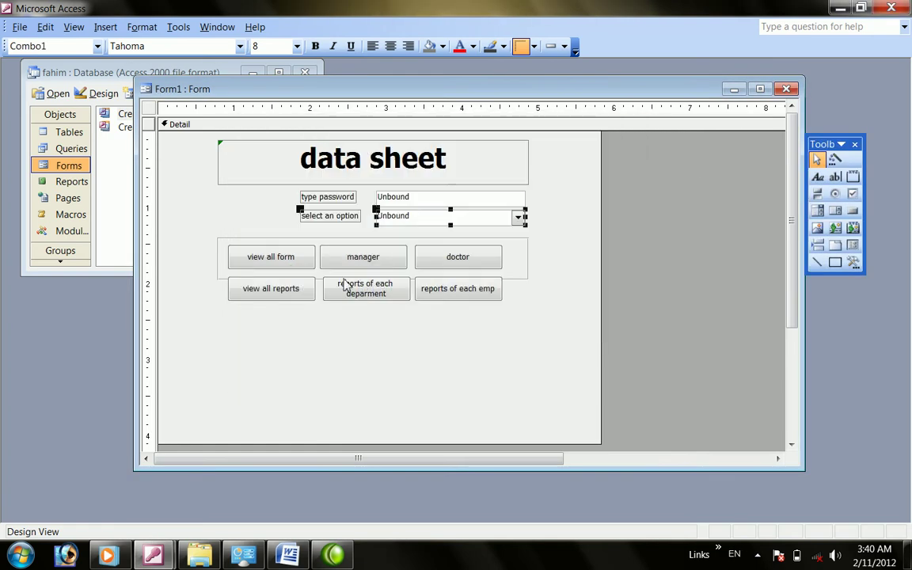
# Open the view all form button's properties and set its Visible property to No
pyautogui.rightClick(270, 264)
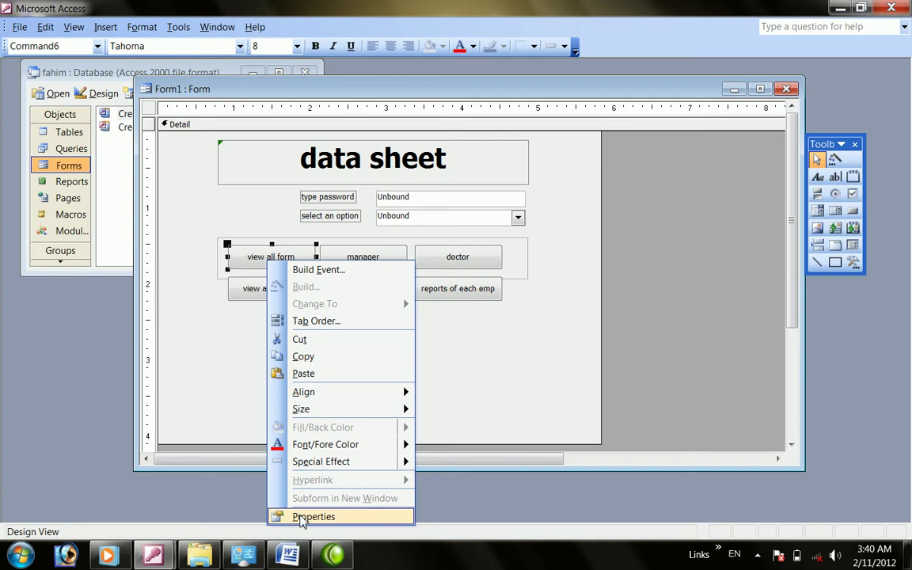
pyautogui.click(279, 516)
pyautogui.click(581, 263)
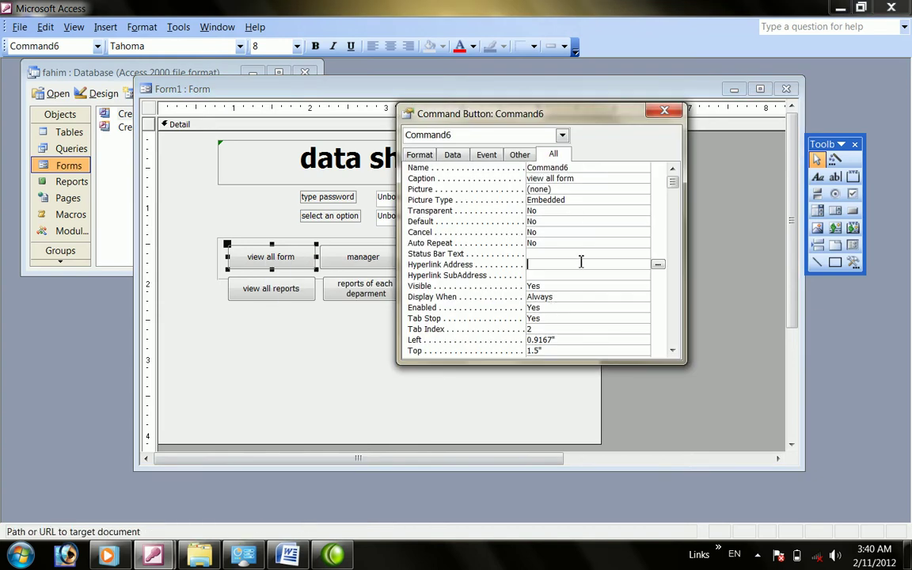
pyautogui.scroll(-2, 581, 261)
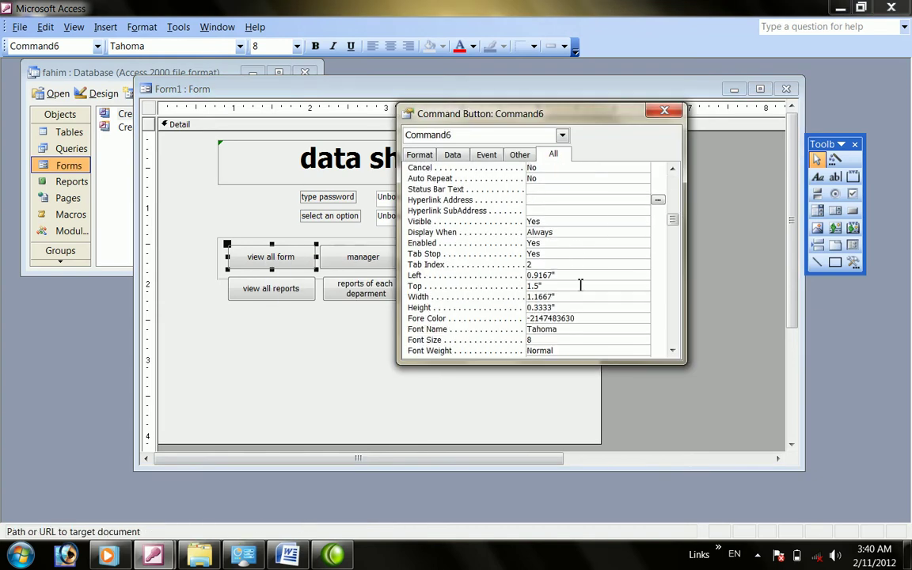
pyautogui.scroll(2, 585, 254)
pyautogui.scroll(-8, 590, 230)
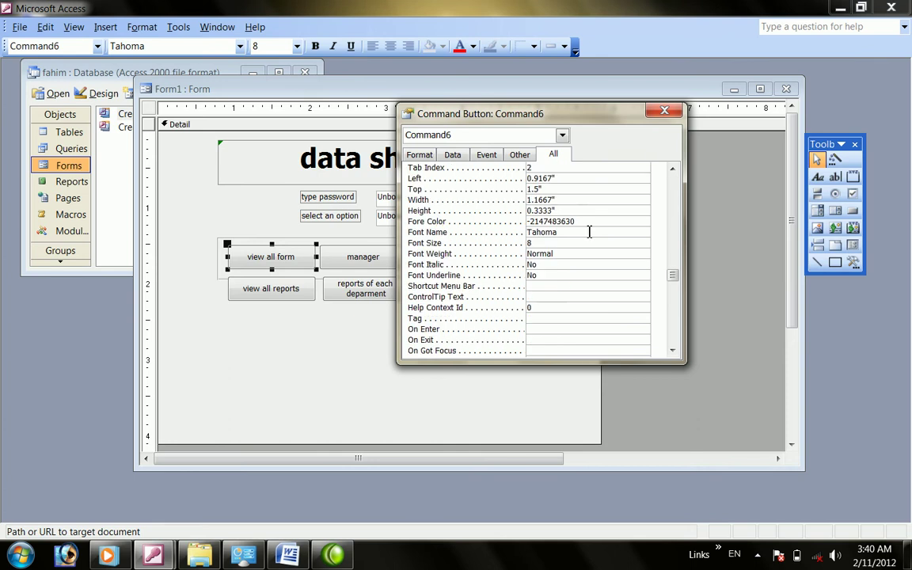
pyautogui.scroll(5, 578, 258)
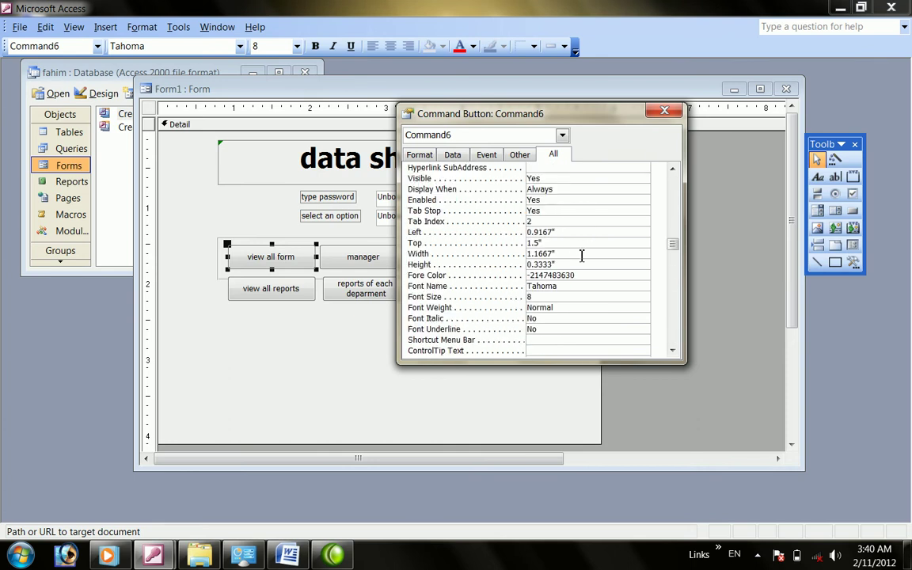
pyautogui.scroll(2, 581, 252)
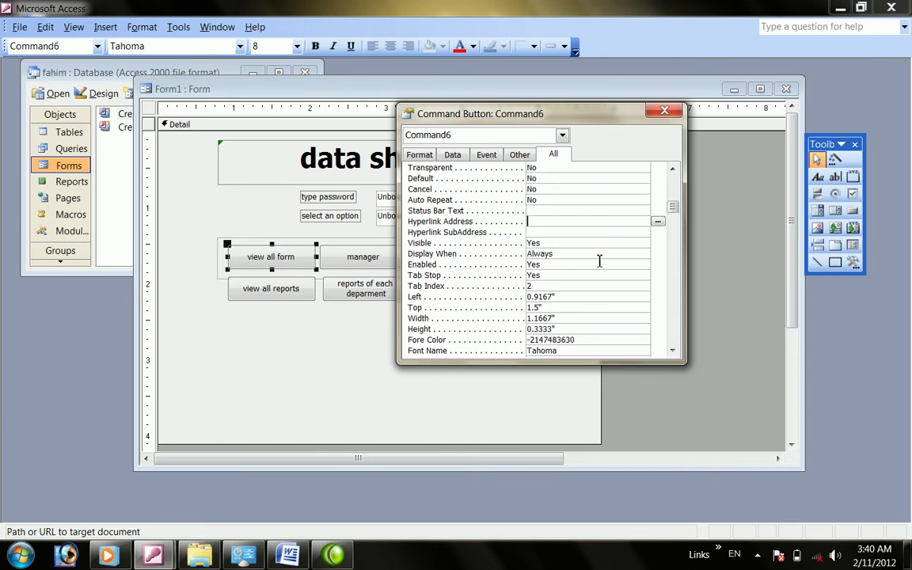
pyautogui.click(570, 243)
pyautogui.doubleClick(569, 244)
# Set Visible to No for the manager and view all reports buttons
pyautogui.click(342, 248)
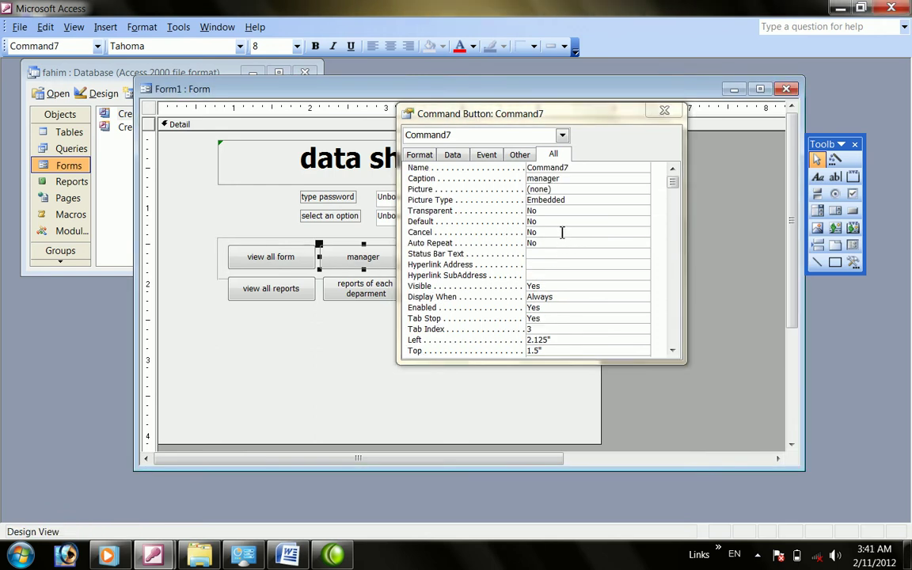
pyautogui.click(572, 277)
pyautogui.click(568, 286)
pyautogui.doubleClick(568, 286)
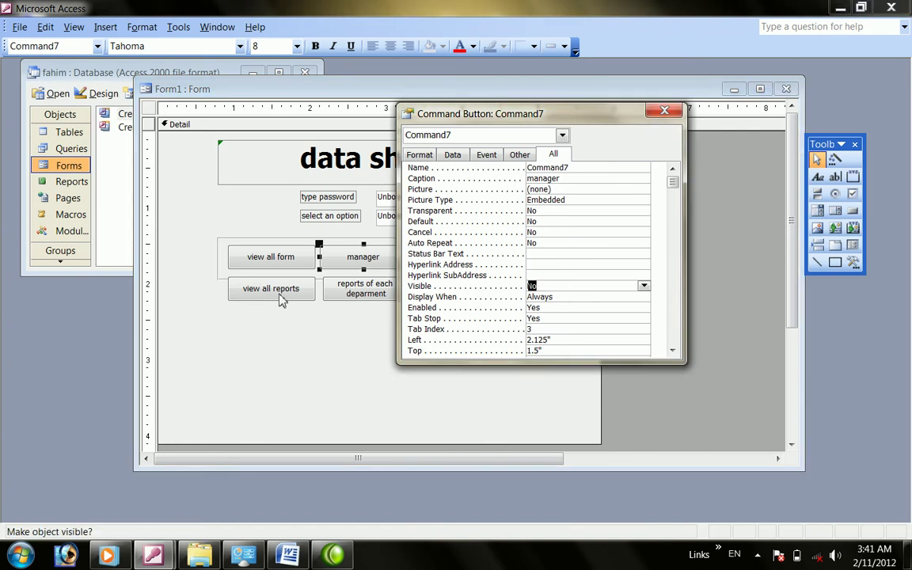
pyautogui.click(280, 295)
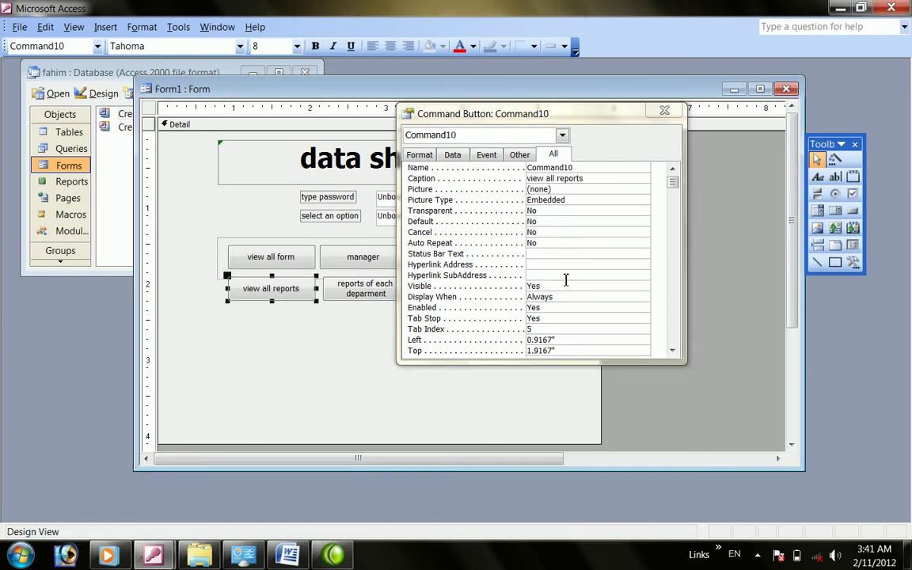
pyautogui.doubleClick(564, 286)
# Hide the reports of each deparment, doctor and reports of each emp buttons, then close properties
pyautogui.moveTo(455, 112); pyautogui.dragTo(552, 113)
pyautogui.click(380, 289)
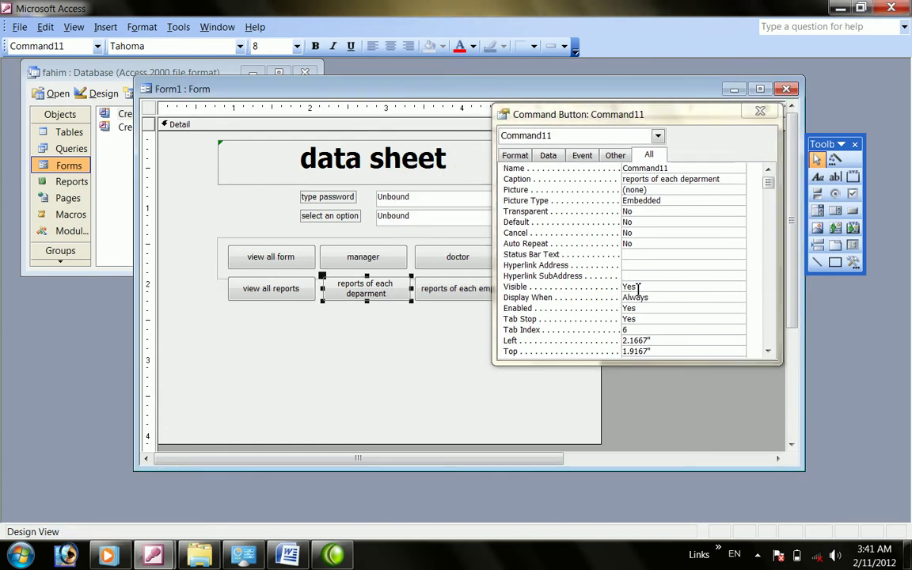
pyautogui.doubleClick(574, 286)
pyautogui.click(459, 266)
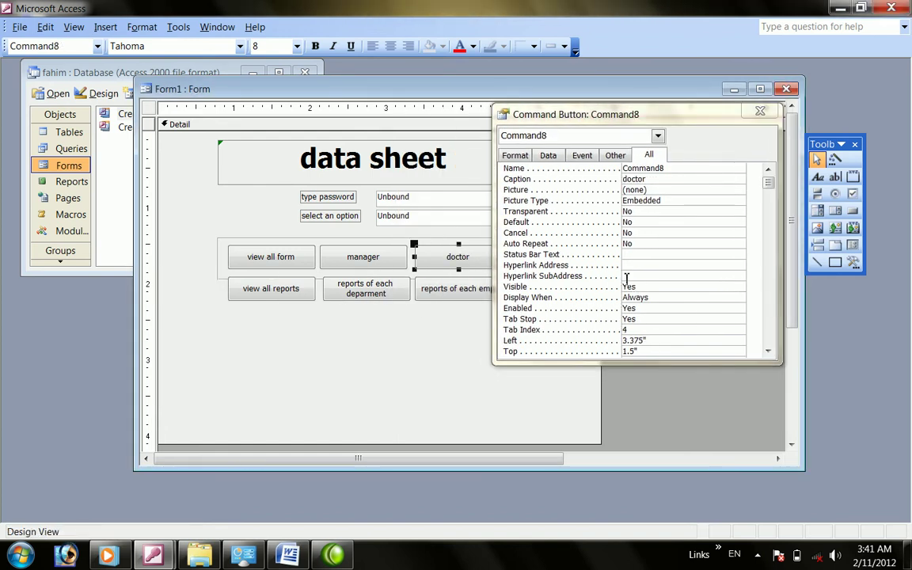
pyautogui.doubleClick(511, 286)
pyautogui.click(456, 288)
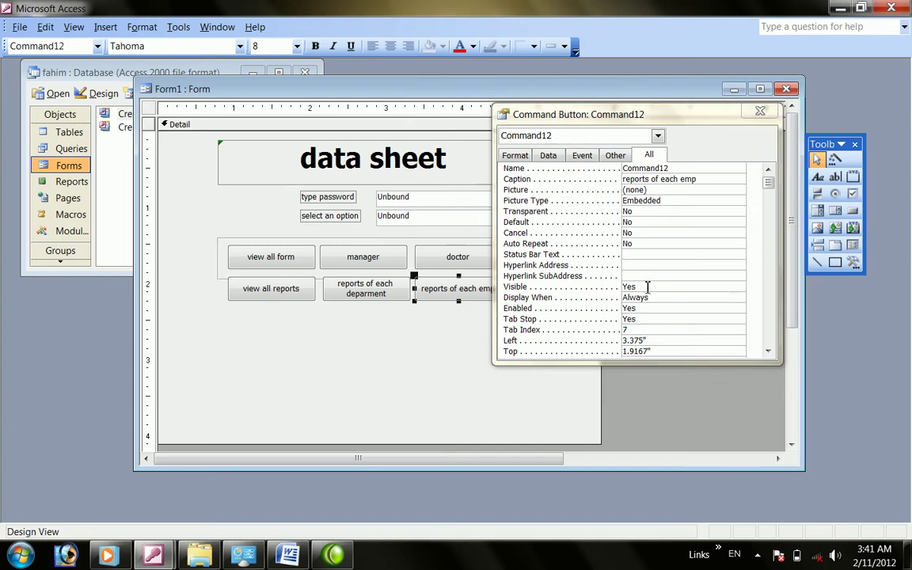
pyautogui.click(648, 286)
pyautogui.doubleClick(647, 287)
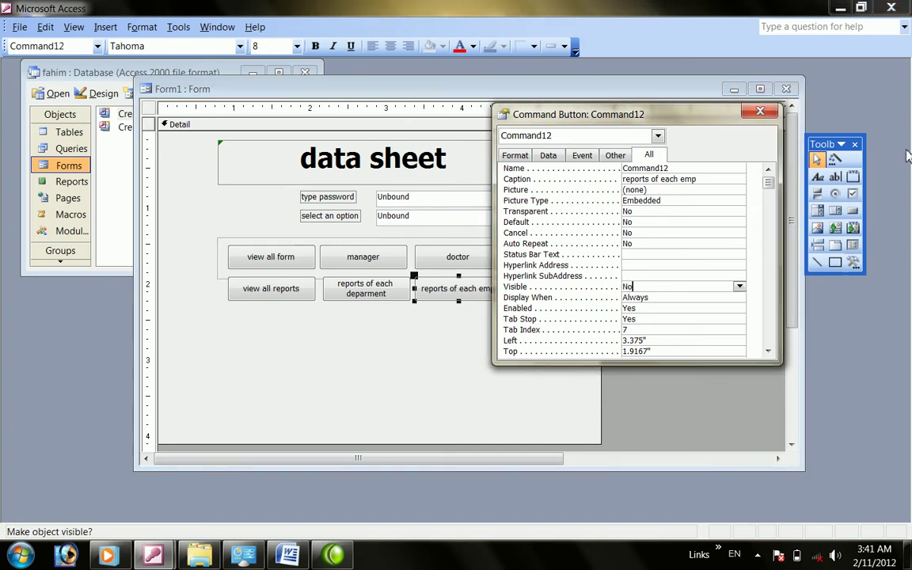
pyautogui.click(762, 113)
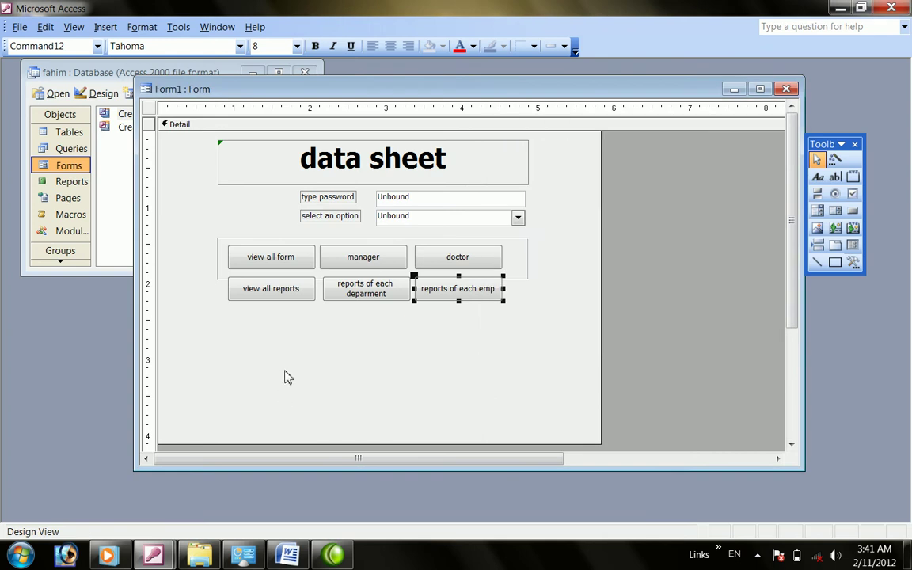
# Move the view all reports, reports of each department and reports of each emp buttons onto the top-row spots
pyautogui.click(261, 337)
pyautogui.moveTo(266, 291); pyautogui.dragTo(265, 296)
pyautogui.click(265, 258)
pyautogui.click(346, 258)
pyautogui.click(431, 265)
pyautogui.moveTo(270, 299); pyautogui.dragTo(269, 257)
pyautogui.click(364, 260)
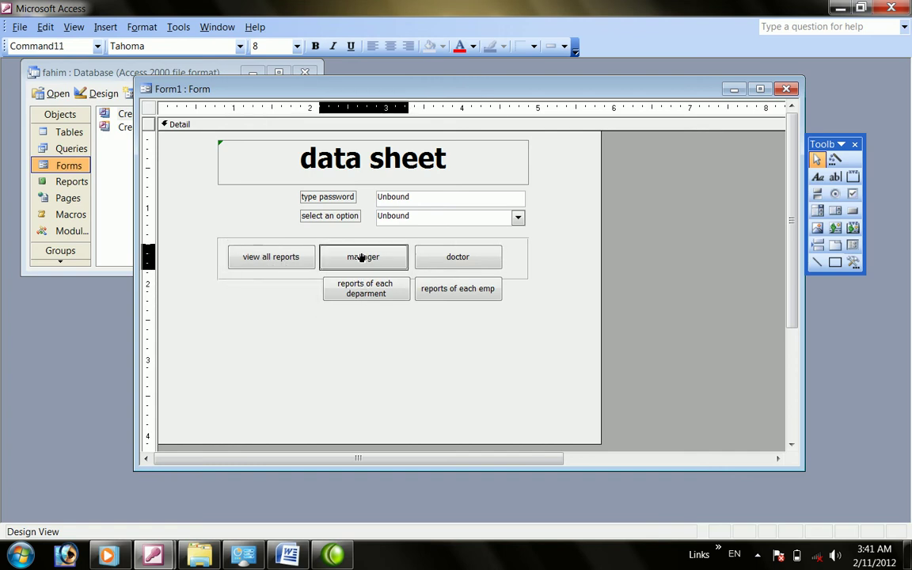
pyautogui.moveTo(366, 289); pyautogui.dragTo(362, 254)
pyautogui.click(459, 288)
pyautogui.click(456, 259)
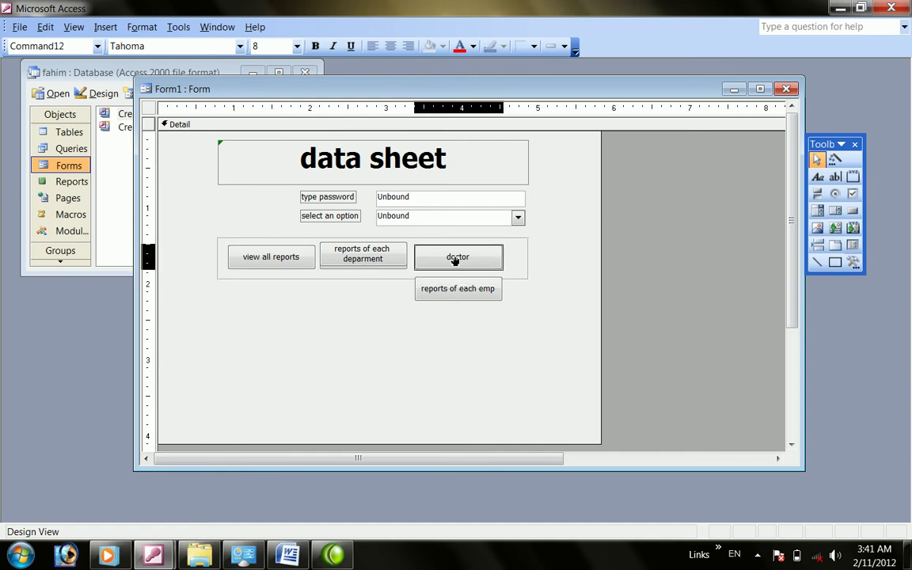
pyautogui.moveTo(458, 288); pyautogui.dragTo(458, 258)
pyautogui.click(391, 261)
pyautogui.click(377, 308)
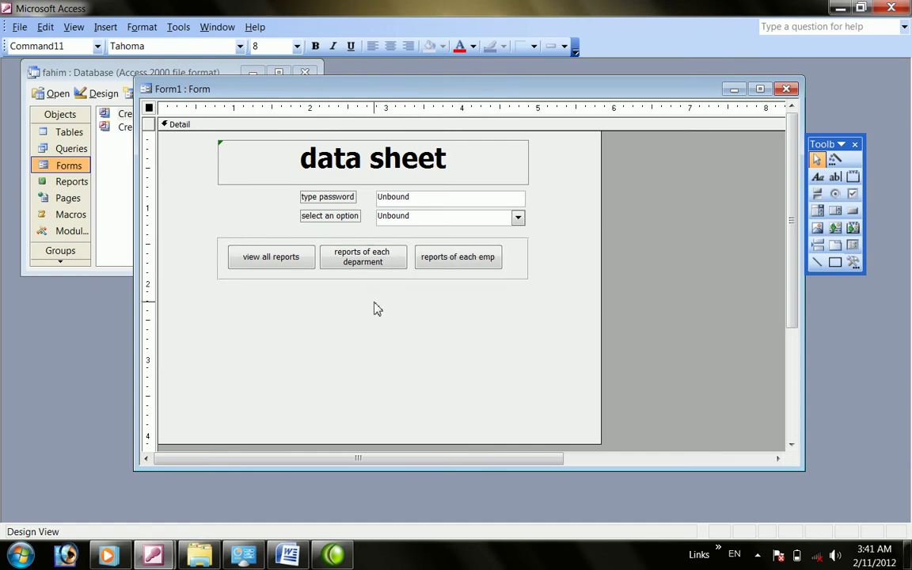
# Set the option combo box's After Update event to [Event Procedure] and open its code
pyautogui.rightClick(404, 227)
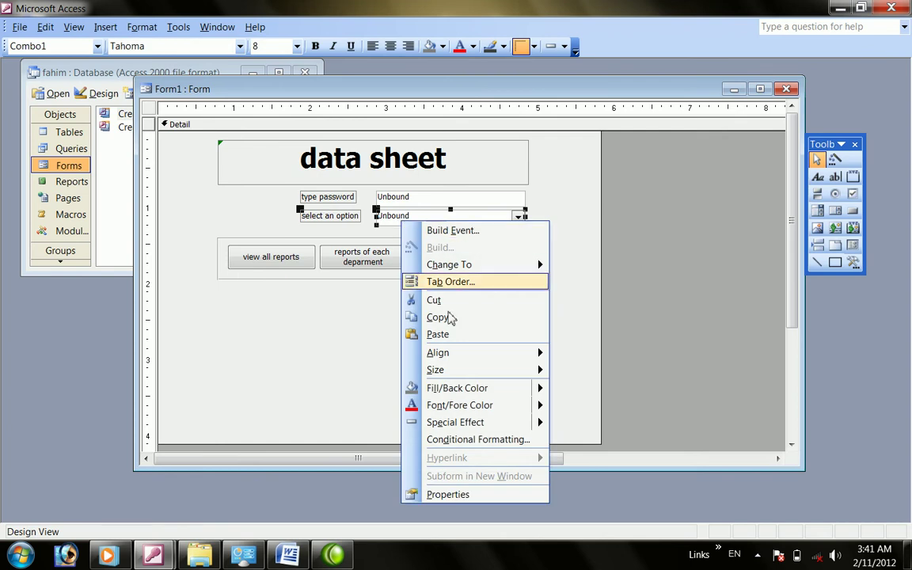
pyautogui.click(448, 494)
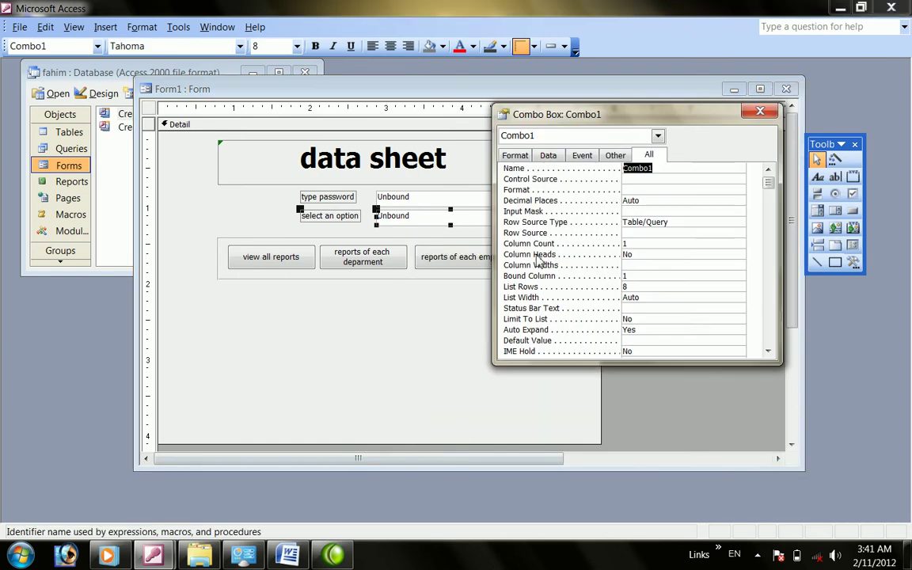
pyautogui.click(548, 156)
pyautogui.click(582, 155)
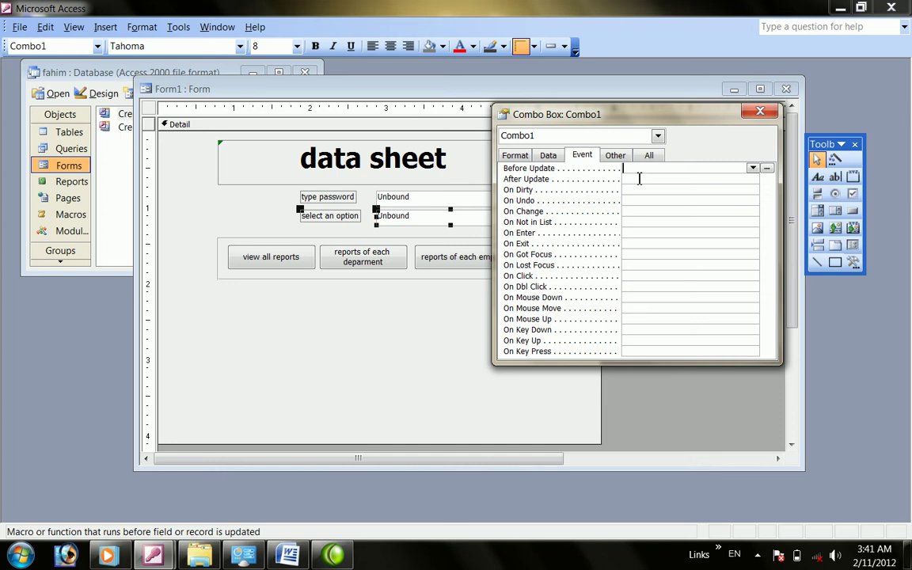
pyautogui.click(642, 179)
pyautogui.click(752, 180)
pyautogui.click(707, 191)
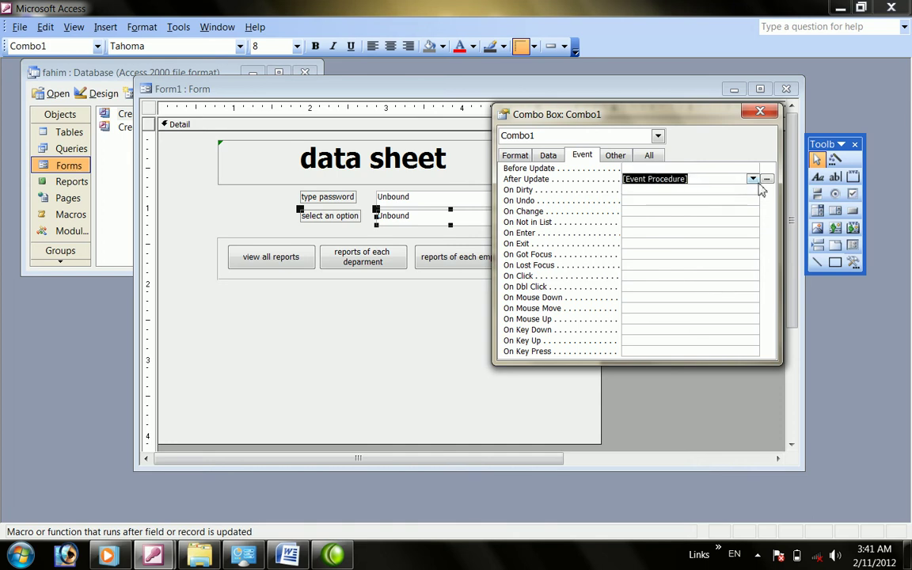
pyautogui.click(768, 180)
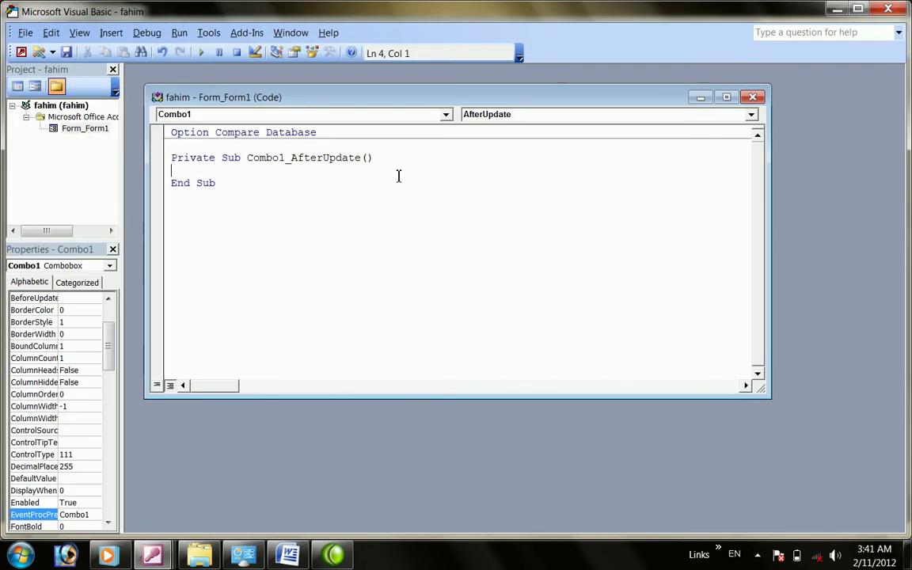
# Write the condition line If Me.Combo1 = "form" Then
pyautogui.write('if me.')
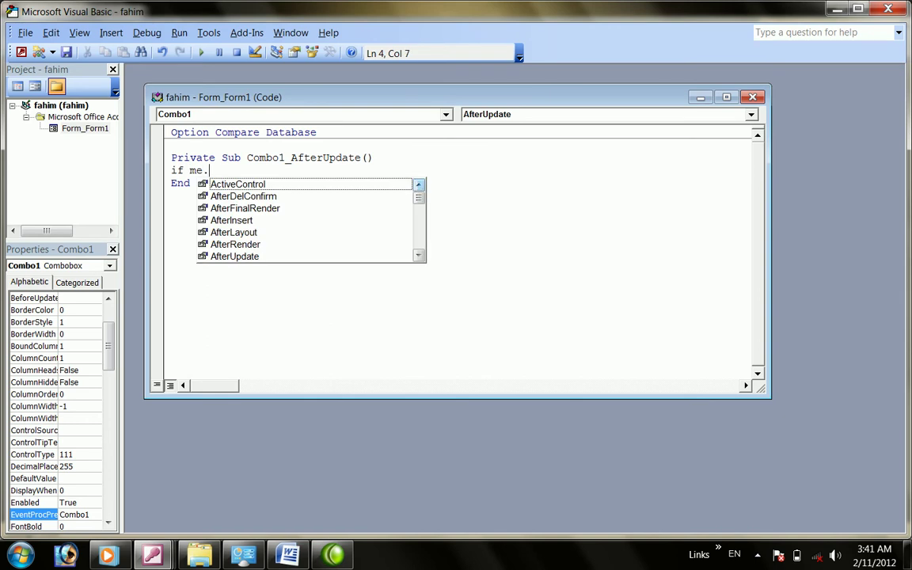
pyautogui.write('combo1=')
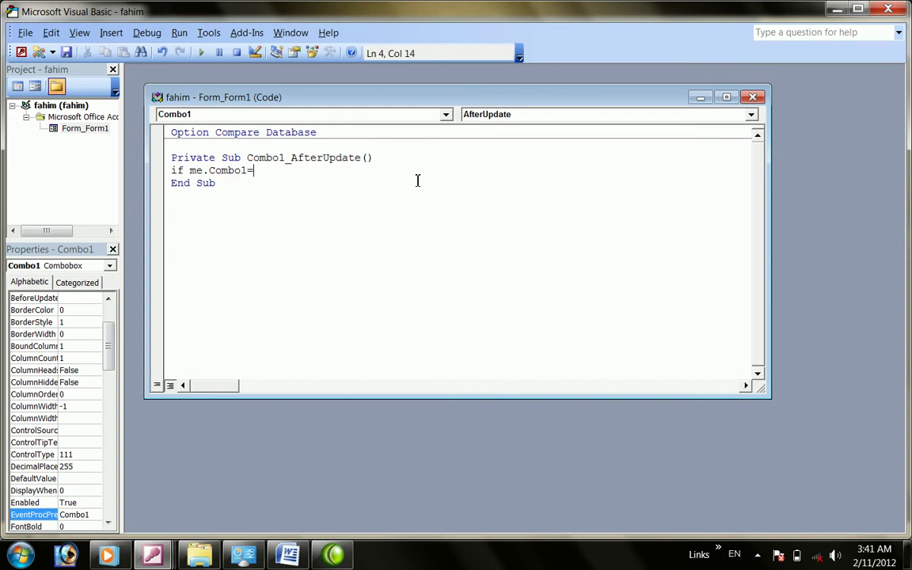
pyautogui.write('"')
pyautogui.write('report')
pyautogui.press('BackSpace')
pyautogui.press('BackSpace')
pyautogui.press('BackSpace')
pyautogui.press('BackSpace')
pyautogui.write('orm')
pyautogui.write('" and')
pyautogui.press('BackSpace')
pyautogui.press('BackSpace')
pyautogui.write('then')
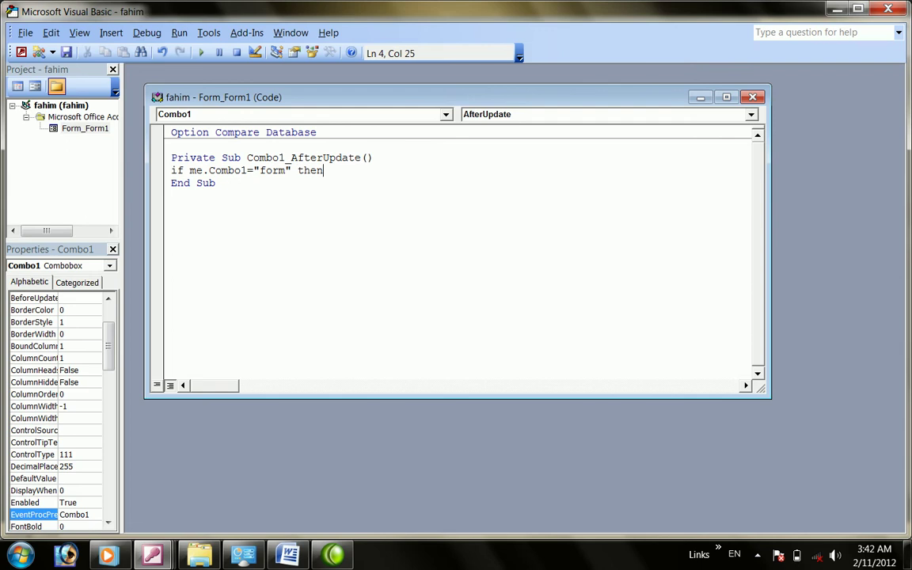
pyautogui.press('Return')
# Add Command6.Visible = True under the If line
pyautogui.write('command')
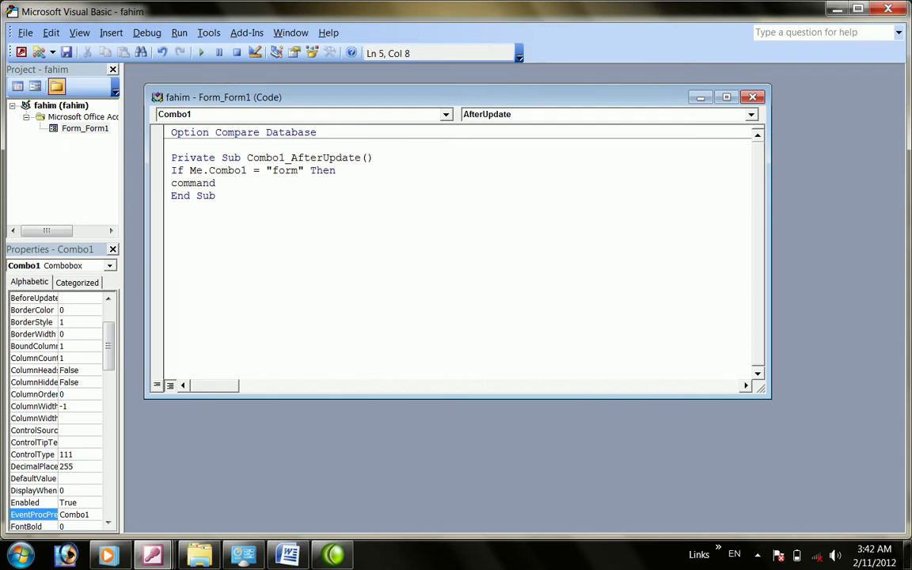
pyautogui.write('6.')
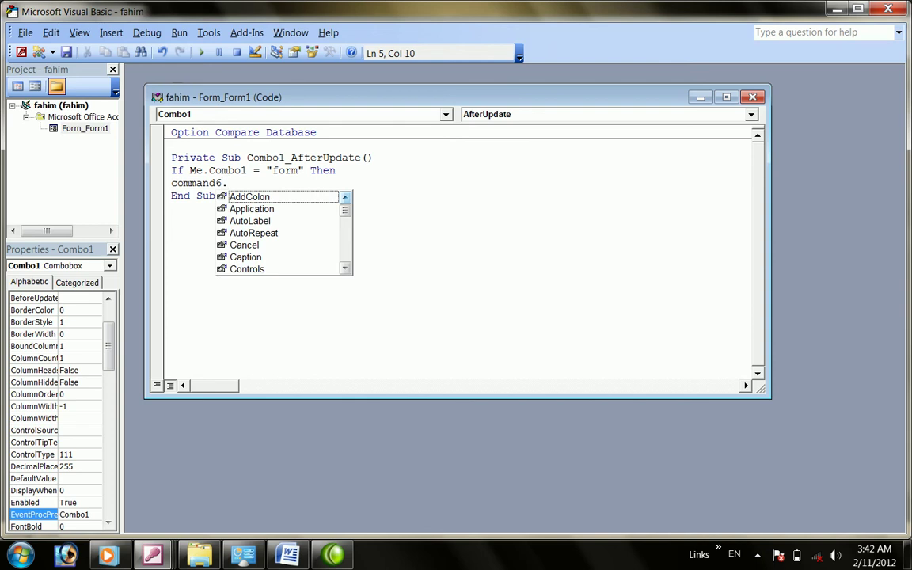
pyautogui.write('e')
pyautogui.press('BackSpace')
pyautogui.write('vsi')
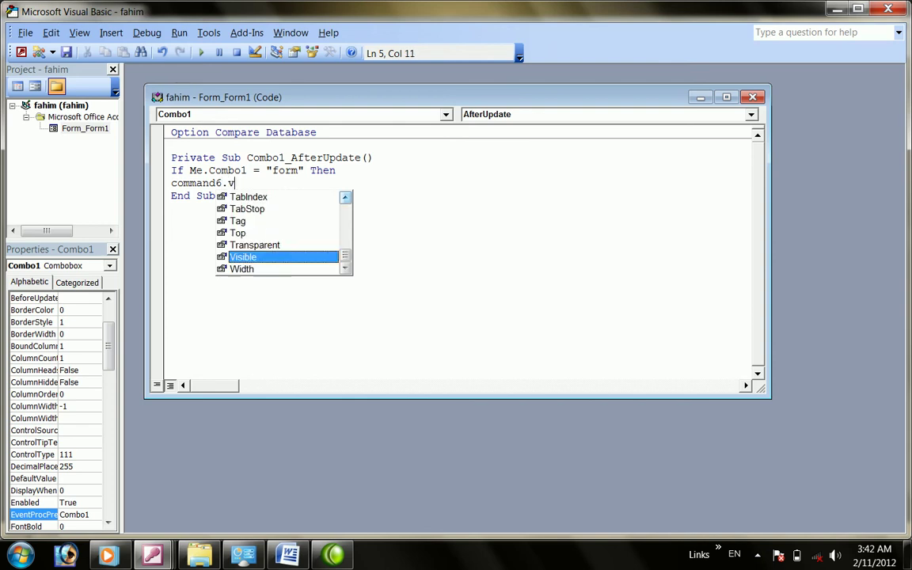
pyautogui.press('BackSpace')
pyautogui.write('isibled ')
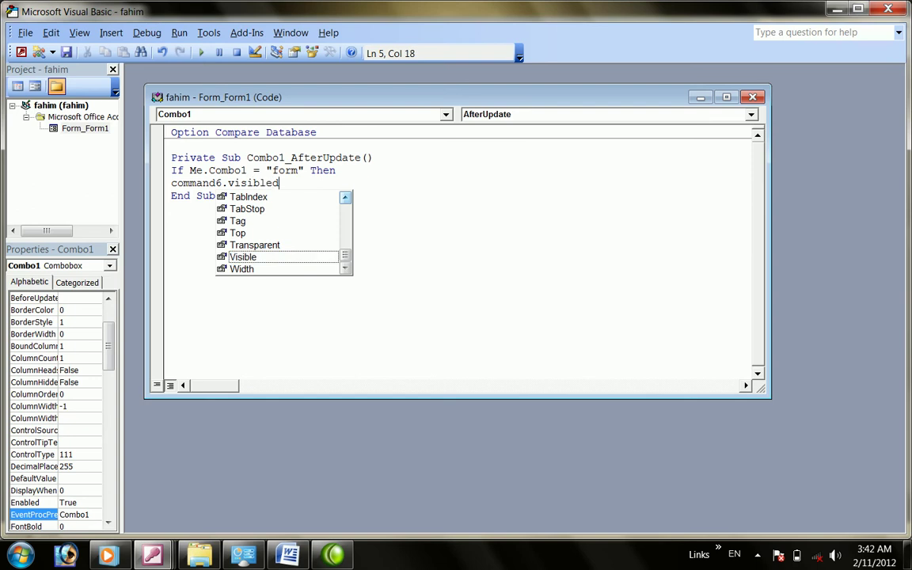
pyautogui.write('= t')
pyautogui.press('Return')
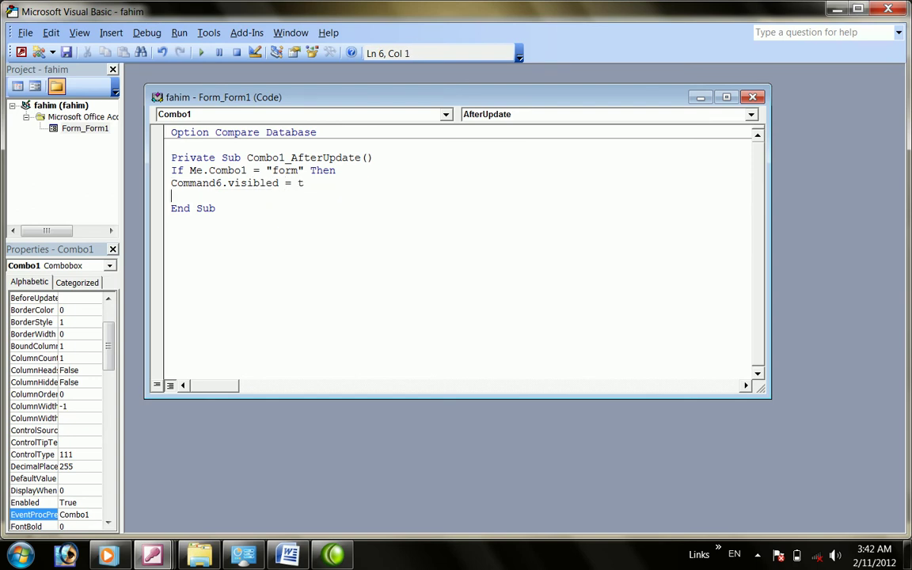
pyautogui.write('com')
pyautogui.press('BackSpace')
pyautogui.press('BackSpace')
pyautogui.press('BackSpace')
pyautogui.press('BackSpace')
pyautogui.press('BackSpace')
pyautogui.press('BackSpace')
pyautogui.press('BackSpace')
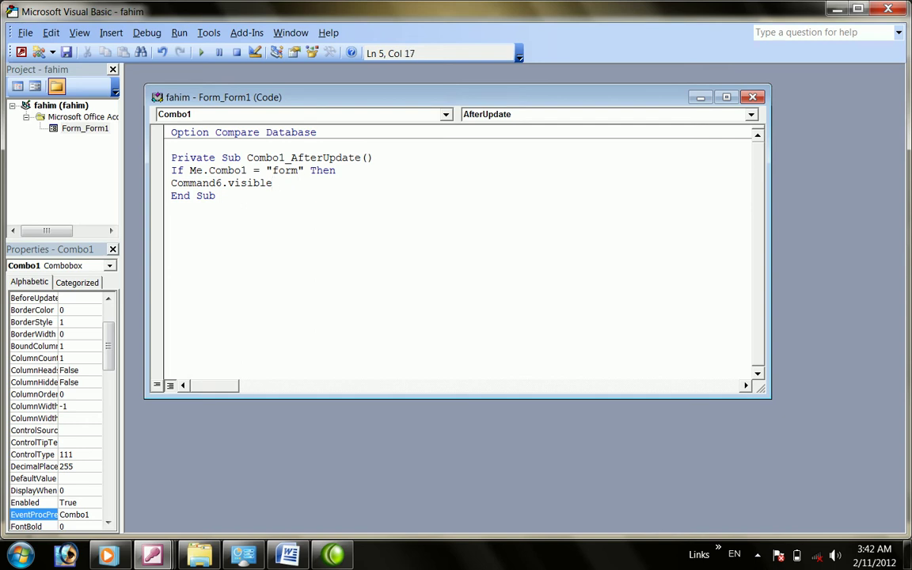
pyautogui.write('= ')
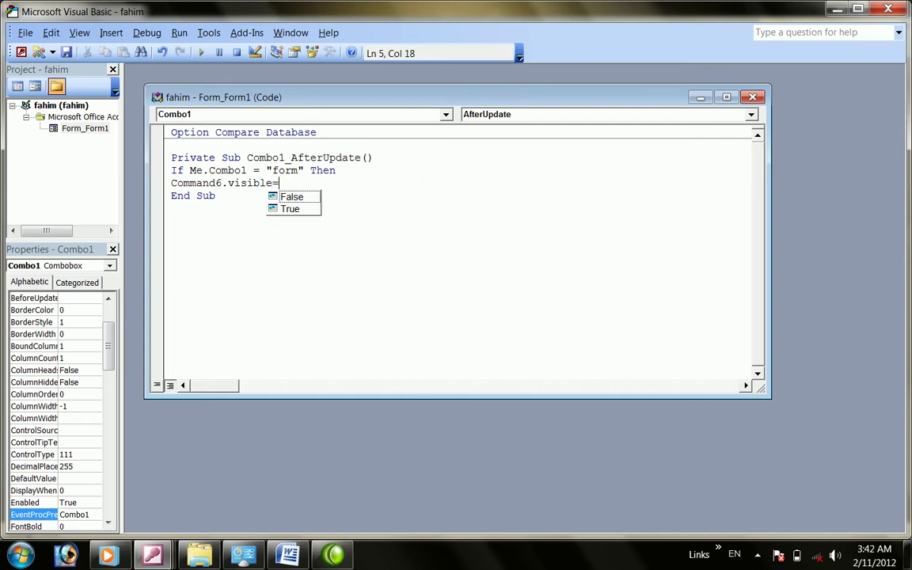
pyautogui.write('True')
pyautogui.press('Return')
# Add Command7.Visible = True and Command8.Visible = True on the following lines
pyautogui.write('command')
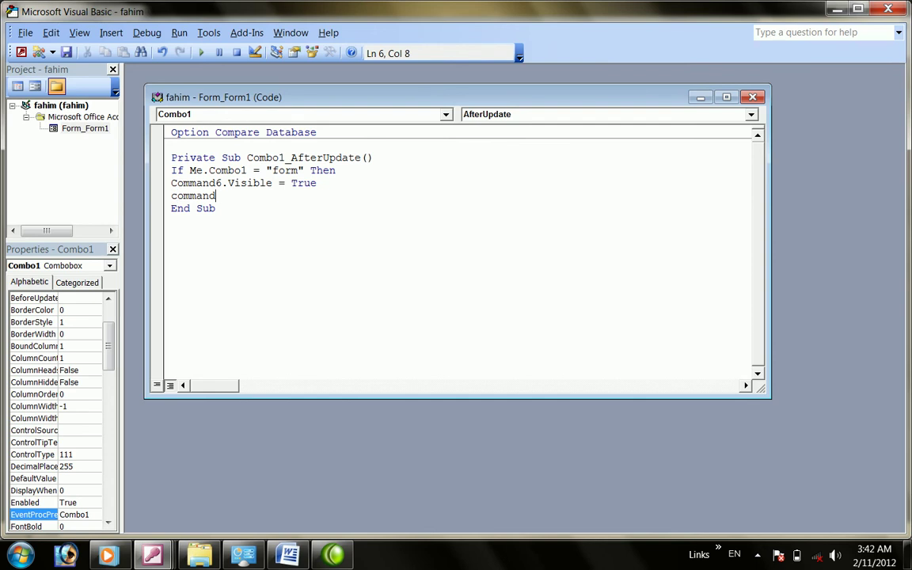
pyautogui.write('7.')
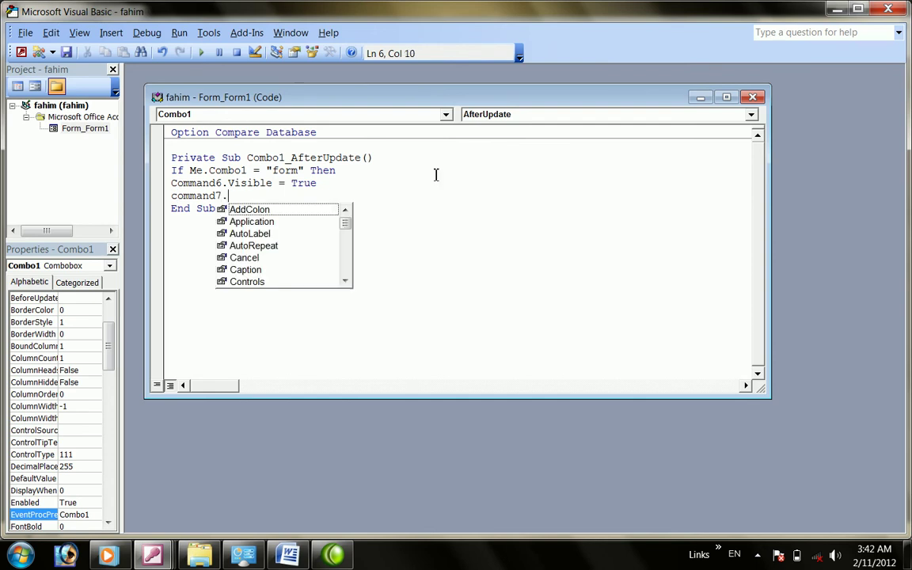
pyautogui.write('visi')
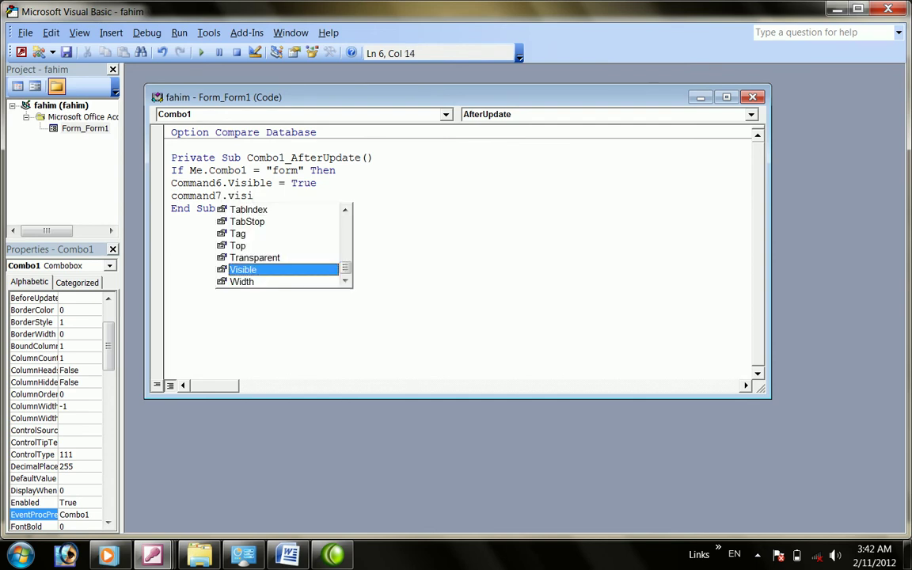
pyautogui.write('le=t')
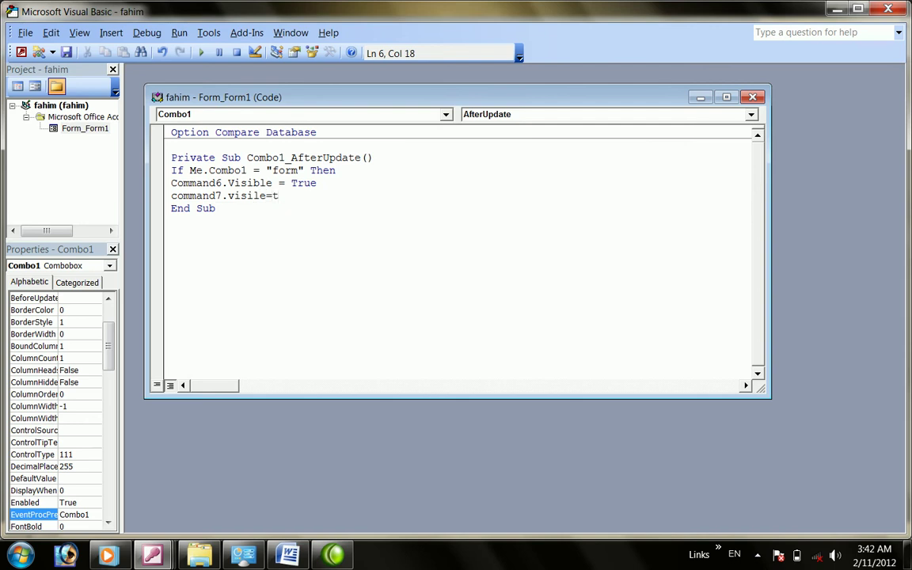
pyautogui.press('BackSpace')
pyautogui.press('BackSpace')
pyautogui.press('BackSpace')
pyautogui.write('ble=t')
pyautogui.press('Return')
pyautogui.write('c')
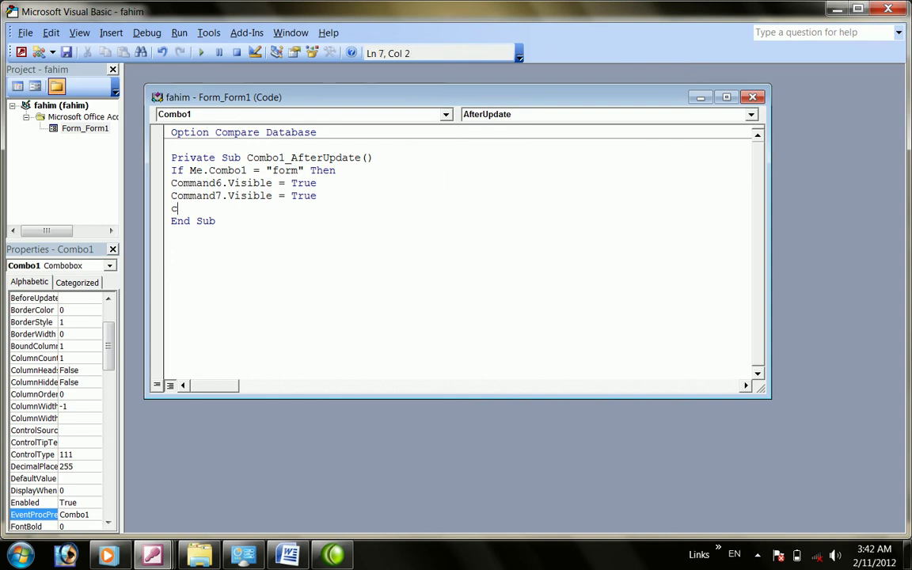
pyautogui.write('ommand8.')
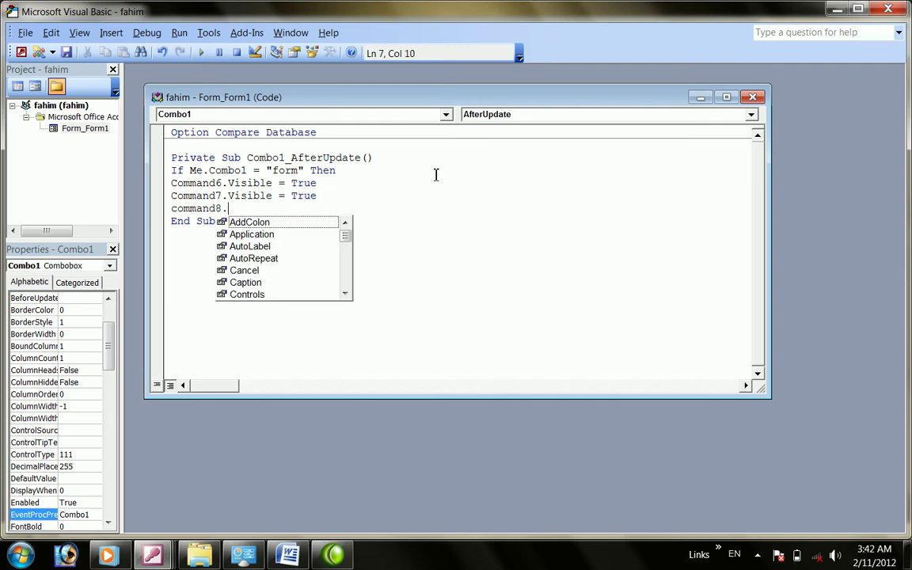
pyautogui.write('visible=t')
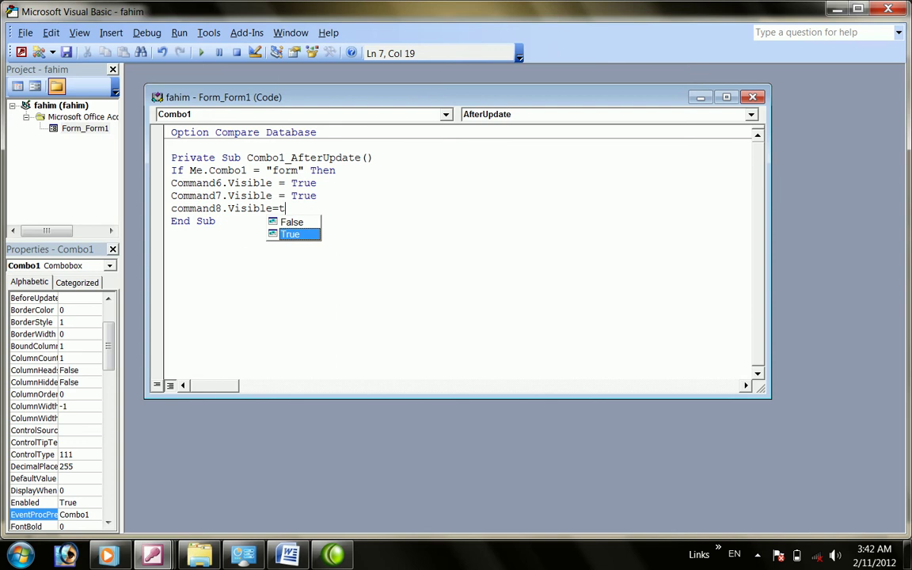
pyautogui.press('Return')
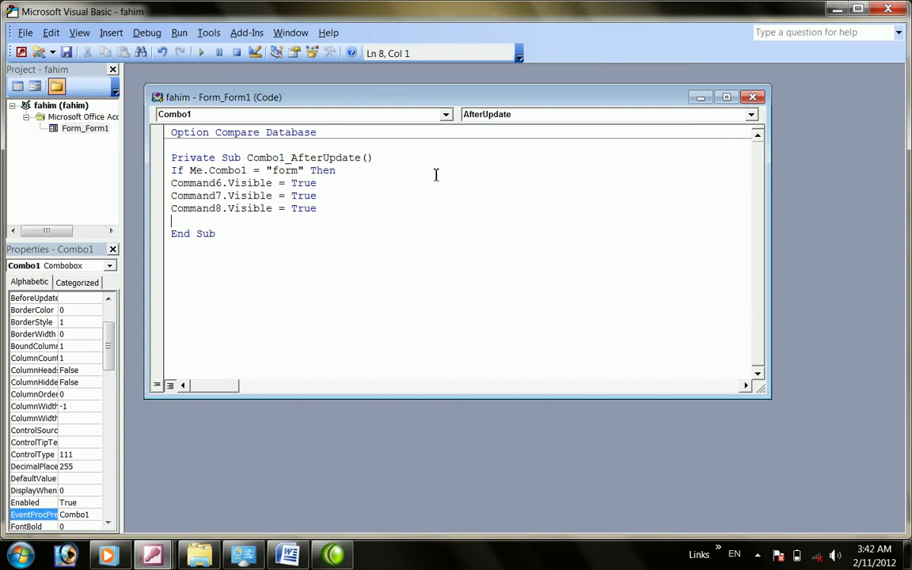
pyautogui.write('e')
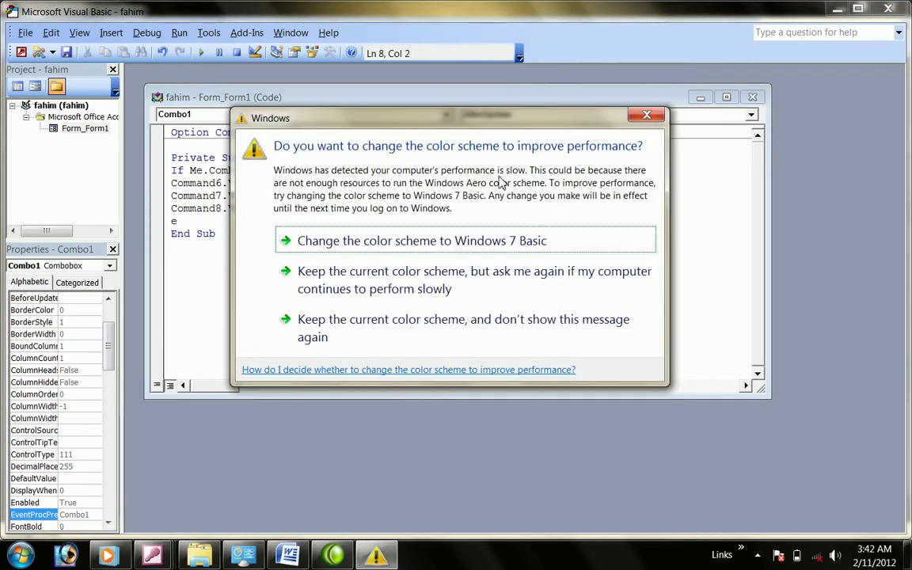
# Add an Else line followed by If Me.Combo1 = "report" Then
pyautogui.click(647, 115)
pyautogui.write('lse')
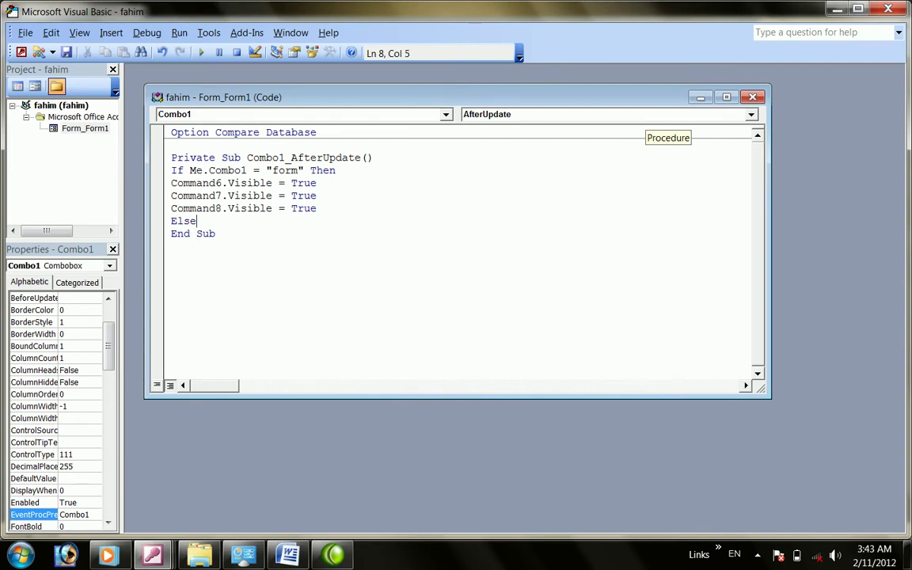
pyautogui.press('Return')
pyautogui.write('if me ')
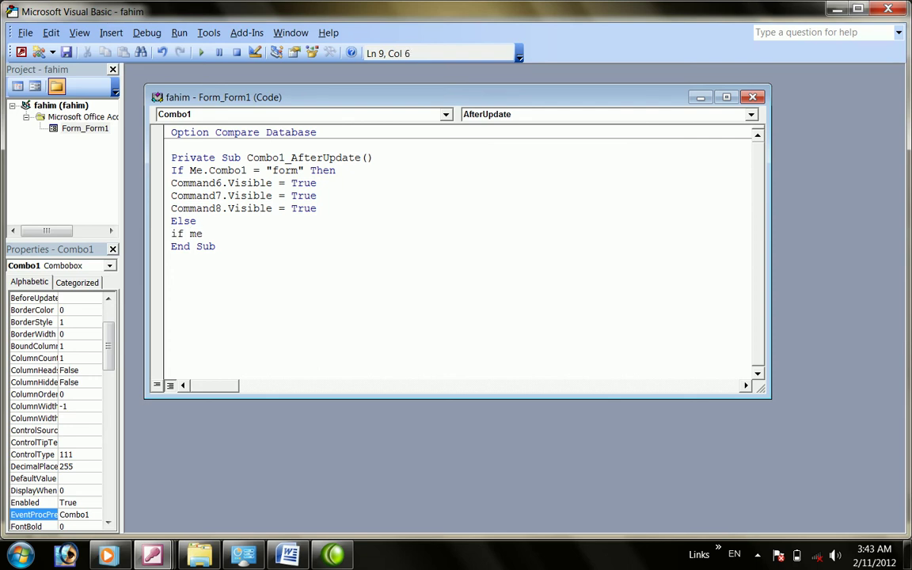
pyautogui.write('.')
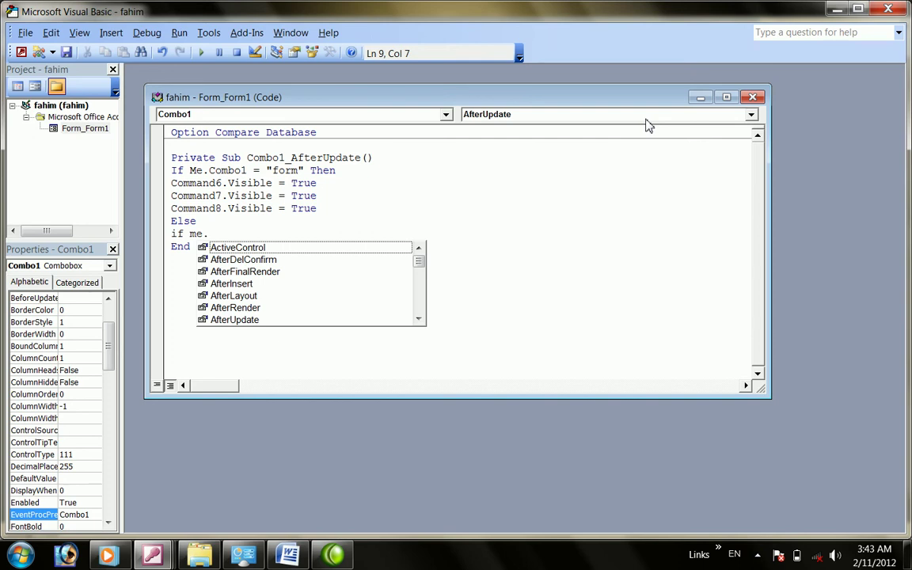
pyautogui.write('cmbo')
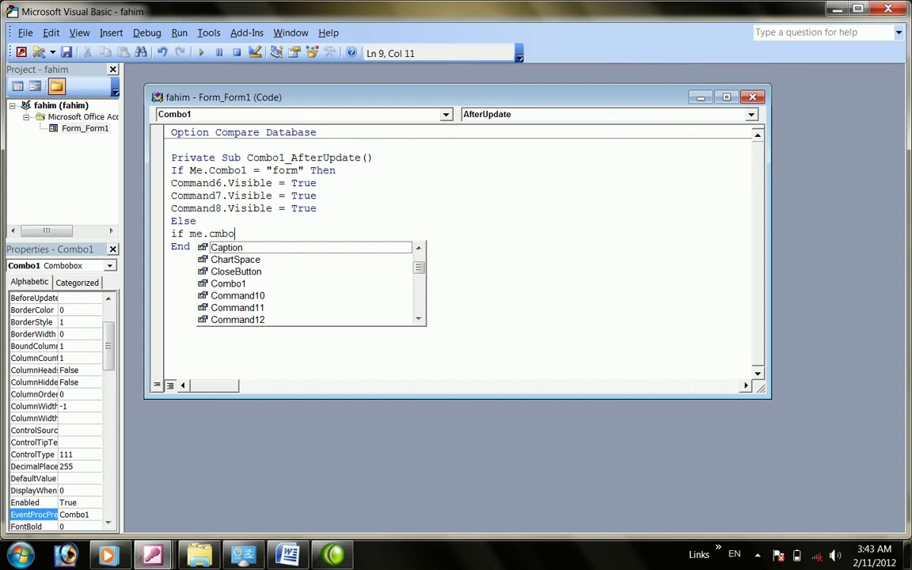
pyautogui.press('BackSpace')
pyautogui.press('BackSpace')
pyautogui.press('BackSpace')
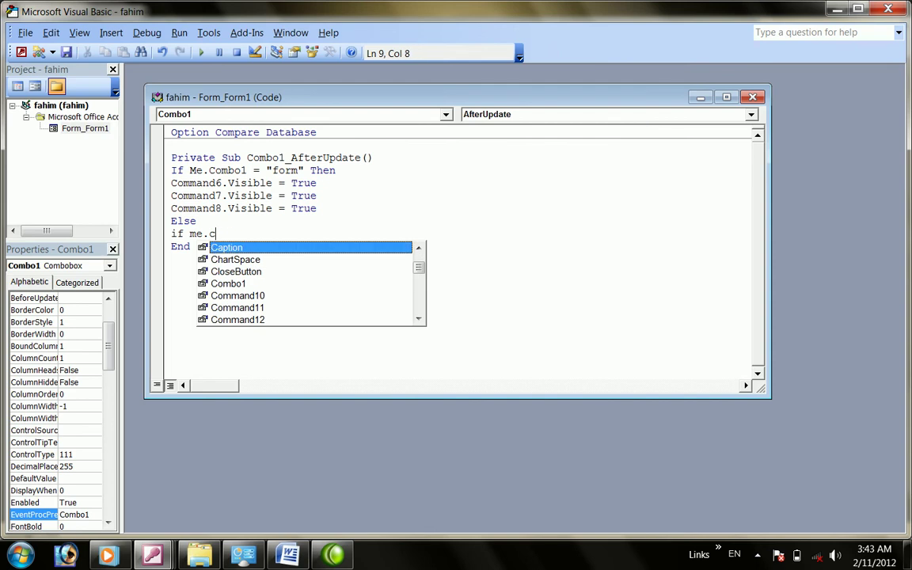
pyautogui.write('obo')
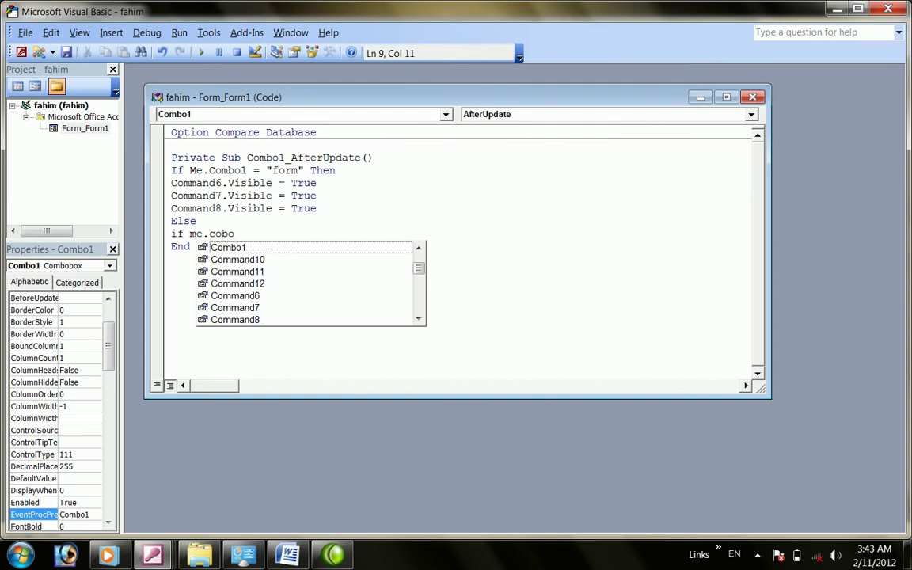
pyautogui.press('BackSpace')
pyautogui.press('BackSpace')
pyautogui.write('mbo1')
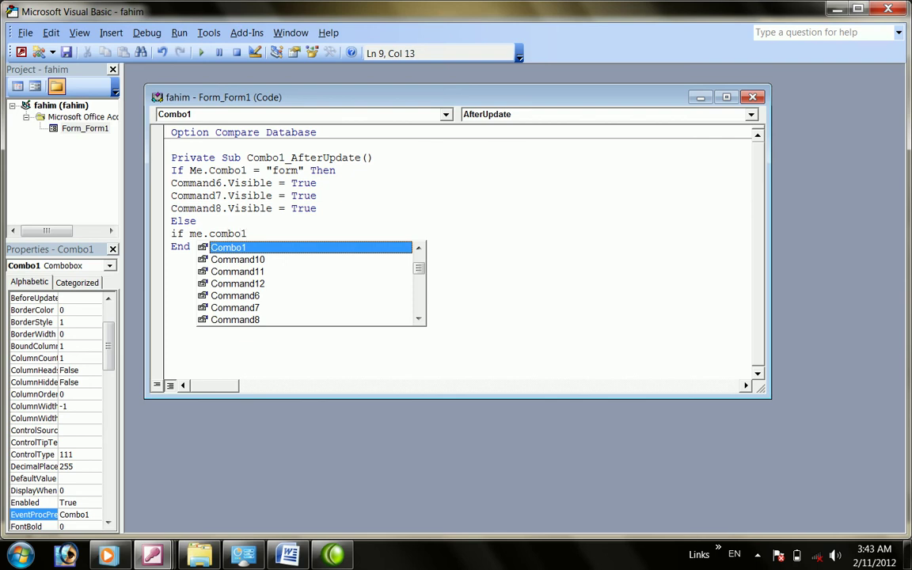
pyautogui.write('=')
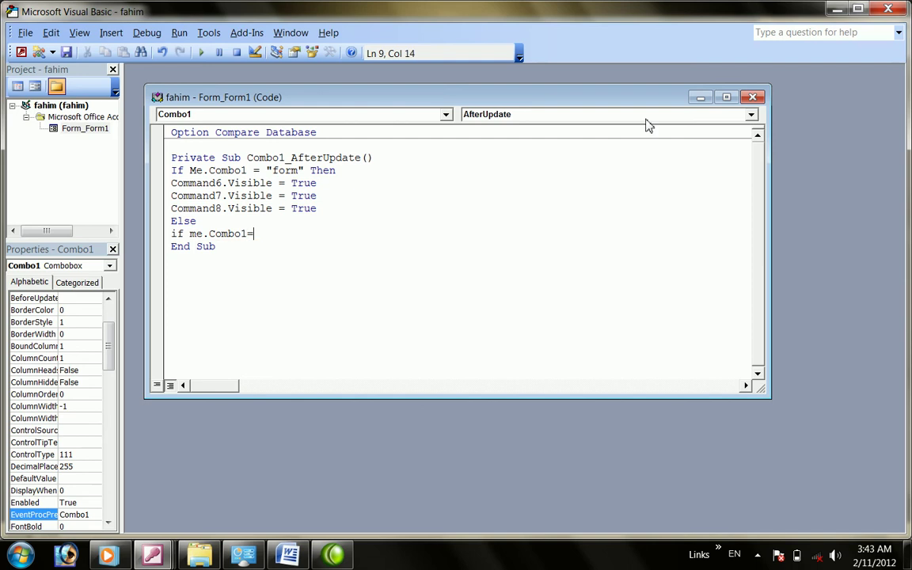
pyautogui.write('"f')
pyautogui.write('report')
pyautogui.write('" then')
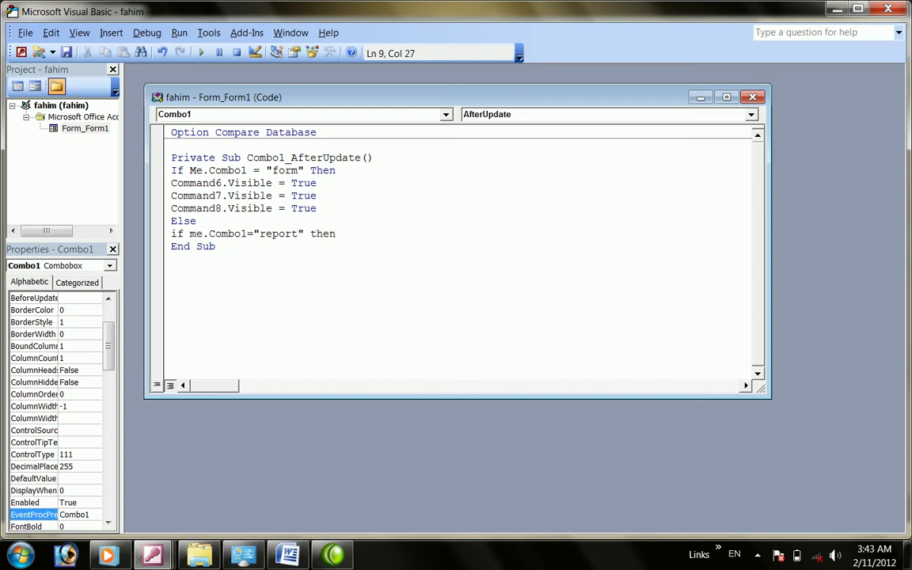
pyautogui.press('Return')
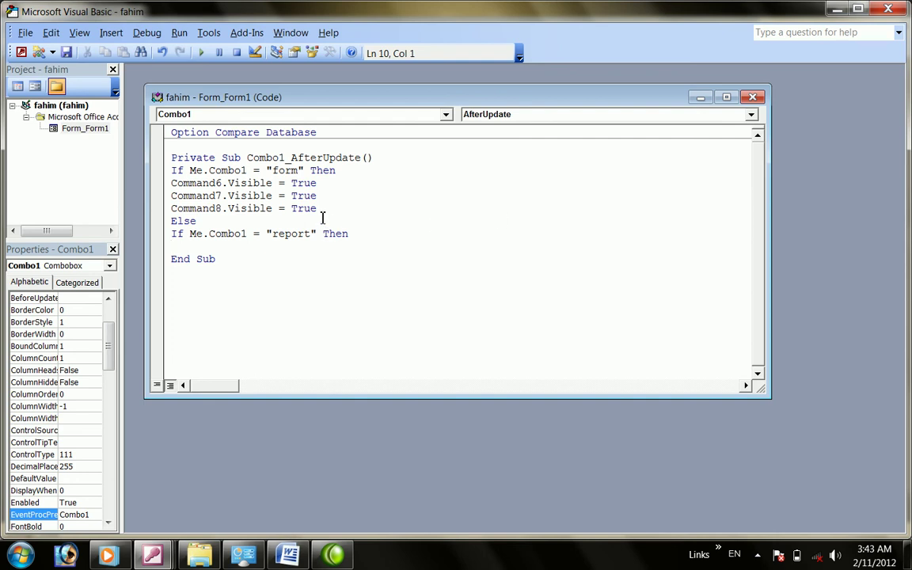
# Set Command10, Command11 and Command12 Visible = True in the report branch
pyautogui.write('command10.visi')
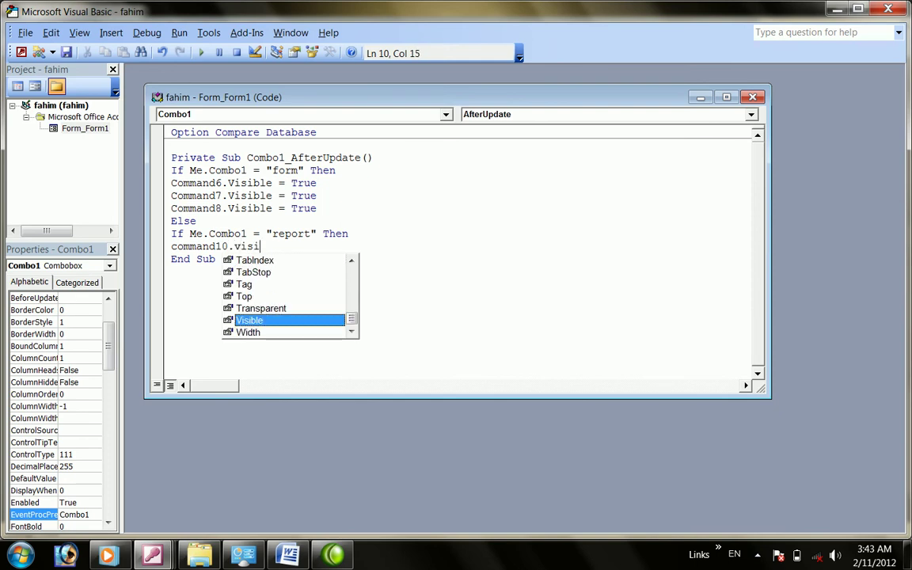
pyautogui.write('led')
pyautogui.press('BackSpace')
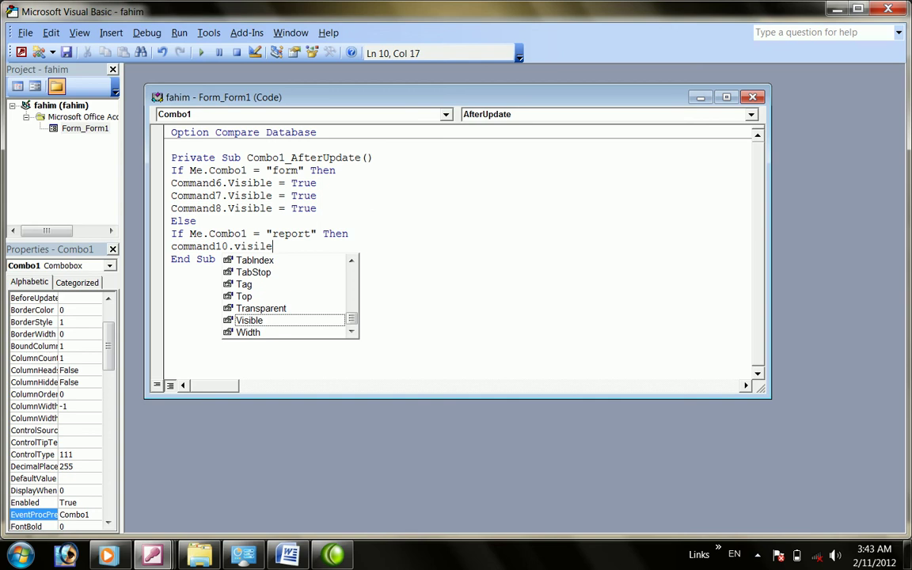
pyautogui.write('=')
pyautogui.press('BackSpace')
pyautogui.press('BackSpace')
pyautogui.press('BackSpace')
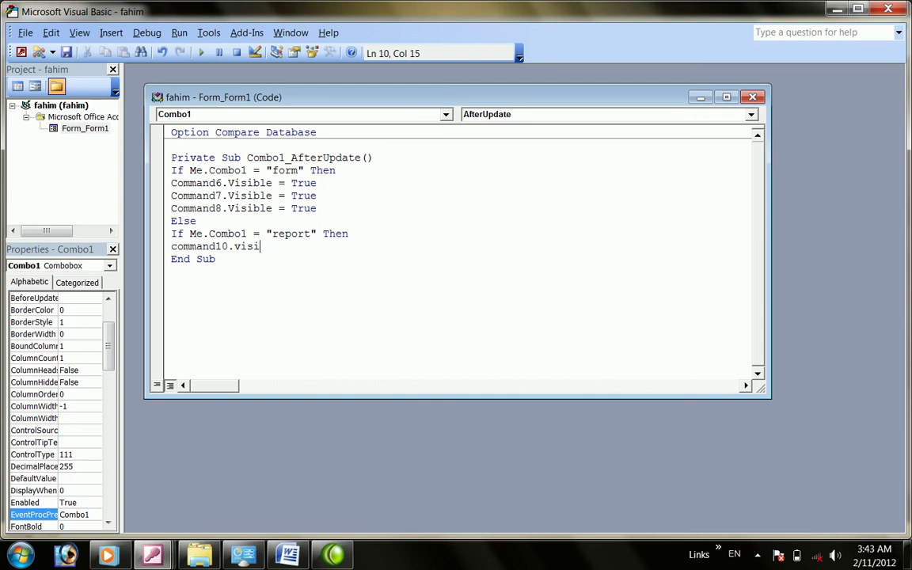
pyautogui.write('ble=t')
pyautogui.press('Return')
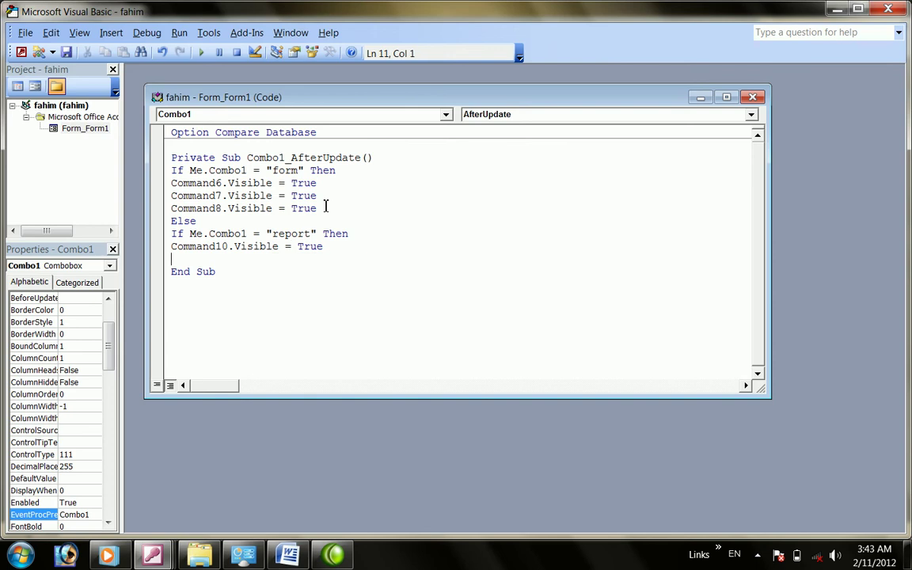
pyautogui.write('command11')
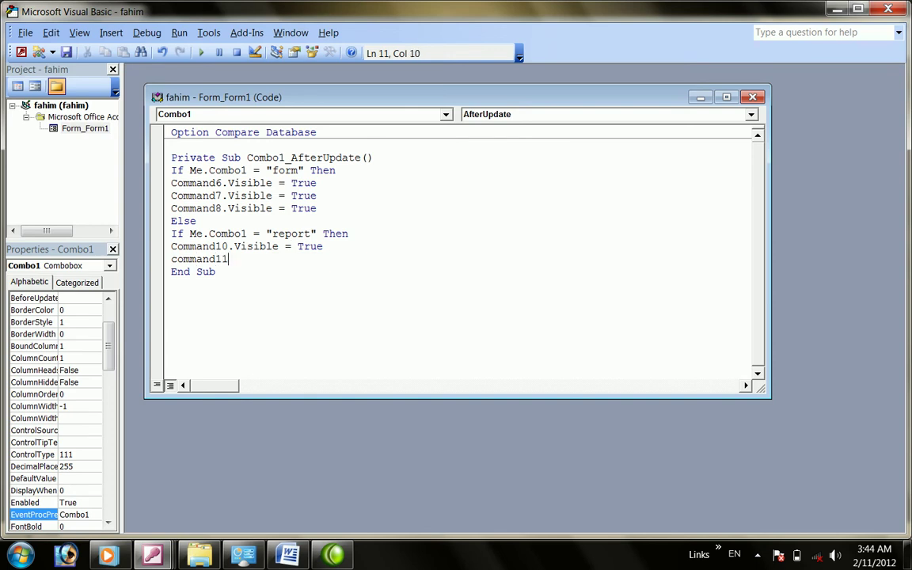
pyautogui.write('.')
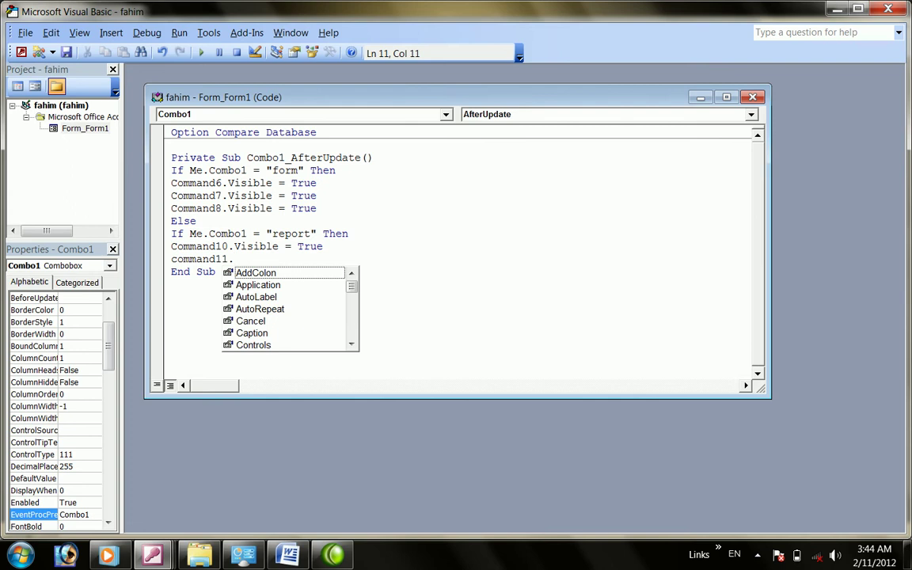
pyautogui.write('vi')
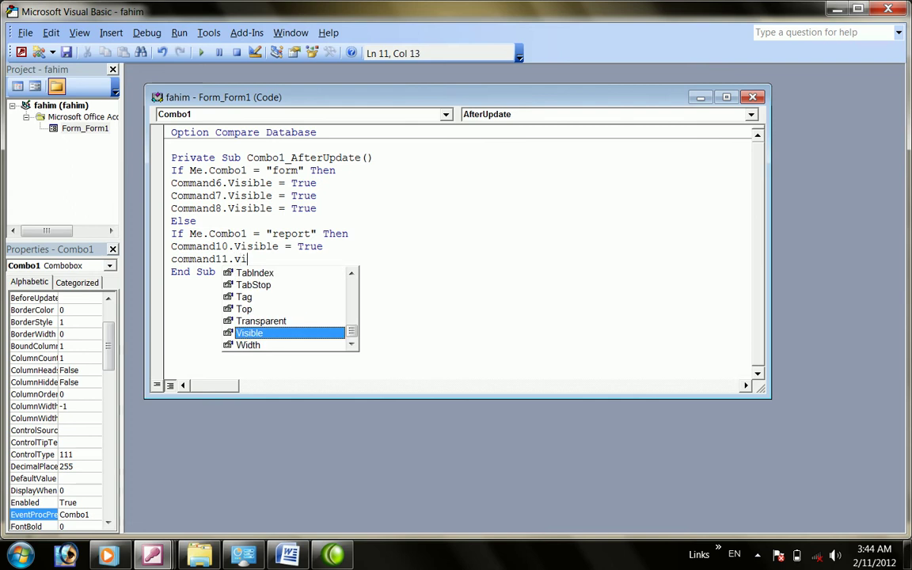
pyautogui.write('sible=true')
pyautogui.press('Return')
pyautogui.write('command')
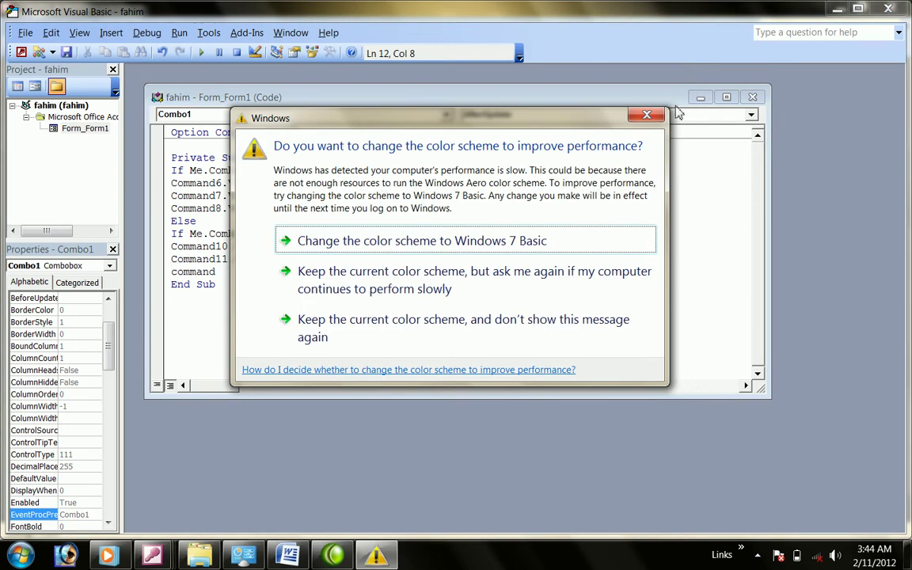
pyautogui.click(648, 117)
pyautogui.write('12')
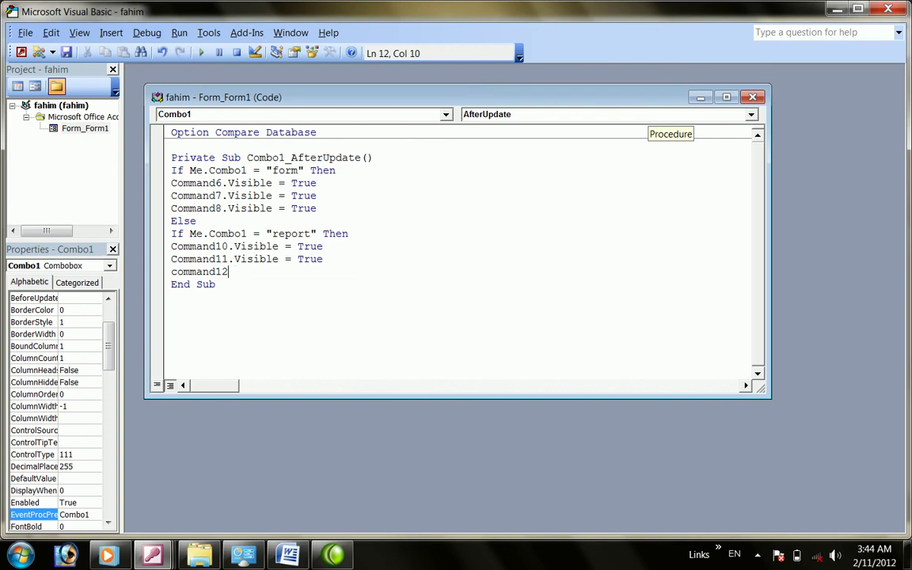
pyautogui.write('.visi')
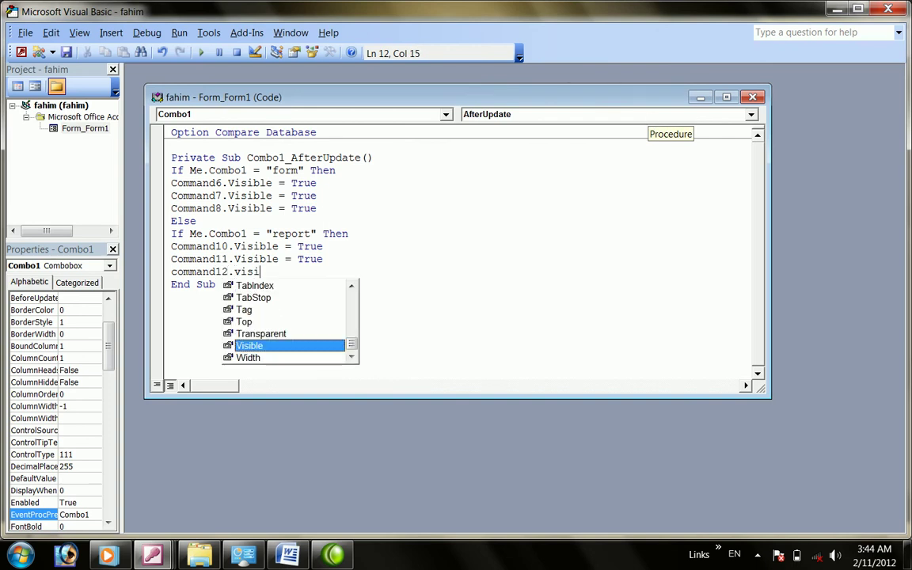
pyautogui.write('ble=t')
pyautogui.press('Return')
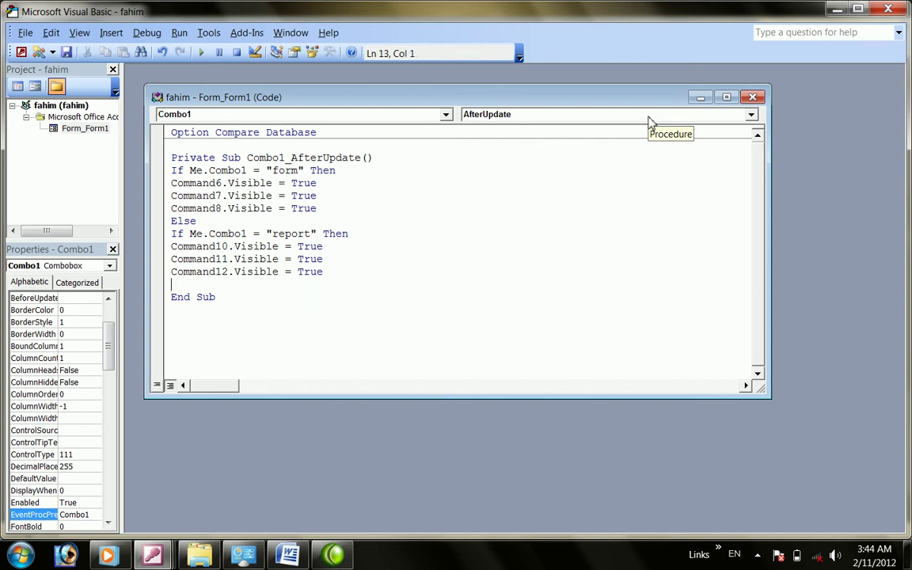
# Close both conditions with two End If lines and exit the code editor
pyautogui.write('end if')
pyautogui.press('Return')
pyautogui.write('endif')
pyautogui.press('Down')
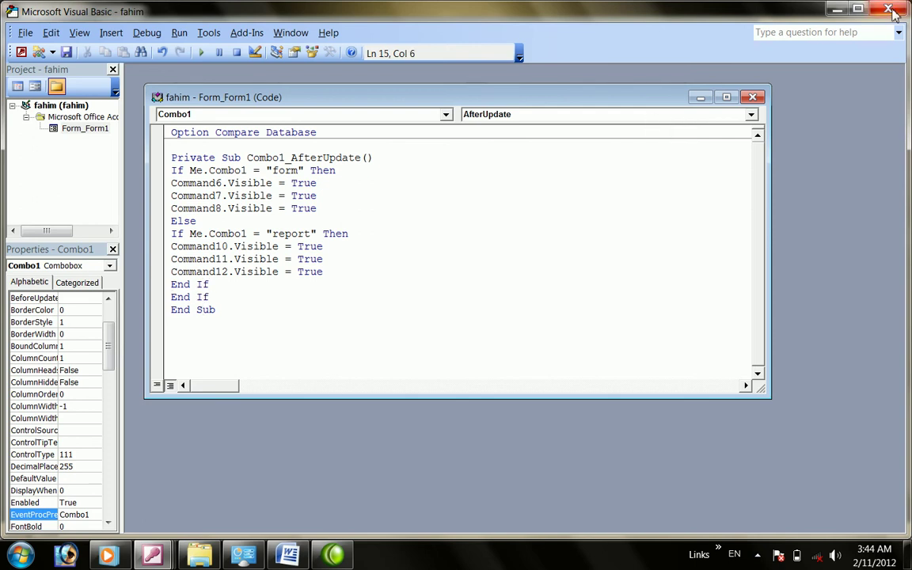
pyautogui.click(890, 10)
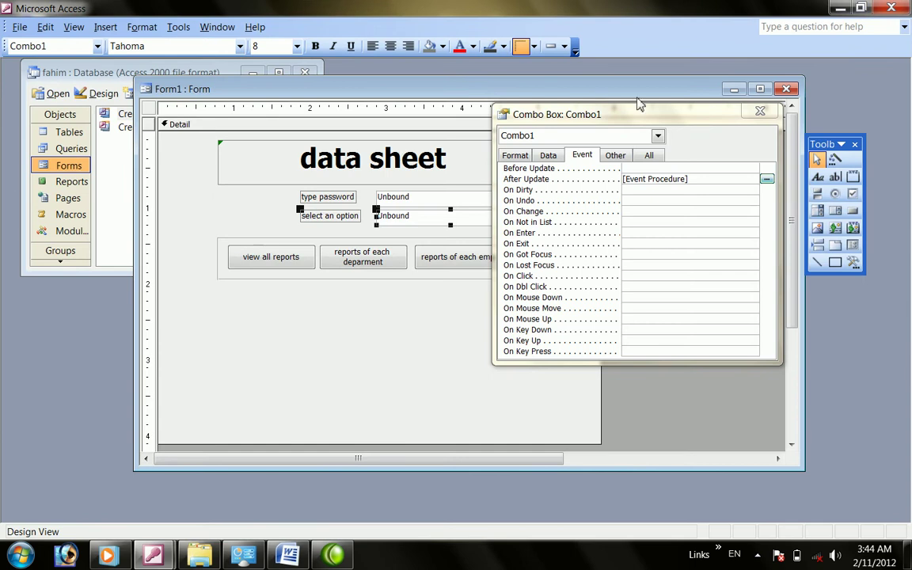
# Close the property sheet and switch Form1 to Form View
pyautogui.click(760, 111)
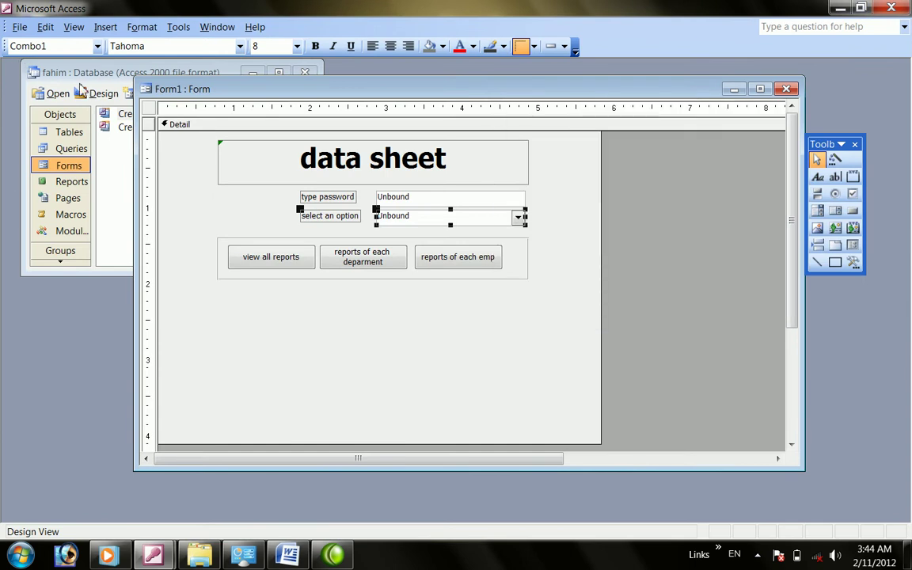
pyautogui.click(72, 29)
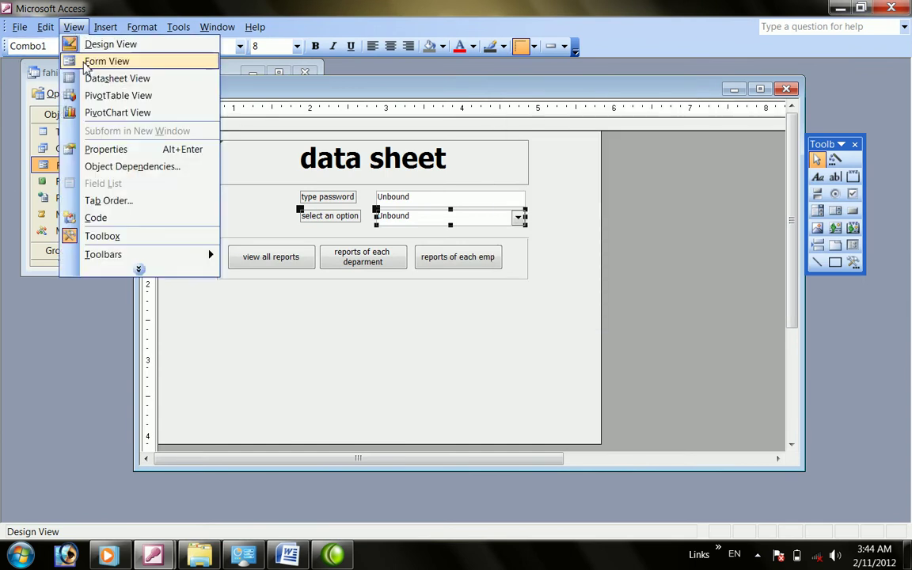
pyautogui.click(84, 63)
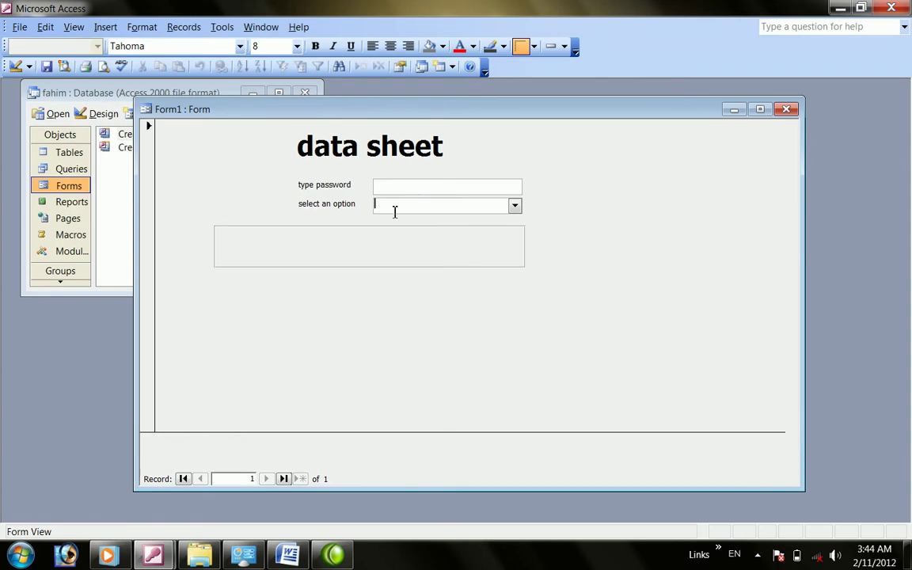
# Test the option box by entering report and form, then try the view all reports button
pyautogui.click(514, 206)
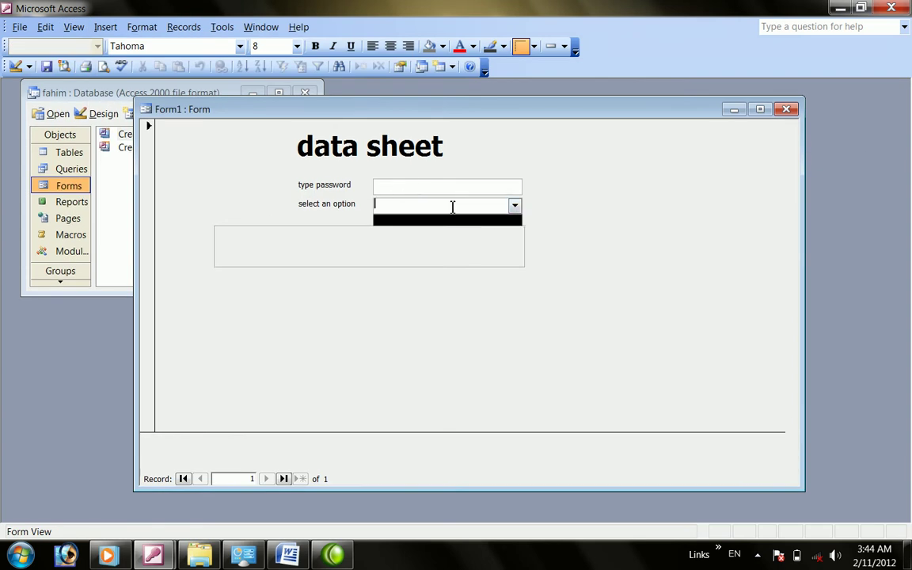
pyautogui.write('report')
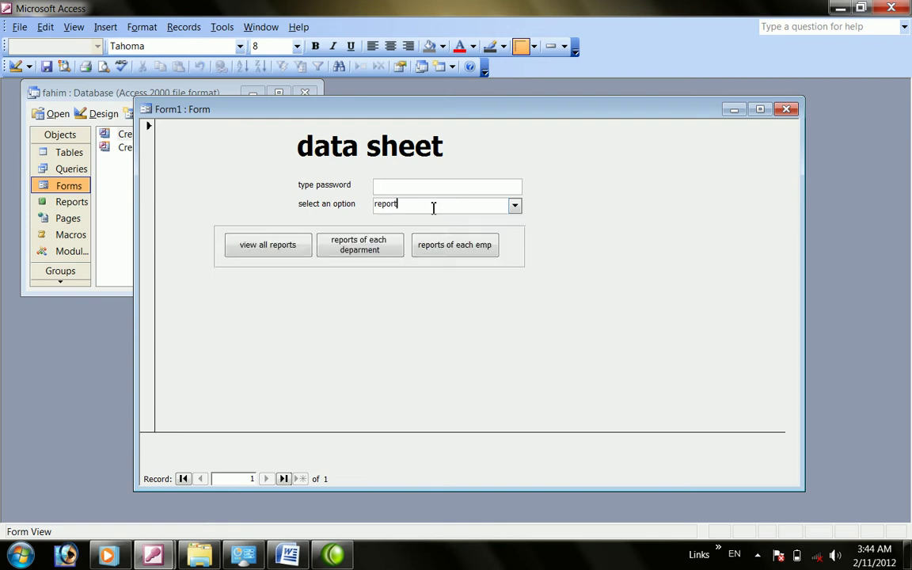
pyautogui.press('BackSpace')
pyautogui.press('BackSpace')
pyautogui.press('BackSpace')
pyautogui.press('BackSpace')
pyautogui.press('BackSpace')
pyautogui.write('form')
pyautogui.press('Return')
pyautogui.click(417, 207)
pyautogui.press('BackSpace')
pyautogui.press('BackSpace')
pyautogui.press('BackSpace')
pyautogui.write('form')
pyautogui.doubleClick(416, 207)
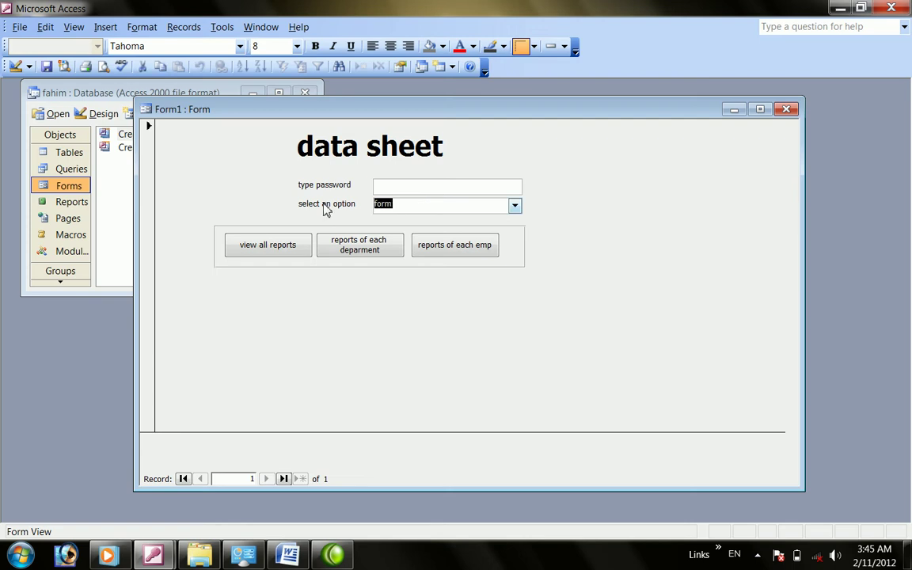
pyautogui.press('BackSpace')
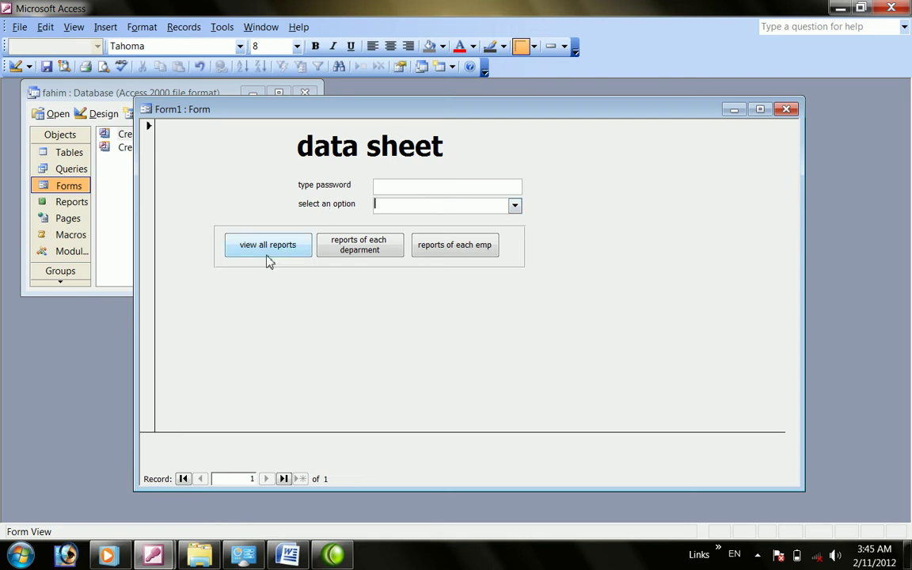
pyautogui.click(267, 260)
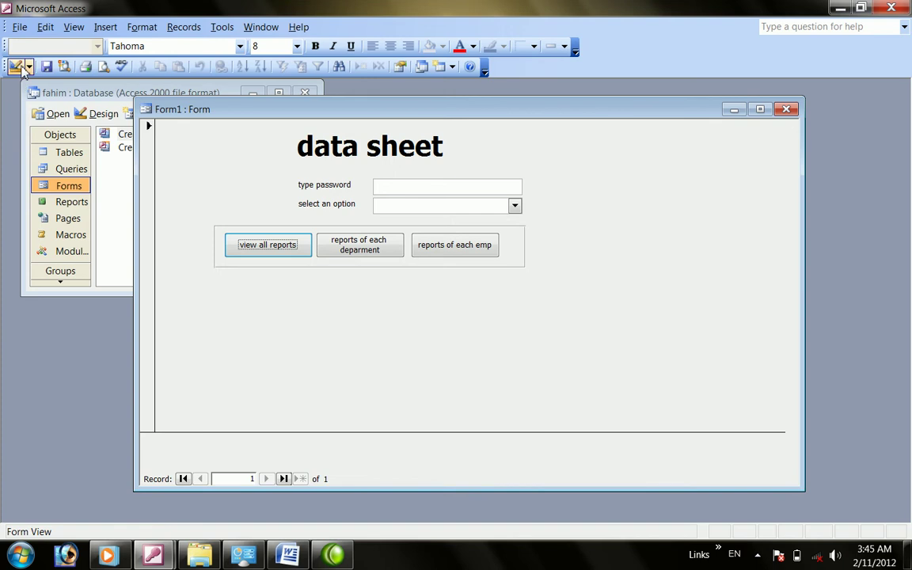
# Return Form1 to Design View and select the combo box's After Update event property
pyautogui.click(19, 66)
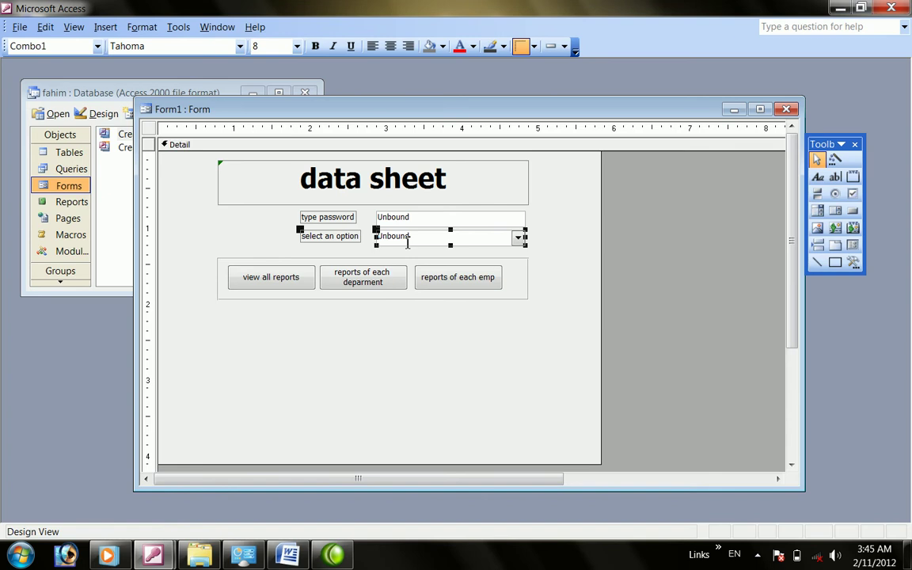
pyautogui.rightClick(404, 241)
pyautogui.click(452, 515)
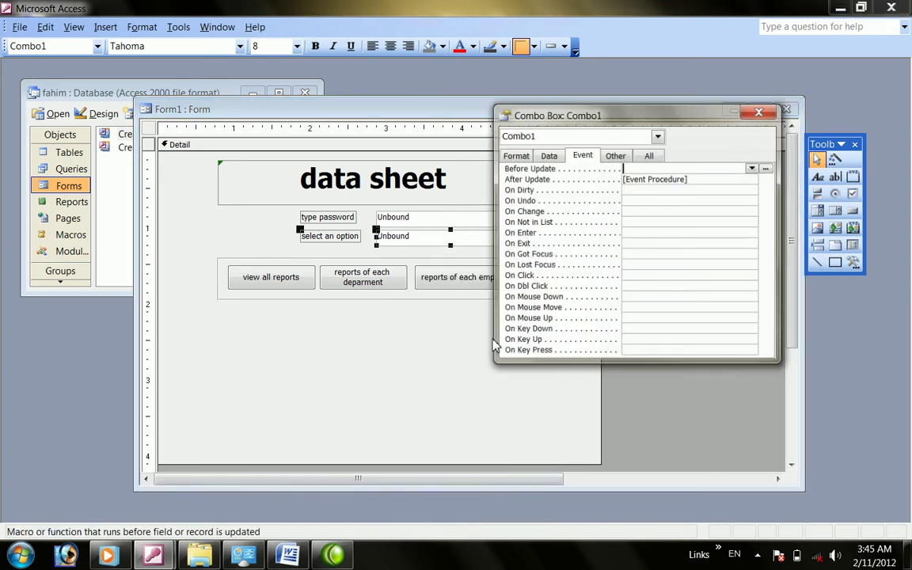
pyautogui.click(688, 179)
# Review the combo box's After Update code, then close the code editor and property sheet
pyautogui.click(766, 178)
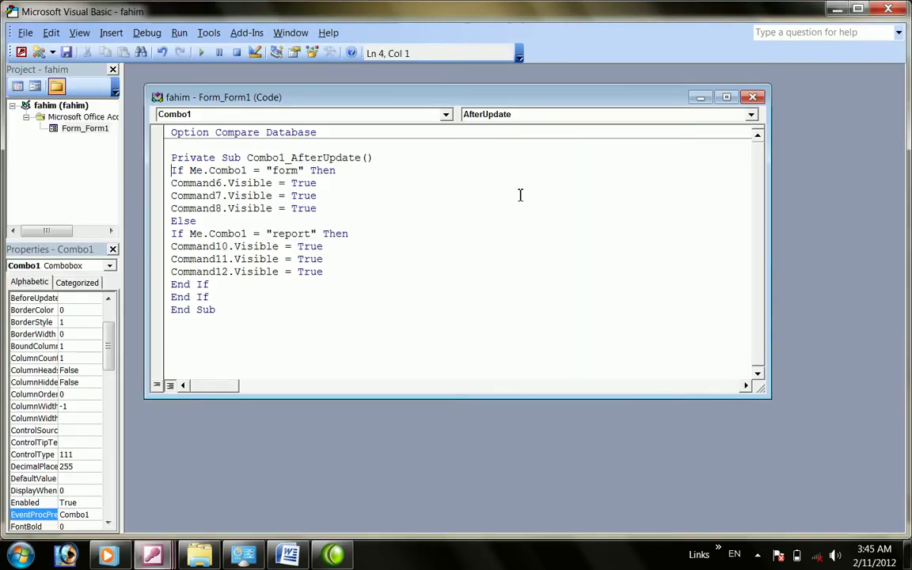
pyautogui.click(370, 189)
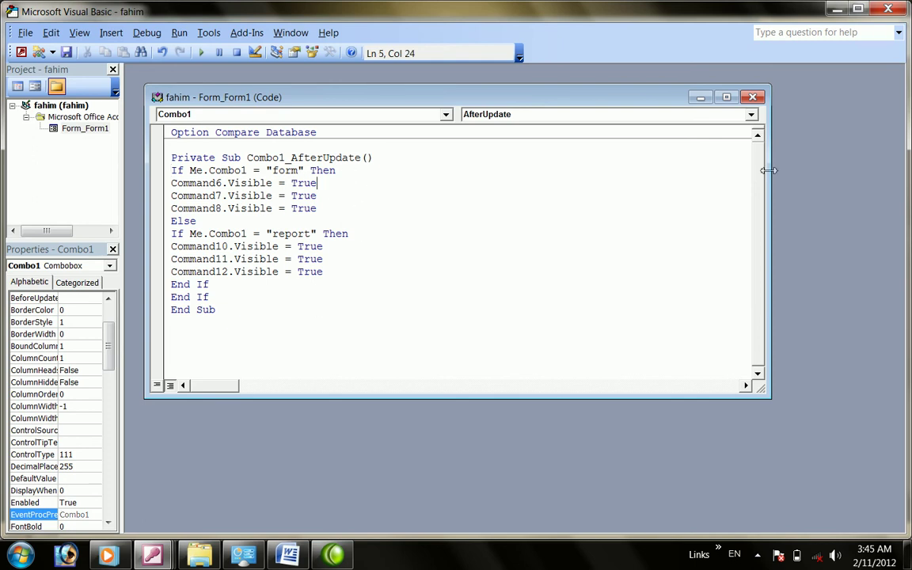
pyautogui.click(889, 9)
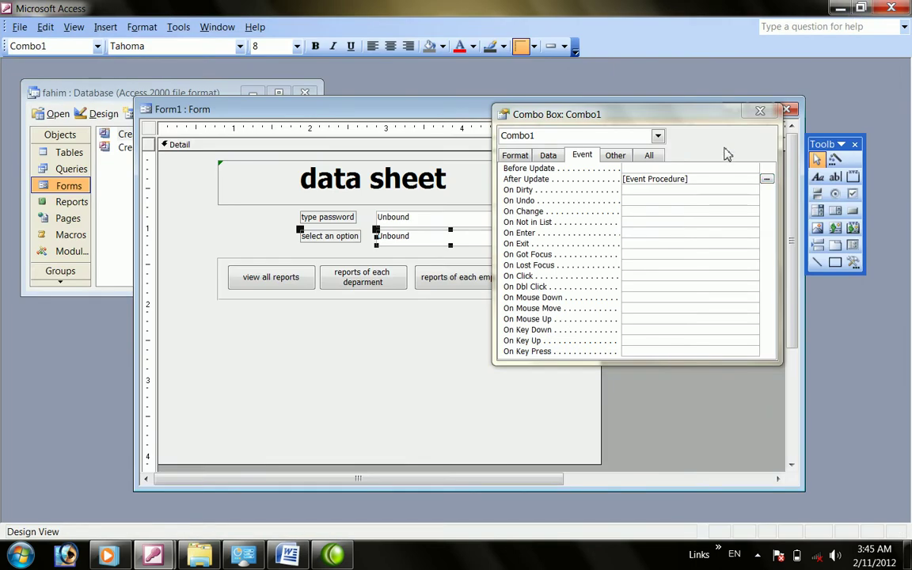
pyautogui.click(758, 113)
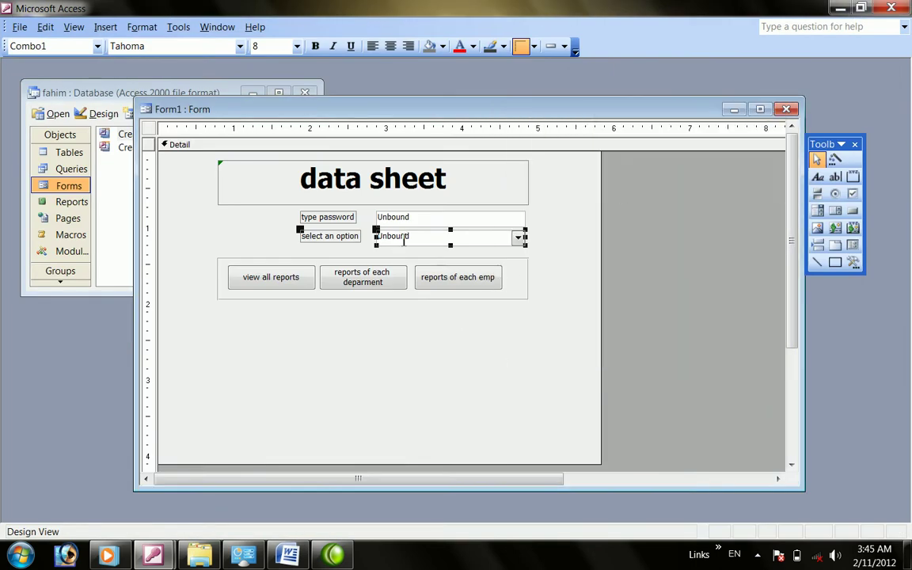
# Set the option combo box's Enabled property to No in the All tab
pyautogui.rightClick(404, 241)
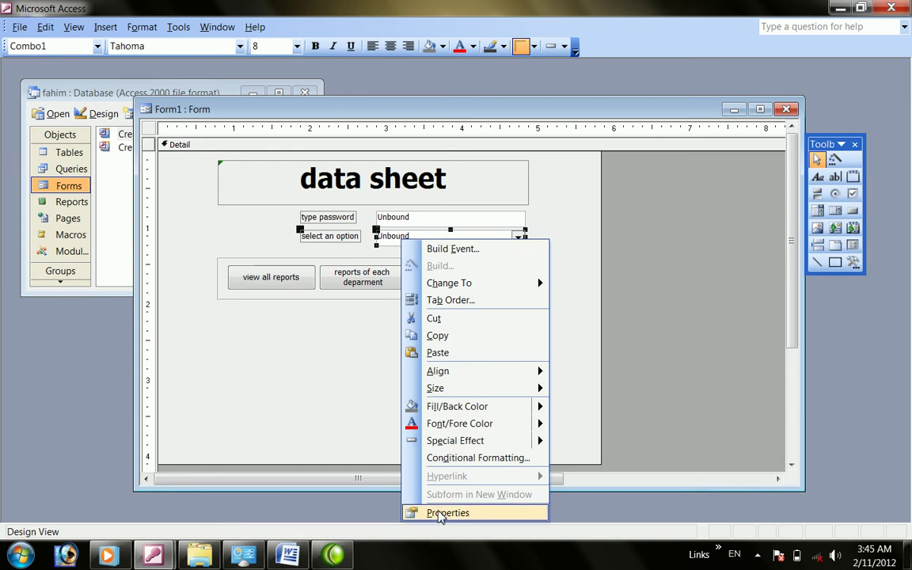
pyautogui.click(444, 511)
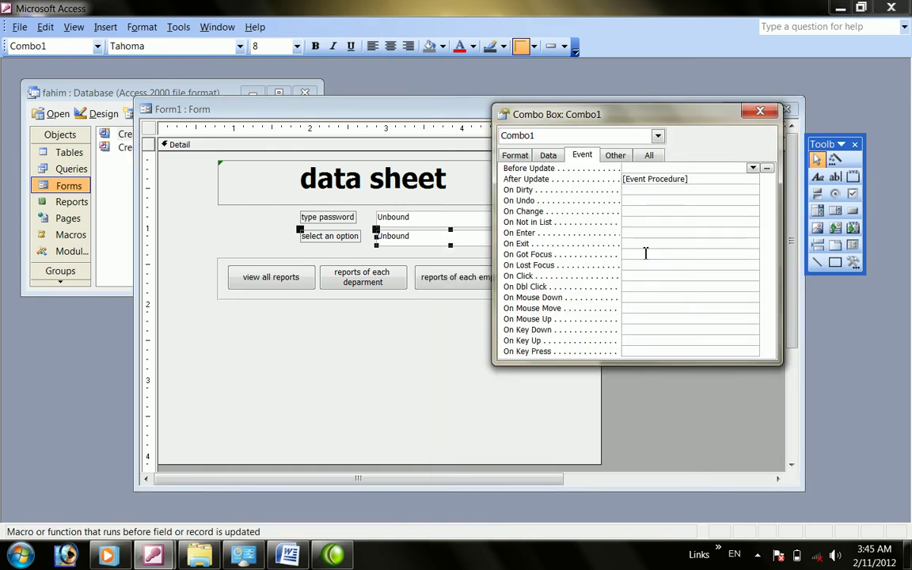
pyautogui.click(649, 155)
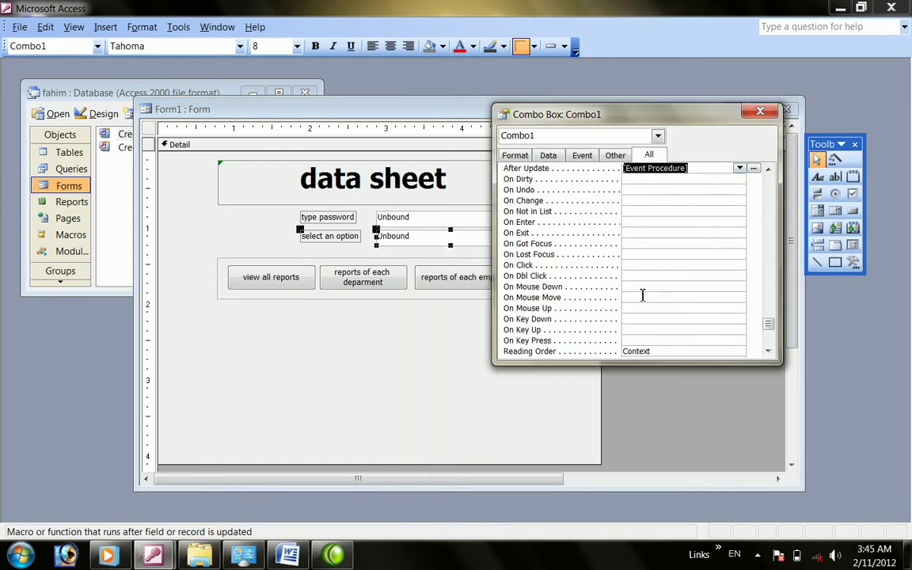
pyautogui.scroll(-2, 645, 293)
pyautogui.click(666, 278)
pyautogui.scroll(2, 664, 229)
pyautogui.scroll(-2, 663, 238)
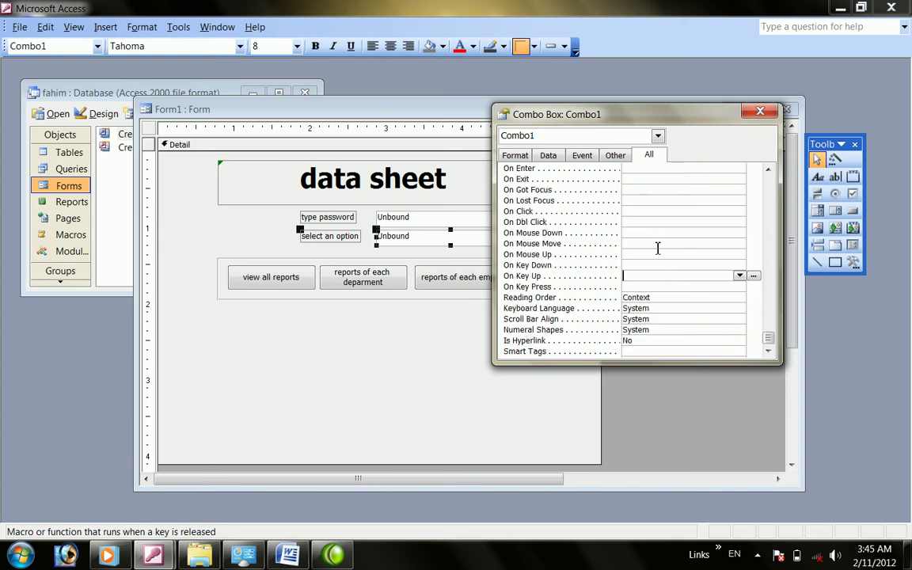
pyautogui.click(662, 254)
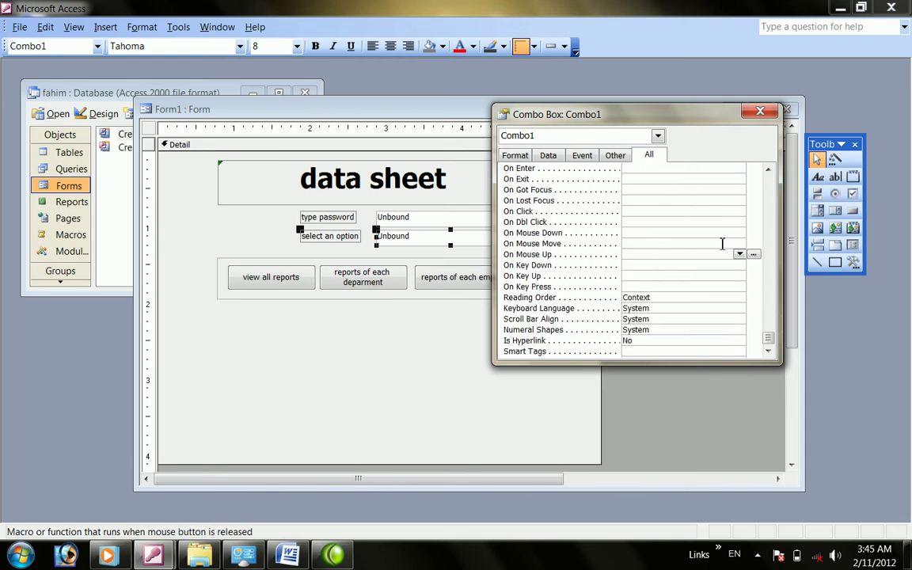
pyautogui.moveTo(768, 338); pyautogui.dragTo(772, 234)
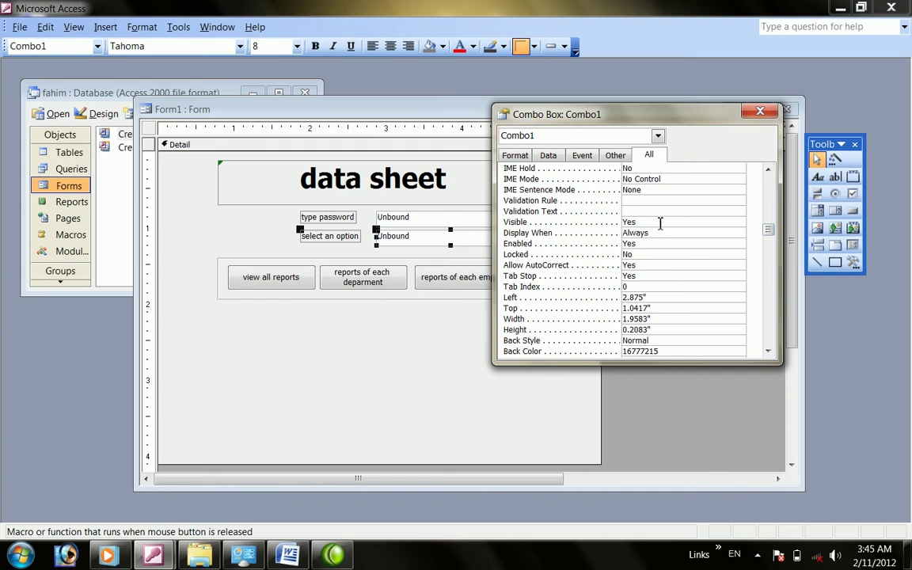
pyautogui.doubleClick(643, 247)
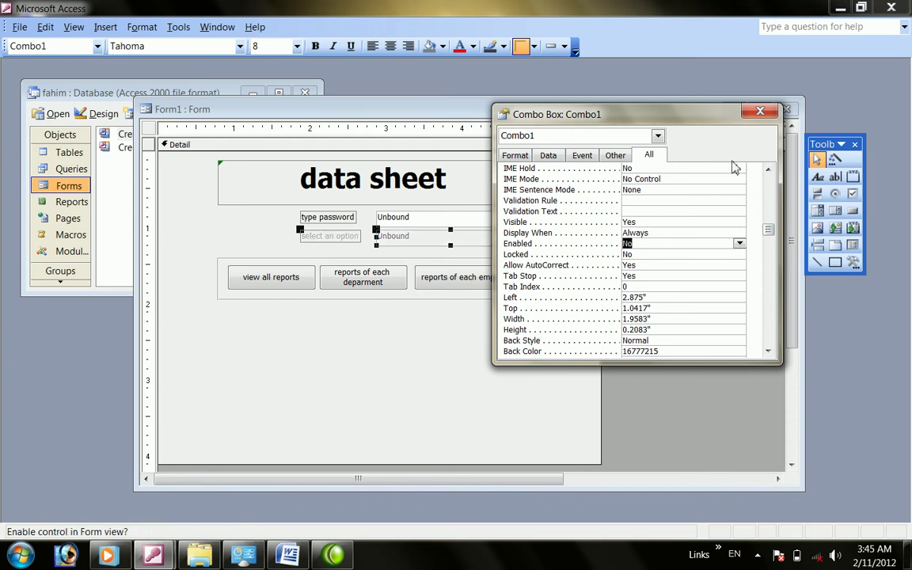
pyautogui.click(760, 112)
pyautogui.click(424, 219)
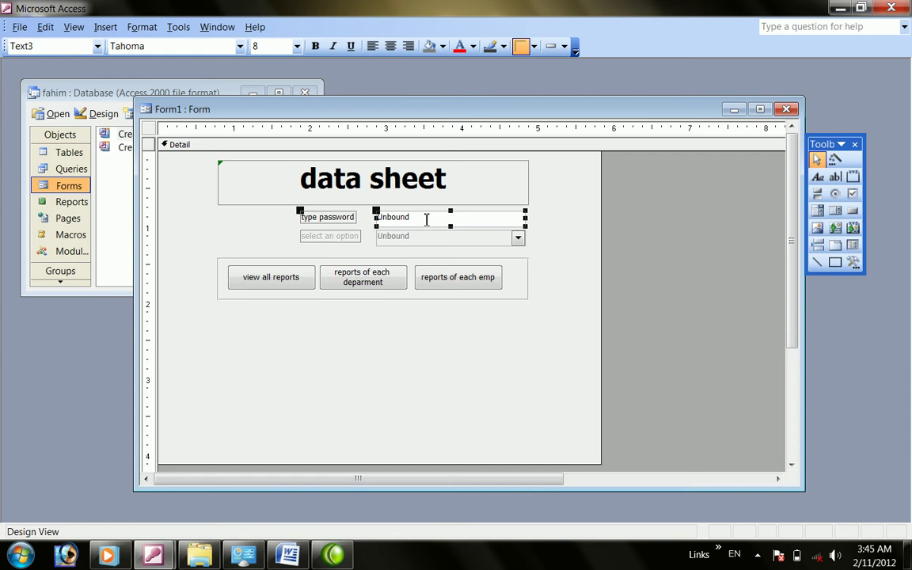
# Give the password box Text3 an After Update [Event Procedure] and open its code
pyautogui.rightClick(426, 220)
pyautogui.click(454, 490)
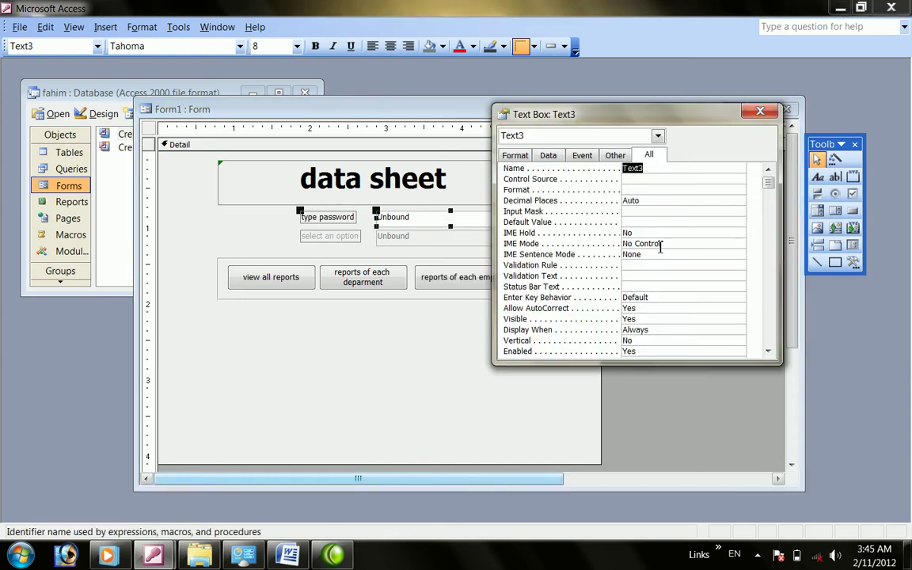
pyautogui.click(585, 156)
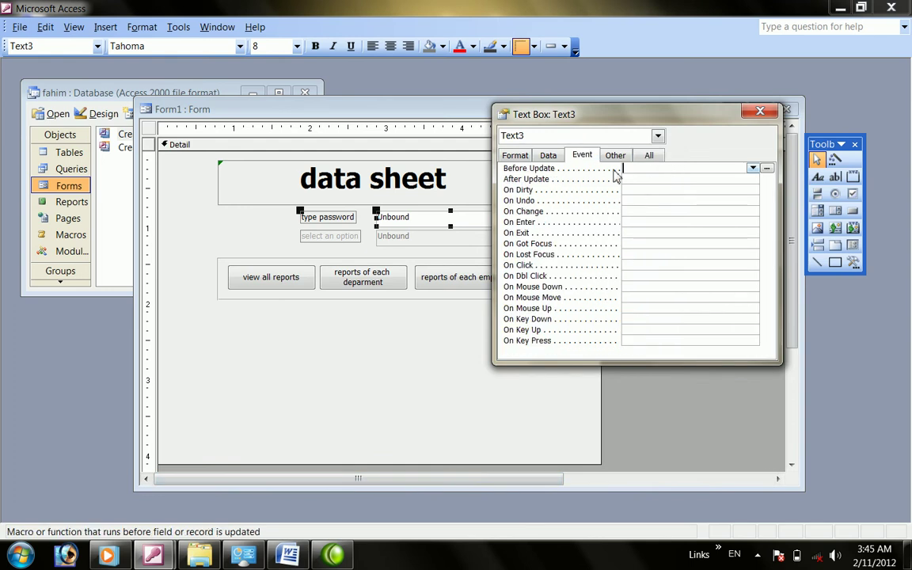
pyautogui.click(669, 179)
pyautogui.click(754, 180)
pyautogui.click(692, 193)
pyautogui.click(766, 179)
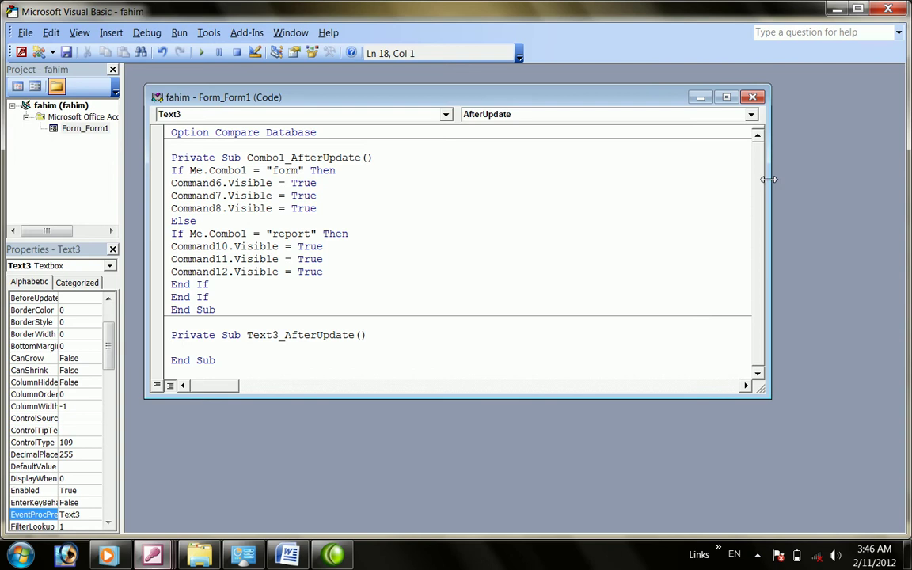
# Write If Me.Text3 = "123" Then Combo1.Enabled = True End If, then close the editor
pyautogui.write('if me.')
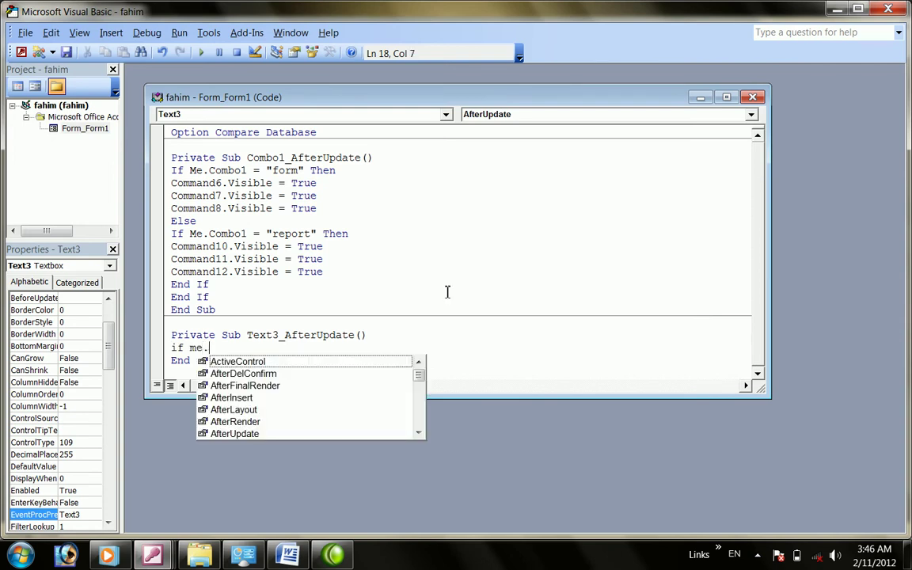
pyautogui.write('text')
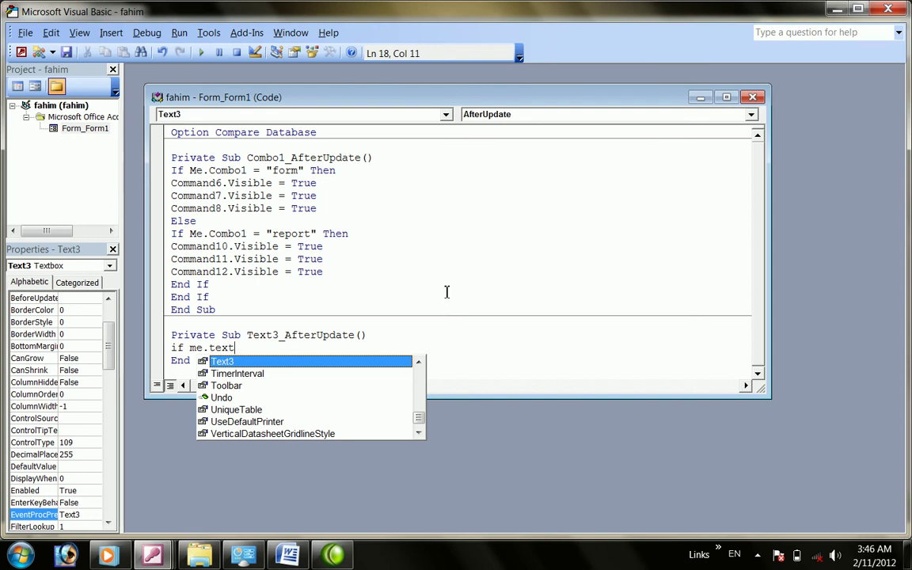
pyautogui.write('3="12')
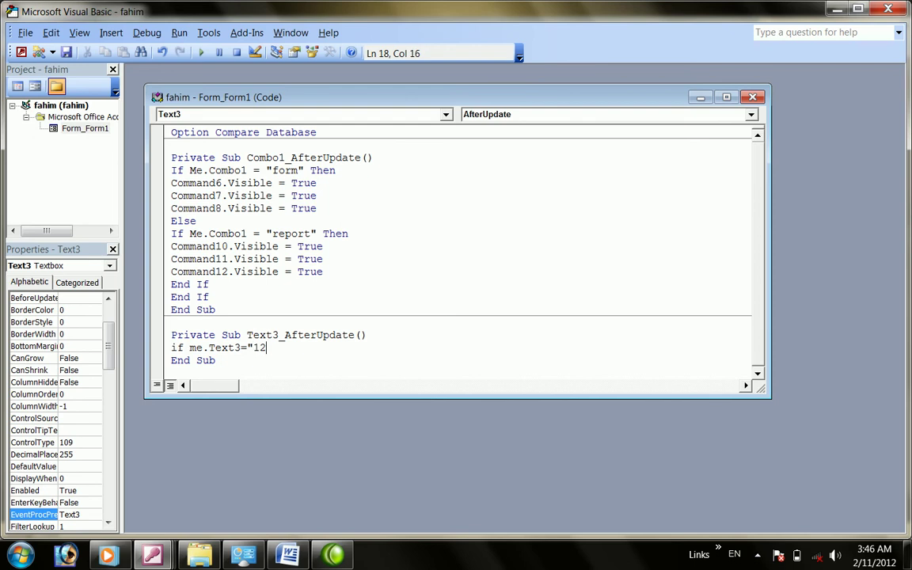
pyautogui.write('3" then')
pyautogui.press('Return')
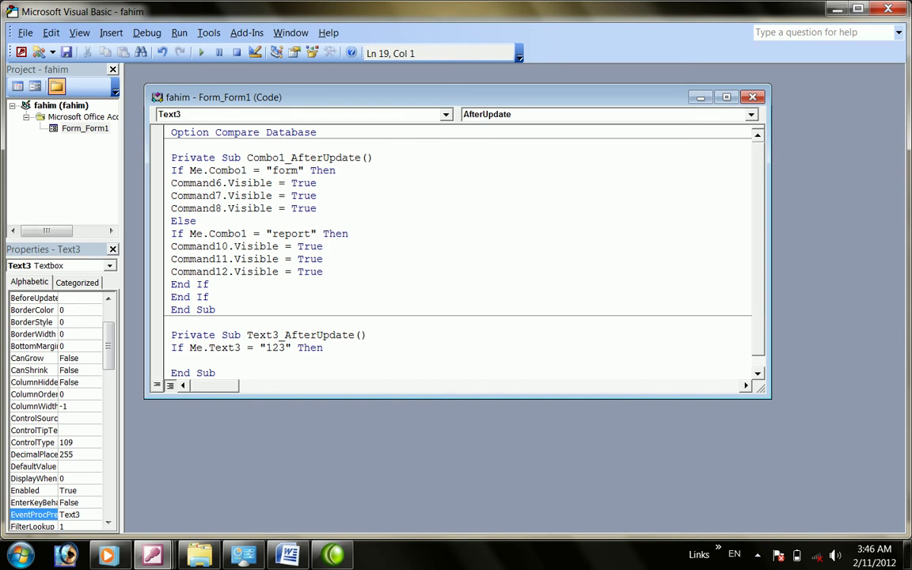
pyautogui.write('combo1')
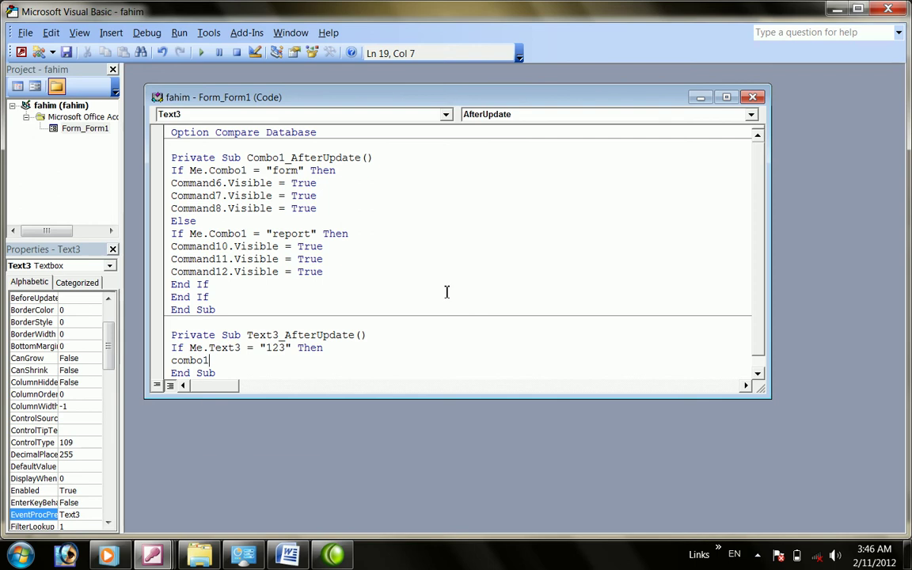
pyautogui.write('.enab')
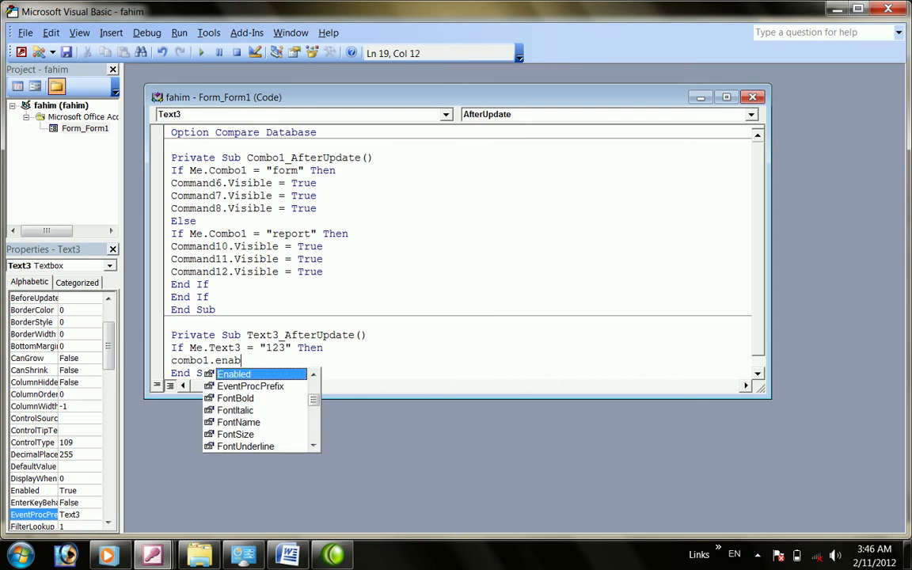
pyautogui.write('led=')
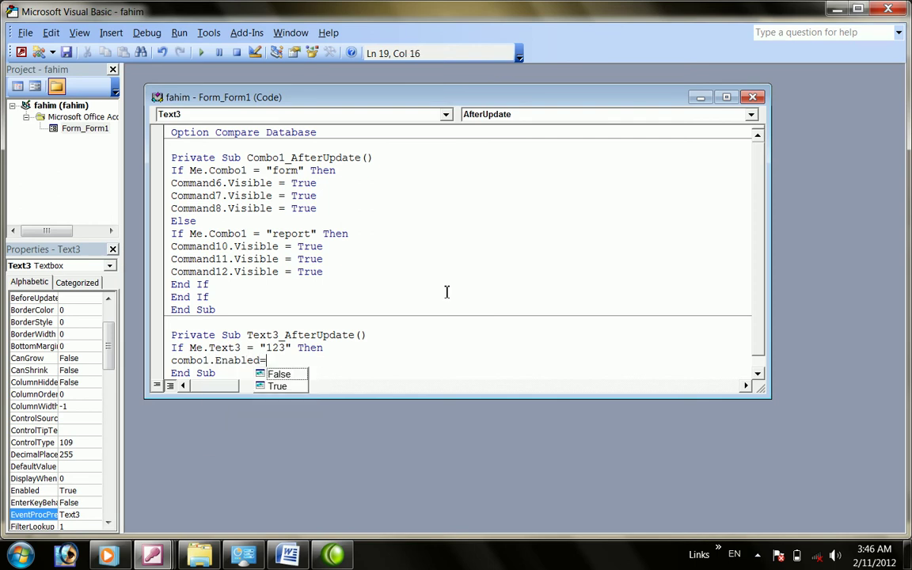
pyautogui.write('t')
pyautogui.press('Return')
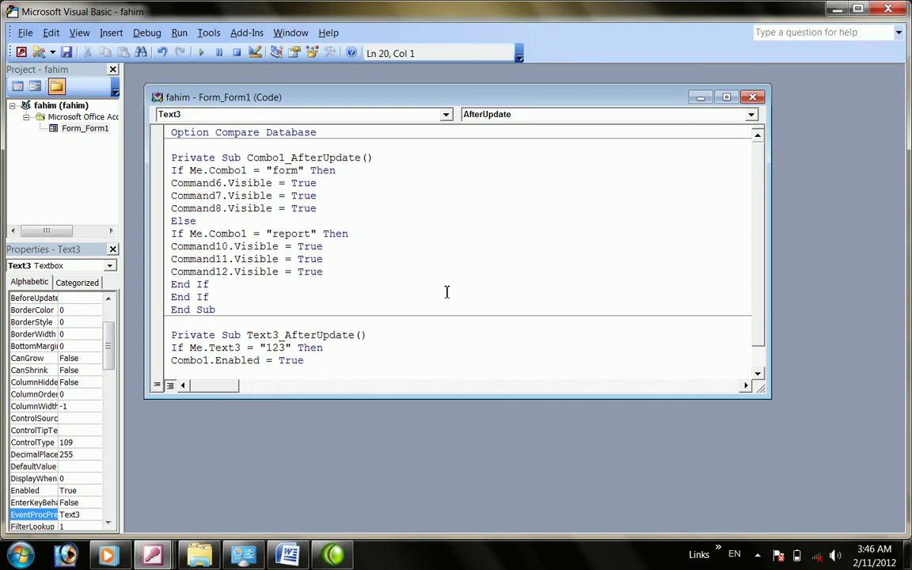
pyautogui.write('end if')
pyautogui.click(889, 9)
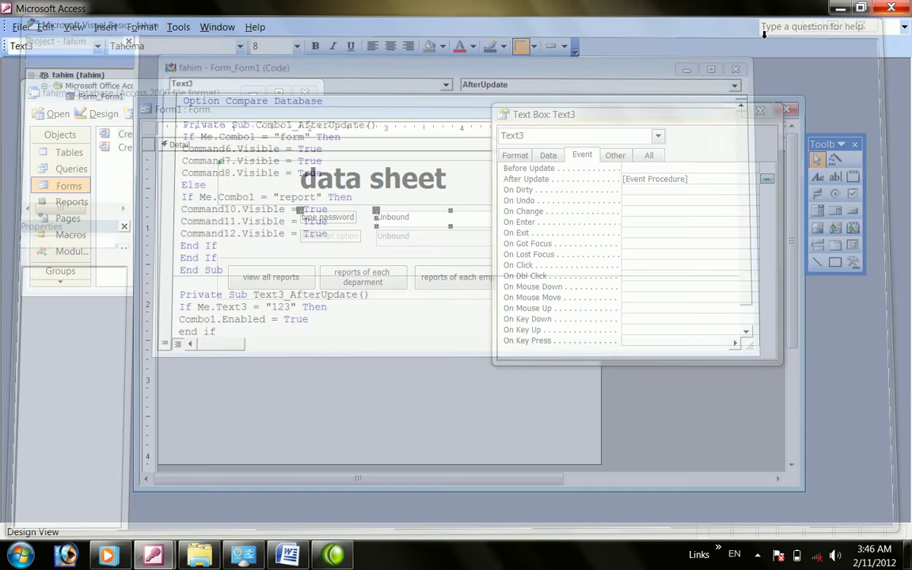
pyautogui.click(773, 116)
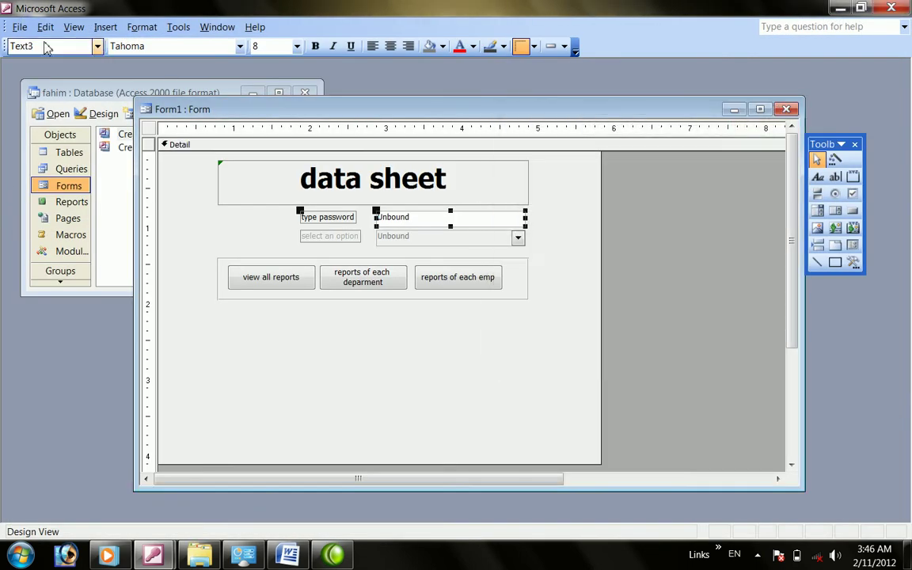
pyautogui.click(73, 31)
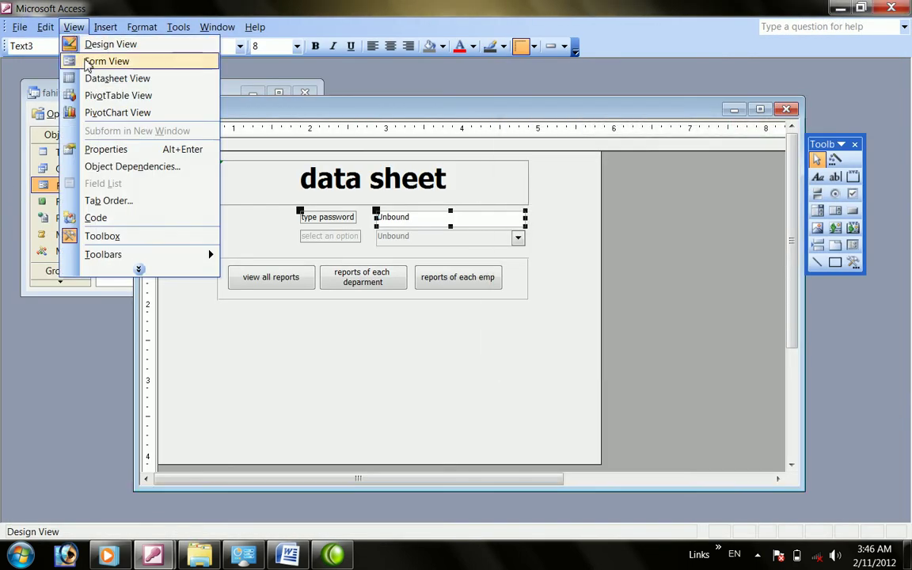
pyautogui.click(87, 61)
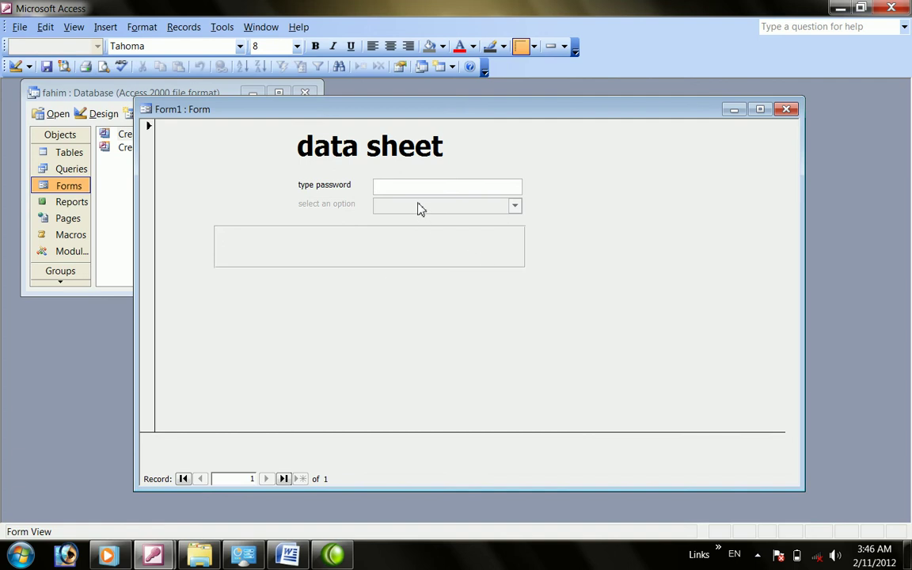
pyautogui.write('123')
pyautogui.press('Return')
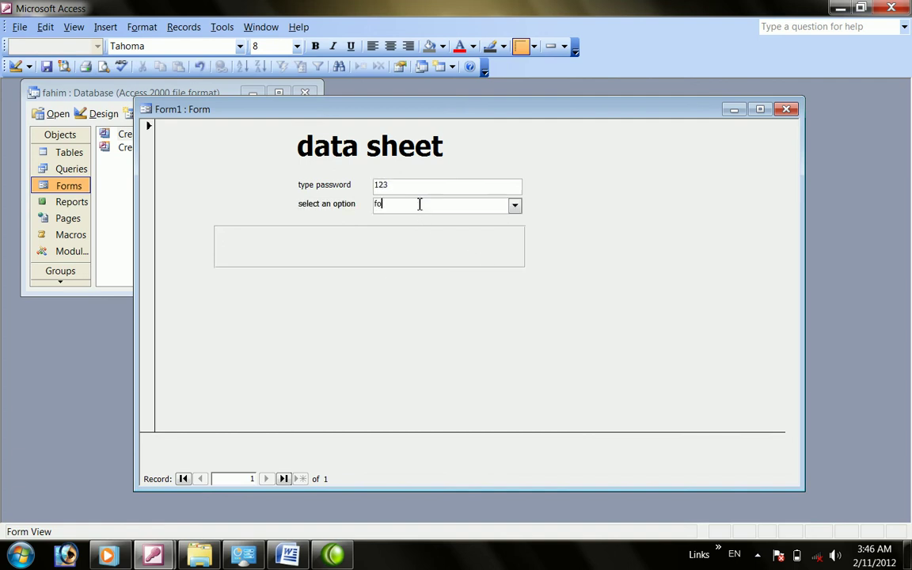
pyautogui.press('Return')
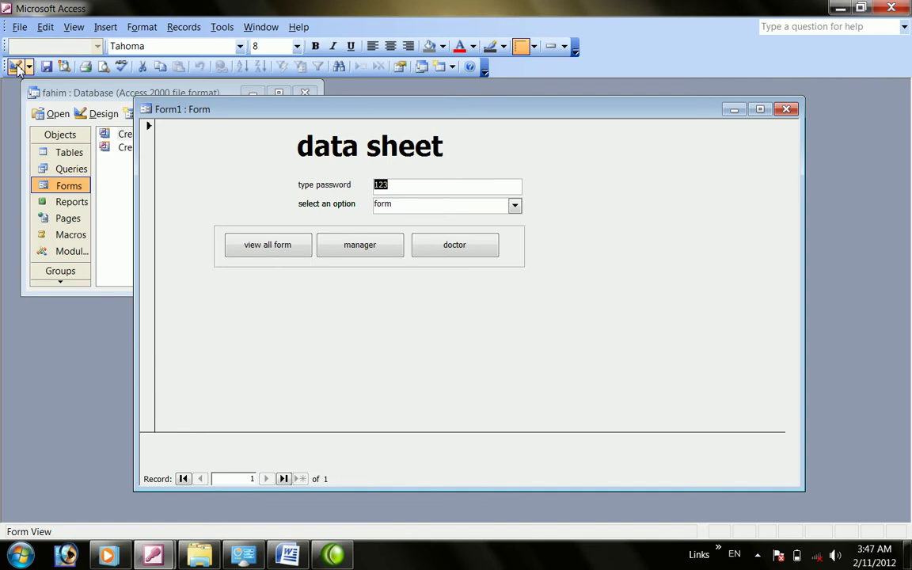
pyautogui.click(16, 67)
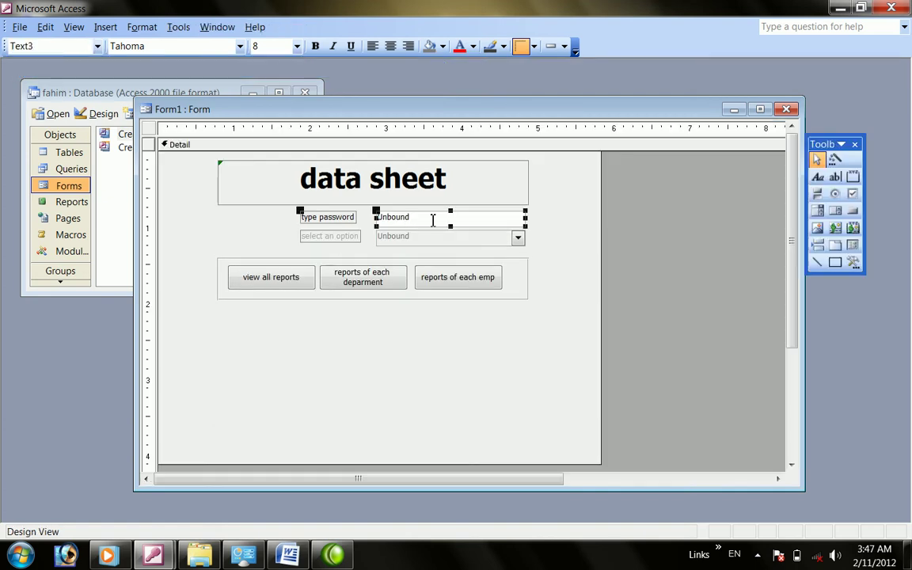
# Close the form design, saving the changes under the new name 'fa'
pyautogui.rightClick(432, 218)
pyautogui.click(325, 308)
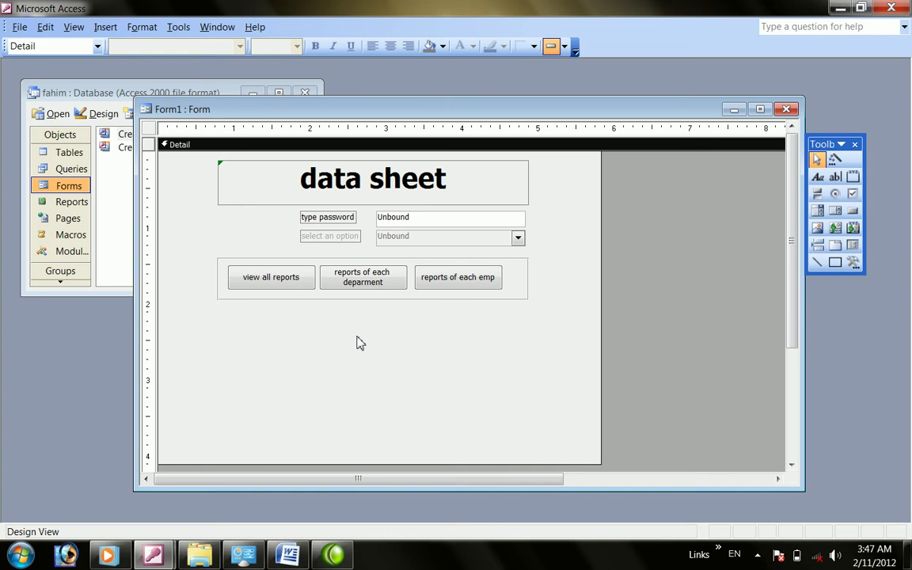
pyautogui.click(265, 282)
pyautogui.click(334, 269)
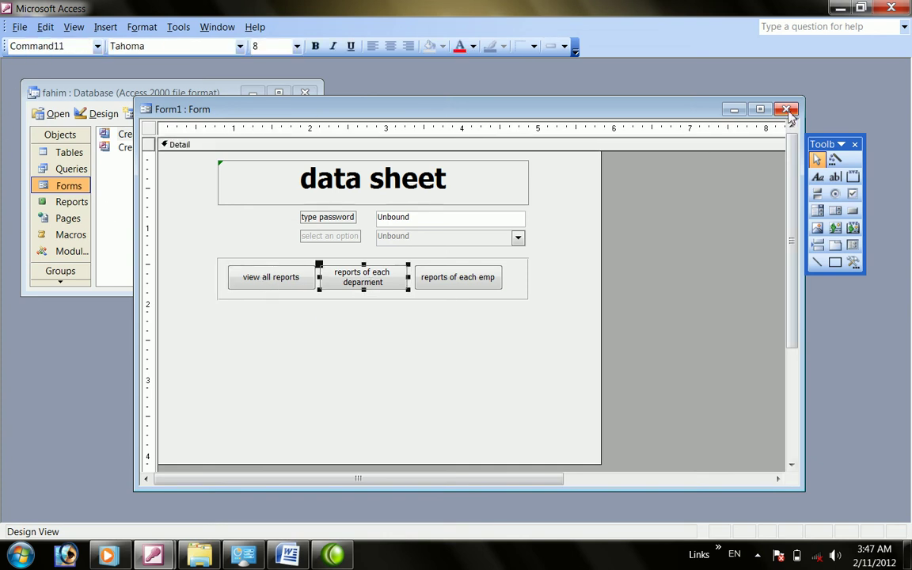
pyautogui.click(786, 108)
pyautogui.click(399, 319)
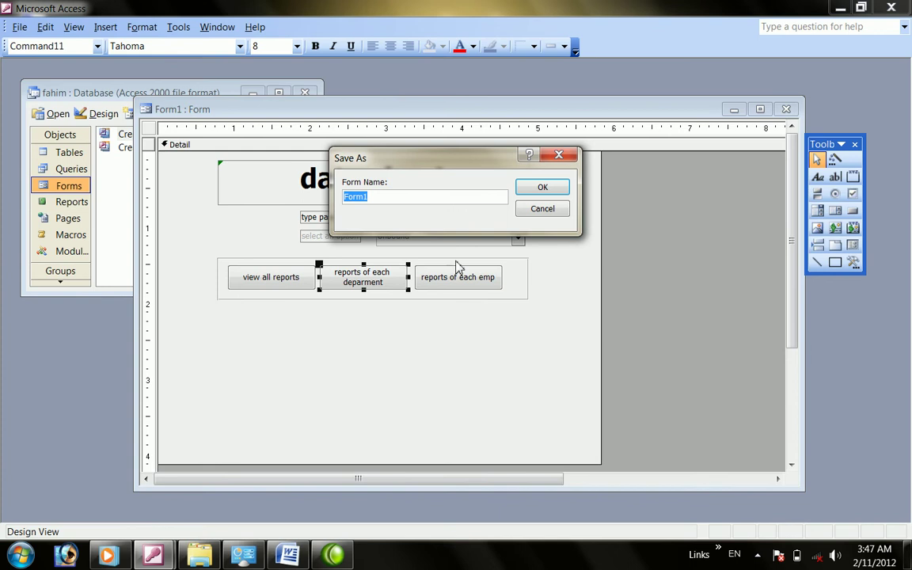
pyautogui.write('fahim')
pyautogui.click(552, 187)
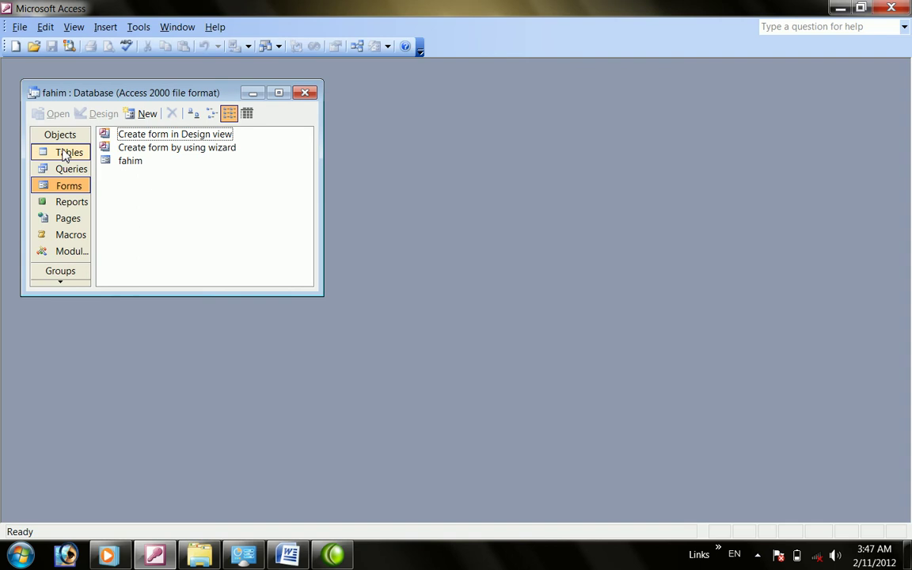
# Open the saved form to check it, close it, and show the Tables list
pyautogui.doubleClick(116, 164)
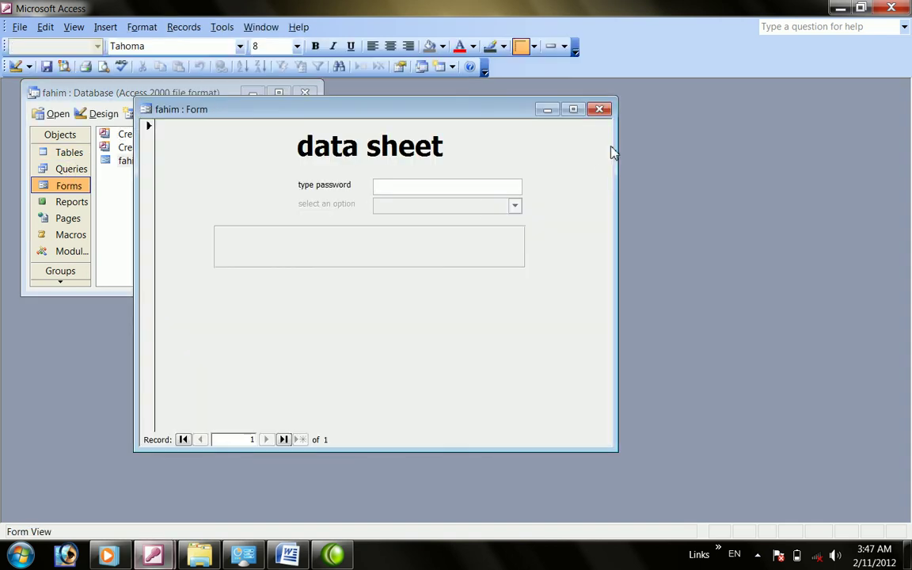
pyautogui.click(600, 110)
pyautogui.click(68, 154)
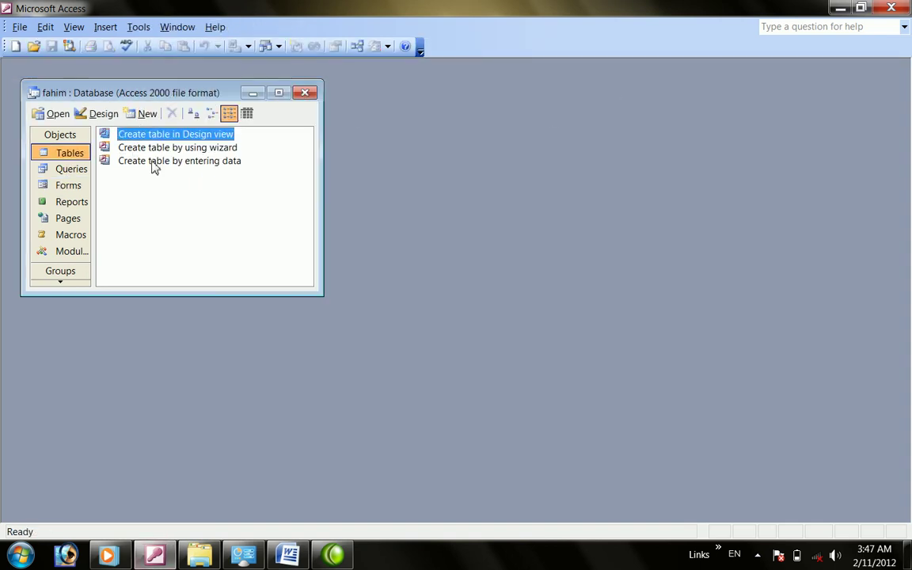
# Define a new design-view table with id (AutoNumber), name (Text), salary (Currency) and department (Text)
pyautogui.doubleClick(158, 134)
pyautogui.write('id')
pyautogui.press('Tab')
pyautogui.write('na')
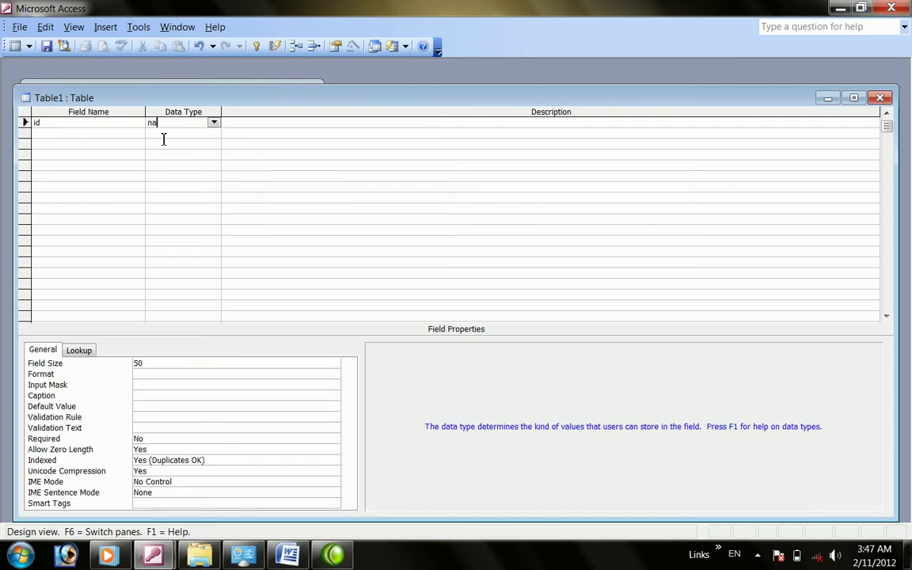
pyautogui.write('mea')
pyautogui.press('Tab')
pyautogui.press('Tab')
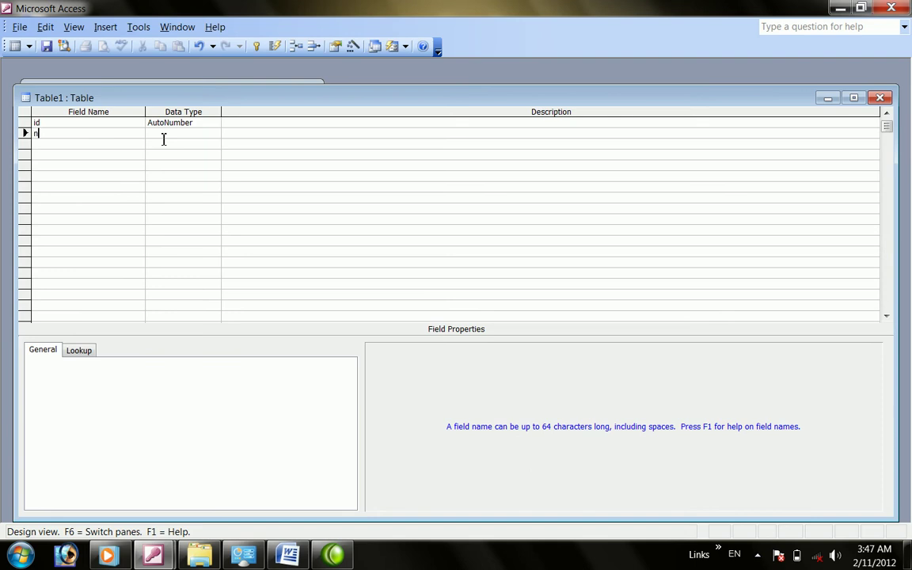
pyautogui.press('Tab')
pyautogui.press('Tab')
pyautogui.press('Tab')
pyautogui.press('Tab')
pyautogui.write('c')
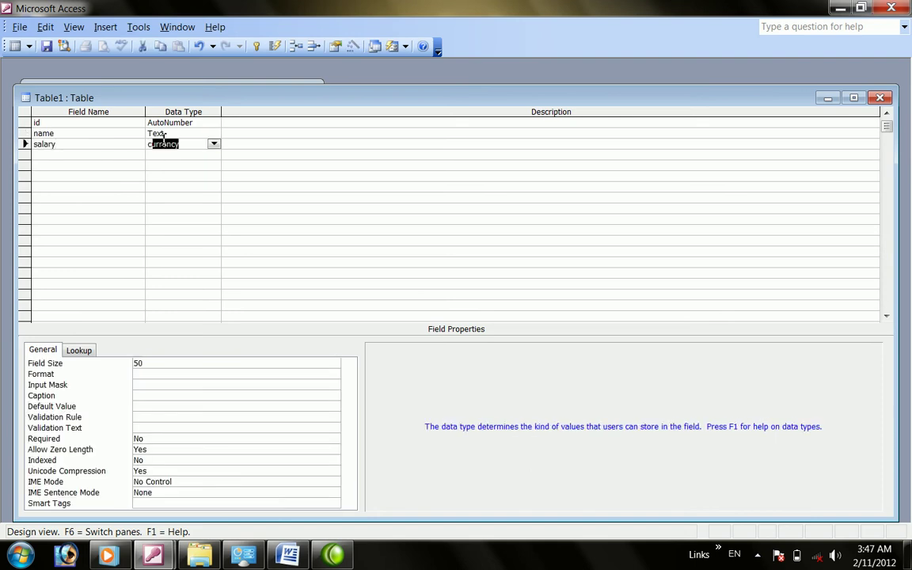
pyautogui.press('Tab')
pyautogui.press('Tab')
pyautogui.write('departmn')
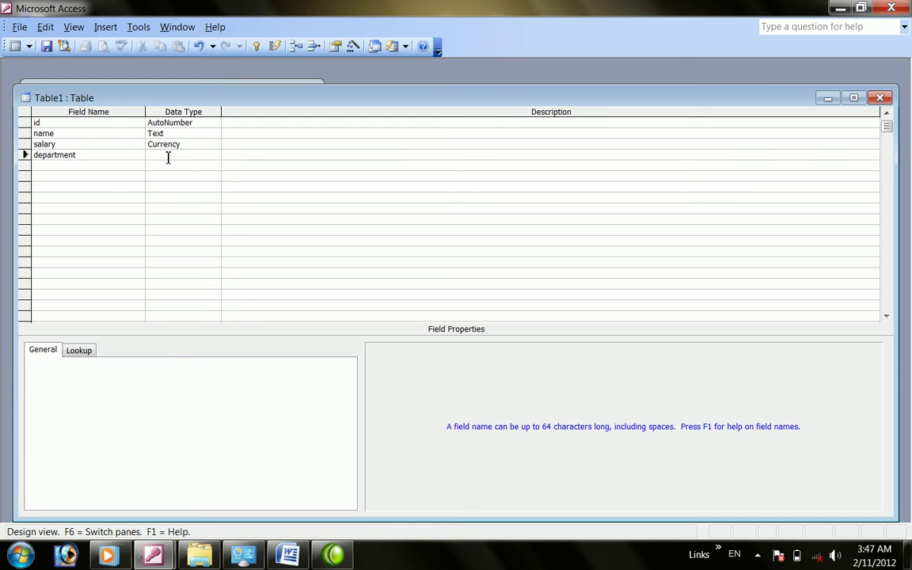
pyautogui.click(168, 156)
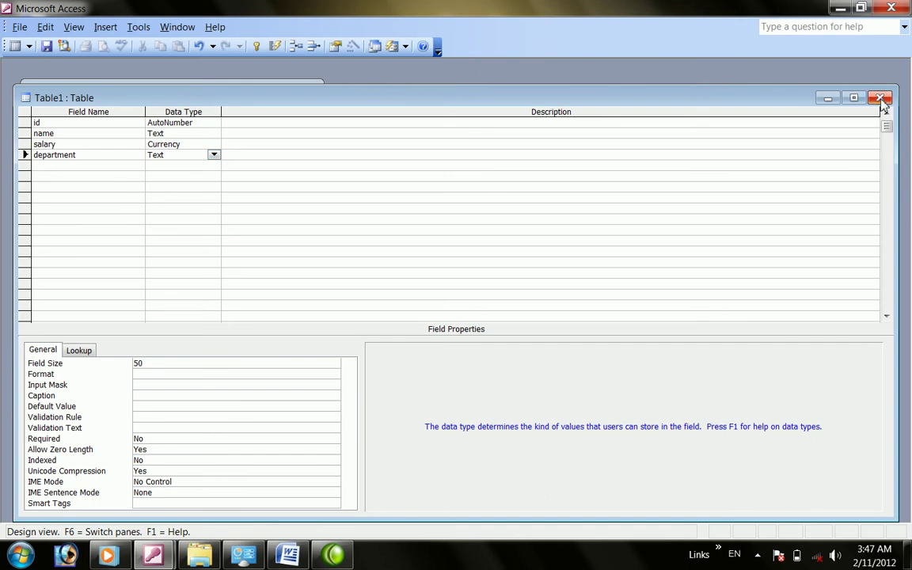
# Close the table design, confirm saving, and enter a name for the table
pyautogui.click(880, 98)
pyautogui.click(399, 316)
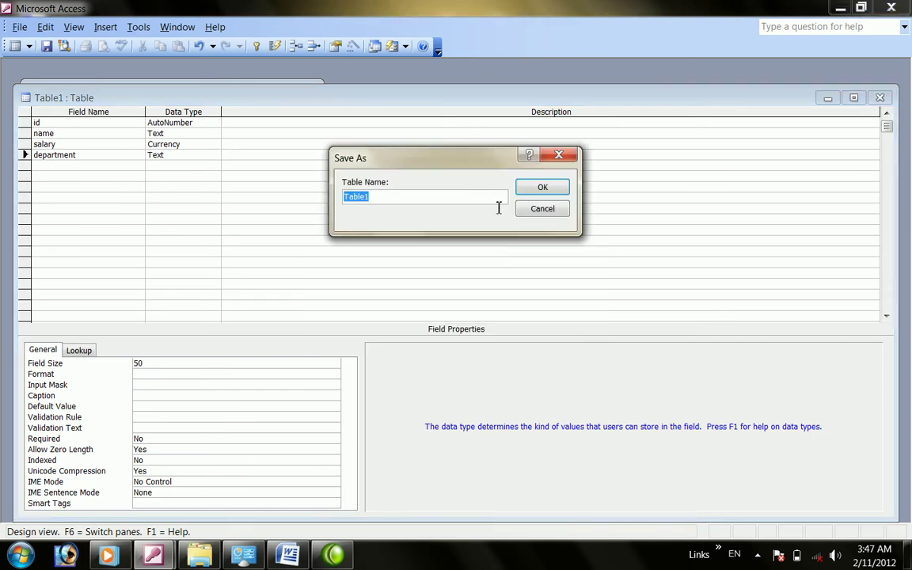
pyautogui.write('emp')
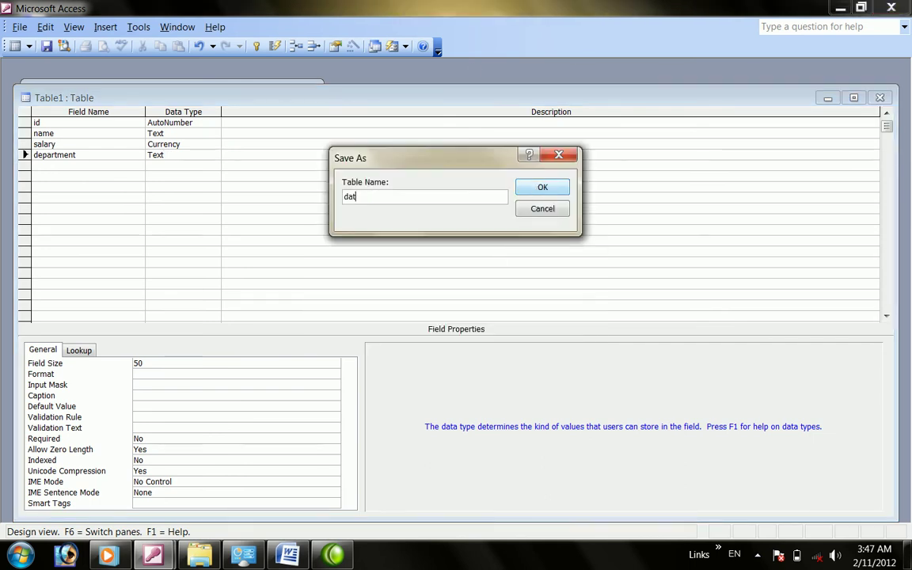
pyautogui.click(540, 188)
# Accept the primary key, open the data table and enter names ahmad, mahmood, jawad and al
pyautogui.click(400, 330)
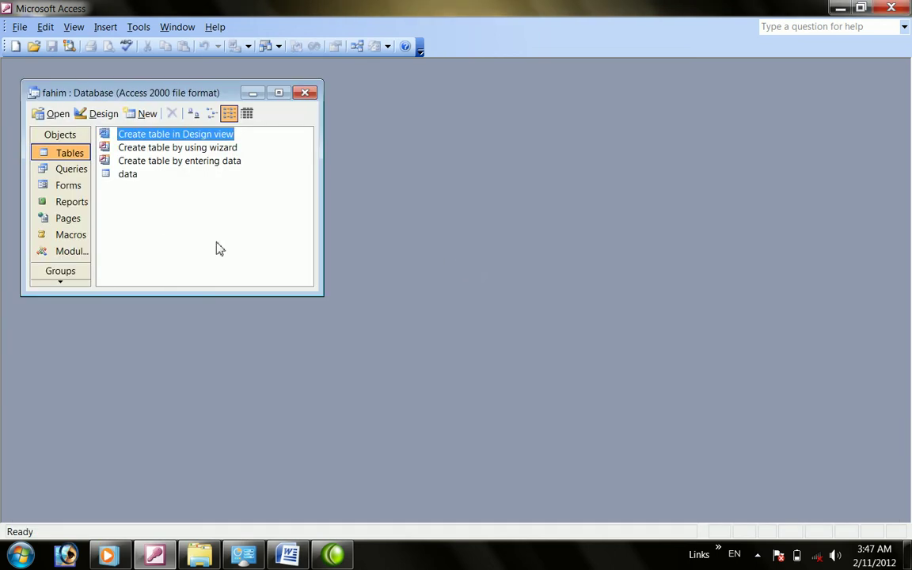
pyautogui.doubleClick(117, 182)
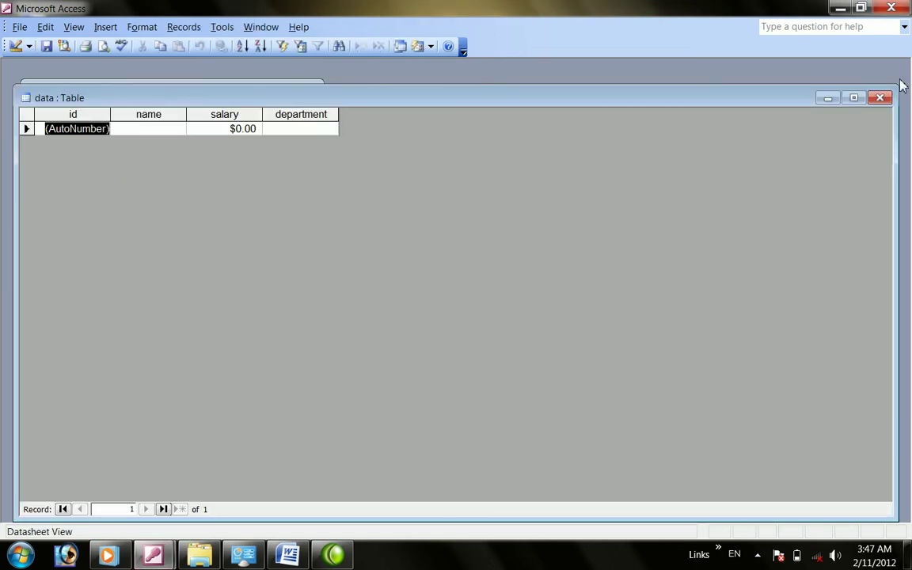
pyautogui.click(158, 131)
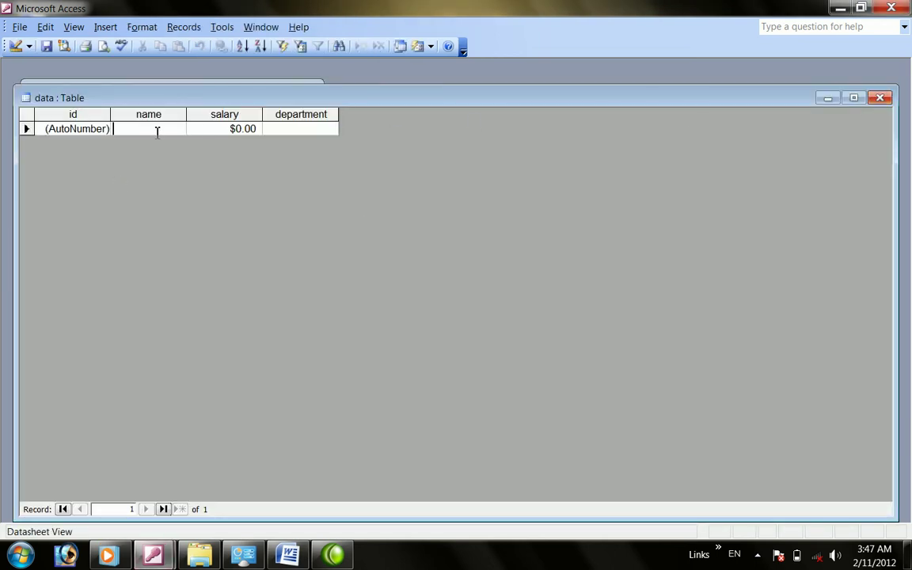
pyautogui.write('ahmad')
pyautogui.press('Down')
pyautogui.write('mahmood')
pyautogui.press('Down')
pyautogui.write('jawad')
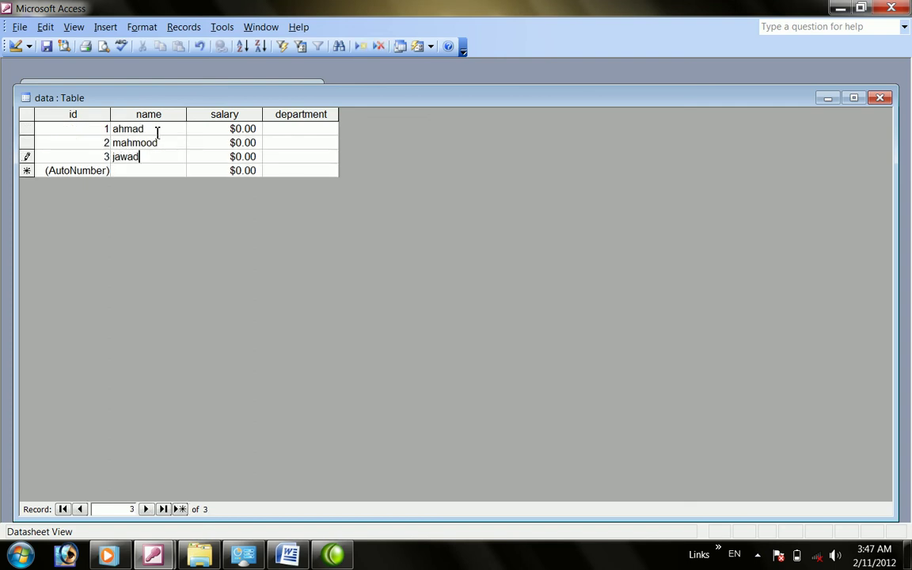
pyautogui.press('Down')
pyautogui.write('al')
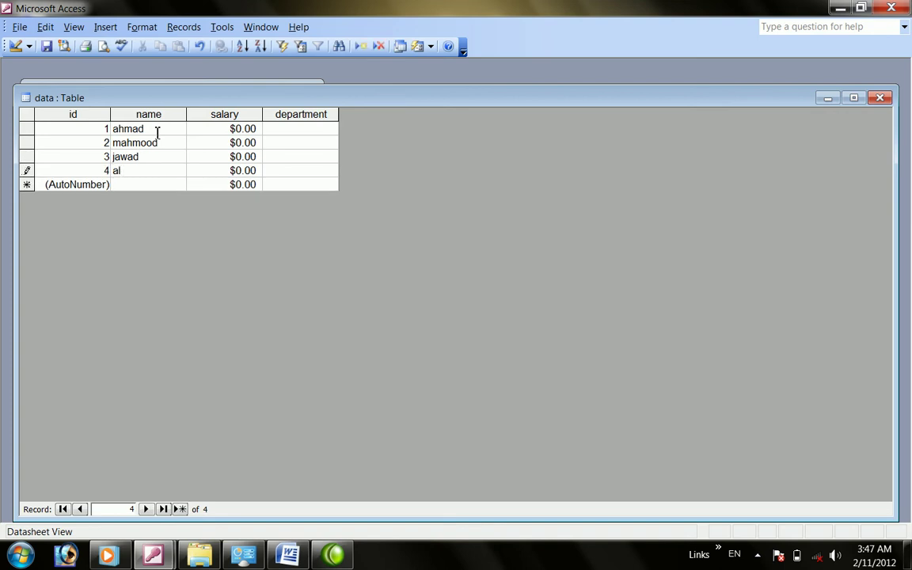
# Enter salaries 10000, 399, 45345 and 345345 for the four records
pyautogui.press('Tab')
pyautogui.press('Up')
pyautogui.press('Up')
pyautogui.press('Up')
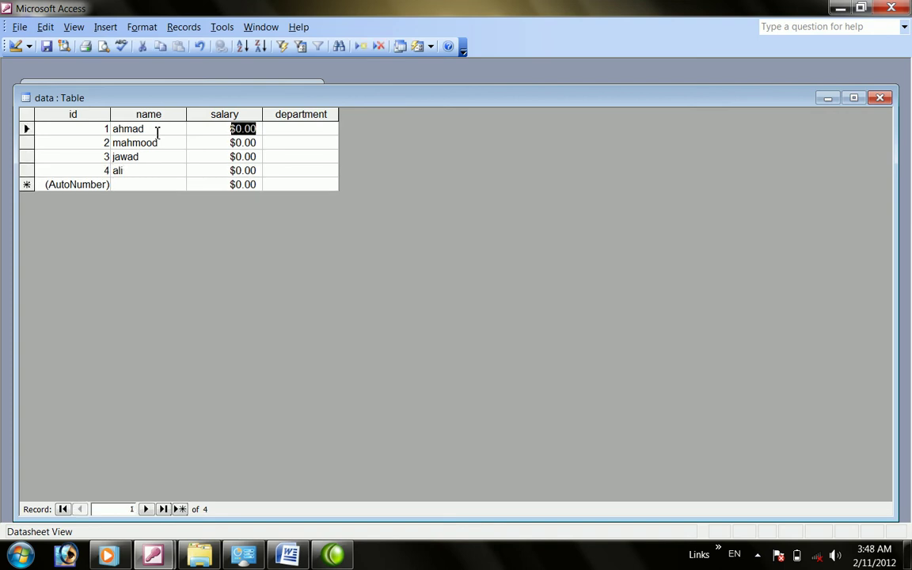
pyautogui.write('10000')
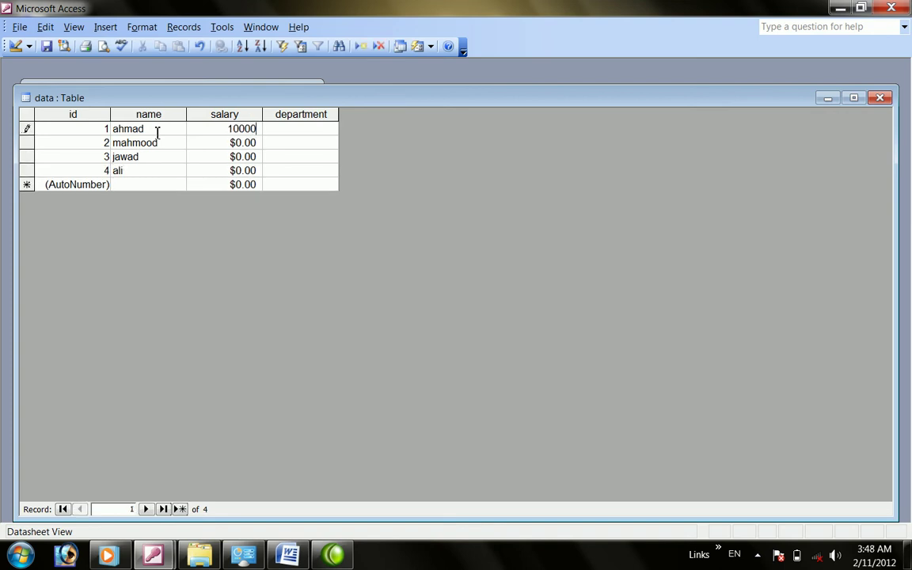
pyautogui.press('Down')
pyautogui.write('399')
pyautogui.press('Down')
pyautogui.write('45345')
pyautogui.press('Down')
pyautogui.write('345345')
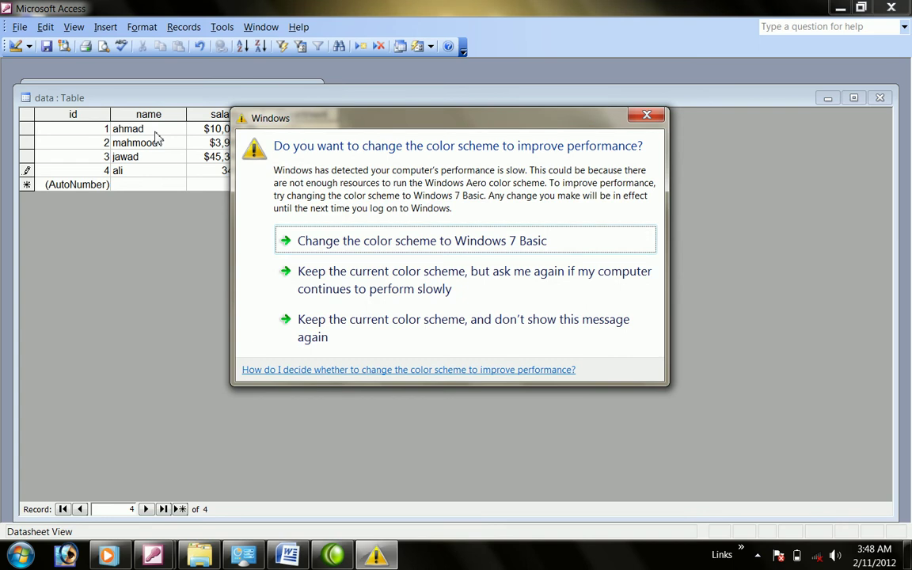
# Fill departments manager, doctor, manager and manager, then close the data table
pyautogui.click(645, 116)
pyautogui.click(289, 129)
pyautogui.write('manager')
pyautogui.press('Return')
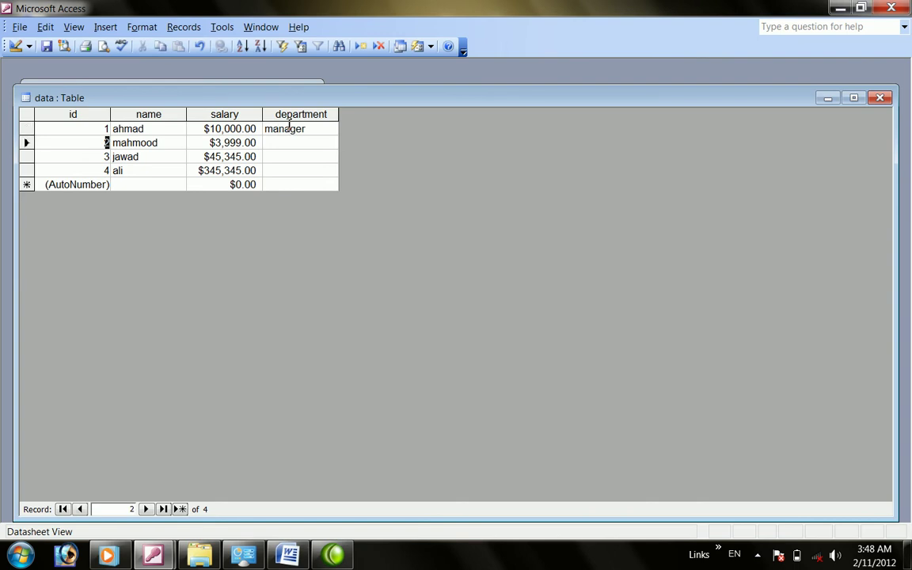
pyautogui.press('Return')
pyautogui.press('Return')
pyautogui.press('Return')
pyautogui.write('doctor')
pyautogui.press('Down')
pyautogui.write('manag')
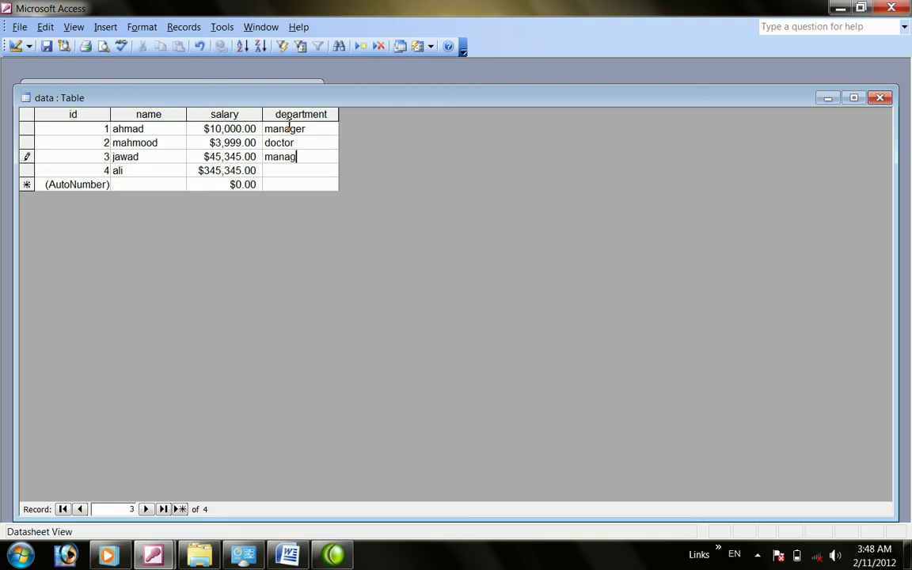
pyautogui.write('er')
pyautogui.press('Down')
pyautogui.write('manag')
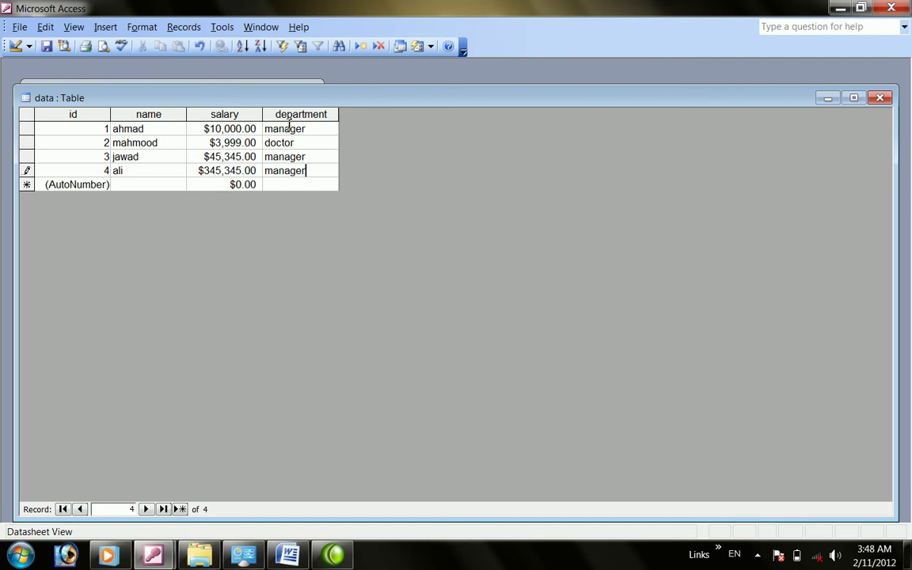
pyautogui.click(880, 97)
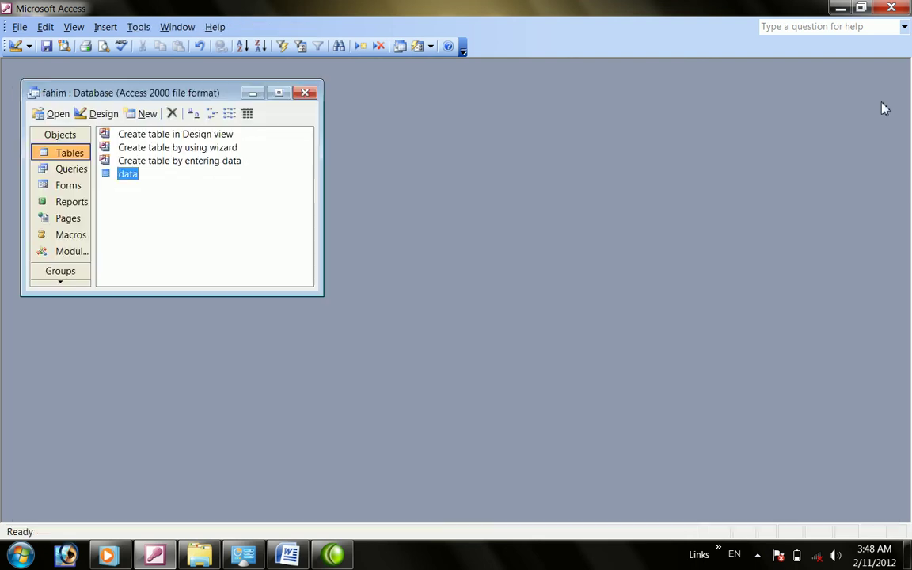
# Create a design-view query on the data table with all fields and department criterion manager
pyautogui.click(78, 171)
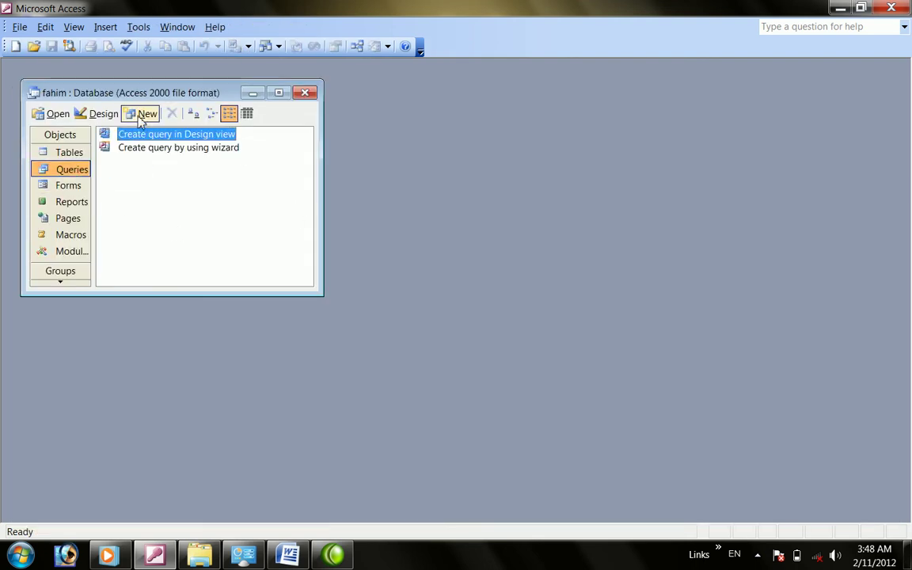
pyautogui.click(143, 114)
pyautogui.click(567, 265)
pyautogui.doubleClick(126, 135)
pyautogui.click(565, 262)
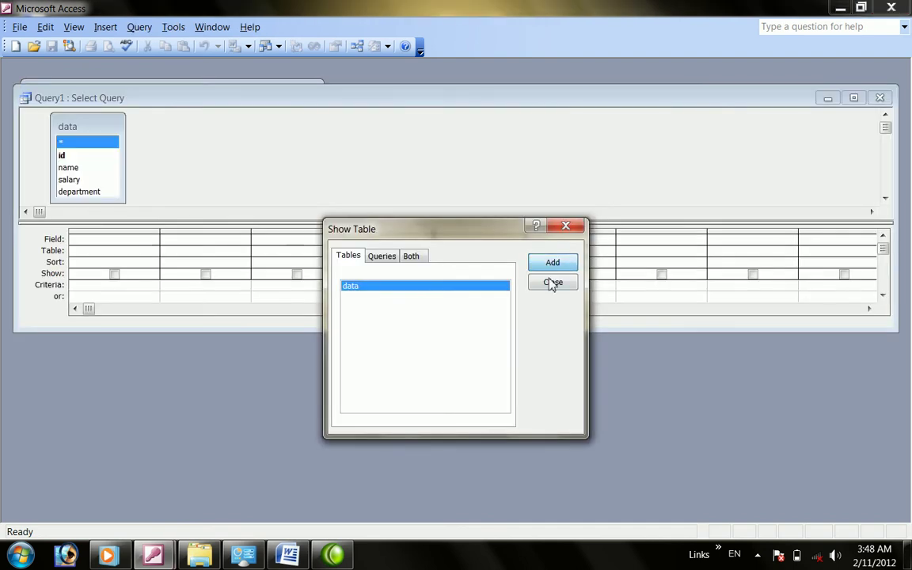
pyautogui.click(549, 283)
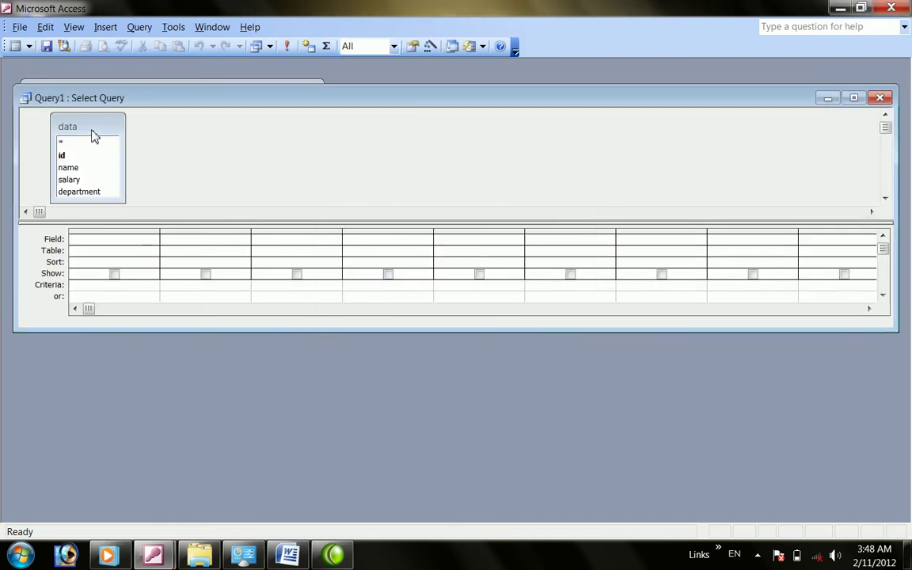
pyautogui.doubleClick(82, 120)
pyautogui.moveTo(73, 159); pyautogui.dragTo(91, 236)
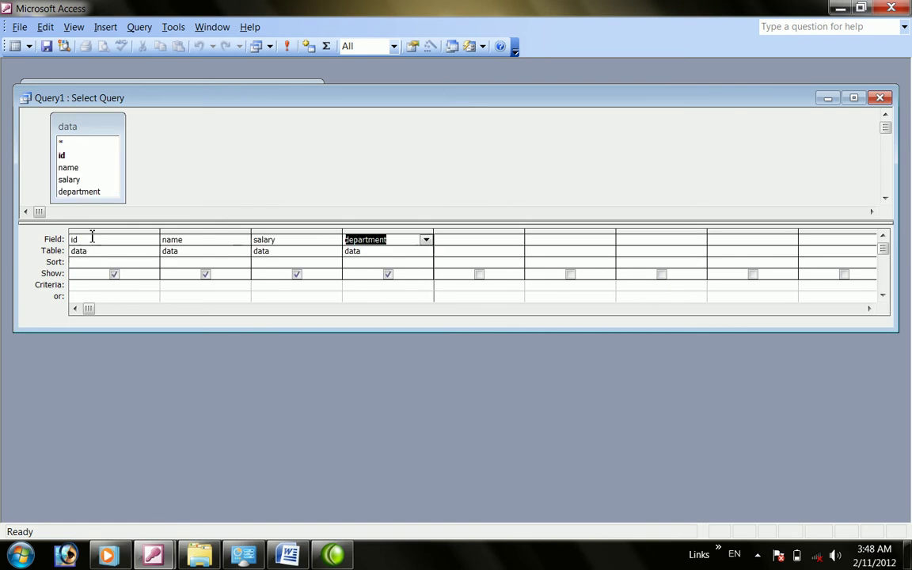
pyautogui.click(369, 284)
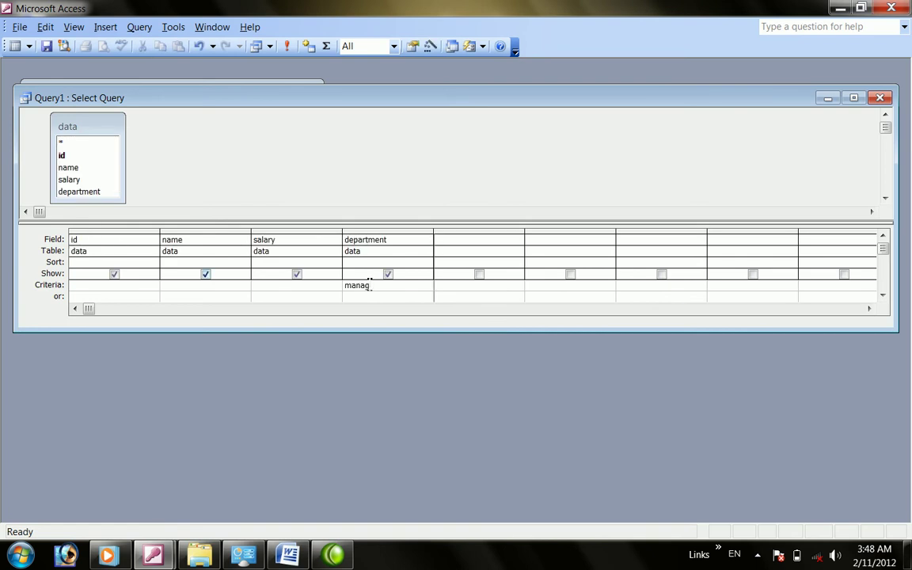
# Close the query design and save it as manager
pyautogui.hotkey('ctrl', 'F4')
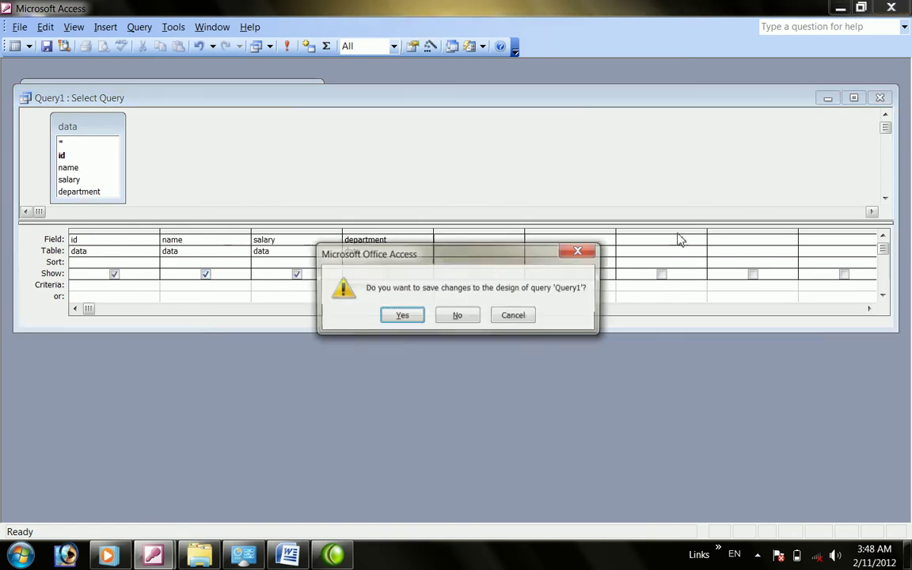
pyautogui.click(405, 316)
pyautogui.write('manager')
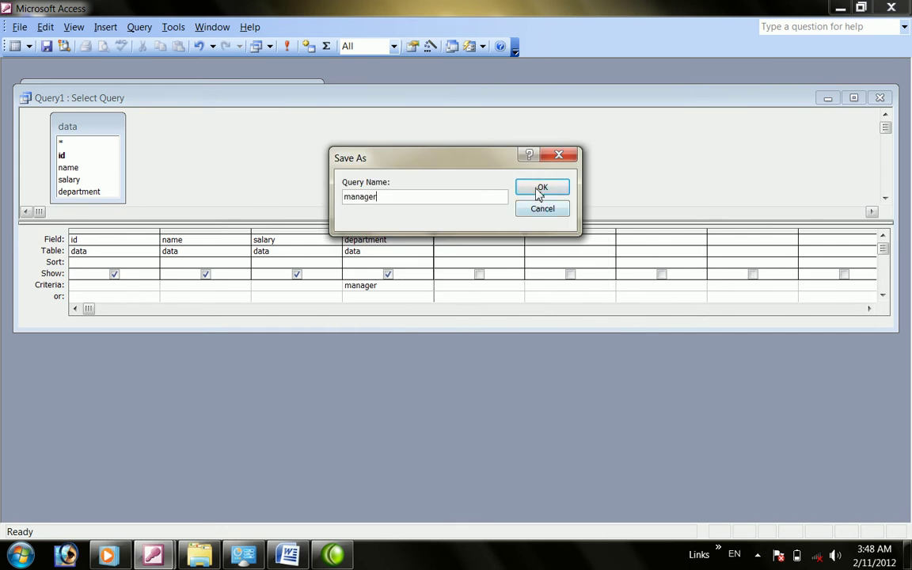
pyautogui.click(541, 188)
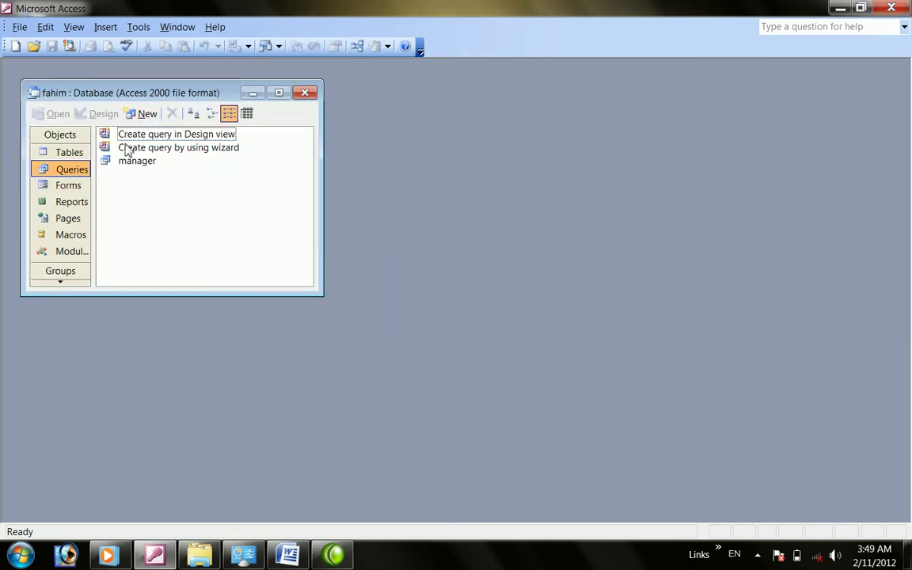
# Build a design-view query of all data fields filtered to department doctor and save it as doctor
pyautogui.doubleClick(148, 136)
pyautogui.click(550, 265)
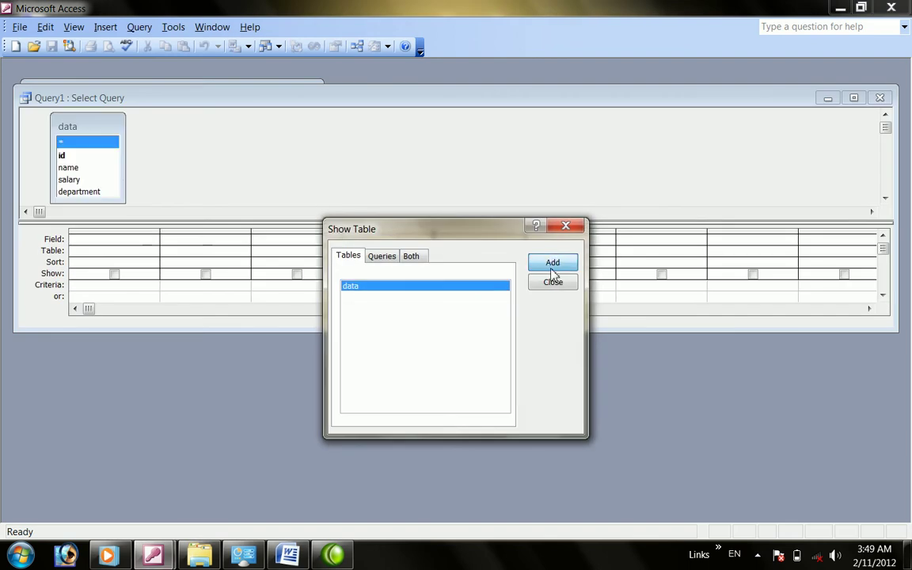
pyautogui.click(546, 283)
pyautogui.doubleClick(92, 129)
pyautogui.moveTo(79, 181); pyautogui.dragTo(95, 239)
pyautogui.click(365, 285)
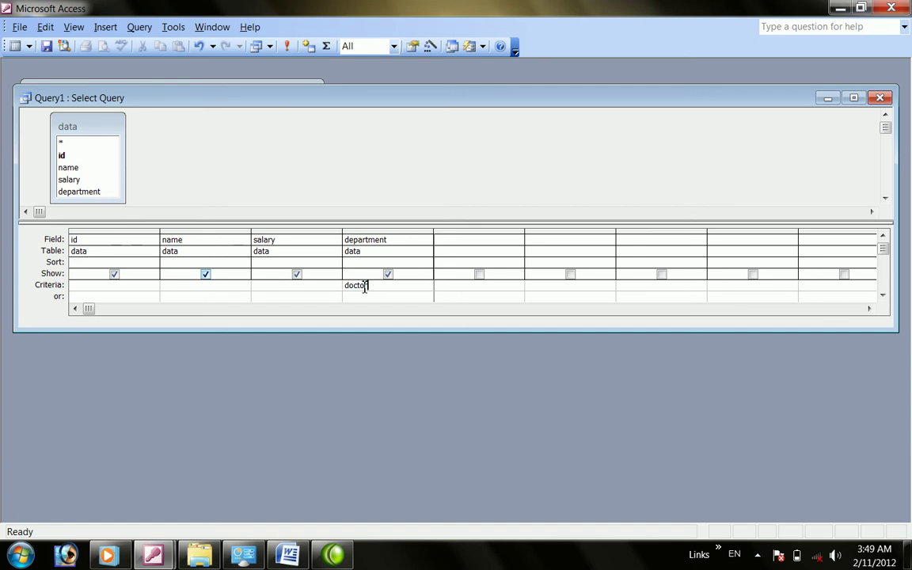
pyautogui.click(879, 97)
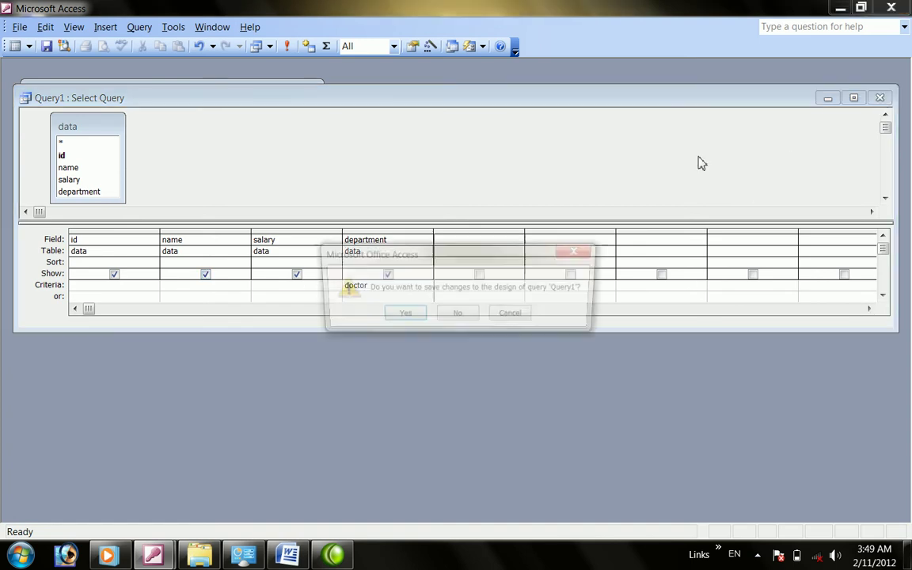
pyautogui.click(421, 315)
pyautogui.write('doctor')
pyautogui.click(542, 187)
# Open and close the manager and doctor query results to check them
pyautogui.click(138, 176)
pyautogui.doubleClick(139, 176)
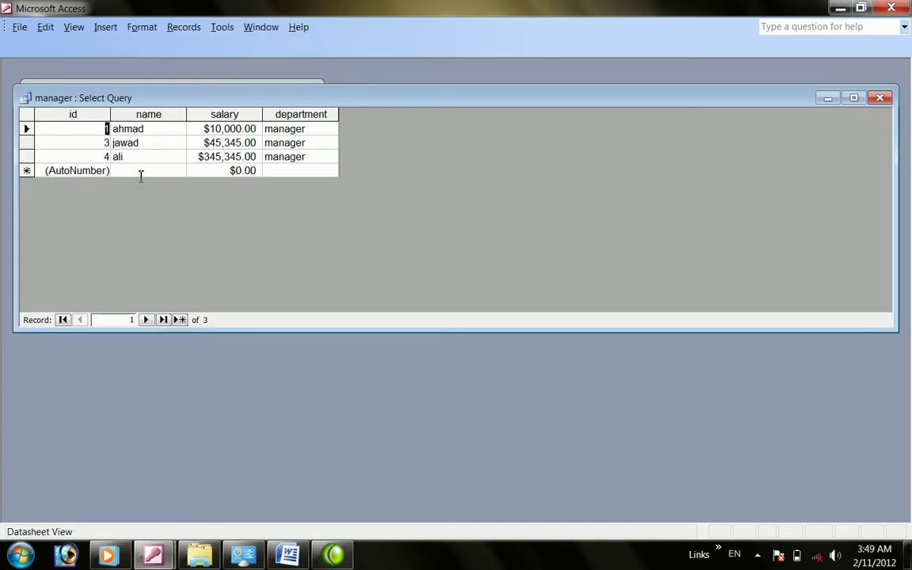
pyautogui.click(879, 98)
pyautogui.click(127, 161)
pyautogui.doubleClick(127, 160)
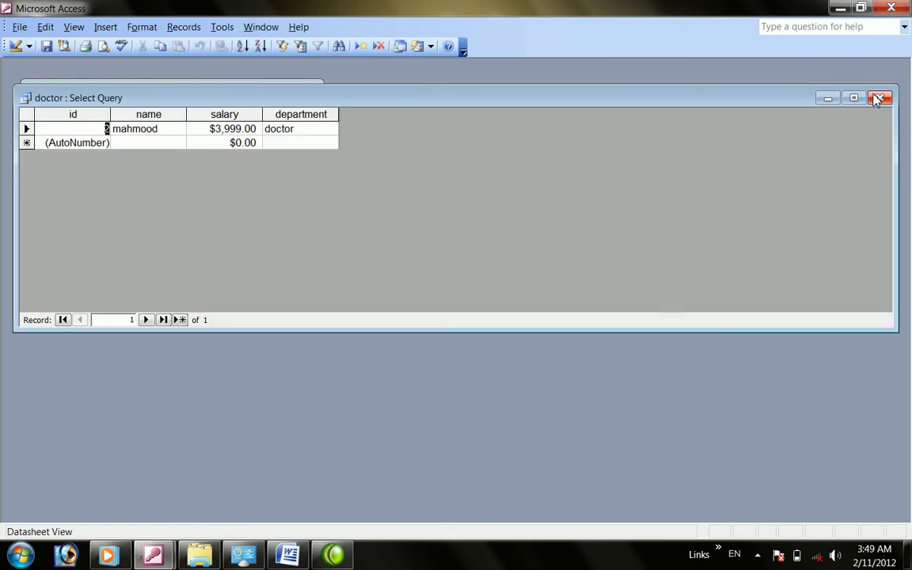
pyautogui.click(879, 98)
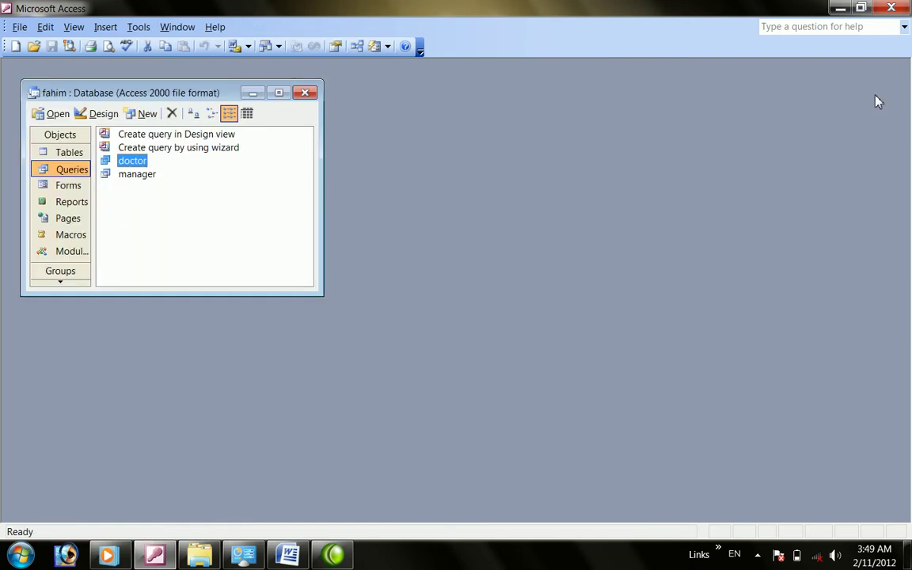
pyautogui.click(70, 205)
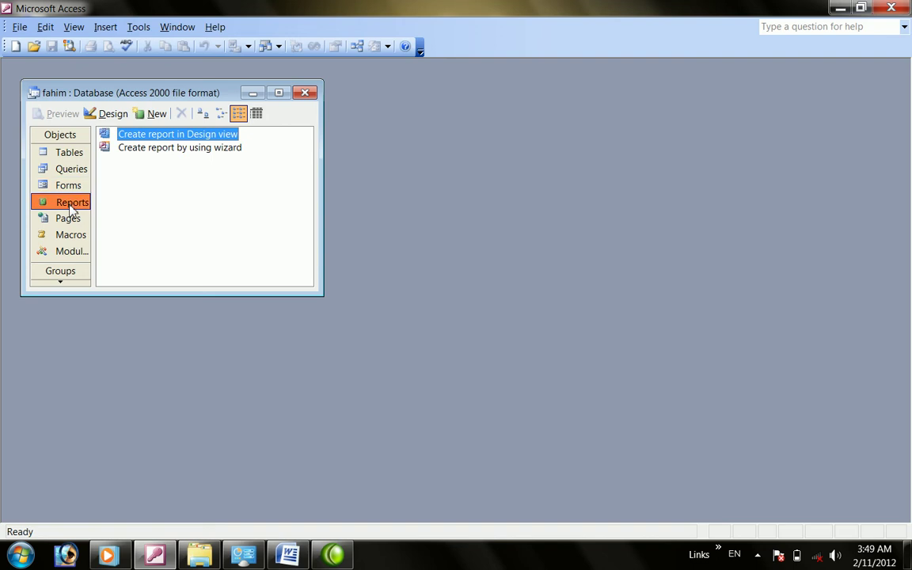
pyautogui.click(71, 169)
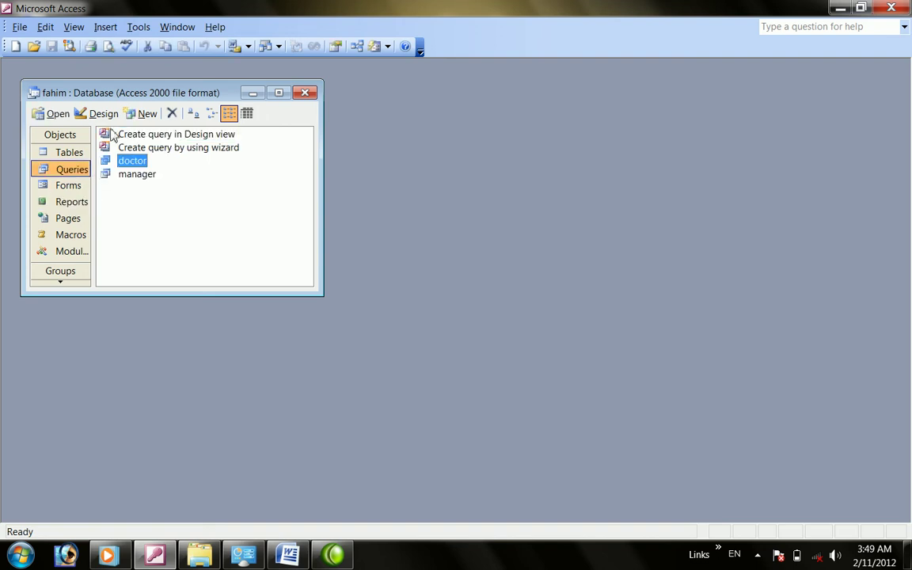
# Create a design-view query with all data fields and the prompt [enter name] as name criterion
pyautogui.doubleClick(133, 138)
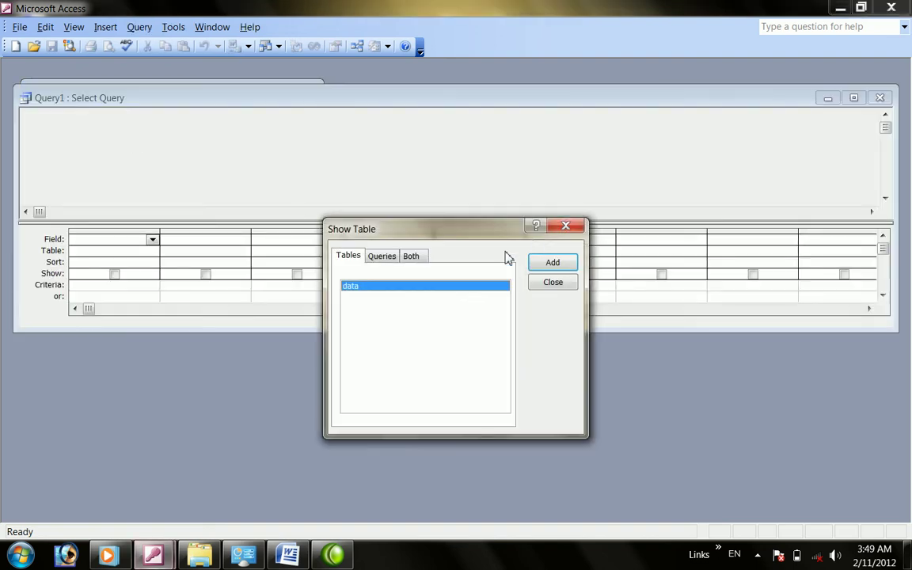
pyautogui.click(552, 263)
pyautogui.click(552, 283)
pyautogui.doubleClick(67, 127)
pyautogui.moveTo(73, 173); pyautogui.dragTo(92, 239)
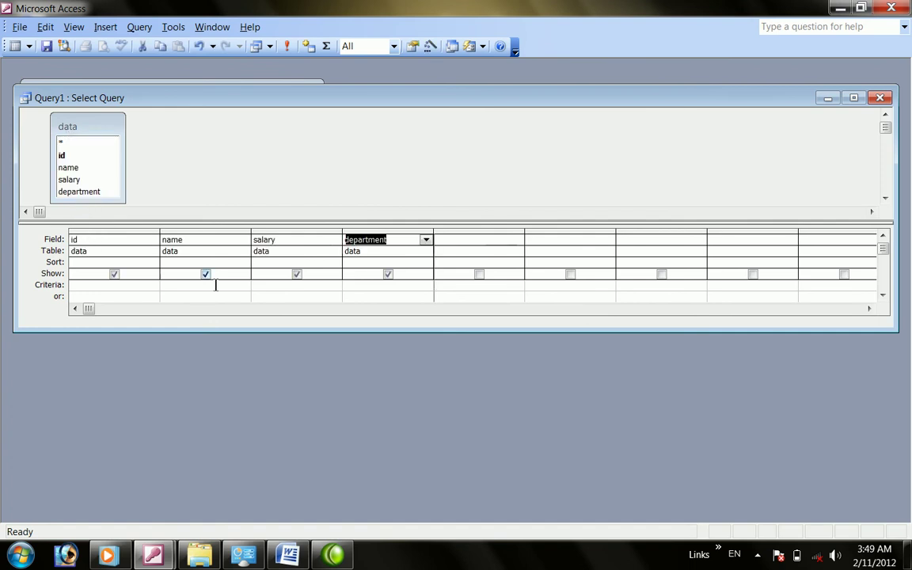
pyautogui.click(210, 286)
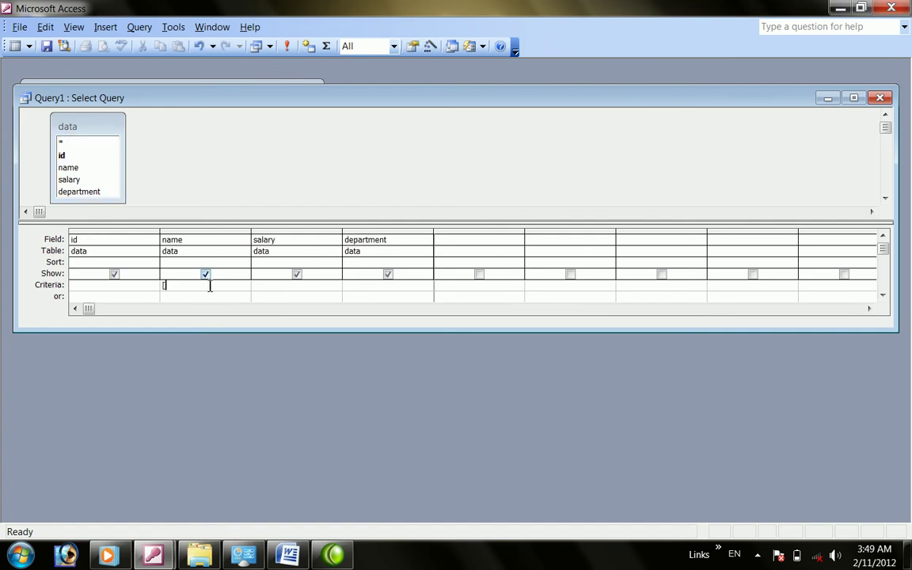
pyautogui.write('[enter name')
# Close the query design and save it as searching
pyautogui.hotkey('ctrl', 'w')
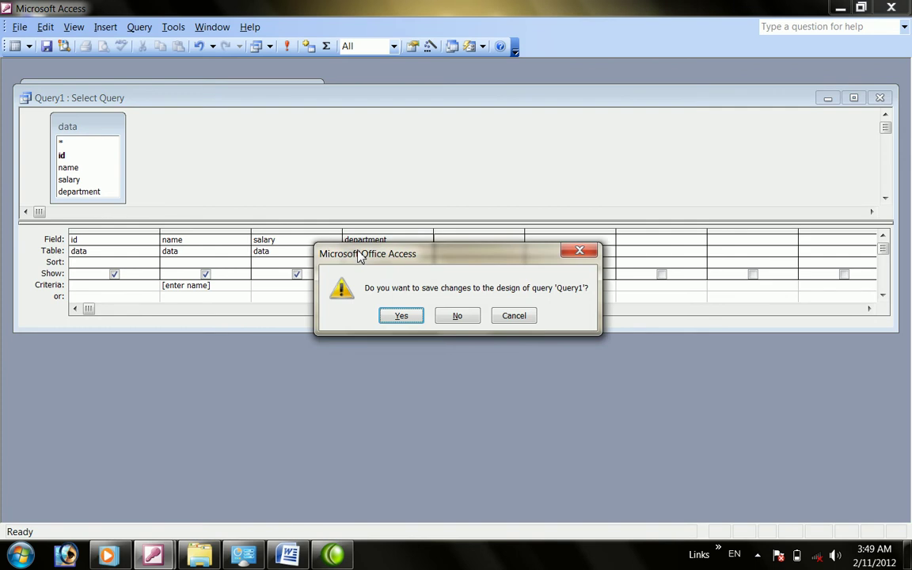
pyautogui.press('Return')
pyautogui.write('searching')
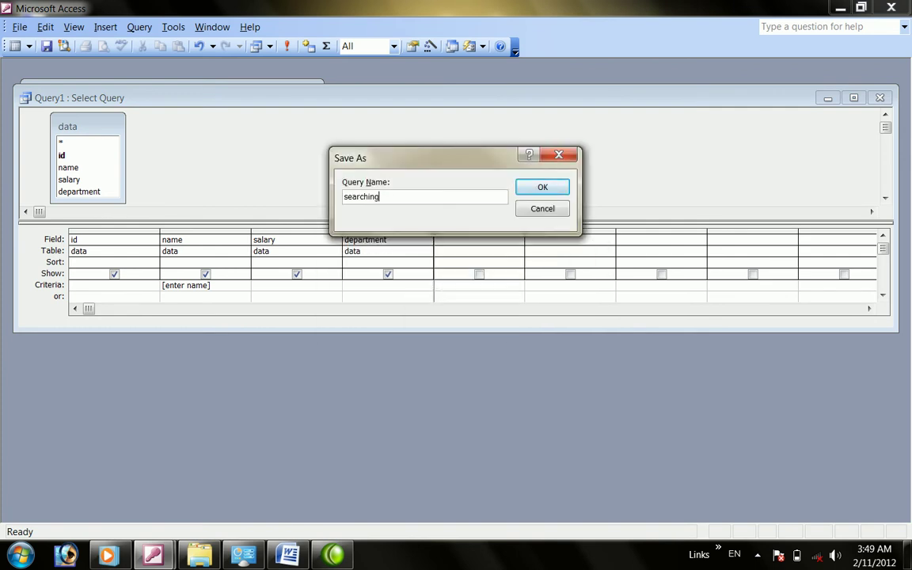
pyautogui.press('Return')
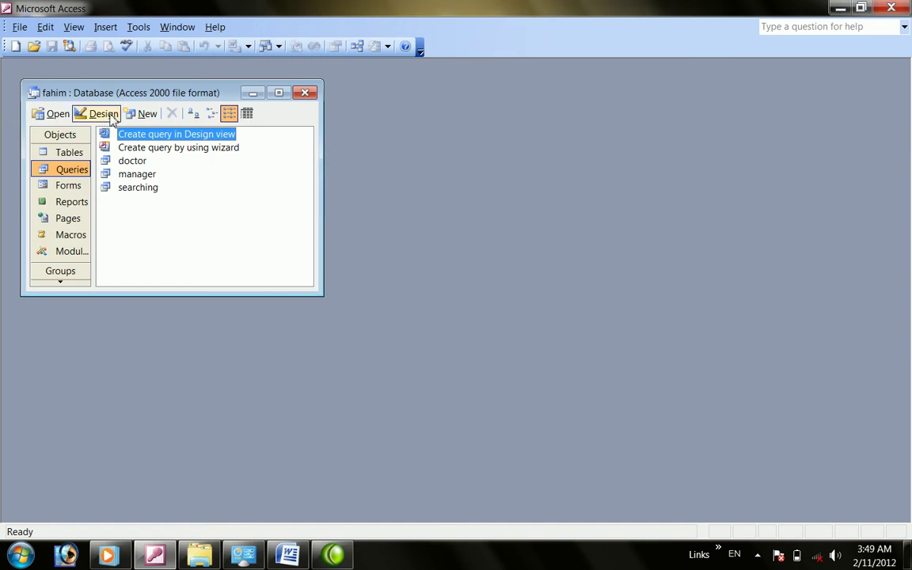
pyautogui.click(145, 116)
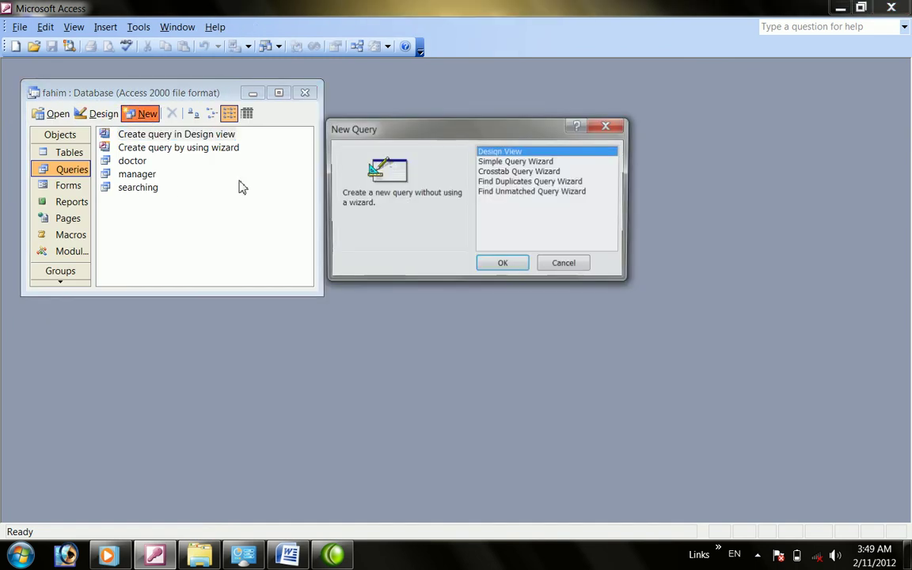
# Create a design-view query with all data fields and [enter department] as department criterion
pyautogui.click(566, 265)
pyautogui.doubleClick(144, 135)
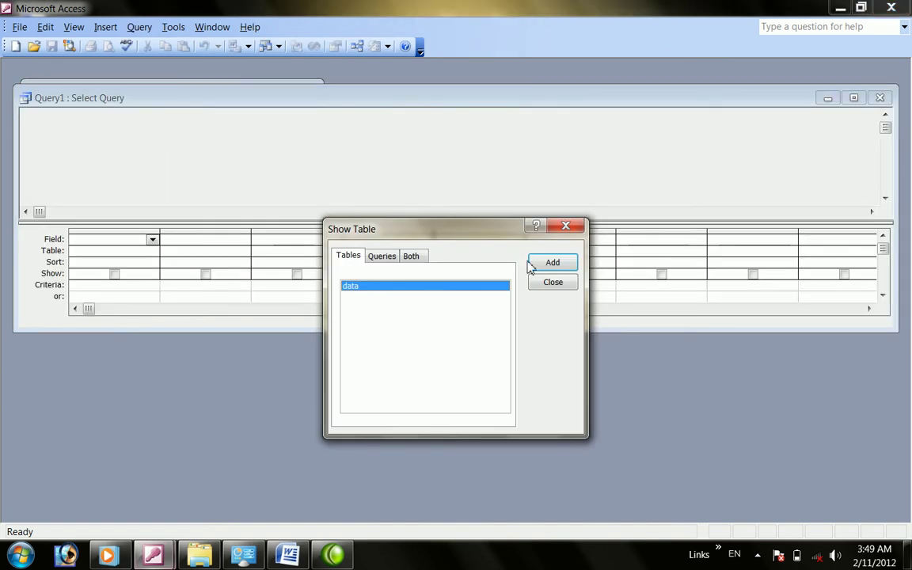
pyautogui.click(547, 264)
pyautogui.click(549, 284)
pyautogui.doubleClick(73, 127)
pyautogui.moveTo(78, 169); pyautogui.dragTo(99, 238)
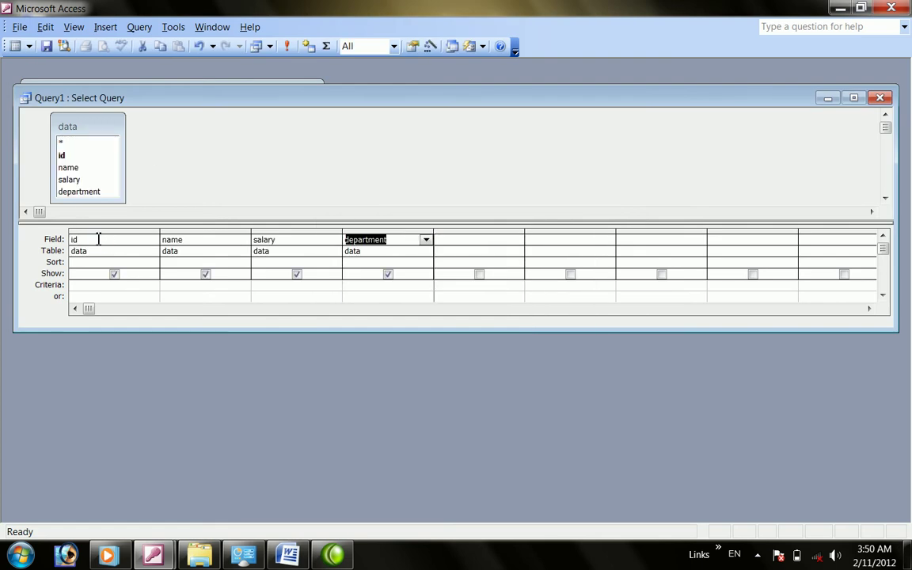
pyautogui.click(364, 286)
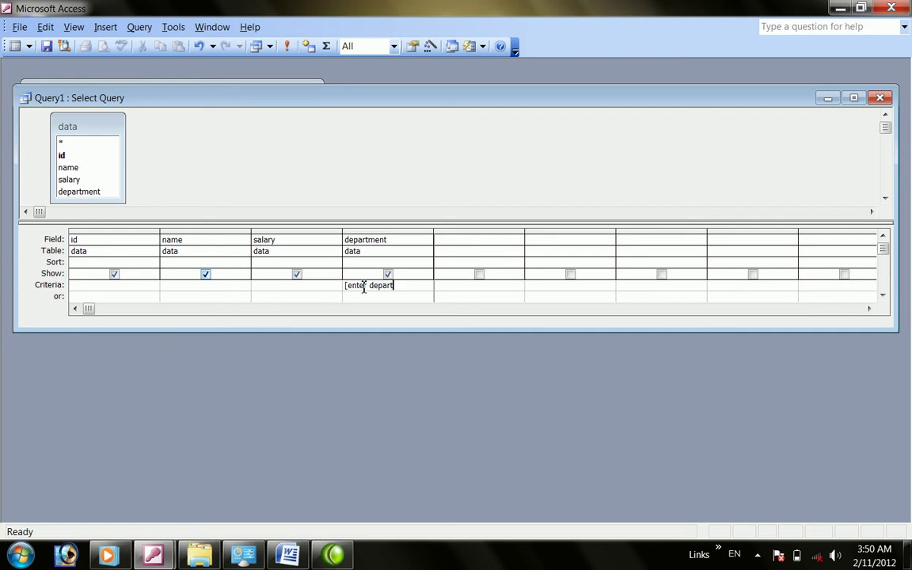
pyautogui.write('[enter department]')
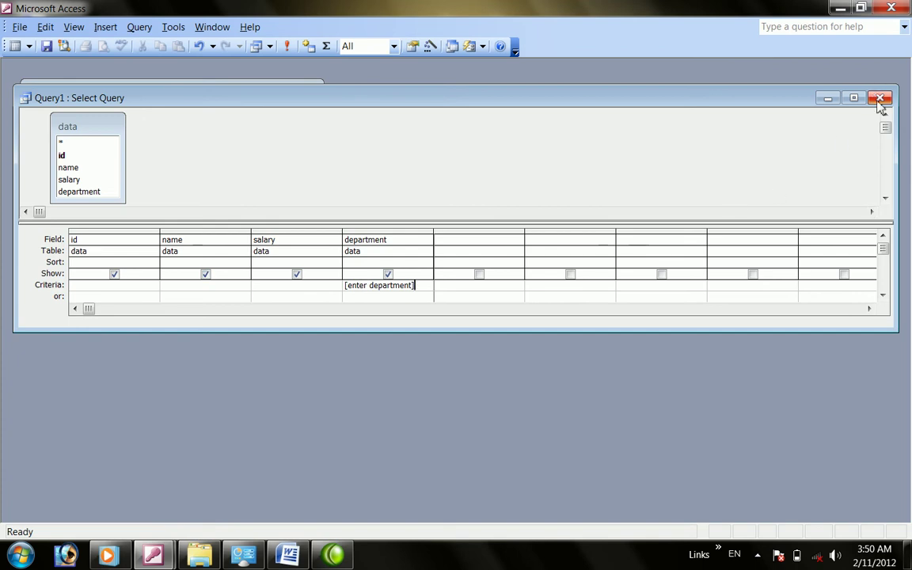
# Close the query design, confirm saving, and begin entering its name
pyautogui.click(880, 99)
pyautogui.click(399, 318)
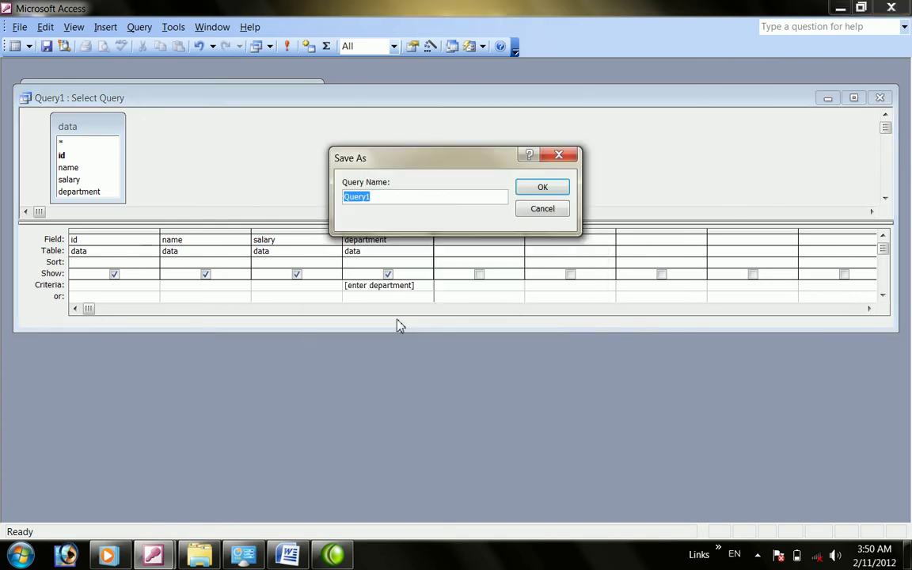
pyautogui.write('sear')
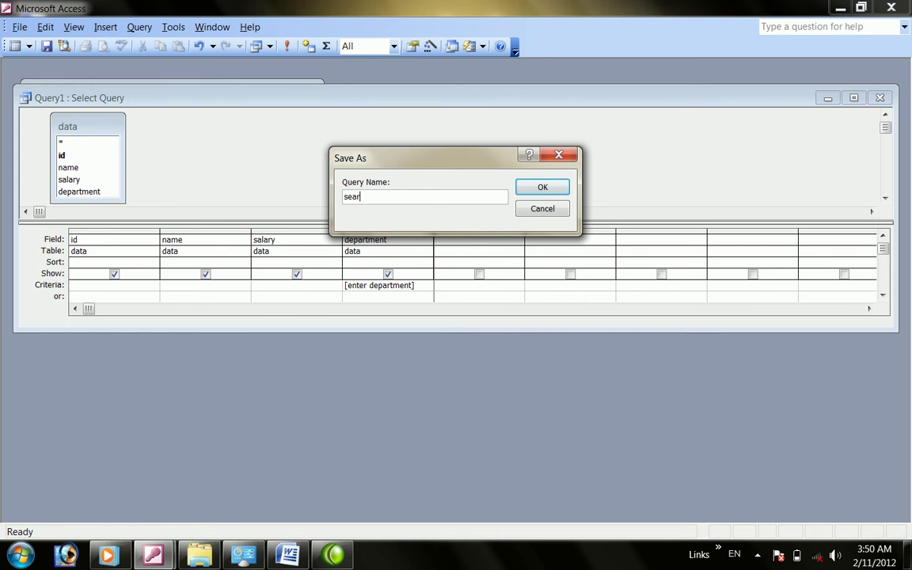
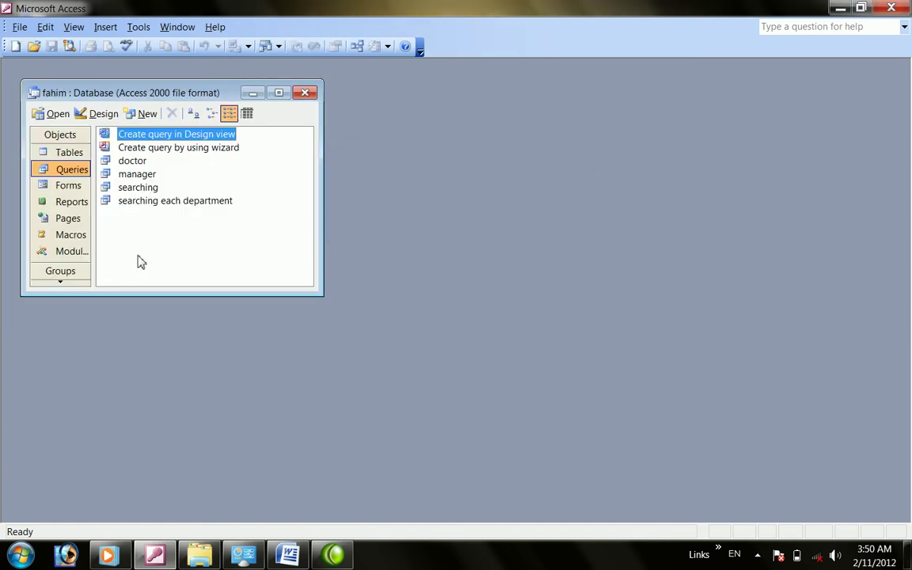
# Generate a tabular AutoReport from the 'searching each department' query
pyautogui.click(71, 203)
pyautogui.click(103, 113)
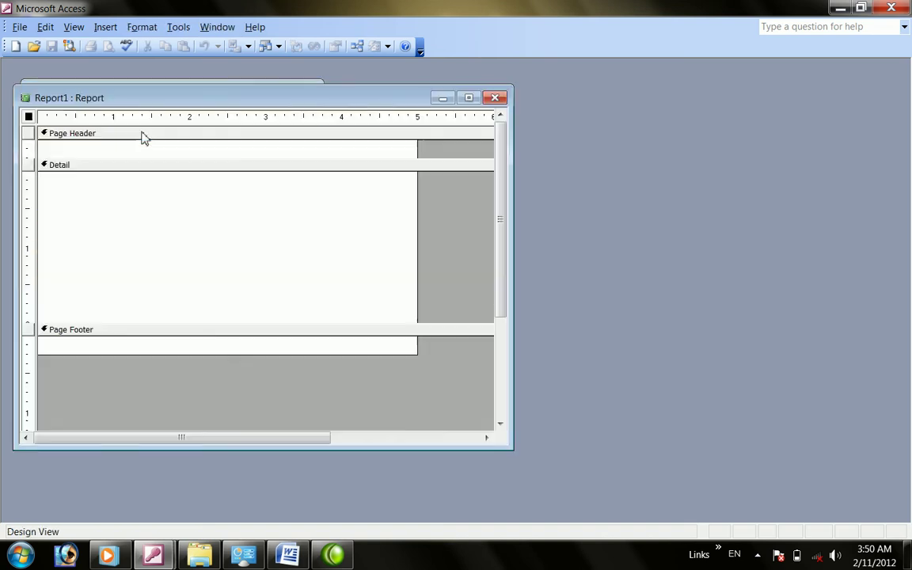
pyautogui.click(495, 97)
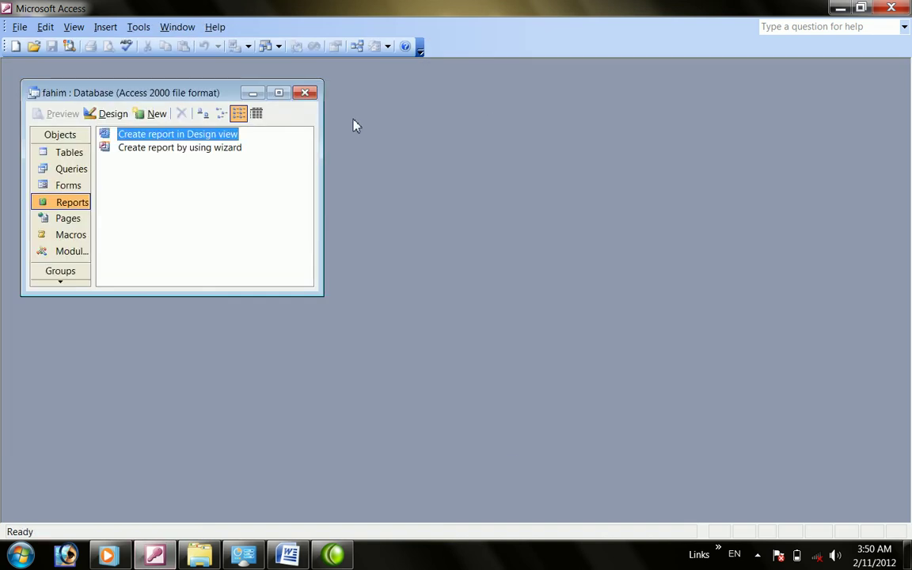
pyautogui.click(147, 116)
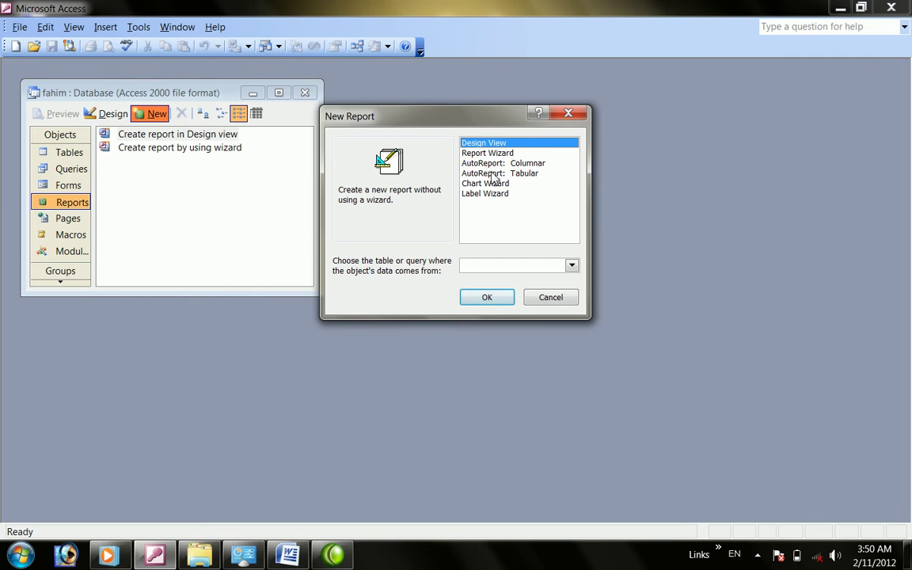
pyautogui.click(495, 173)
pyautogui.click(572, 265)
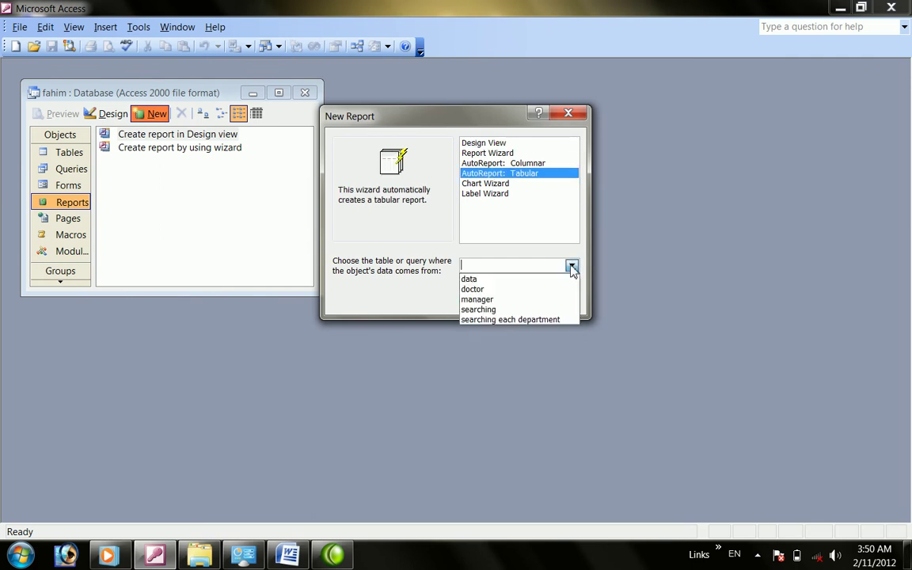
pyautogui.click(498, 320)
pyautogui.click(488, 299)
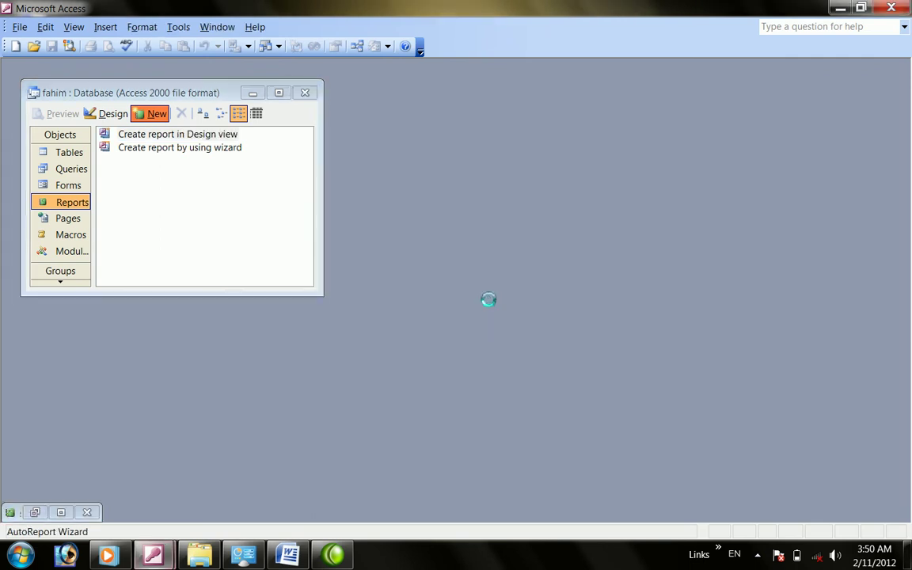
# Enter 'man' as the department parameter and save the report as 'searching each department'
pyautogui.write('manager')
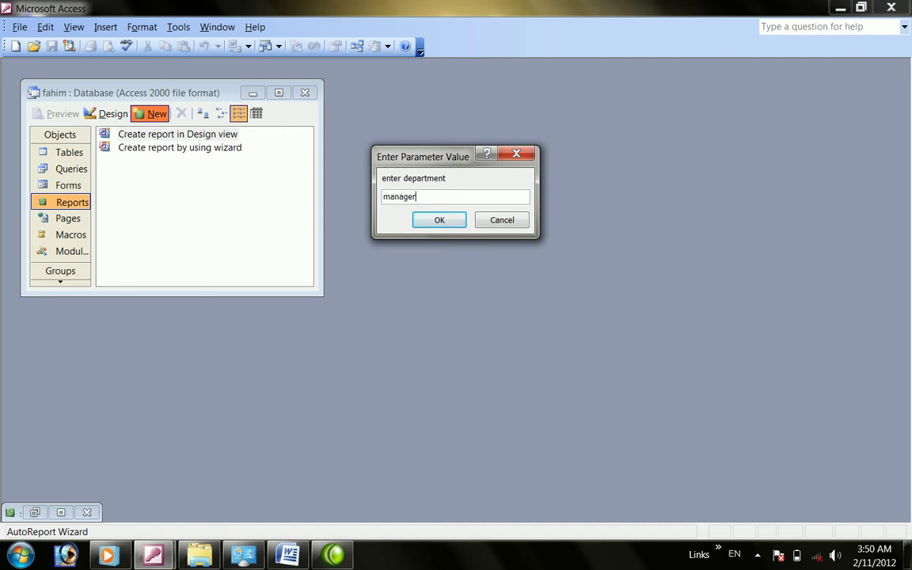
pyautogui.press('Return')
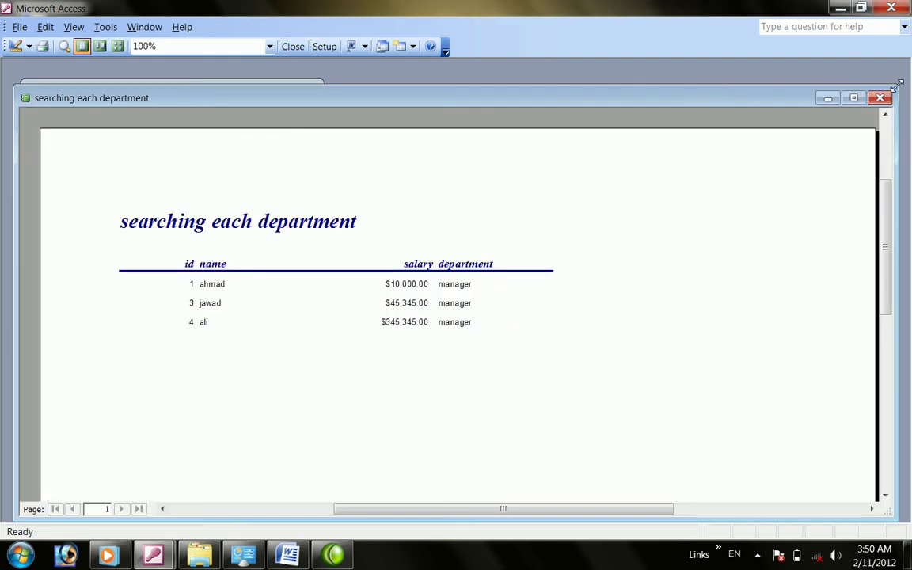
pyautogui.click(880, 98)
pyautogui.click(407, 315)
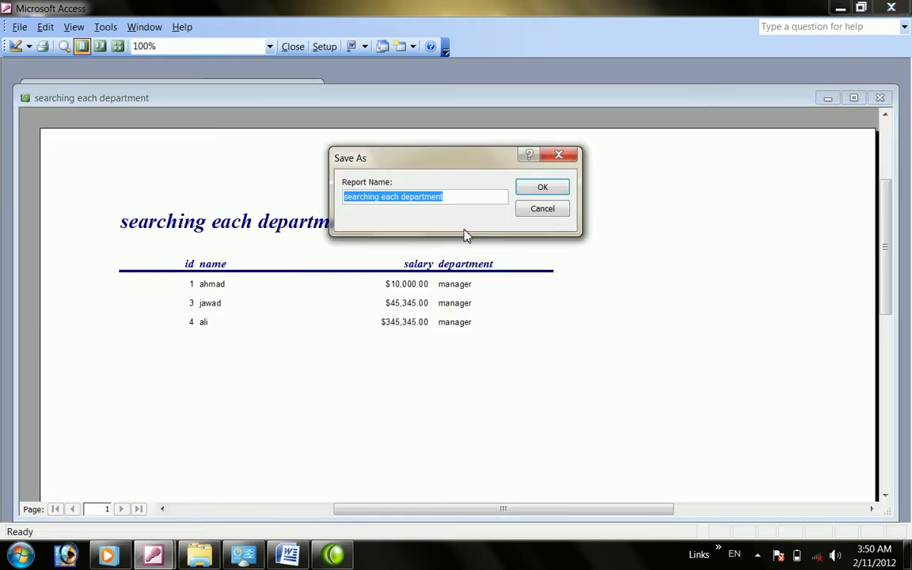
pyautogui.click(533, 196)
# Generate a columnar AutoReport from the 'searching' query
pyautogui.click(152, 113)
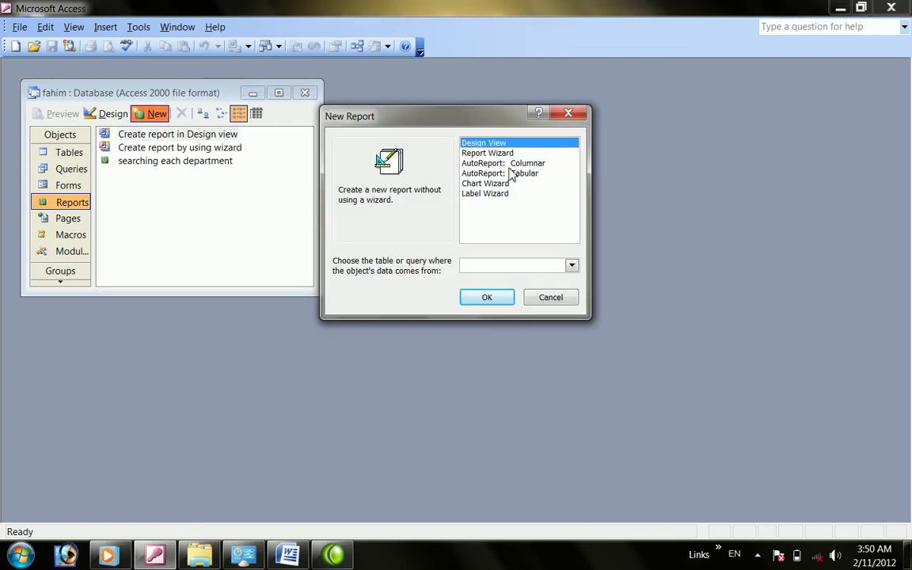
pyautogui.click(507, 164)
pyautogui.click(572, 266)
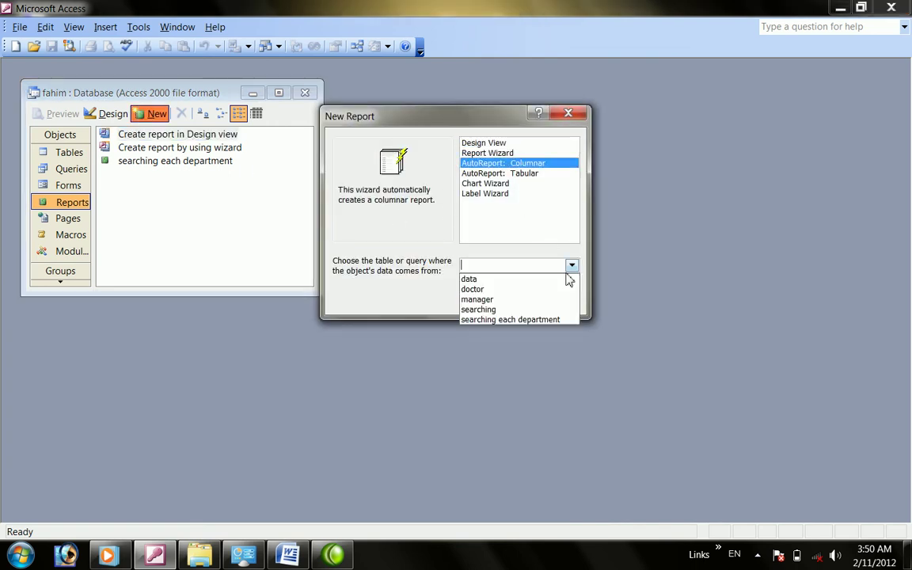
pyautogui.click(494, 310)
pyautogui.click(474, 300)
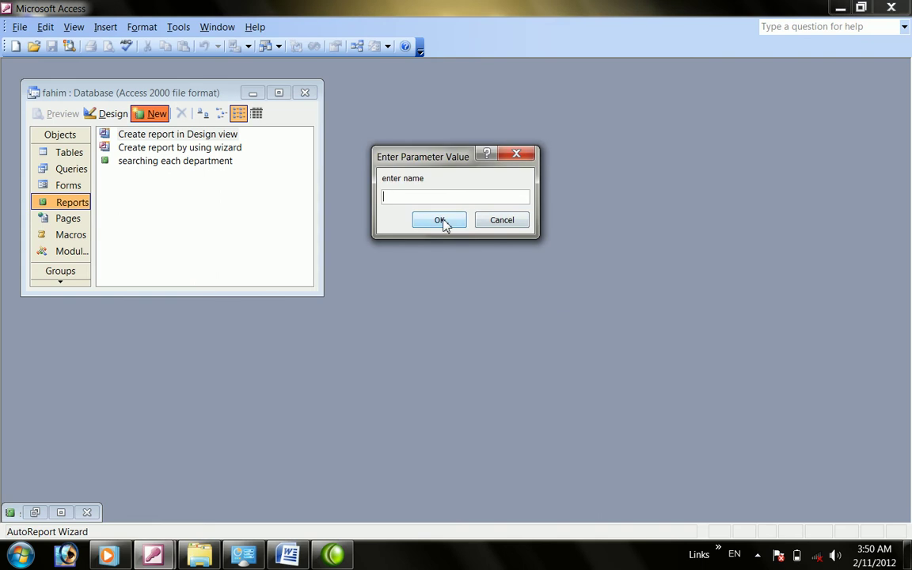
# Enter a name as the parameter value and save the report as 'searching'
pyautogui.write('ahmad')
pyautogui.press('Return')
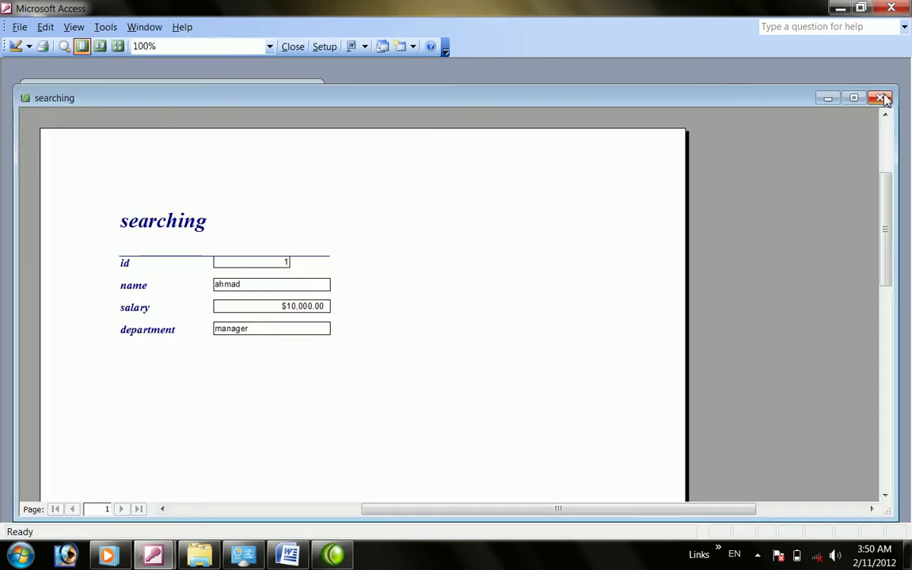
pyautogui.click(880, 97)
pyautogui.click(401, 316)
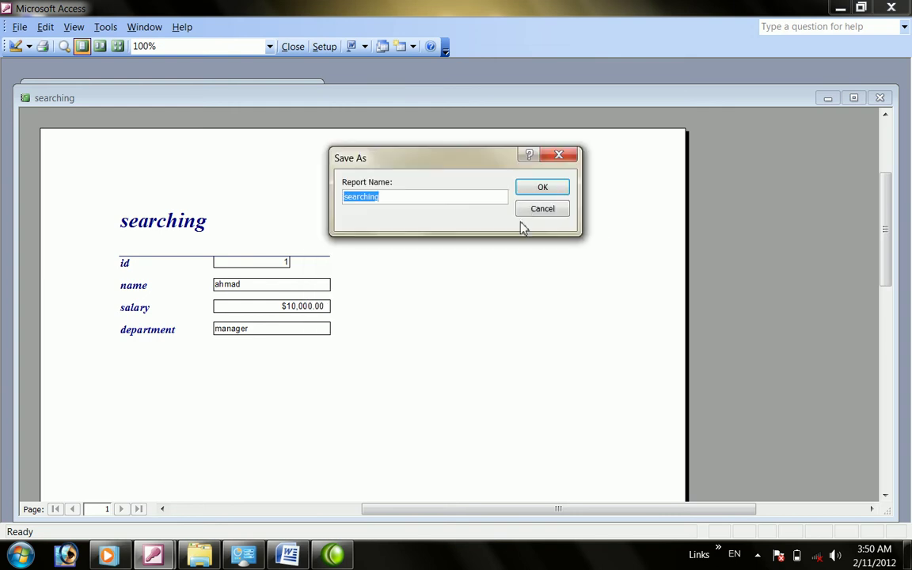
pyautogui.click(525, 194)
pyautogui.click(126, 234)
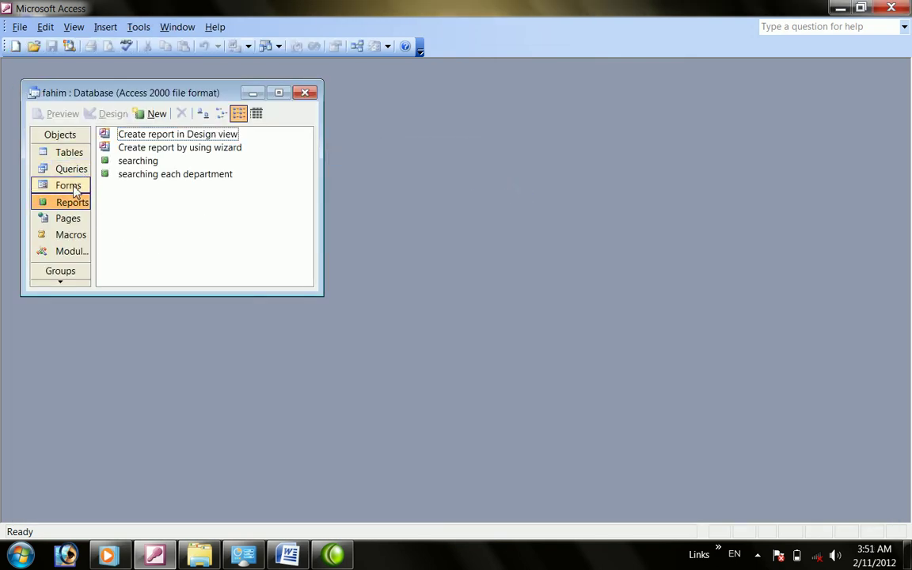
# Generate a tabular AutoForm based on the doctor data
pyautogui.click(75, 189)
pyautogui.click(77, 175)
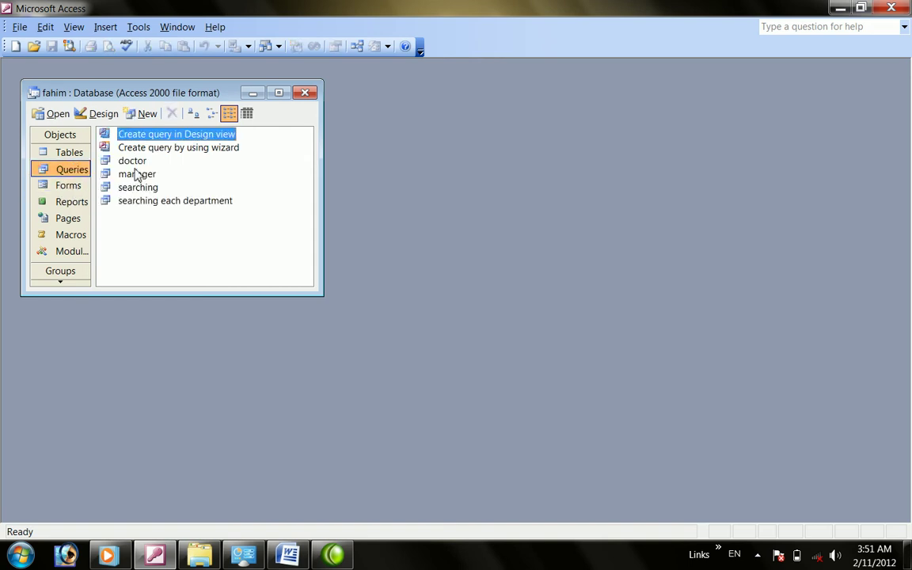
pyautogui.click(66, 187)
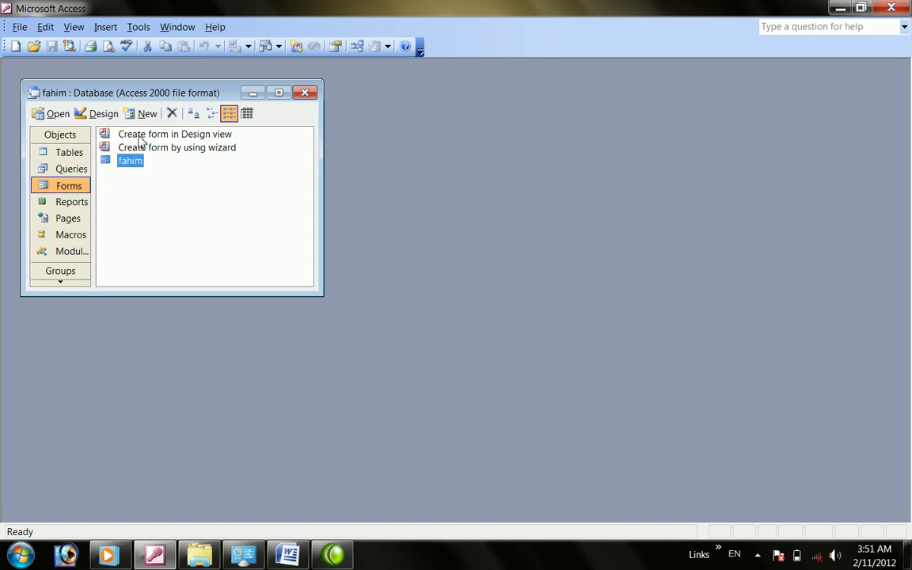
pyautogui.doubleClick(138, 135)
pyautogui.click(495, 97)
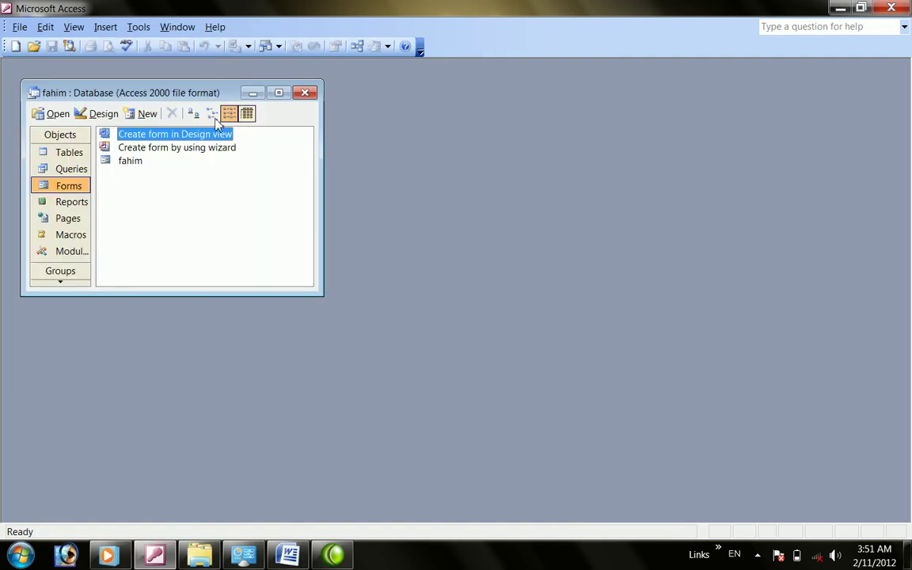
pyautogui.click(143, 113)
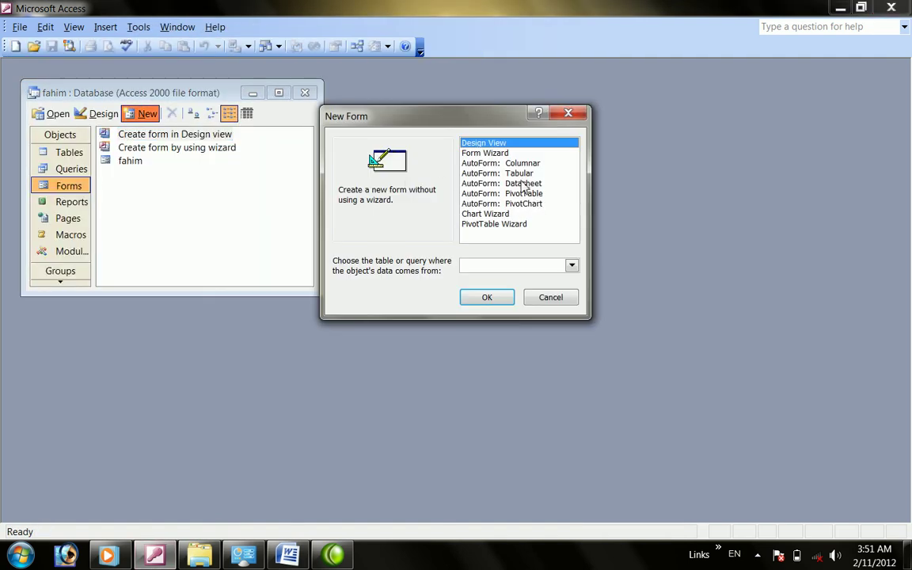
pyautogui.click(475, 173)
pyautogui.click(572, 266)
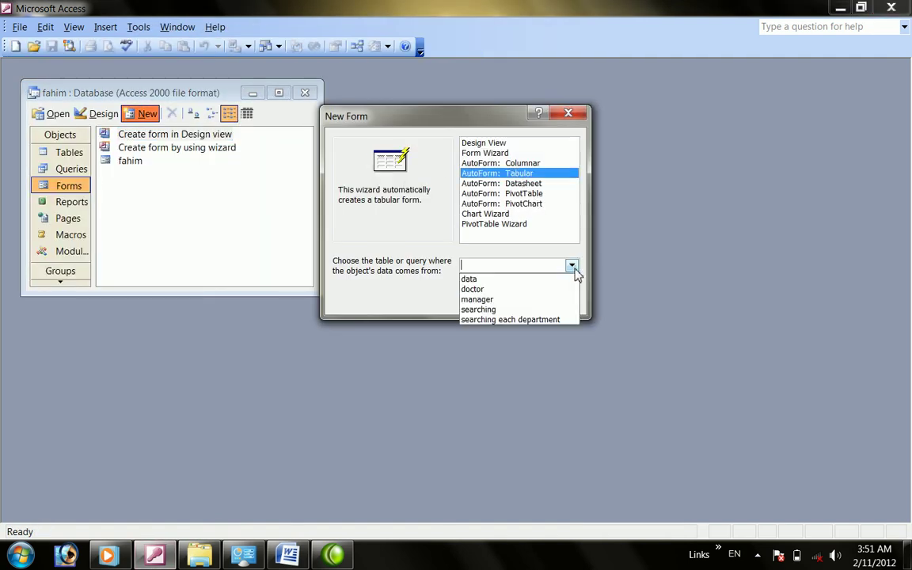
pyautogui.click(493, 288)
pyautogui.click(492, 297)
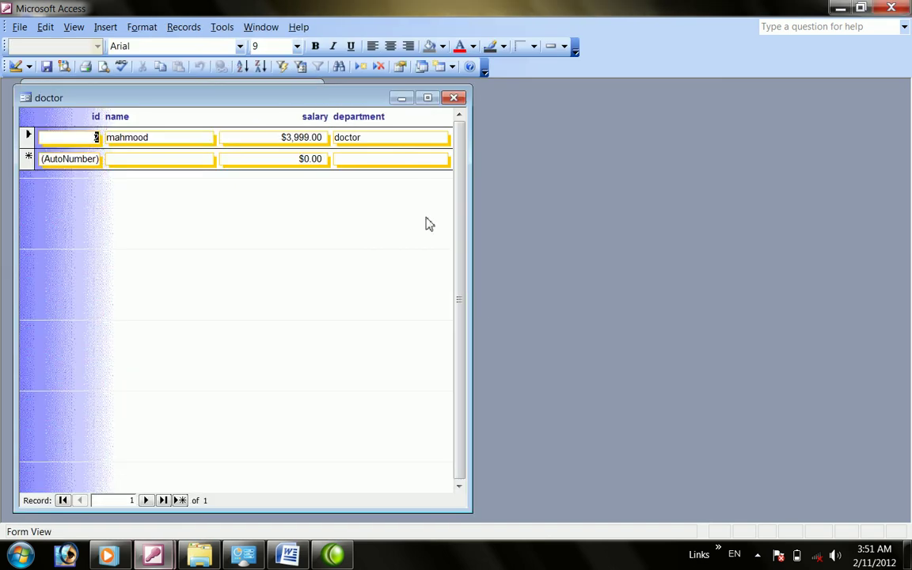
# Close the doctor form and save it as 'doctor'
pyautogui.click(454, 98)
pyautogui.click(405, 316)
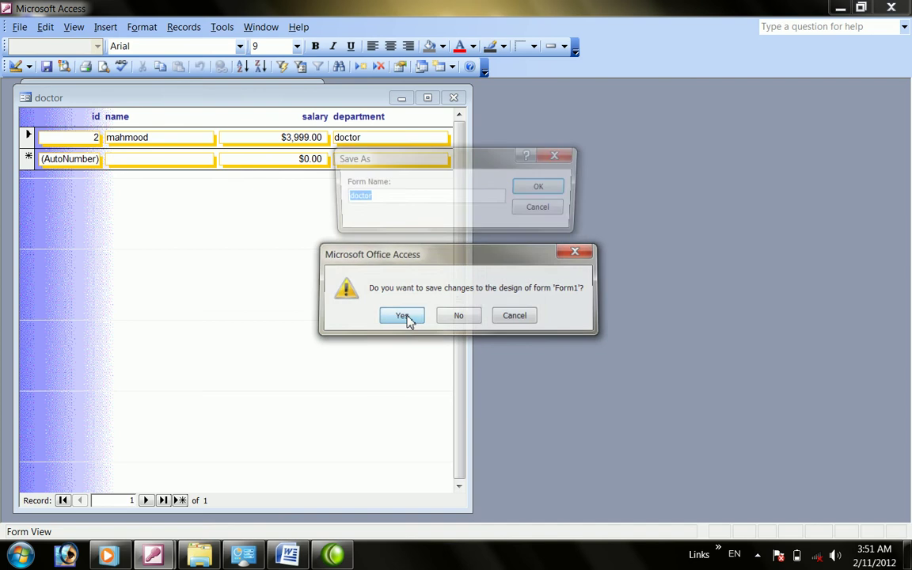
pyautogui.click(542, 188)
# Create a tabular AutoForm from the manager data and save it as 'manager'
pyautogui.click(143, 113)
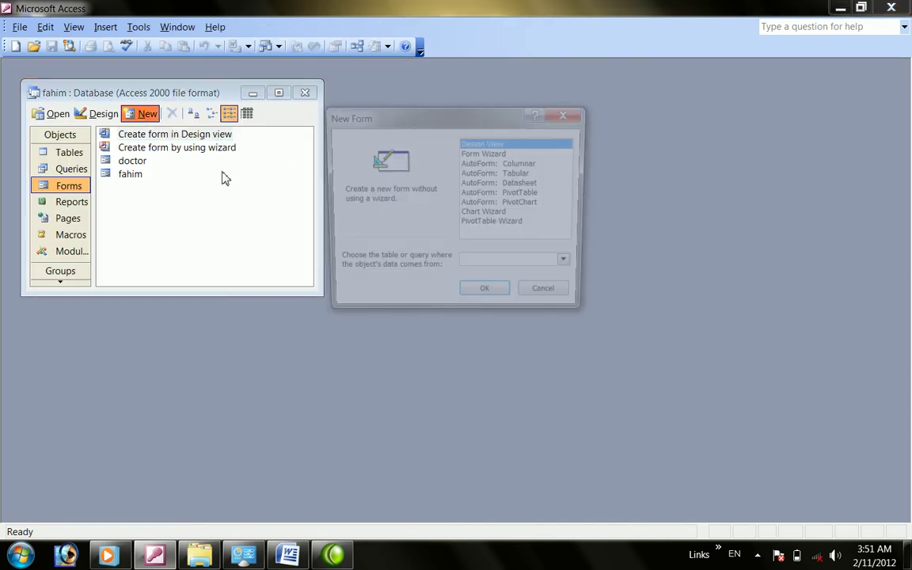
pyautogui.click(507, 172)
pyautogui.click(571, 265)
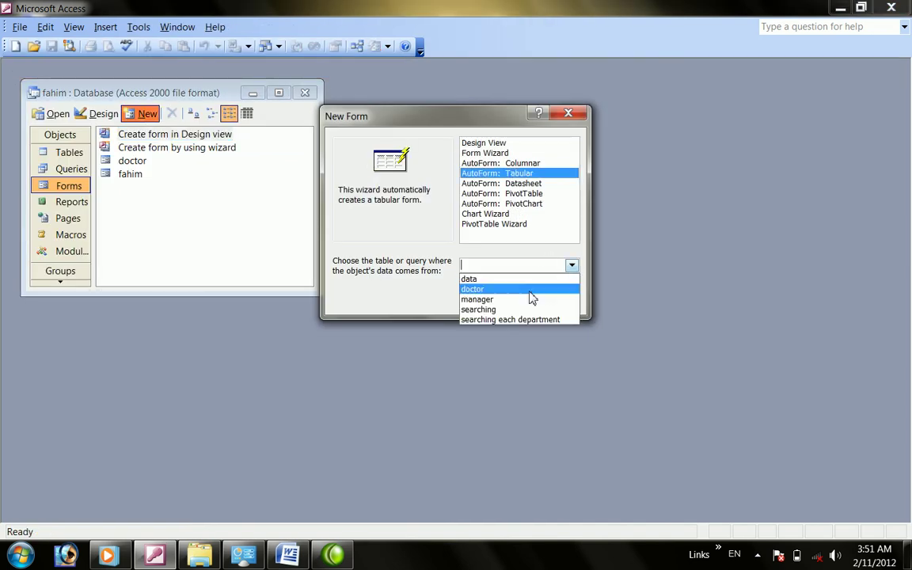
pyautogui.click(509, 301)
pyautogui.click(483, 299)
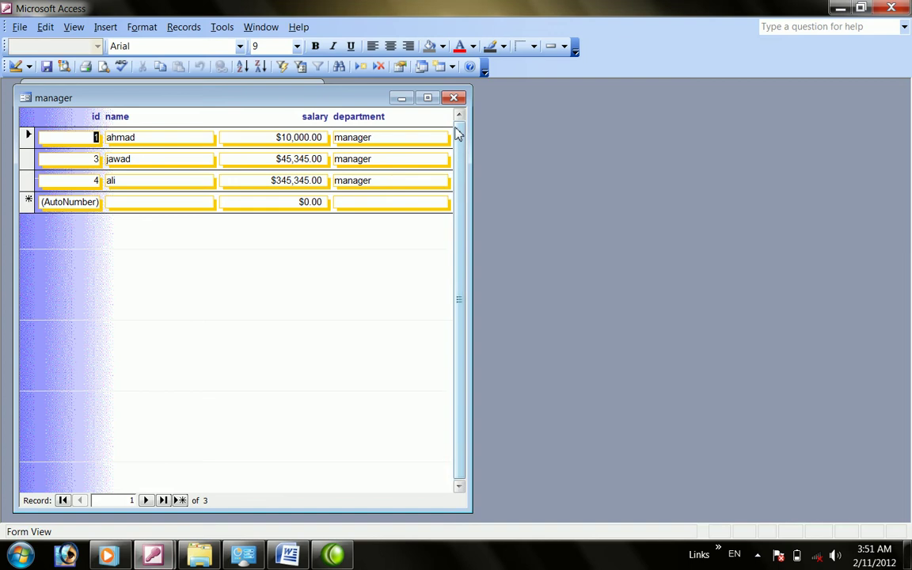
pyautogui.click(456, 101)
pyautogui.click(407, 316)
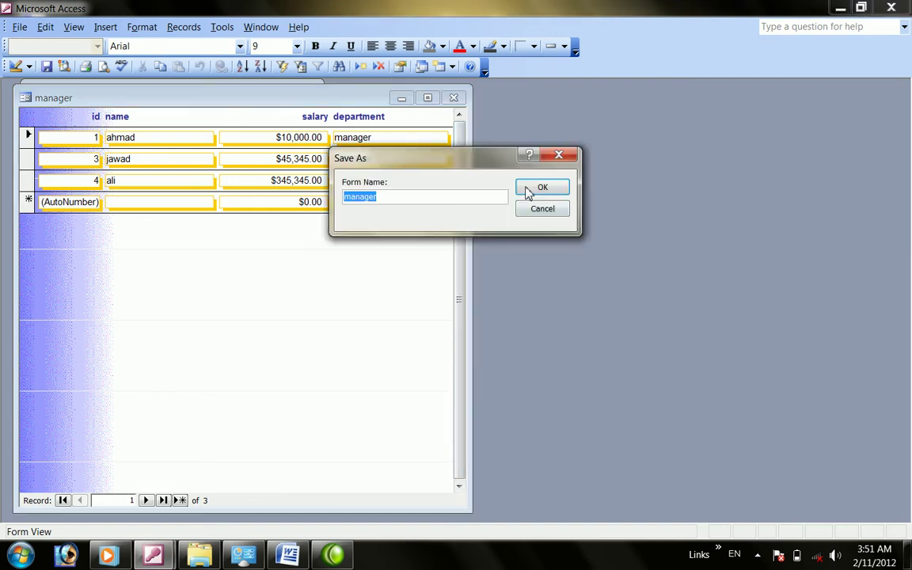
pyautogui.click(529, 191)
pyautogui.click(132, 116)
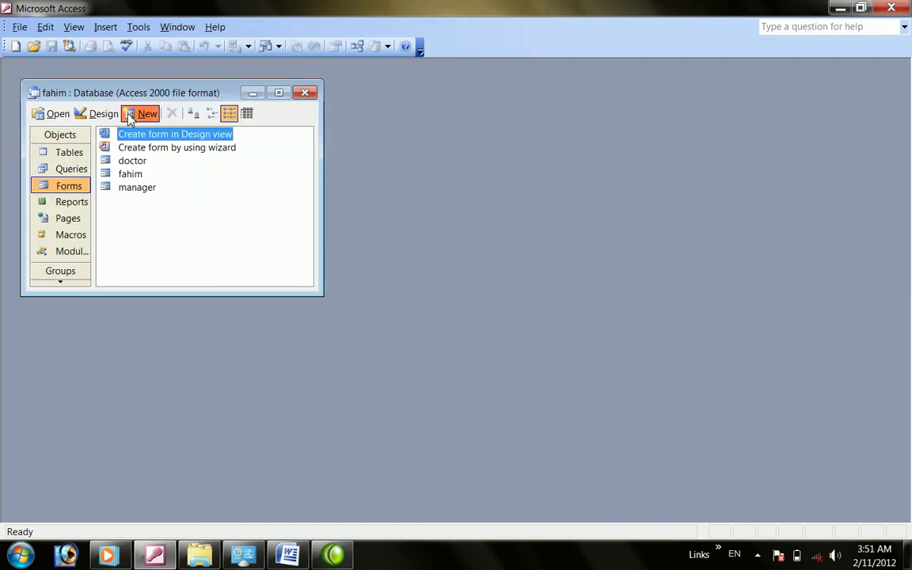
# Build a tabular AutoForm from the data table, save it as 'data', and reopen it to check
pyautogui.click(572, 266)
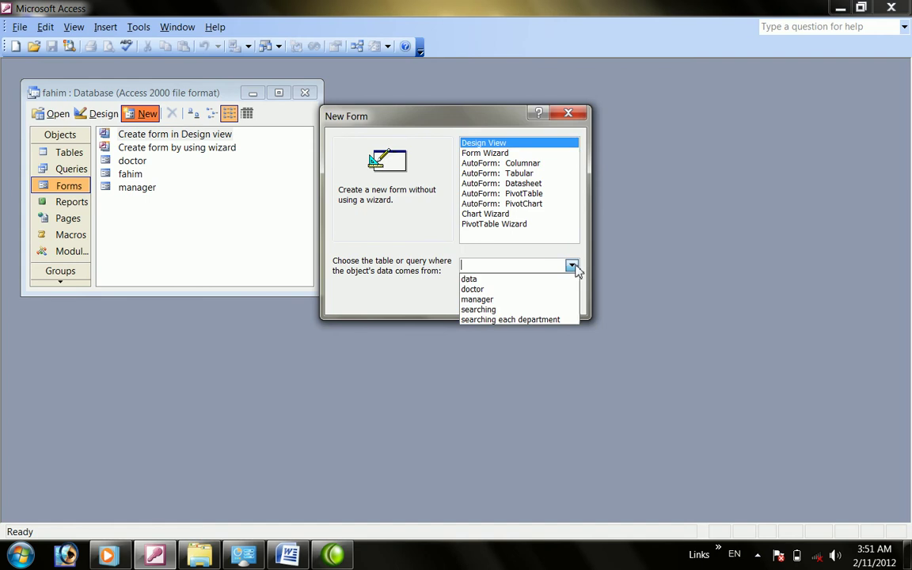
pyautogui.click(485, 278)
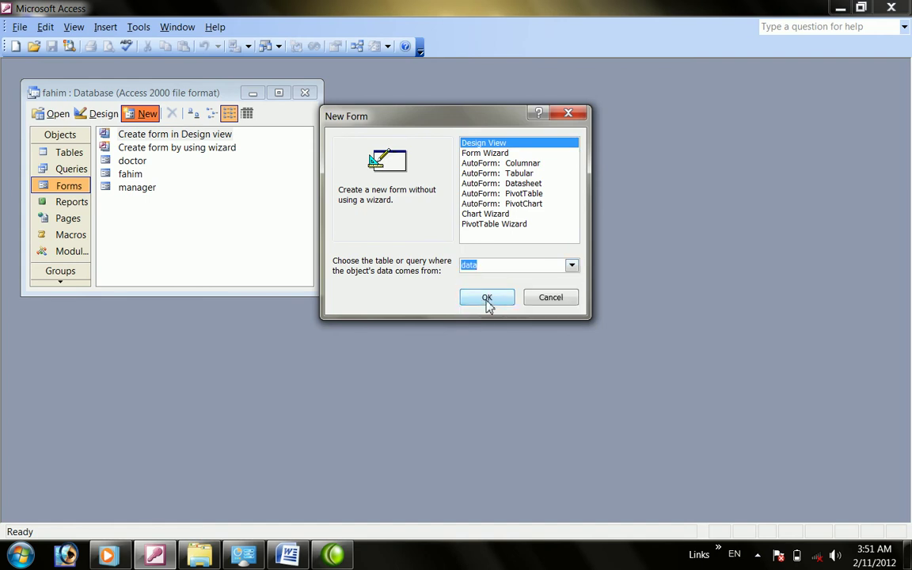
pyautogui.click(493, 173)
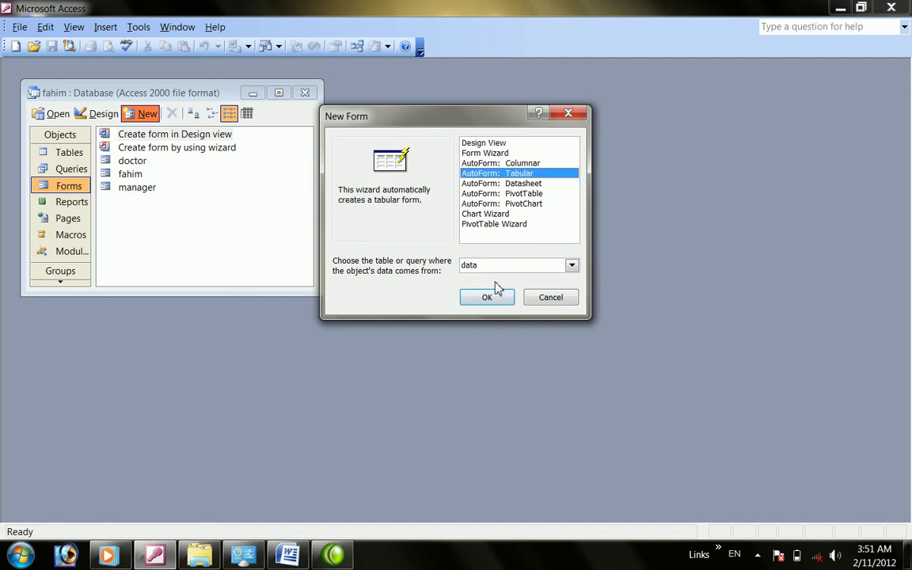
pyautogui.click(487, 298)
pyautogui.click(454, 97)
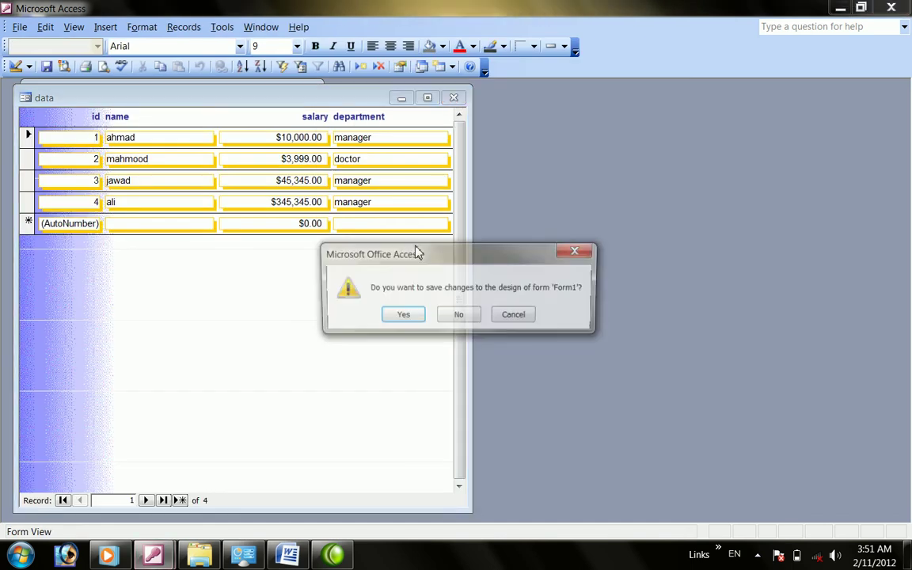
pyautogui.click(401, 314)
pyautogui.click(521, 193)
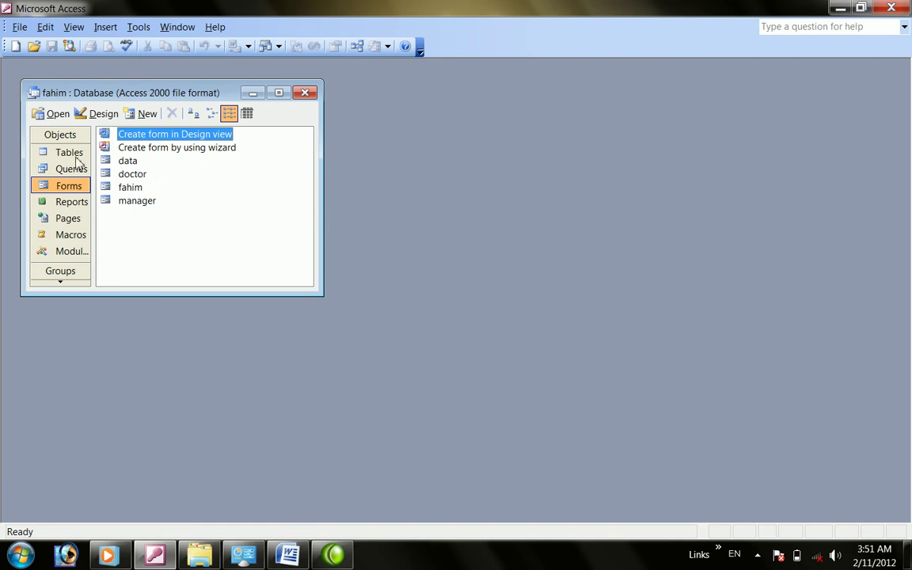
pyautogui.doubleClick(123, 163)
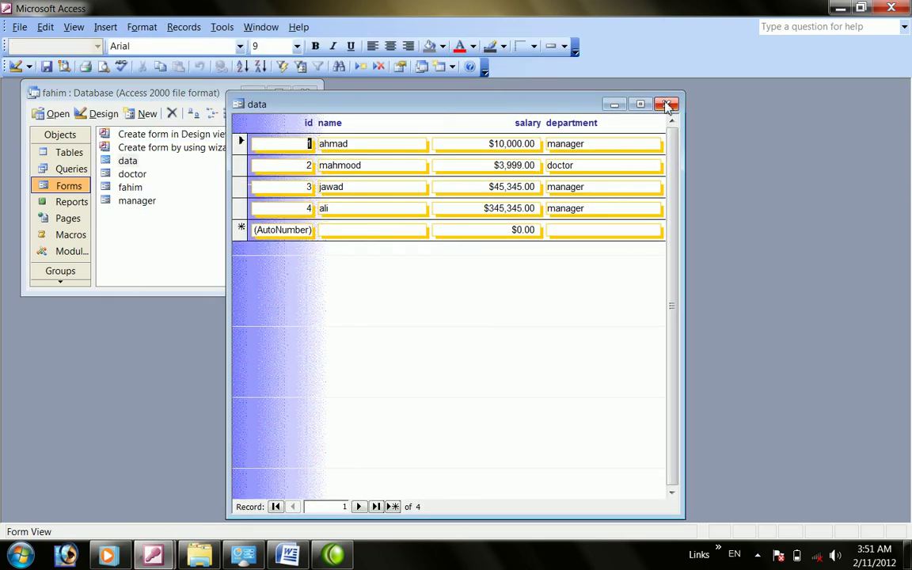
pyautogui.click(666, 104)
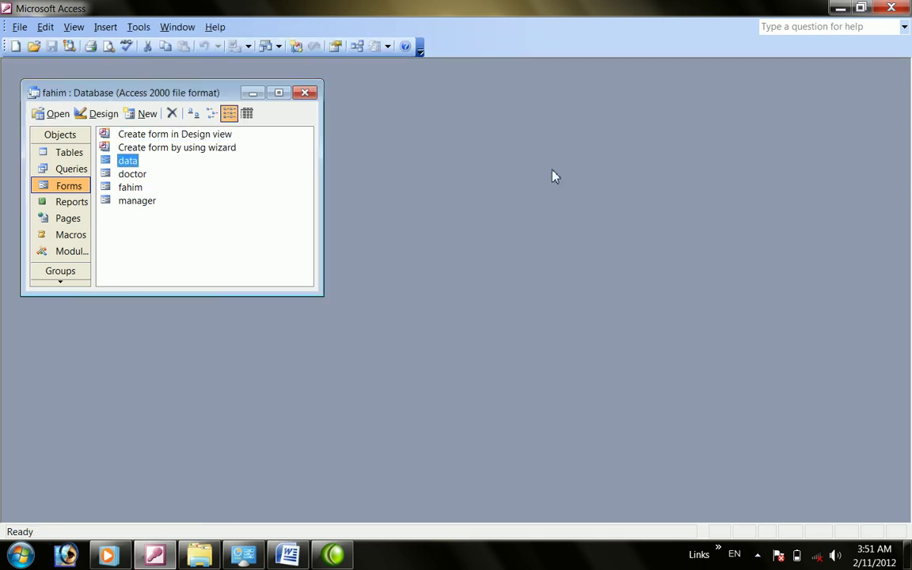
# Open the fahim menu form in Design View
pyautogui.click(66, 201)
pyautogui.click(69, 169)
pyautogui.click(72, 185)
pyautogui.doubleClick(127, 187)
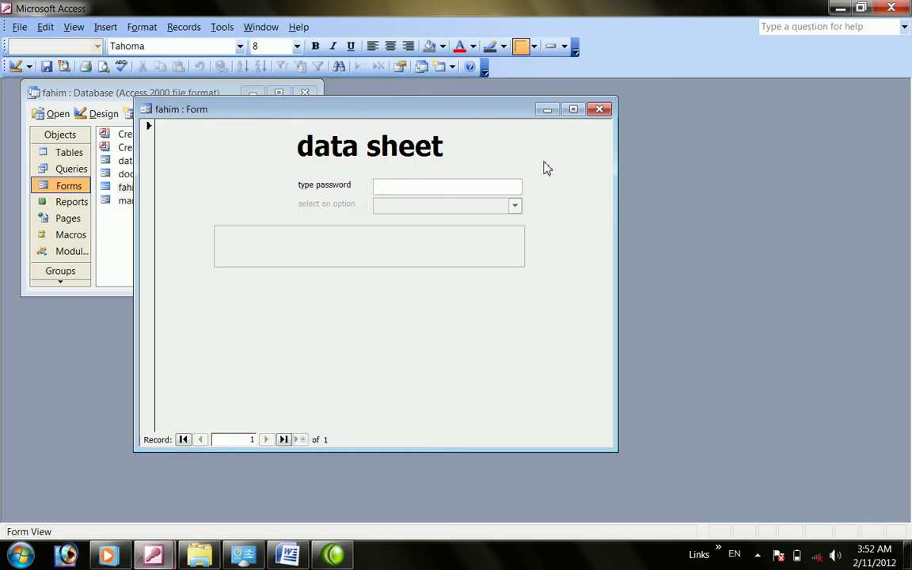
pyautogui.moveTo(433, 112); pyautogui.dragTo(599, 132)
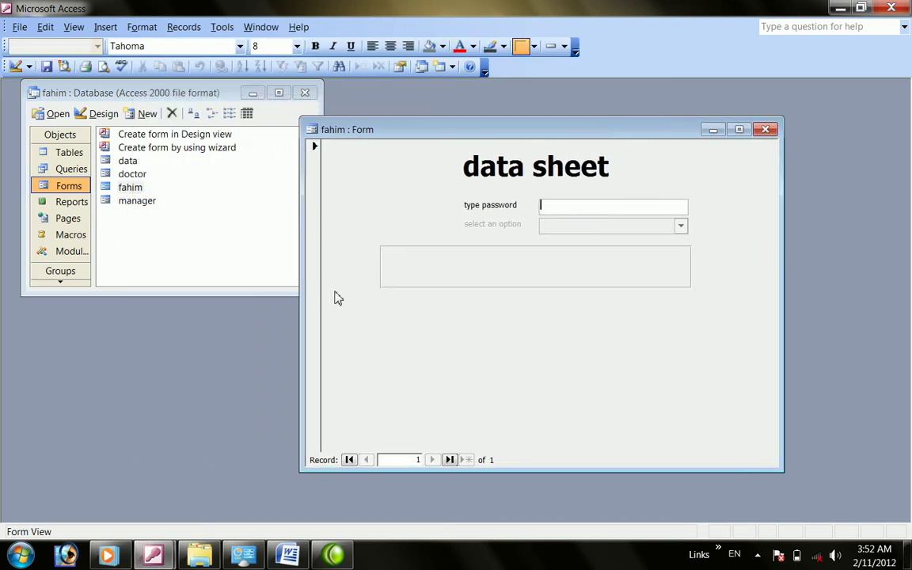
pyautogui.click(18, 66)
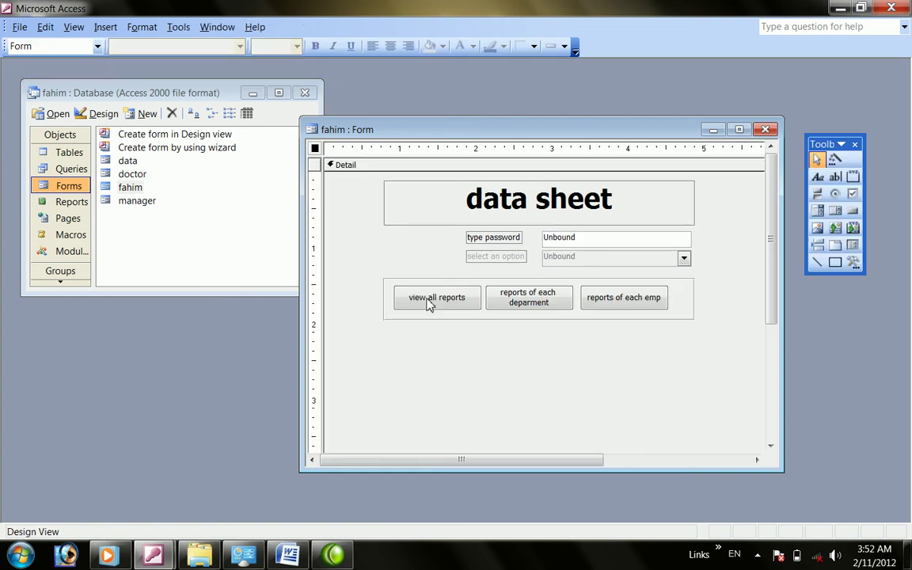
# Set the view all reports button's On Exit to [Event Procedure] and open its code
pyautogui.rightClick(427, 305)
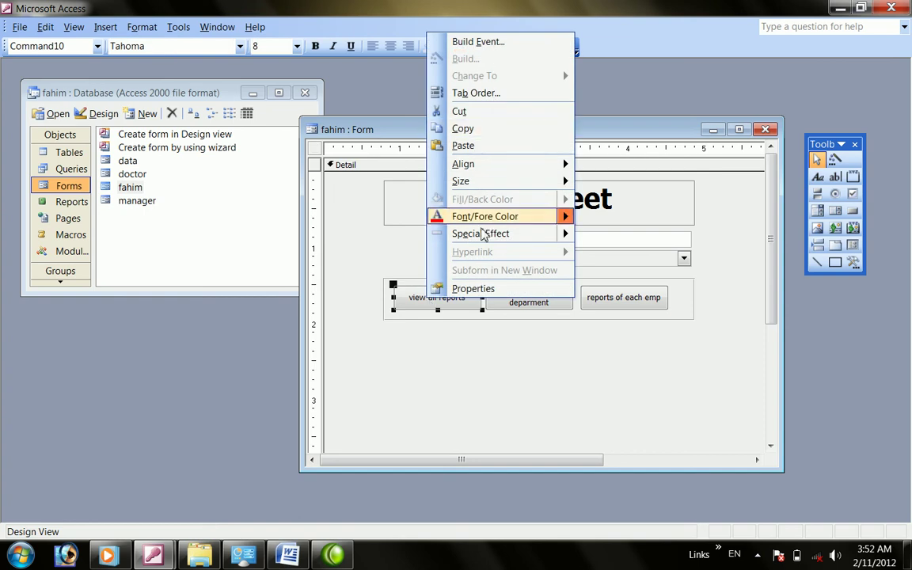
pyautogui.click(448, 377)
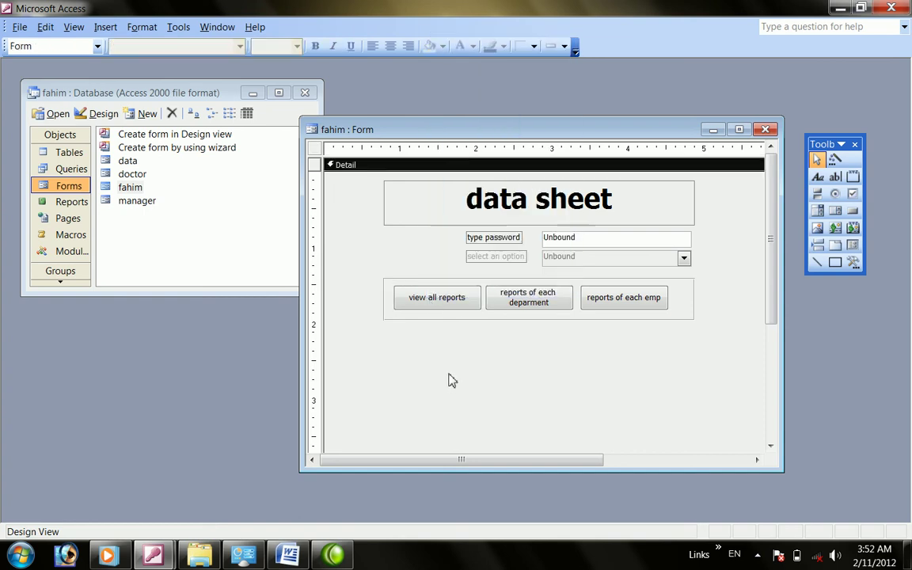
pyautogui.rightClick(421, 300)
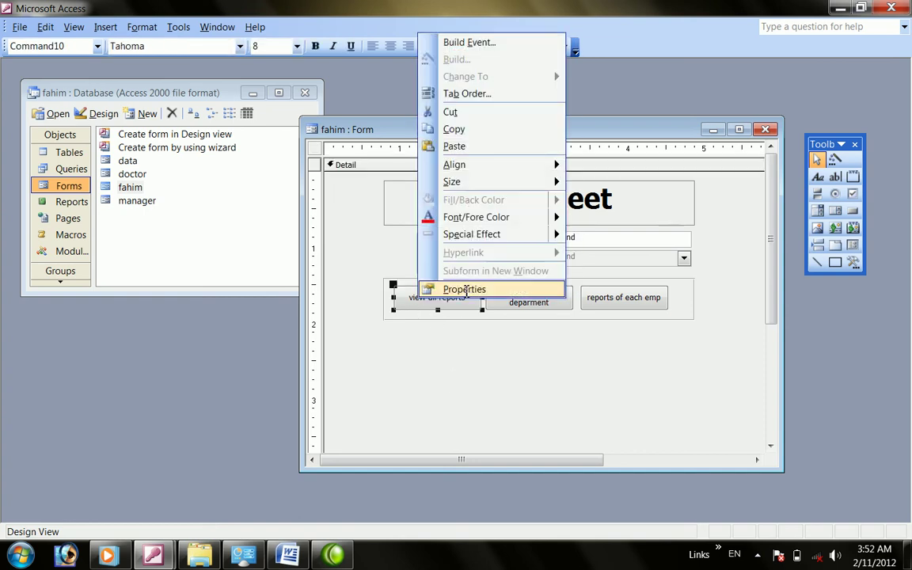
pyautogui.click(449, 290)
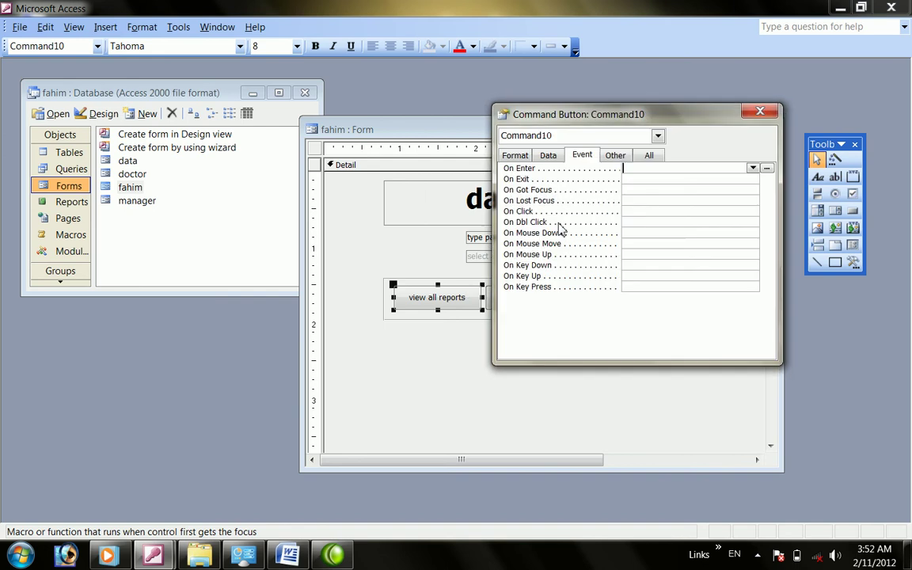
pyautogui.click(633, 179)
pyautogui.click(753, 179)
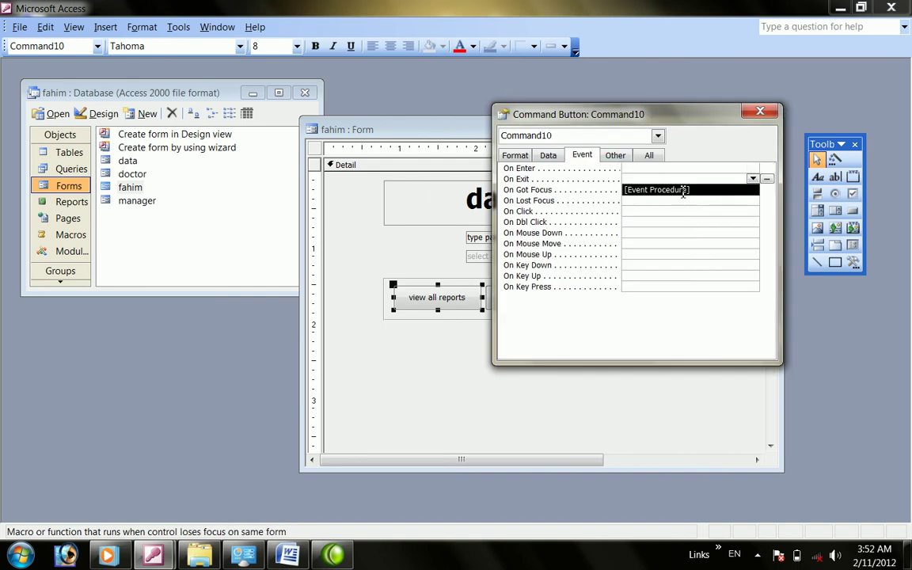
pyautogui.click(745, 190)
pyautogui.click(767, 179)
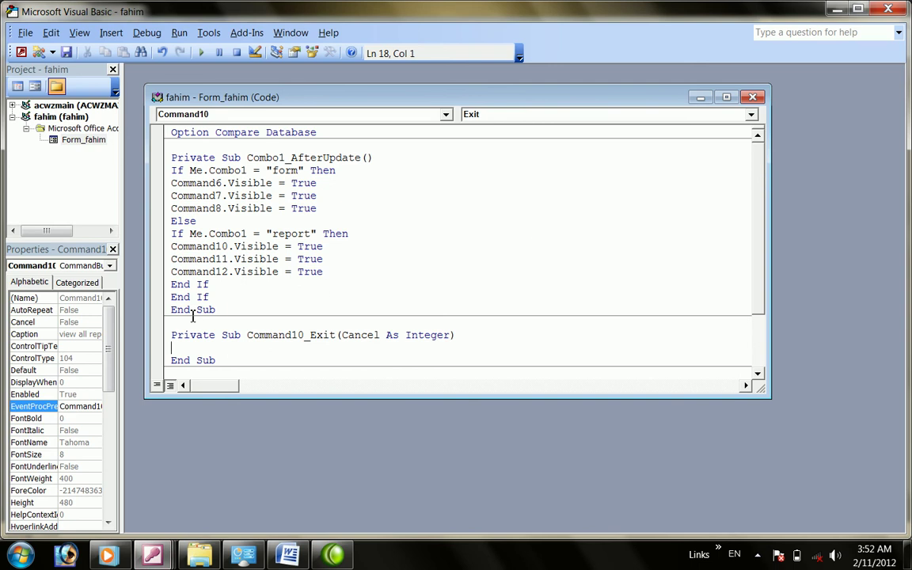
# Type a trial docmd.OpenReport call in Command10_Exit
pyautogui.write('docmd.op')
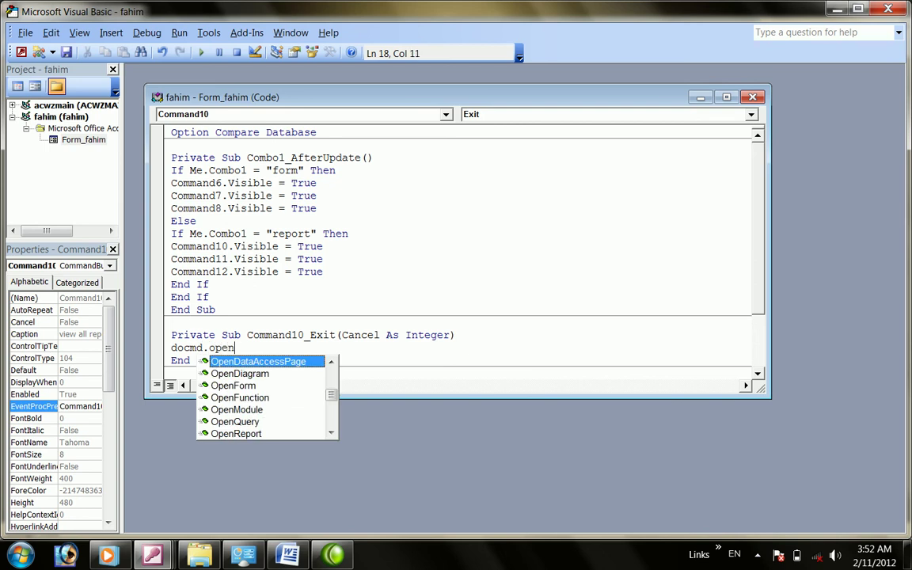
pyautogui.write('enreprts')
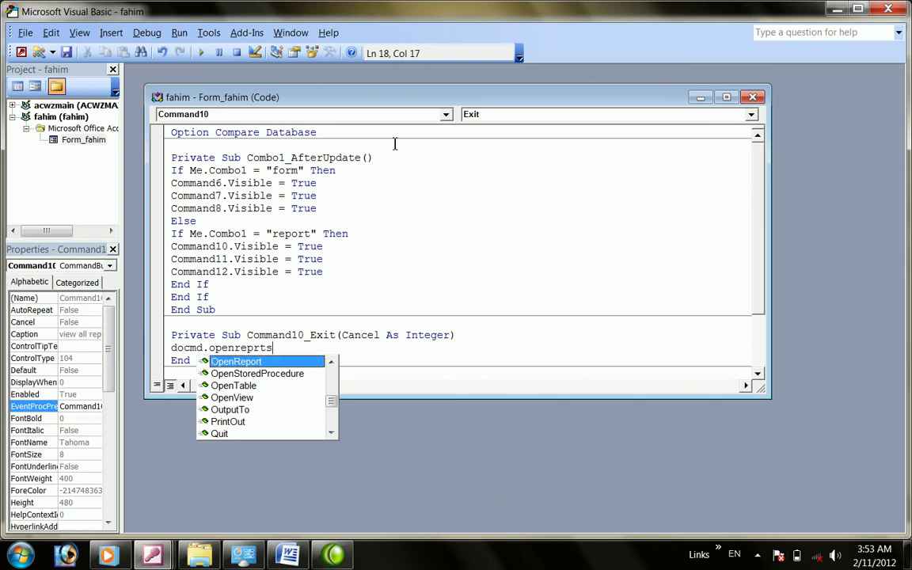
pyautogui.doubleClick(396, 106)
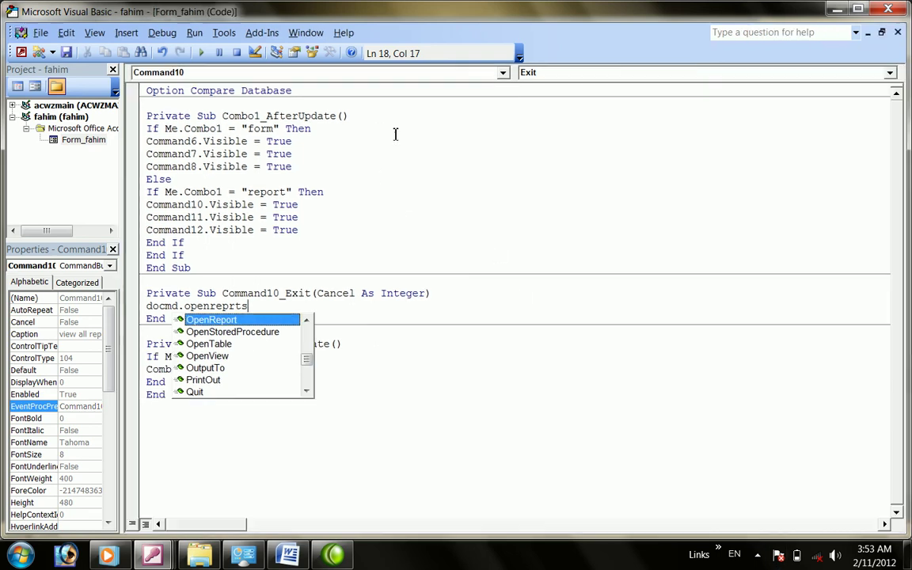
pyautogui.doubleClick(254, 322)
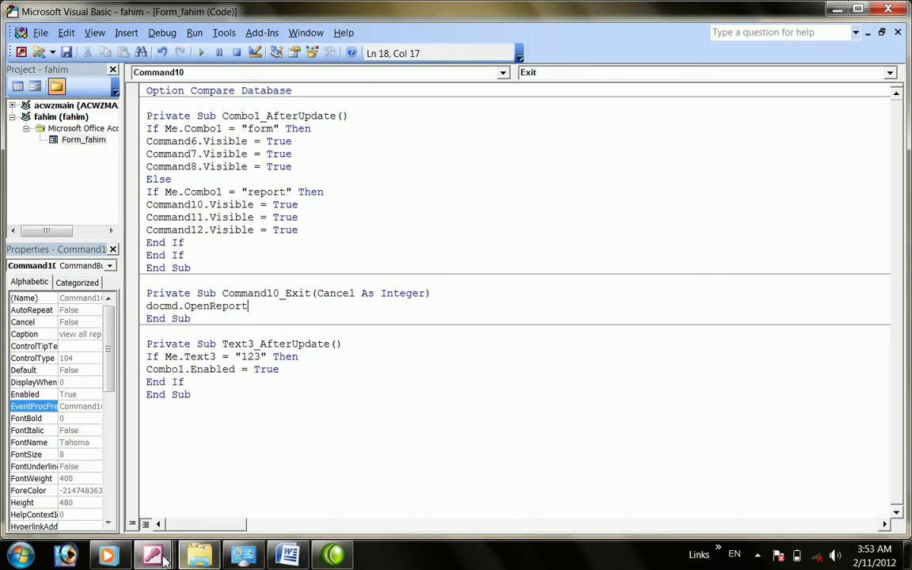
# Back in the fahim form design, select the data sheet title and close the property sheet
pyautogui.moveTo(153, 555)
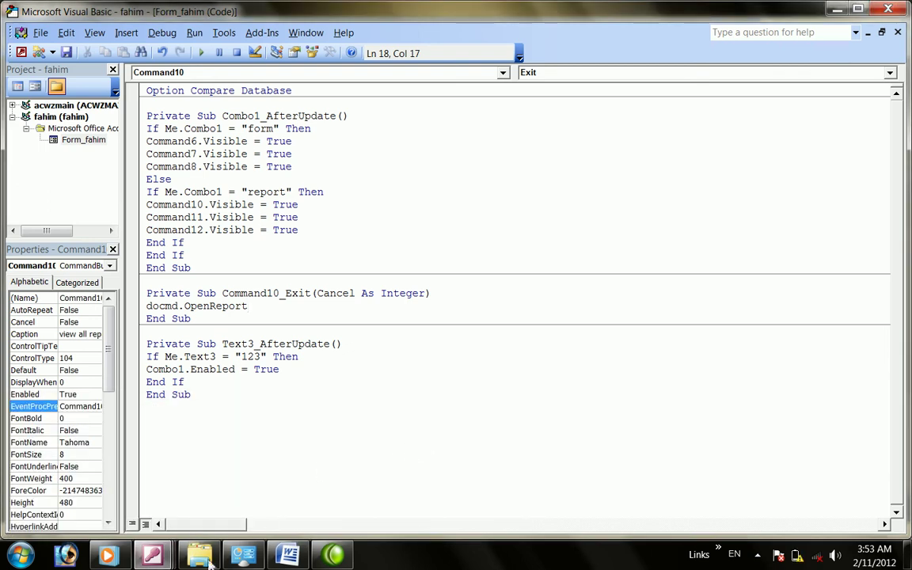
pyautogui.click(291, 476)
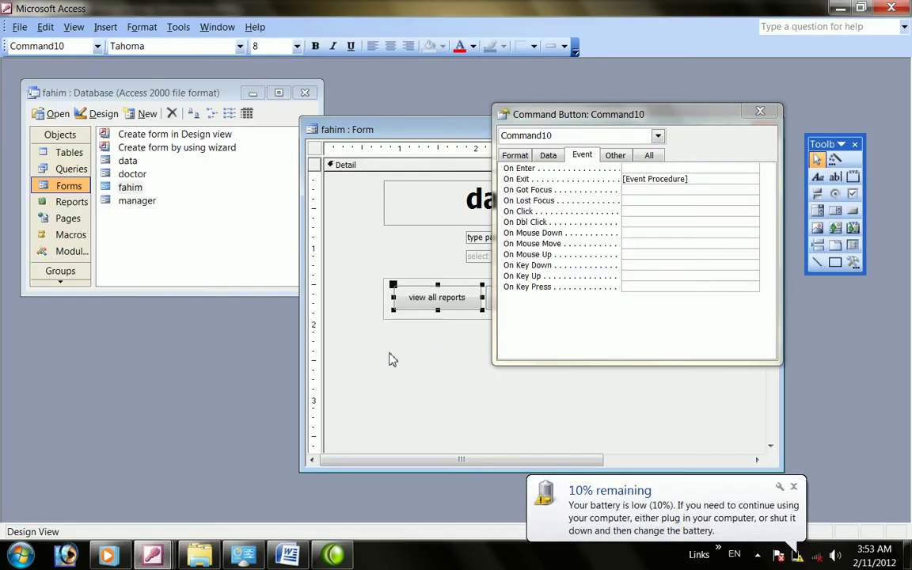
pyautogui.moveTo(160, 560)
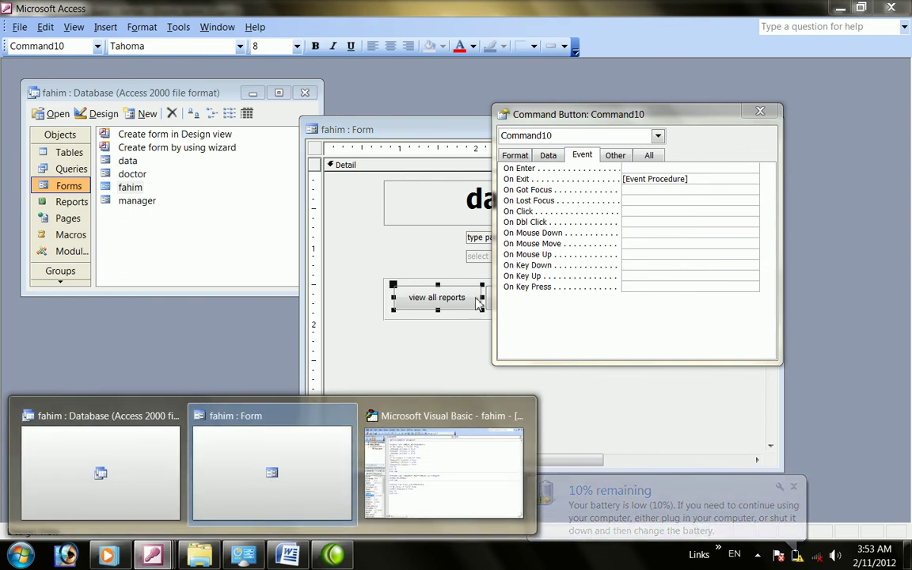
pyautogui.click(415, 225)
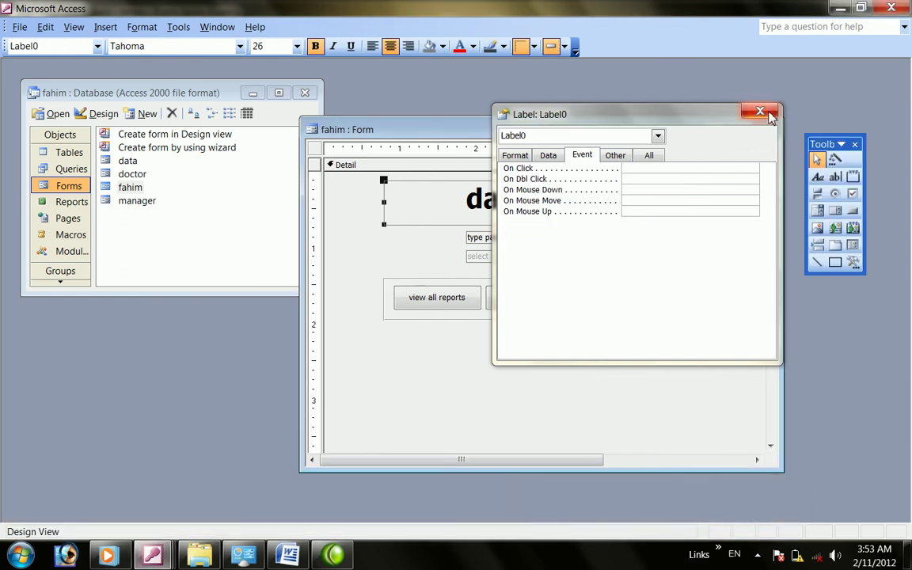
pyautogui.click(762, 113)
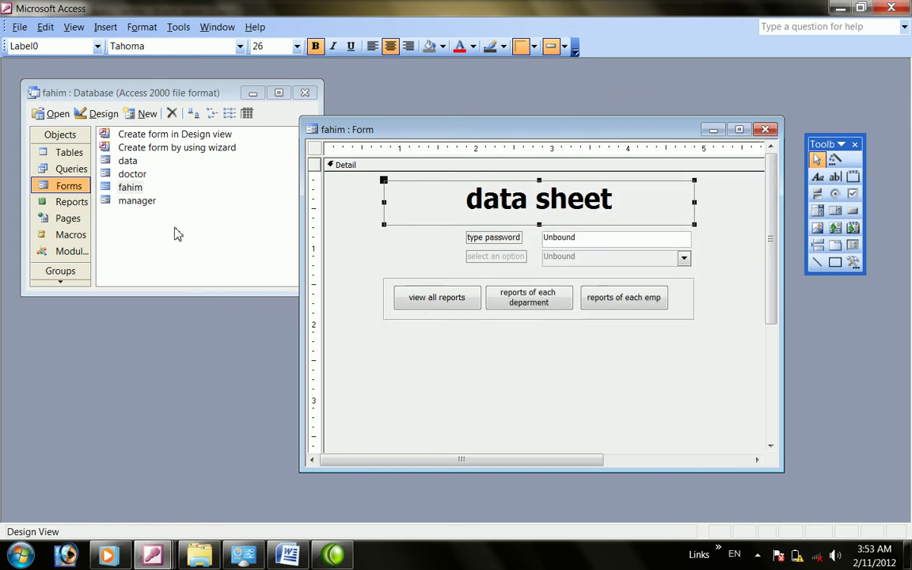
pyautogui.moveTo(152, 554)
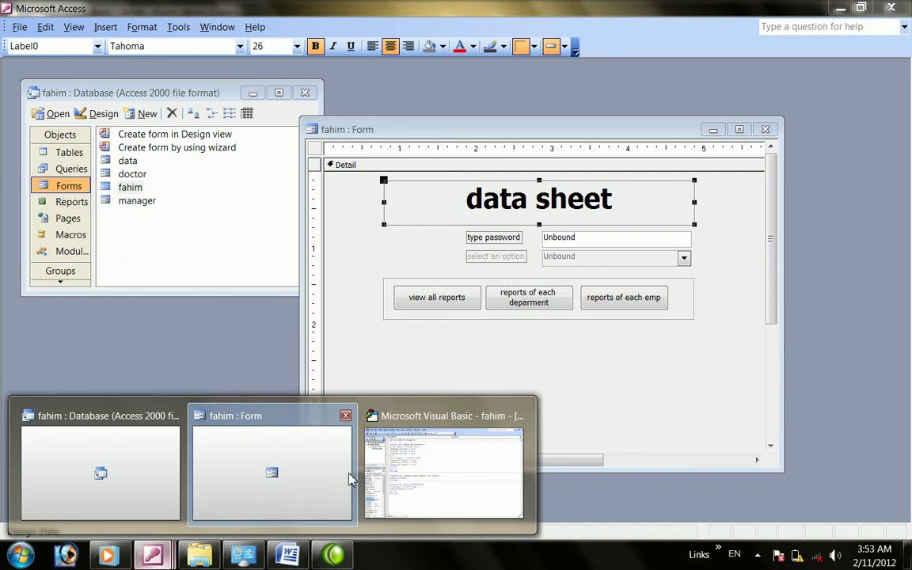
pyautogui.click(278, 473)
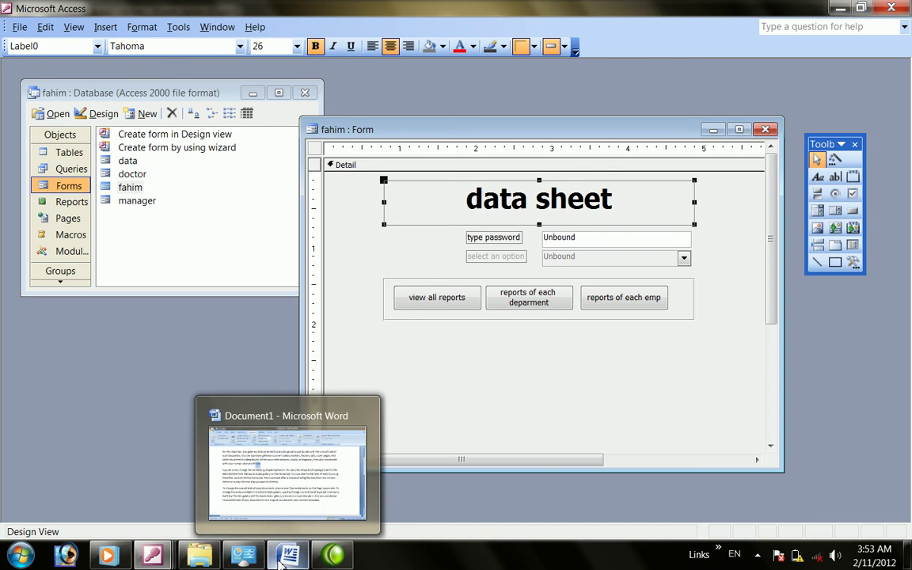
# Delete the unfinished OpenReport line in the code and return to the form design
pyautogui.click(282, 561)
pyautogui.moveTo(153, 554)
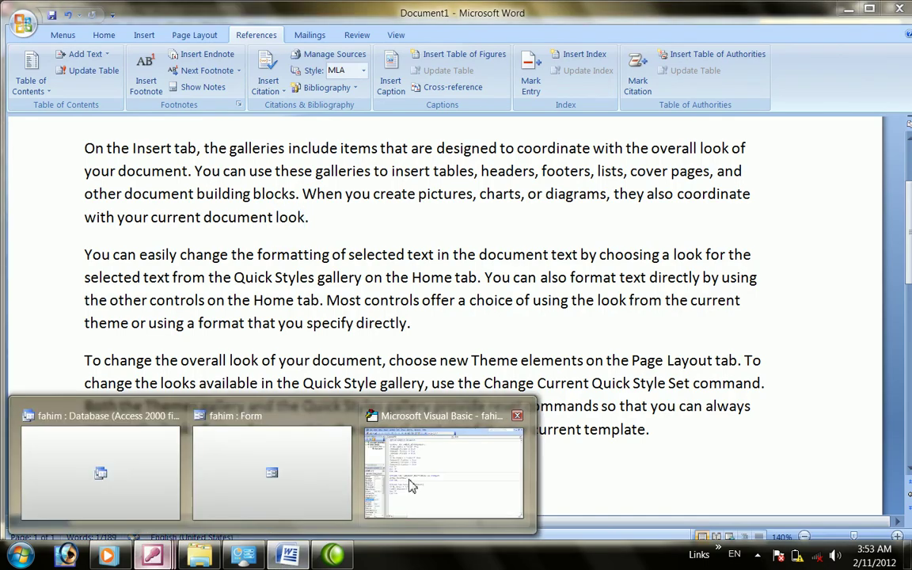
pyautogui.click(410, 486)
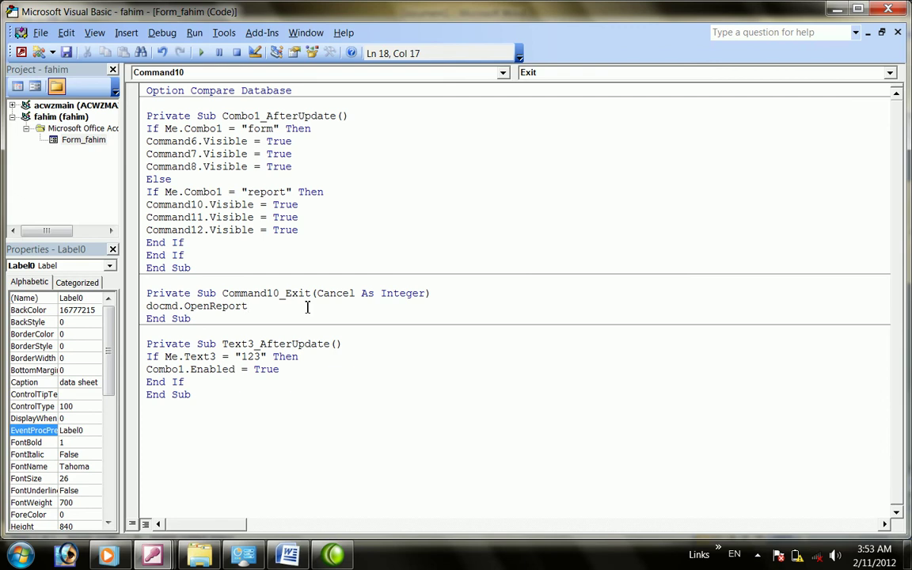
pyautogui.press('BackSpace')
pyautogui.press('BackSpace')
pyautogui.press('BackSpace')
pyautogui.press('BackSpace')
pyautogui.press('BackSpace')
pyautogui.press('BackSpace')
pyautogui.press('BackSpace')
pyautogui.press('BackSpace')
pyautogui.press('BackSpace')
pyautogui.press('BackSpace')
pyautogui.press('BackSpace')
pyautogui.press('BackSpace')
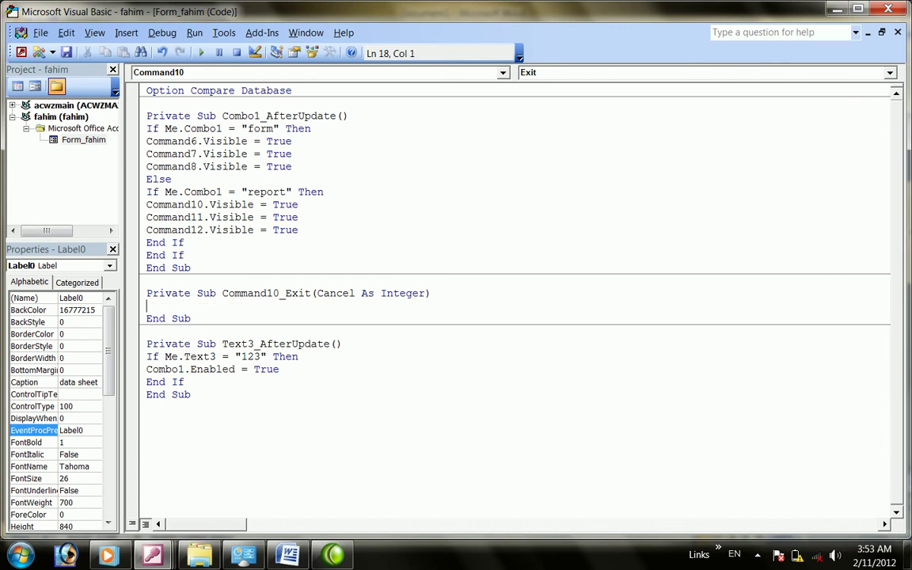
pyautogui.hotkey('alt', 'F11')
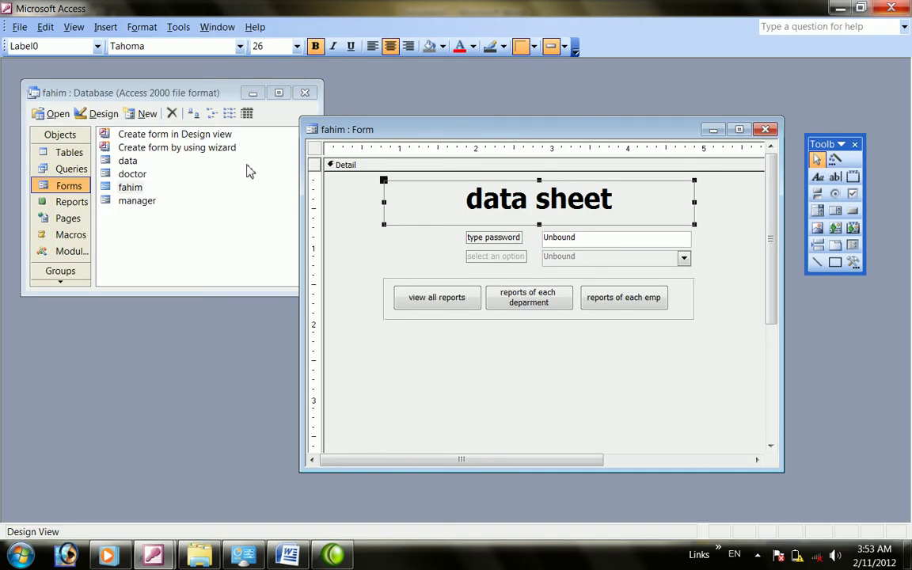
# Generate a tabular AutoReport from the data table
pyautogui.click(190, 196)
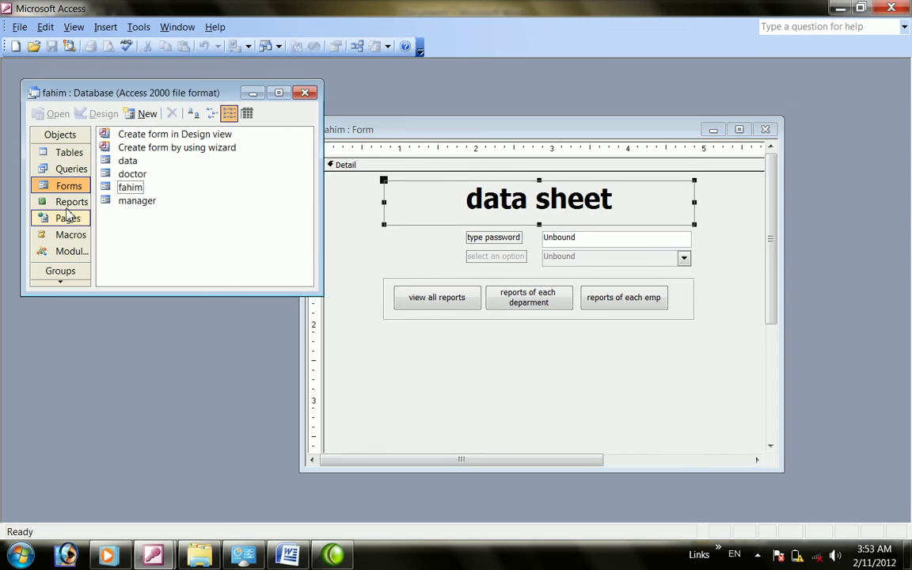
pyautogui.click(69, 202)
pyautogui.click(115, 115)
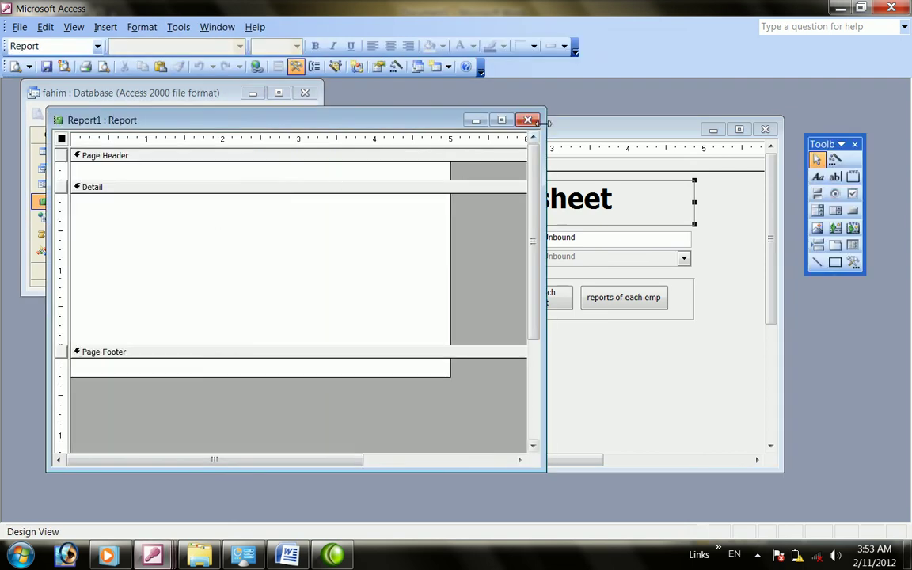
pyautogui.click(530, 118)
pyautogui.click(157, 114)
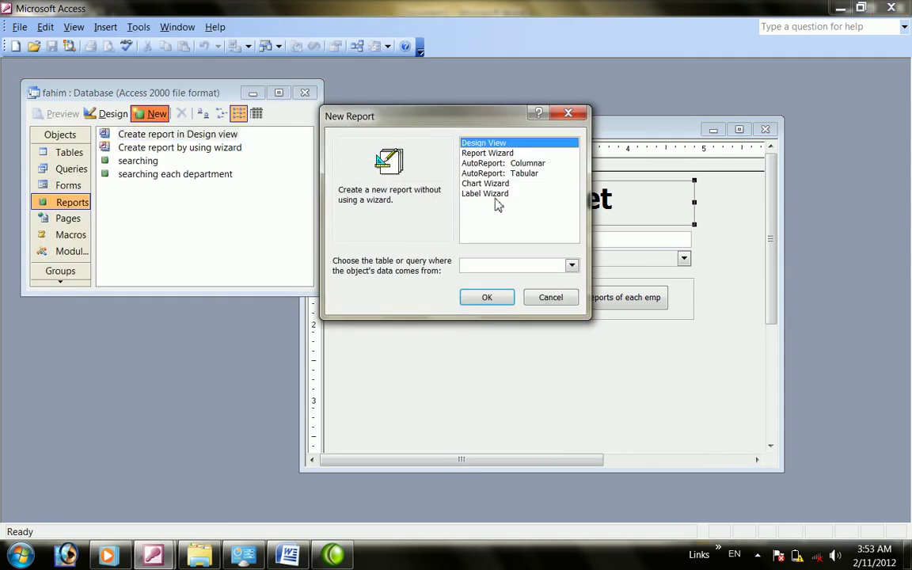
pyautogui.click(503, 174)
pyautogui.click(572, 266)
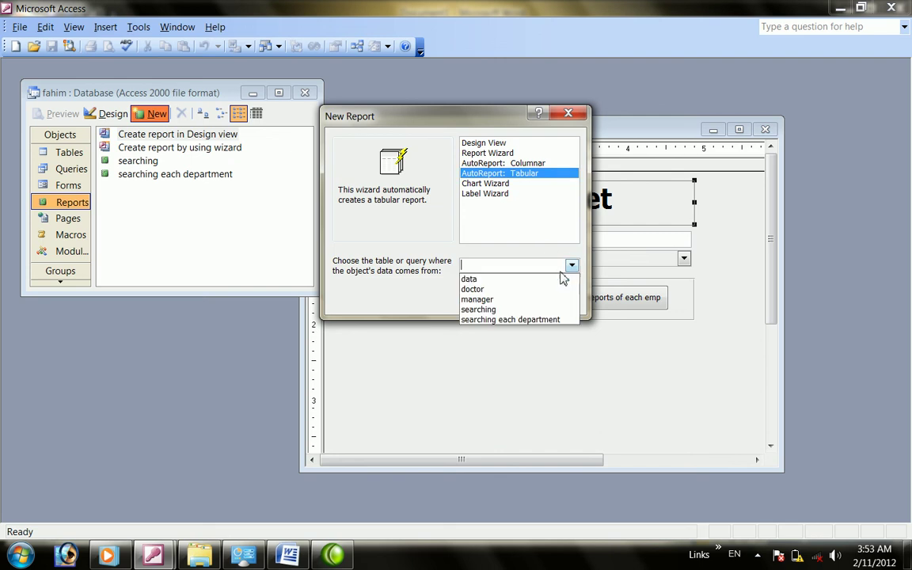
pyautogui.click(486, 282)
pyautogui.click(482, 297)
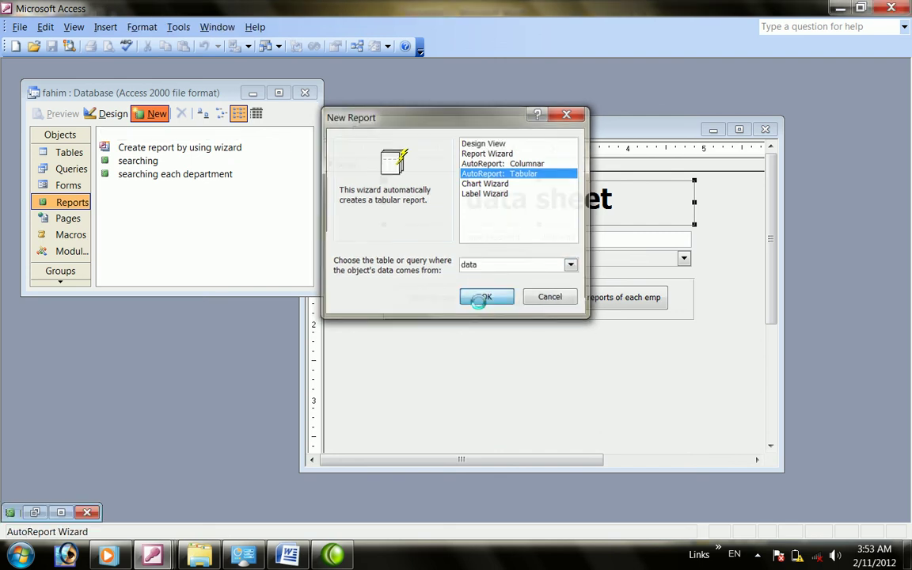
# Close the report preview and save the report as 'data'
pyautogui.click(880, 120)
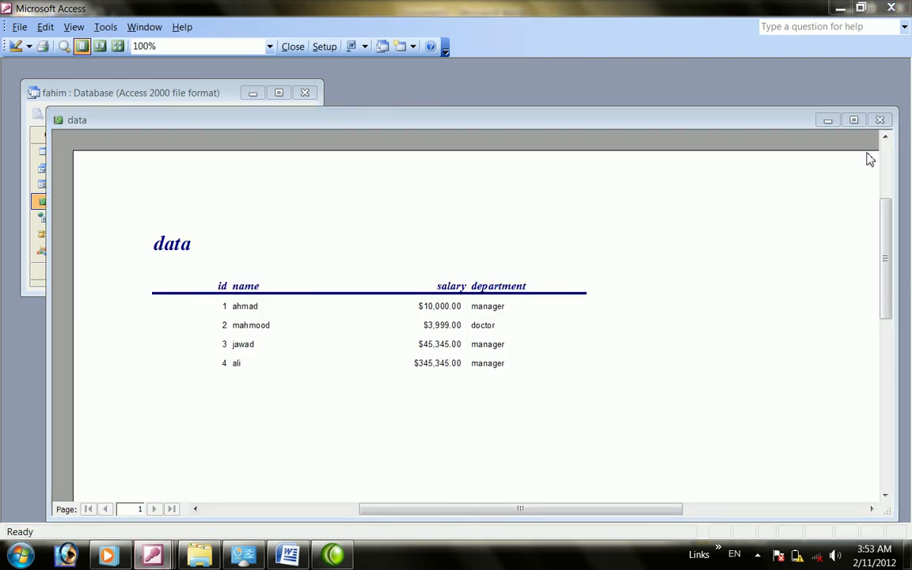
pyautogui.click(401, 317)
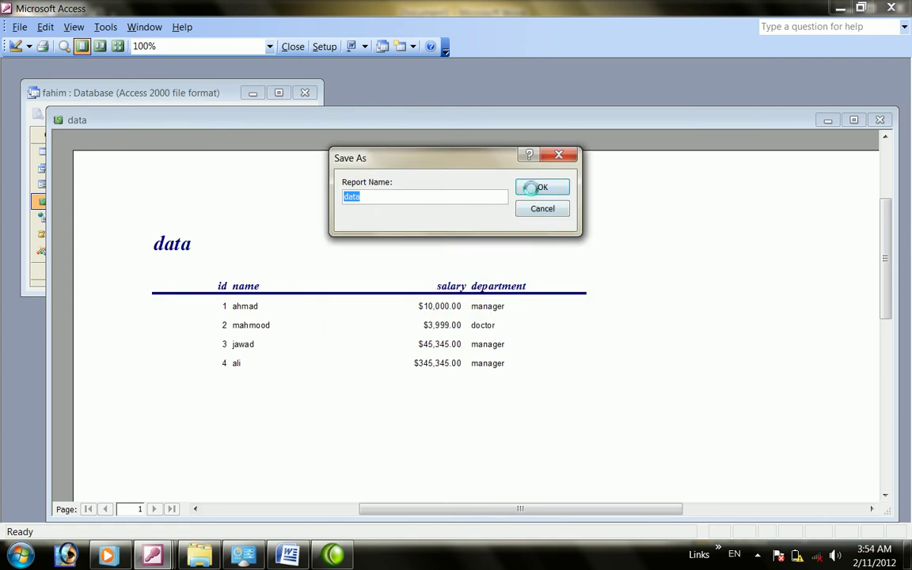
pyautogui.click(545, 188)
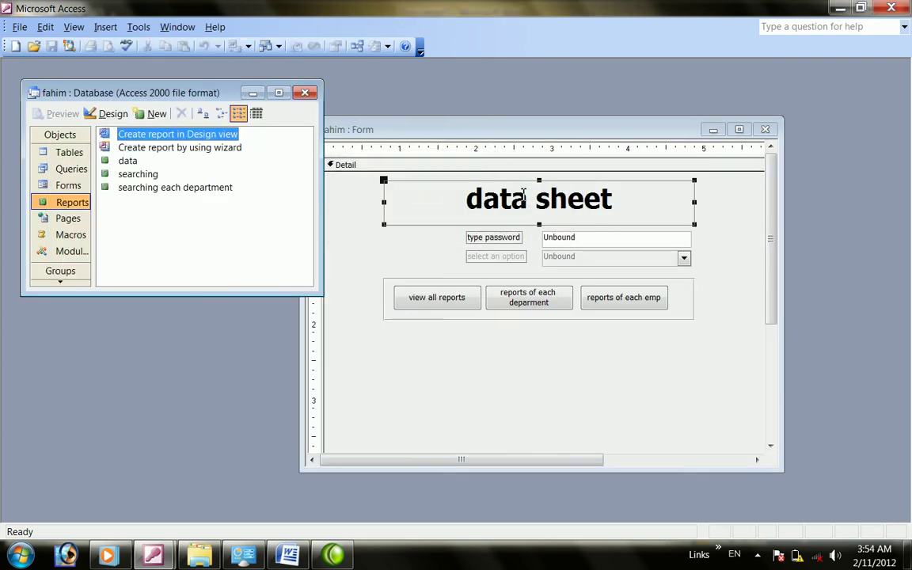
# Write docmd.OpenReport "data",acViewPreview in Command10's On Exit procedure and return to Access
pyautogui.rightClick(438, 305)
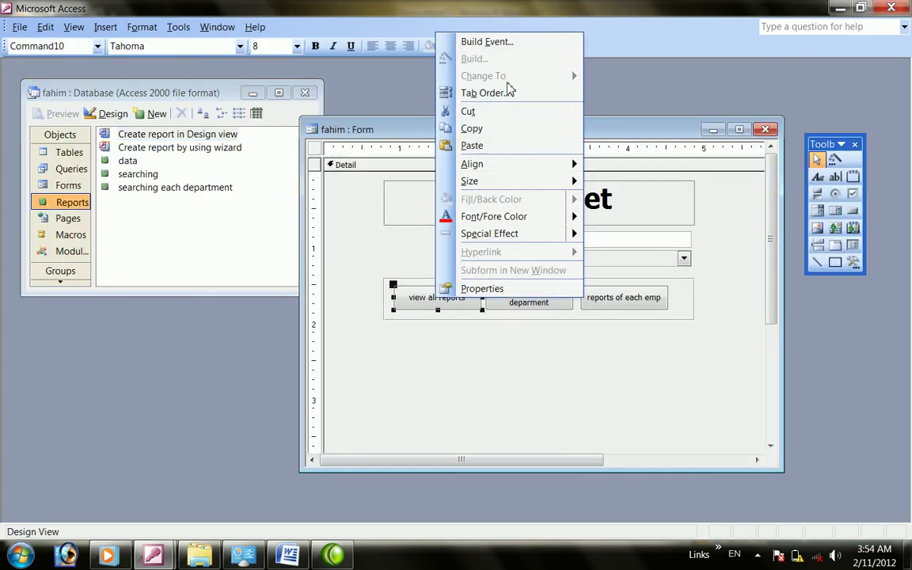
pyautogui.click(469, 288)
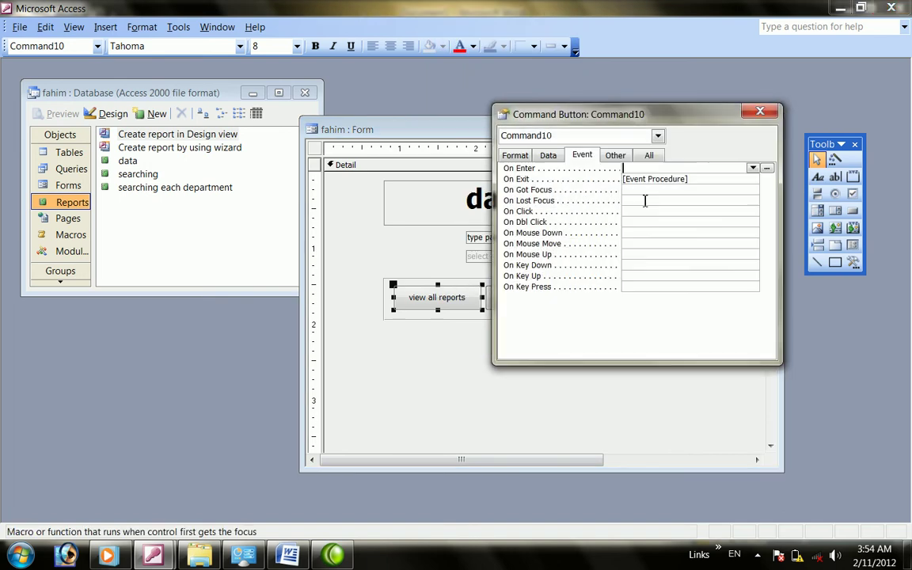
pyautogui.click(703, 177)
pyautogui.click(767, 179)
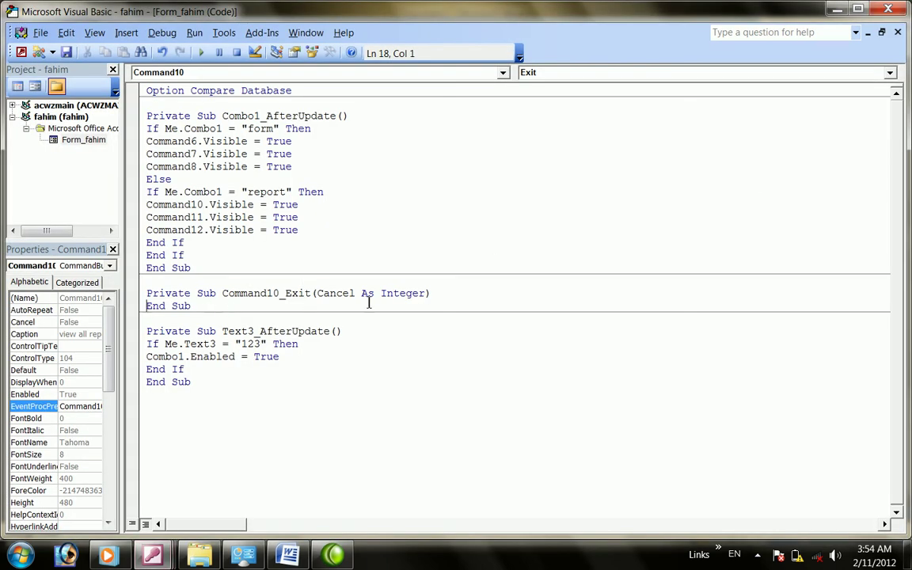
pyautogui.click(451, 293)
pyautogui.press('Return')
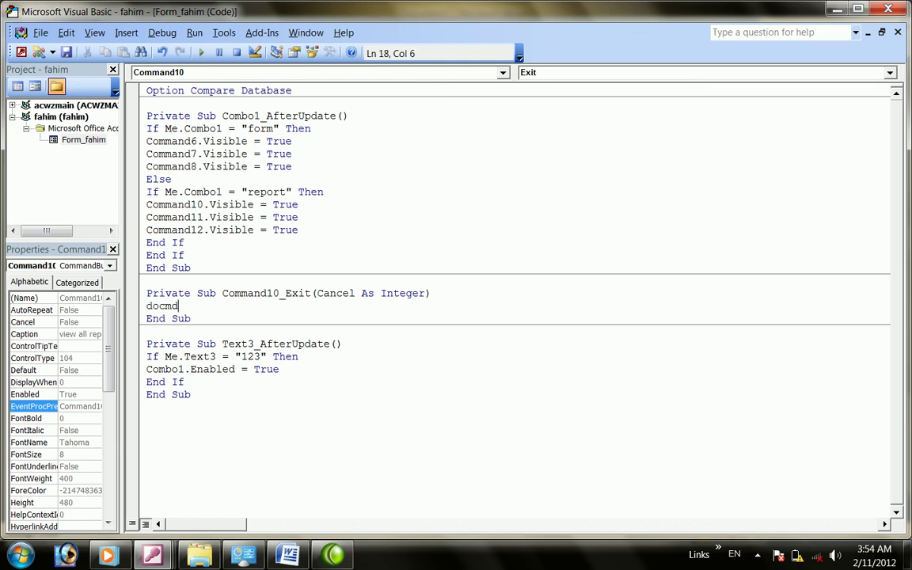
pyautogui.write('docmd.')
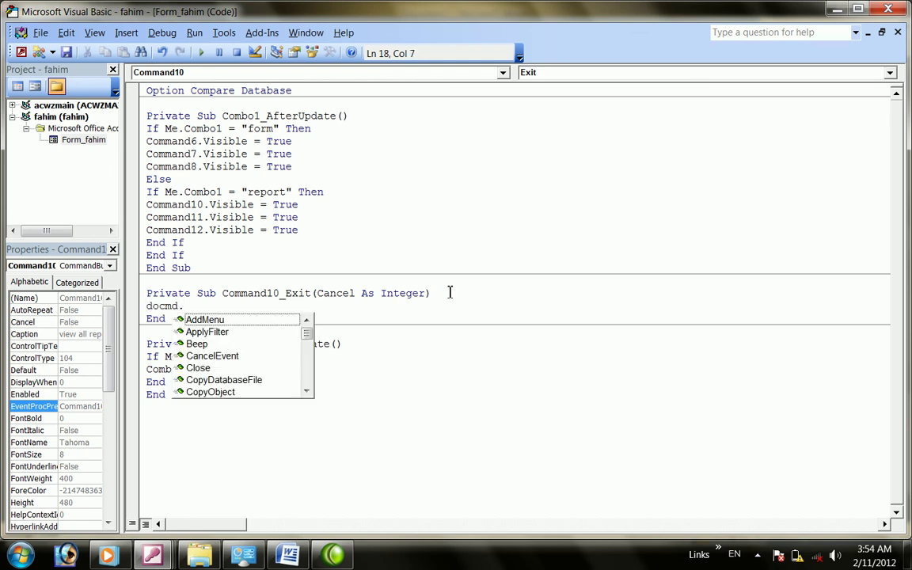
pyautogui.write('openre')
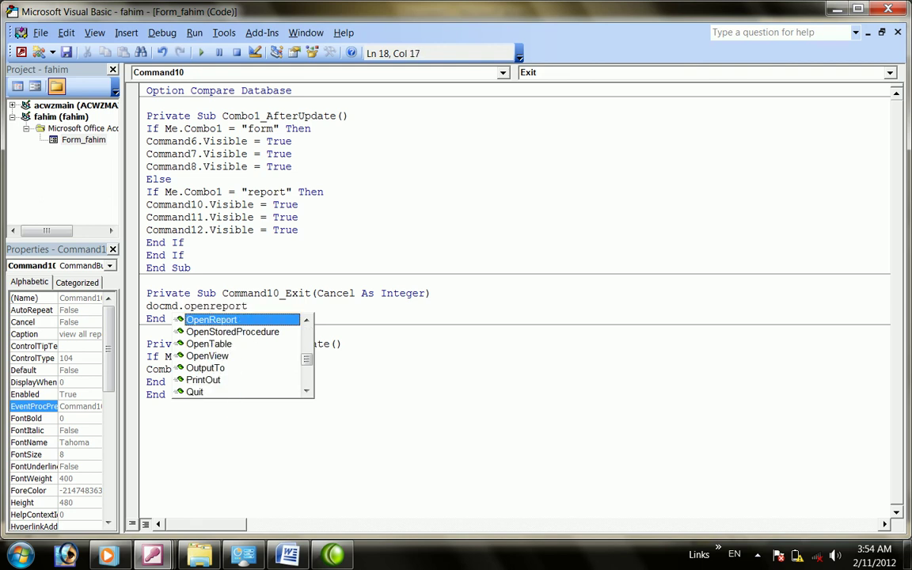
pyautogui.write('port')
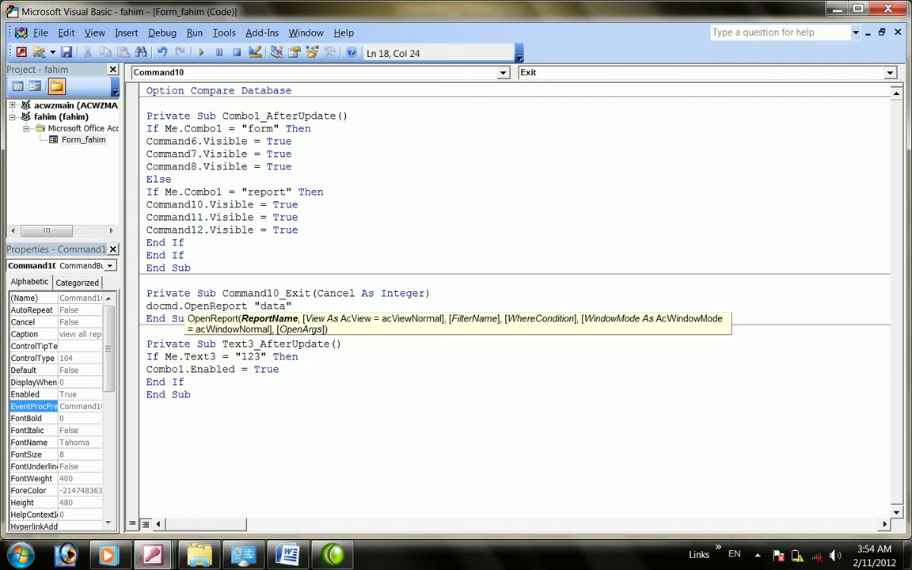
pyautogui.write('"data",')
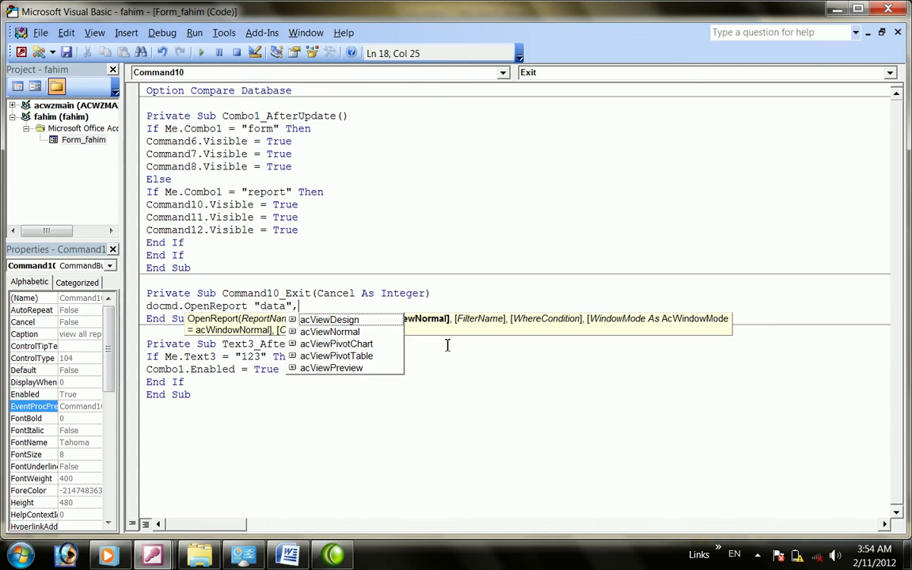
pyautogui.doubleClick(314, 370)
pyautogui.hotkey('alt', 'q')
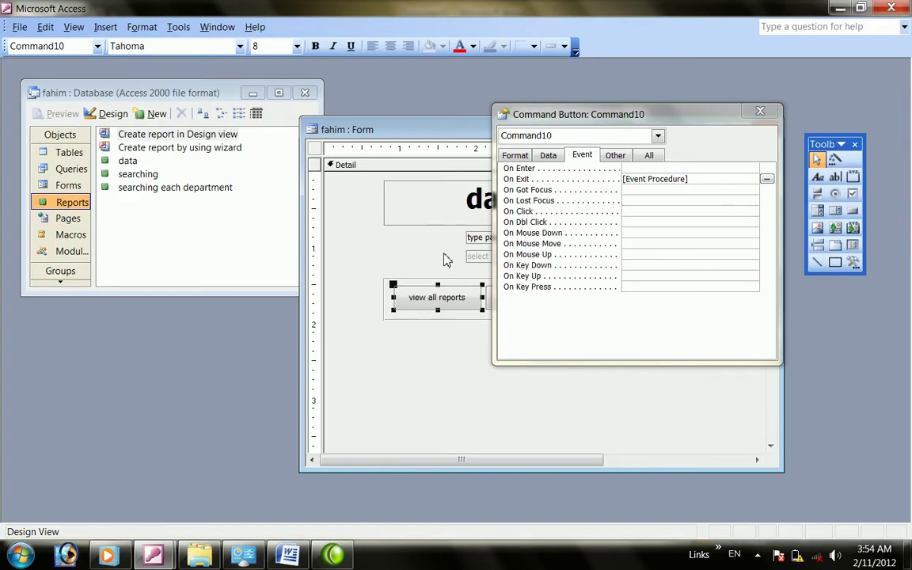
# Close the Command10 property sheet and select the searching each department report
pyautogui.moveTo(711, 110); pyautogui.dragTo(703, 146)
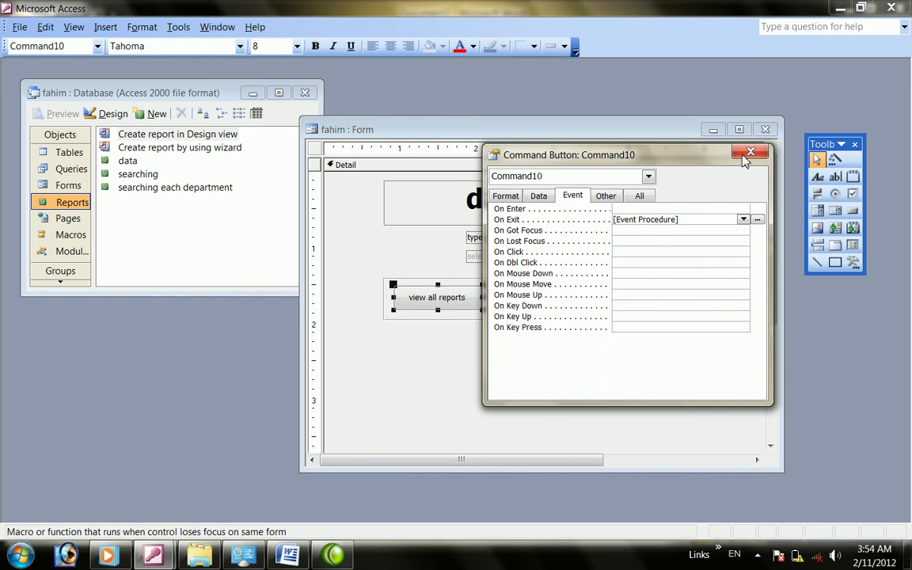
pyautogui.click(754, 149)
pyautogui.rightClick(528, 308)
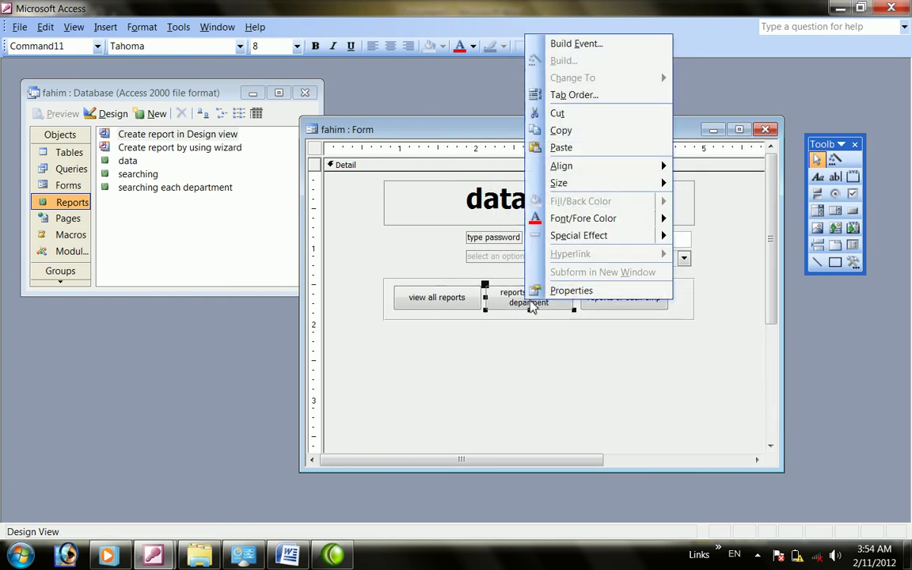
pyautogui.click(529, 364)
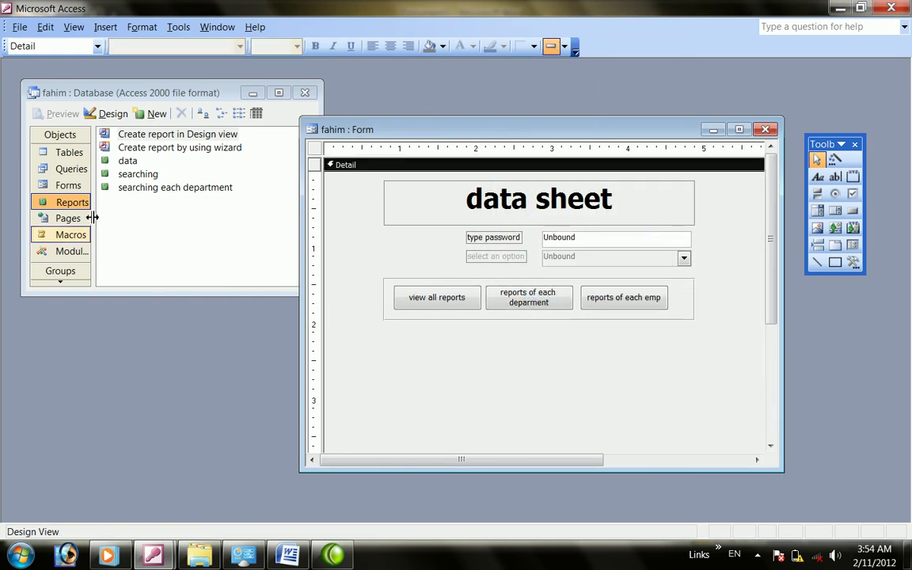
pyautogui.click(131, 190)
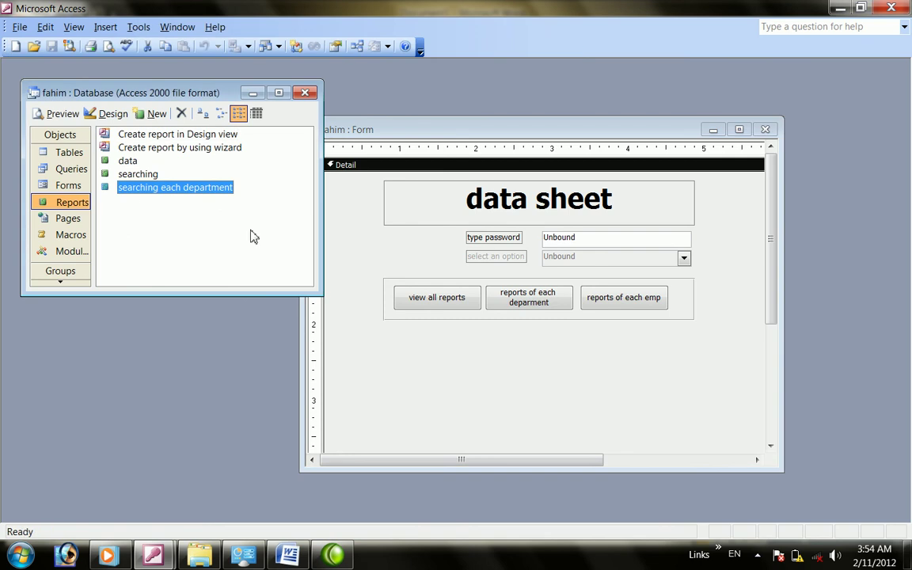
# Inspect Command11's On Exit and On Enter events, then close its property sheet
pyautogui.rightClick(548, 309)
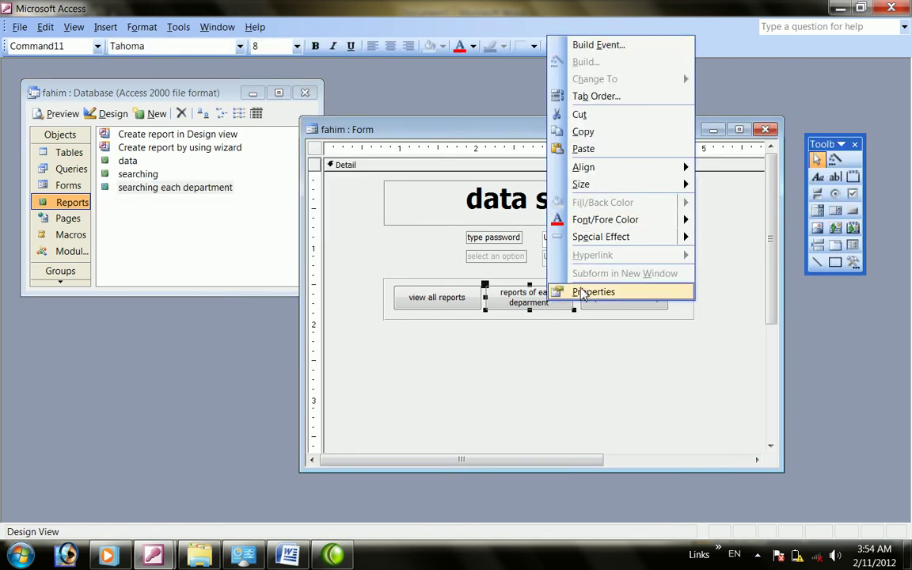
pyautogui.click(582, 291)
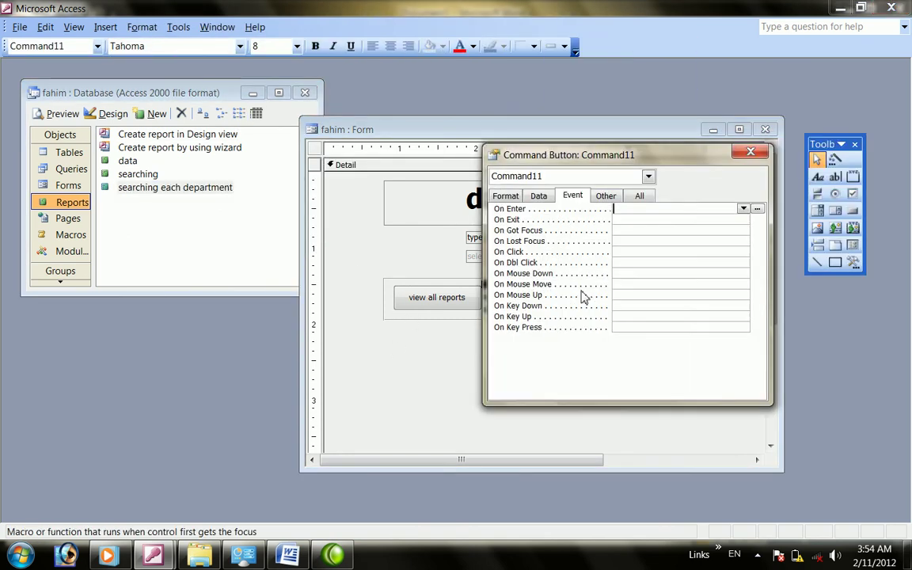
pyautogui.click(623, 220)
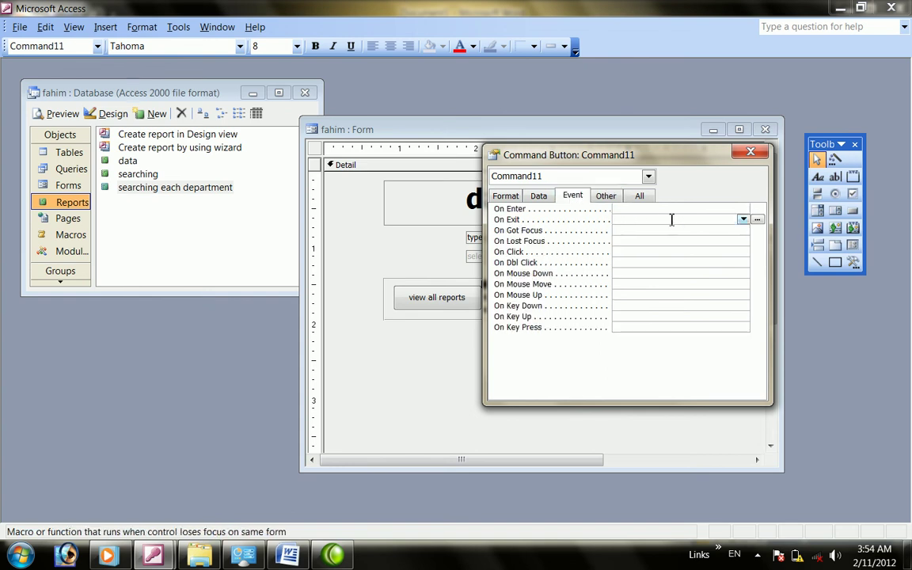
pyautogui.click(738, 210)
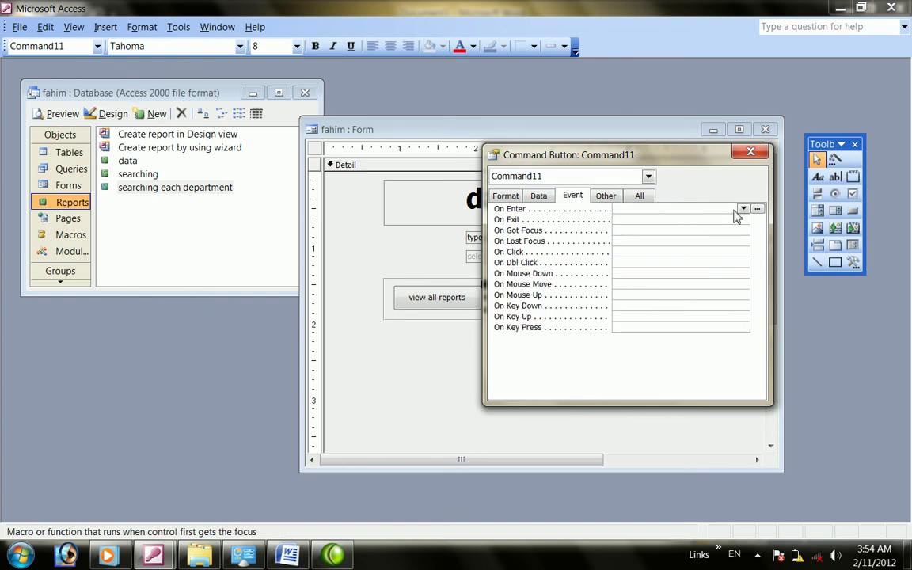
pyautogui.click(750, 151)
pyautogui.click(519, 366)
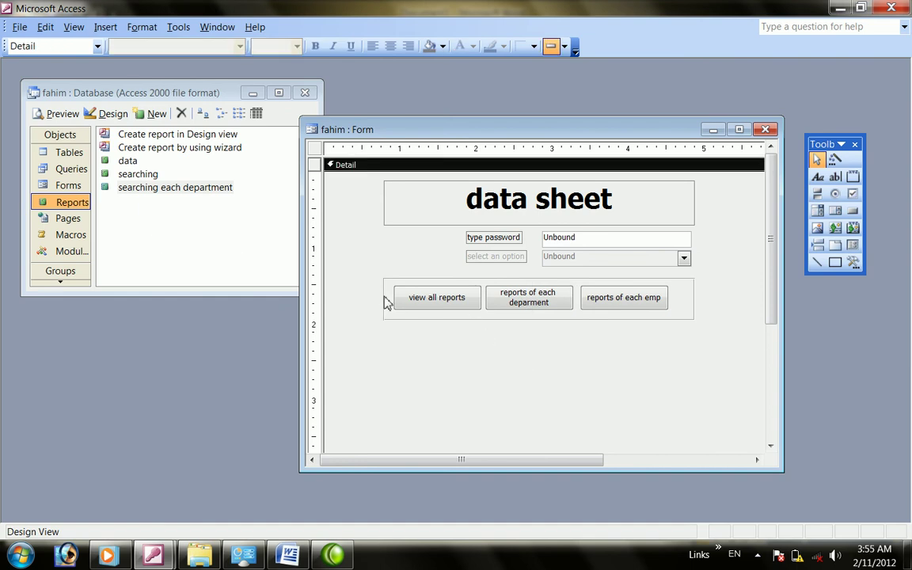
# Run the form, enter the password, and open the data report with view all reports
pyautogui.click(74, 27)
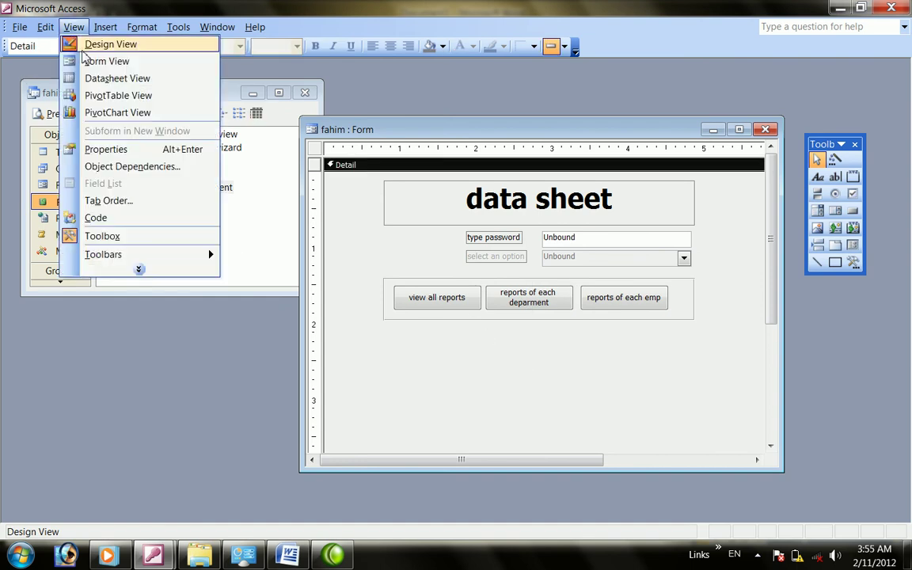
pyautogui.click(94, 65)
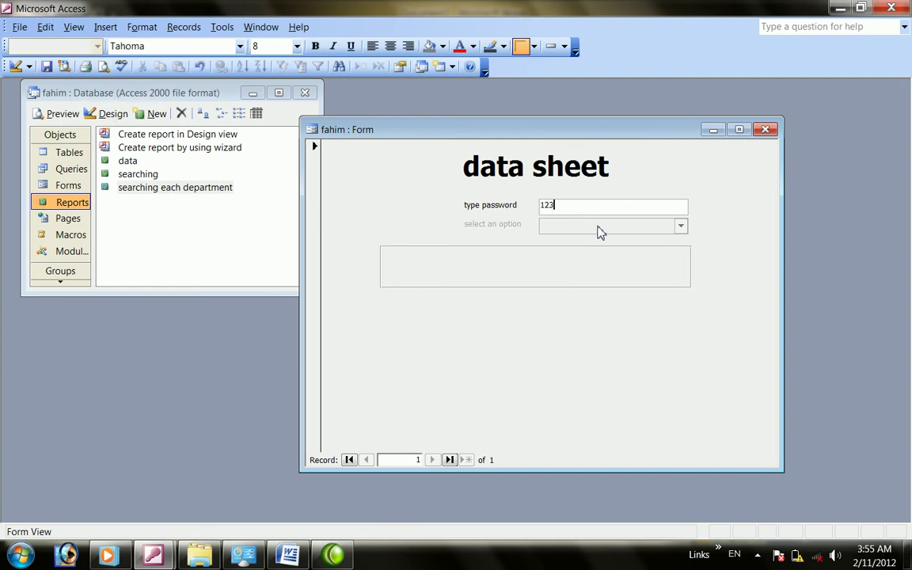
pyautogui.press('Return')
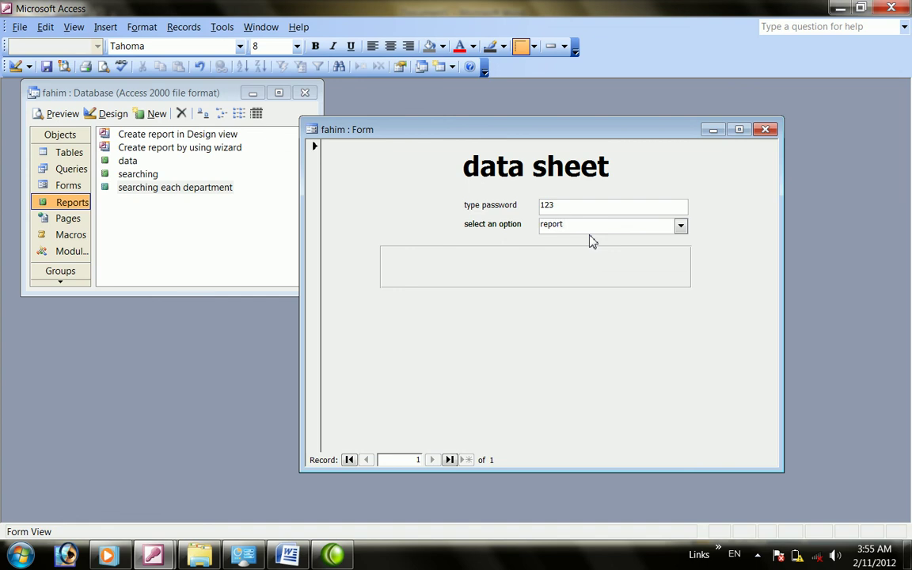
pyautogui.click(457, 267)
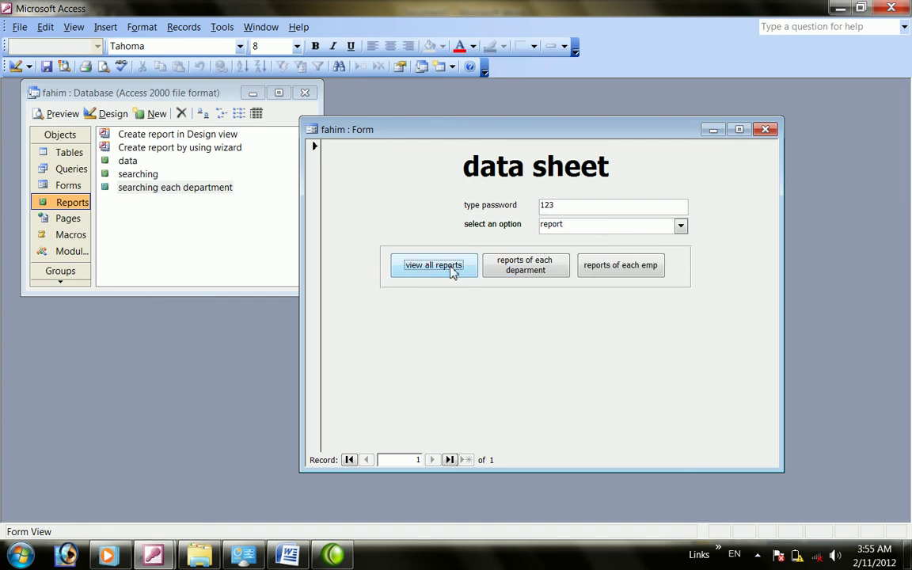
pyautogui.click(443, 272)
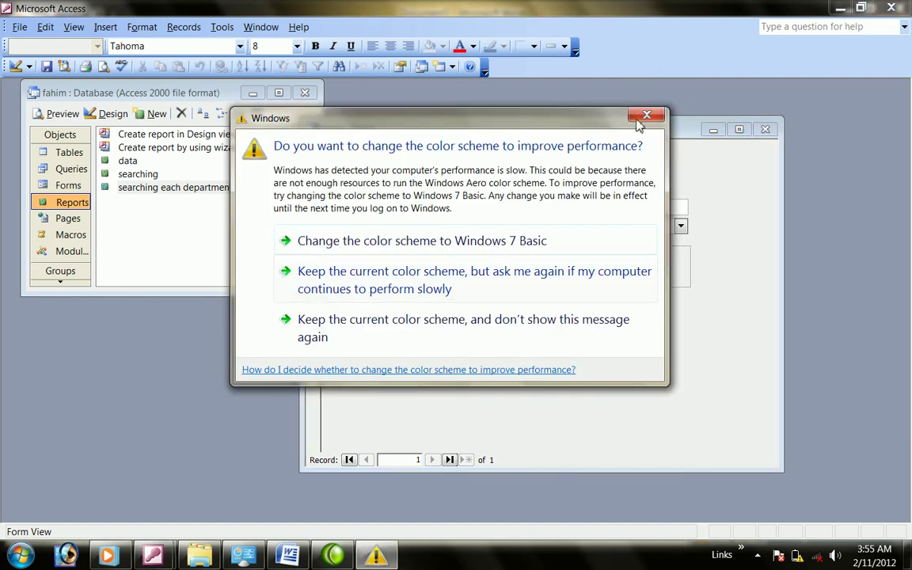
pyautogui.click(640, 119)
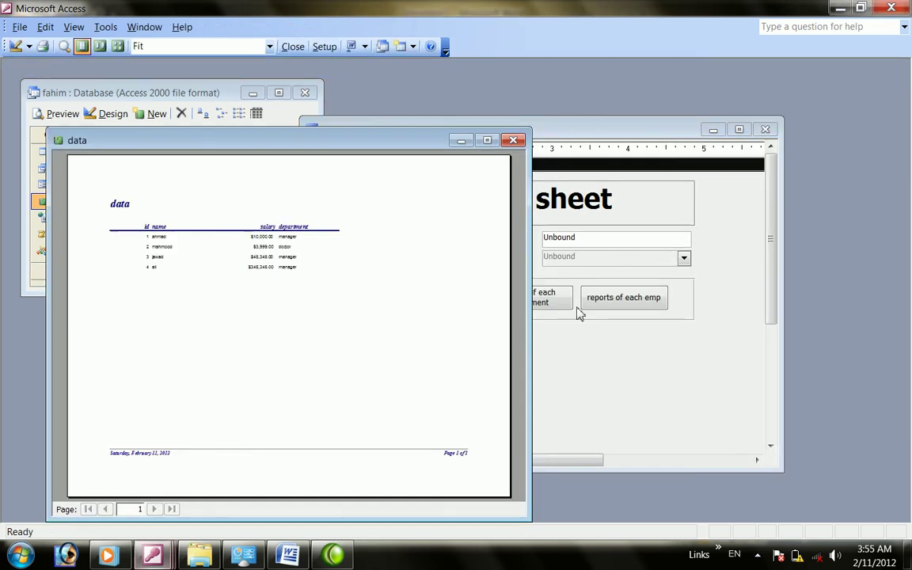
pyautogui.click(516, 141)
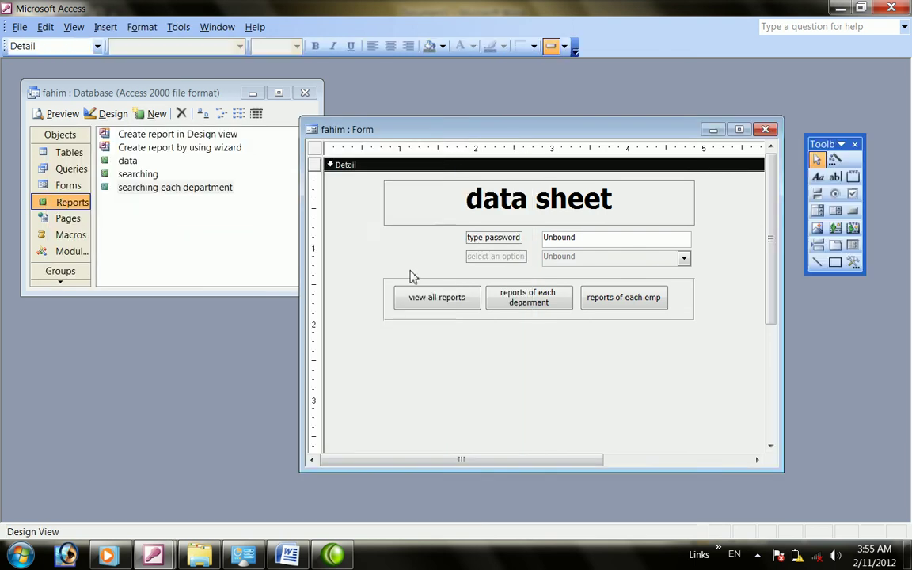
pyautogui.click(424, 297)
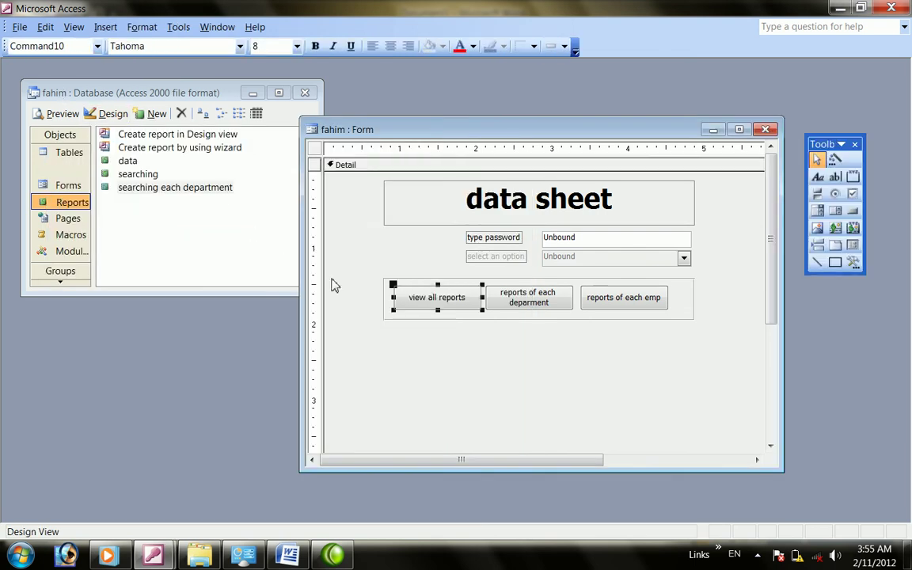
# Retest with the password and 'report' option, then maximize the data report preview
pyautogui.click(73, 27)
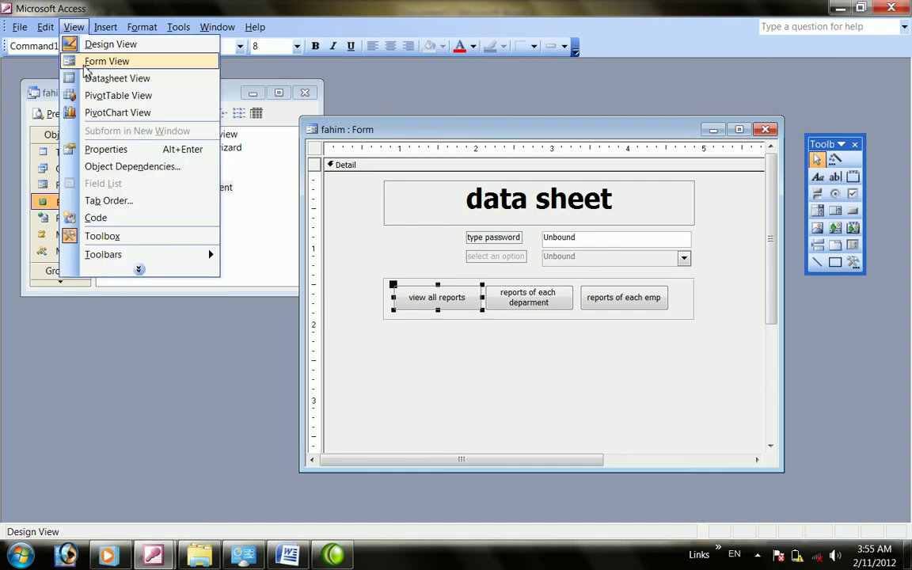
pyautogui.click(96, 60)
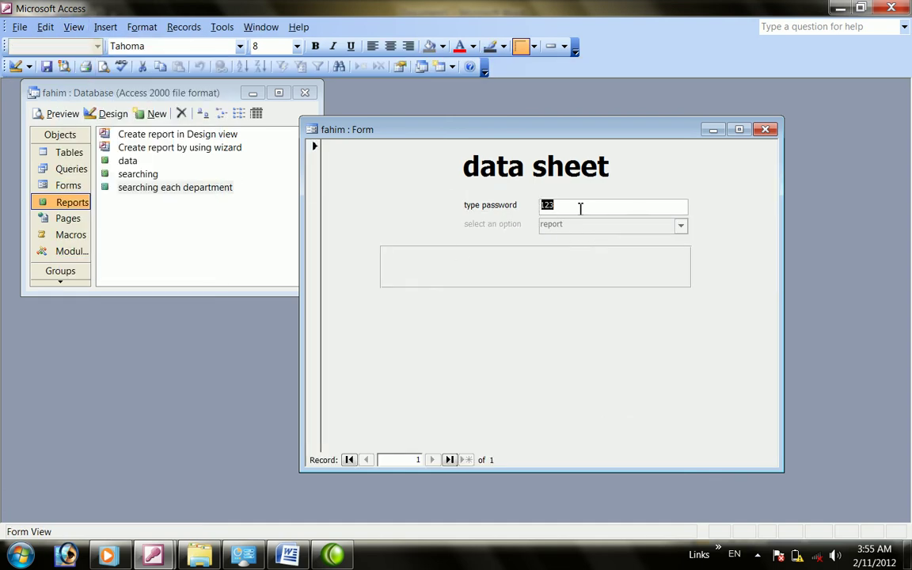
pyautogui.press('BackSpace')
pyautogui.press('Return')
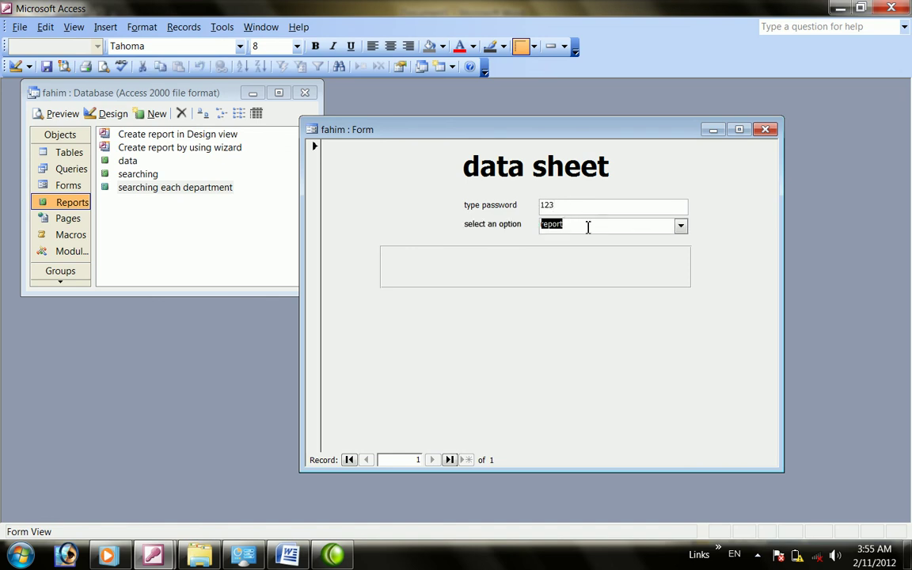
pyautogui.hotkey('shift', 'Tab')
pyautogui.click(574, 227)
pyautogui.press('Return')
pyautogui.click(446, 267)
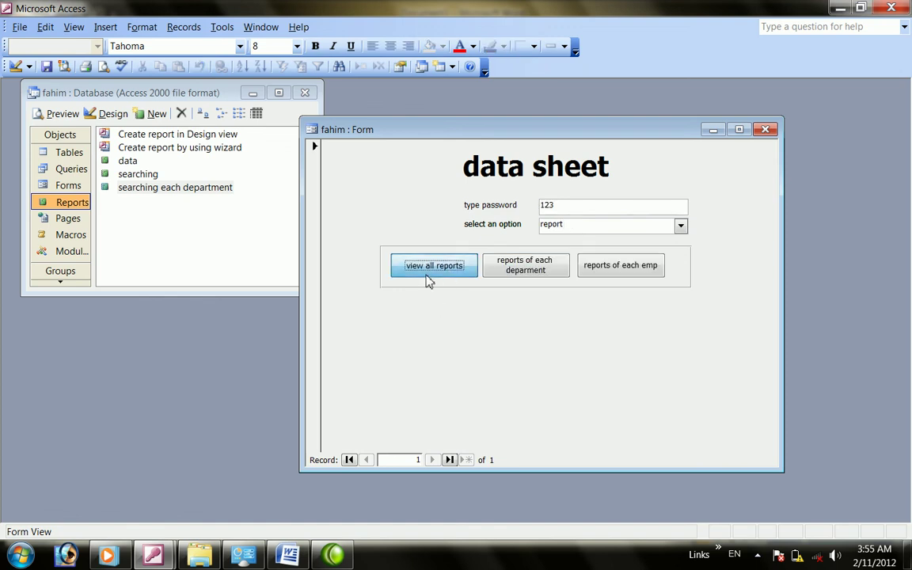
pyautogui.click(16, 69)
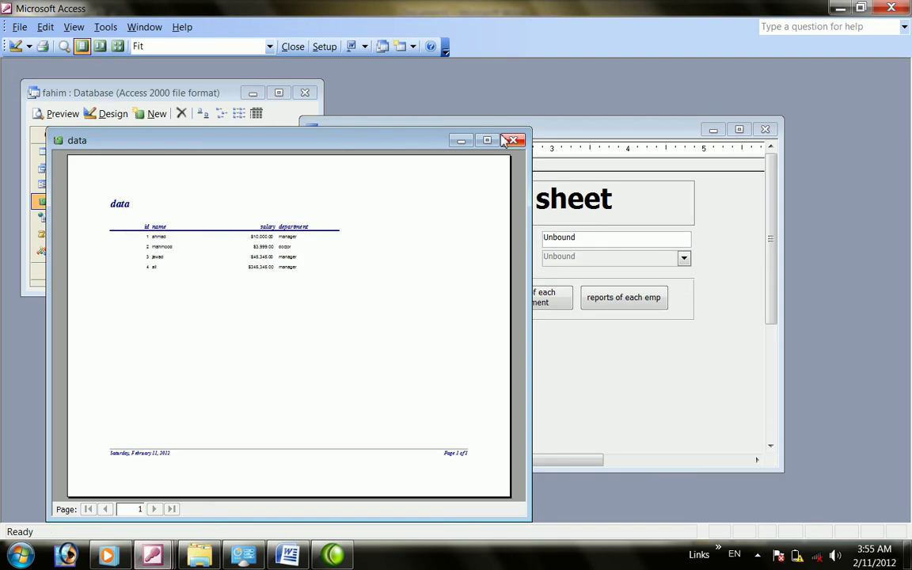
pyautogui.doubleClick(453, 133)
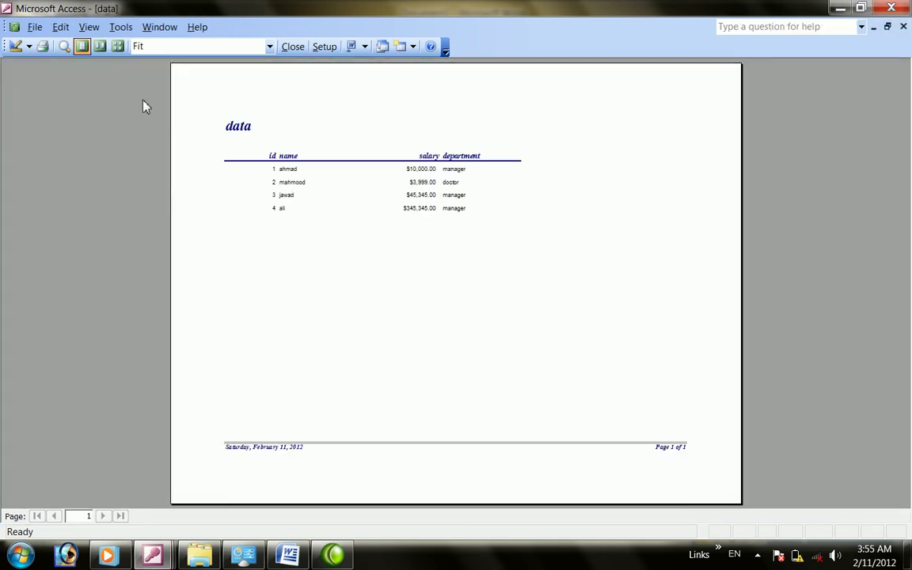
# Close the data report preview
pyautogui.click(291, 47)
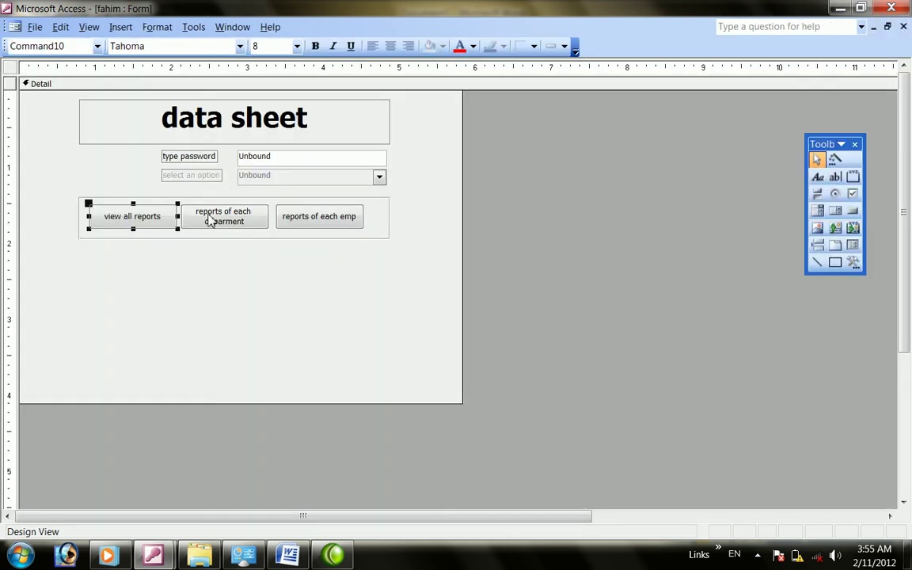
pyautogui.rightClick(208, 213)
pyautogui.click(169, 271)
# Open the On Exit event code builder in the view all reports button's properties
pyautogui.rightClick(146, 216)
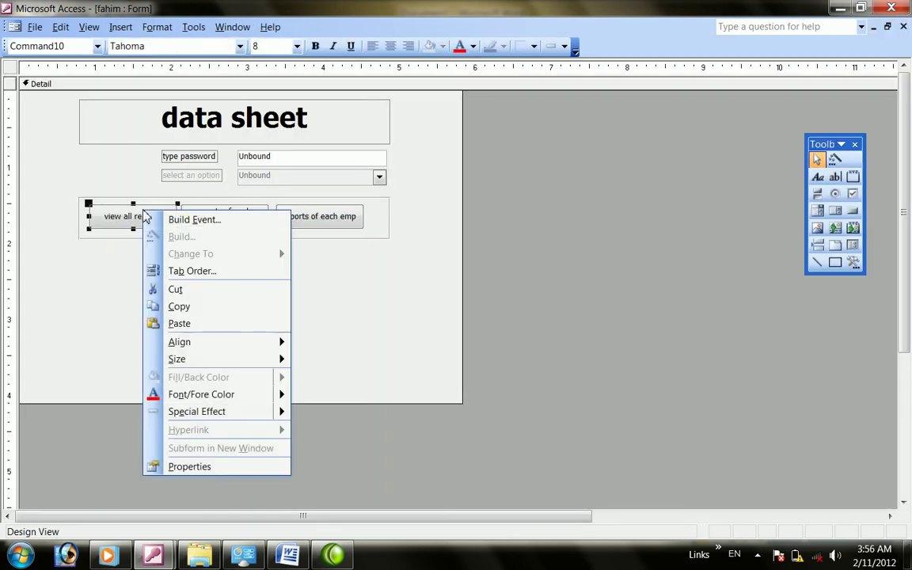
pyautogui.click(183, 220)
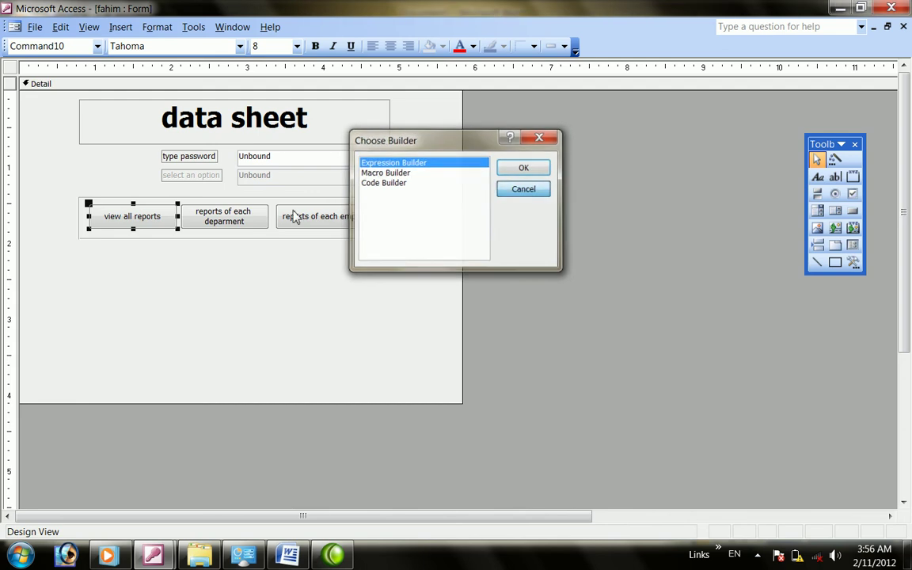
pyautogui.press('Escape')
pyautogui.rightClick(168, 217)
pyautogui.click(210, 475)
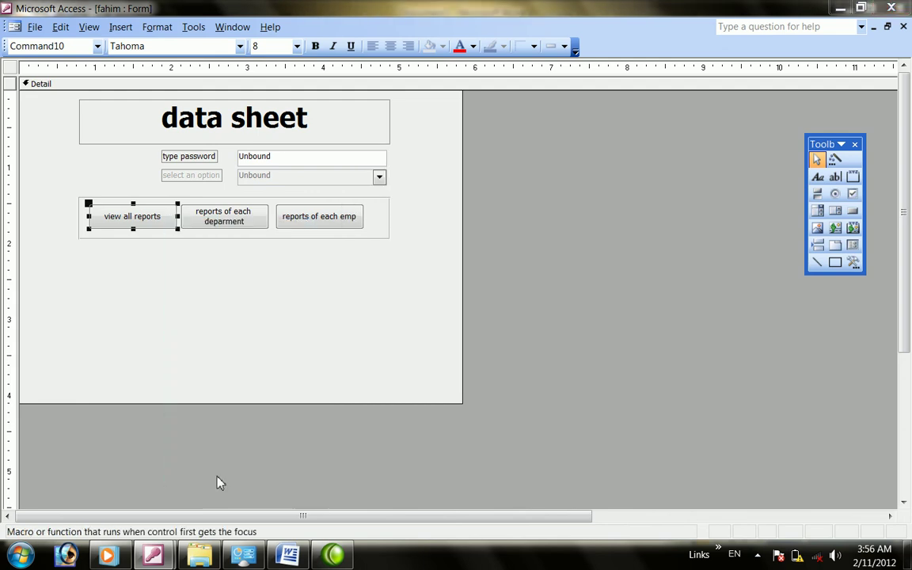
pyautogui.click(665, 220)
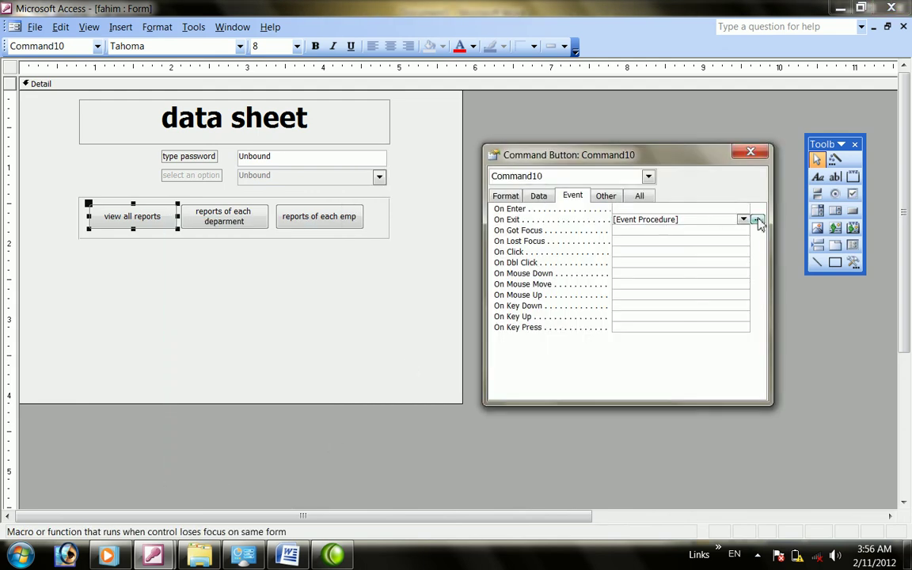
pyautogui.click(758, 219)
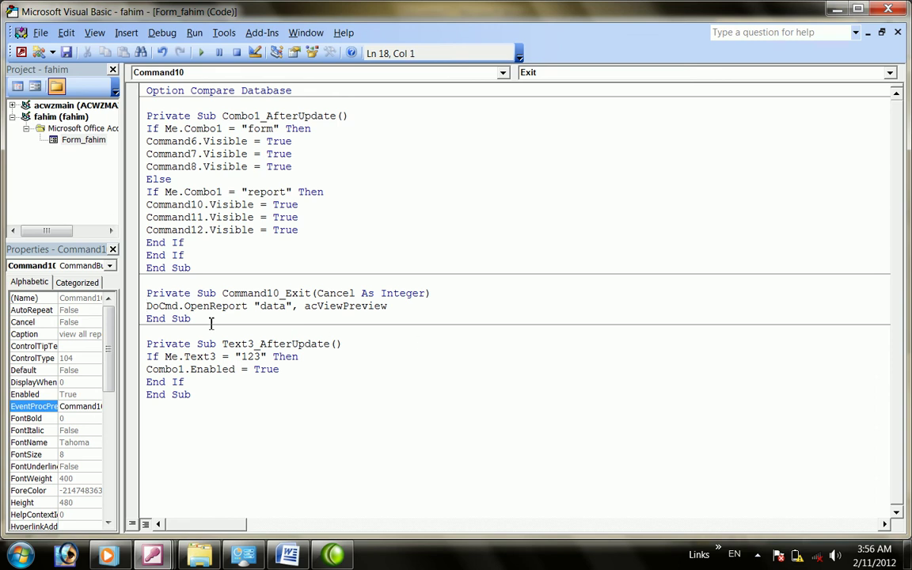
# Rewrite the exit handler as DoCmd.OpenReport "data",acViewPreview and close the code editor
pyautogui.click(252, 307)
pyautogui.press('BackSpace')
pyautogui.press('BackSpace')
pyautogui.press('BackSpace')
pyautogui.press('BackSpace')
pyautogui.press('BackSpace')
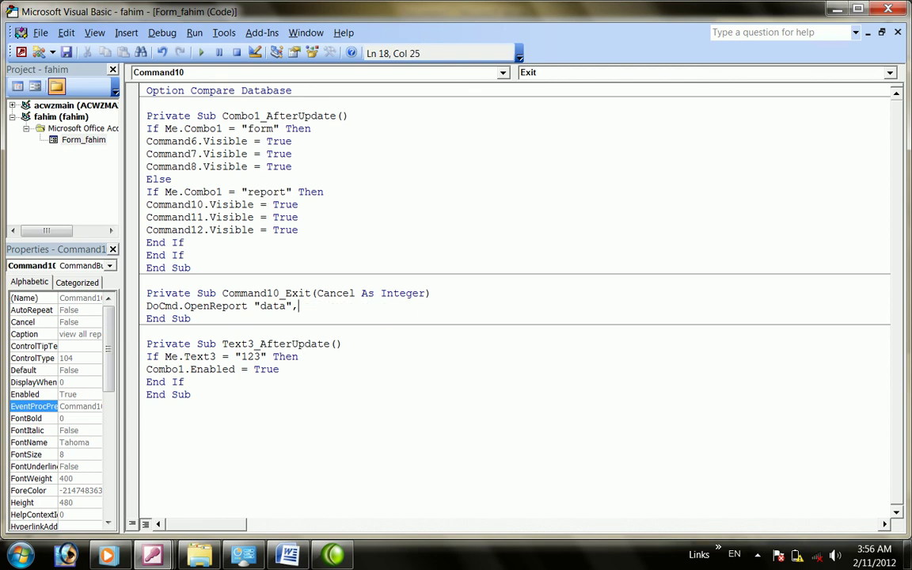
pyautogui.write(',,,')
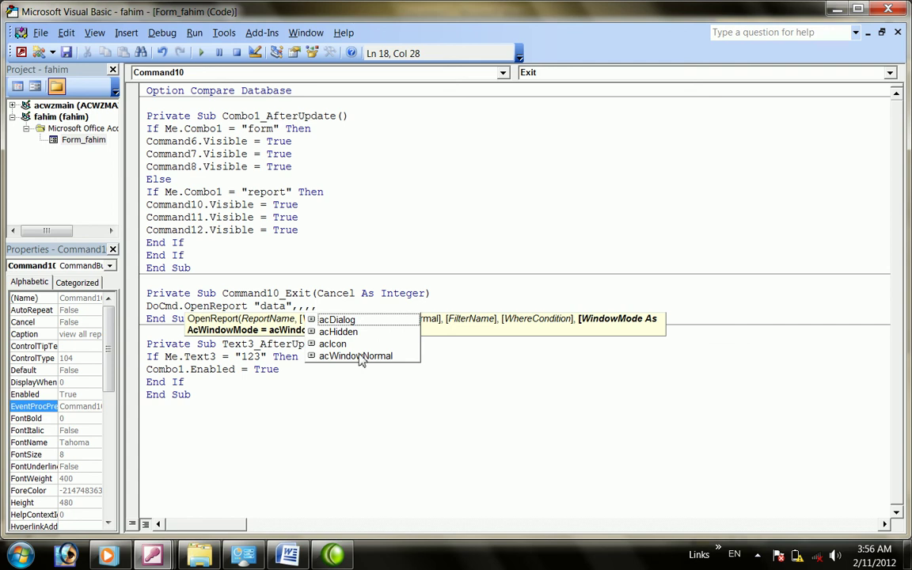
pyautogui.press('BackSpace')
pyautogui.press('BackSpace')
pyautogui.press('BackSpace')
pyautogui.press('BackSpace')
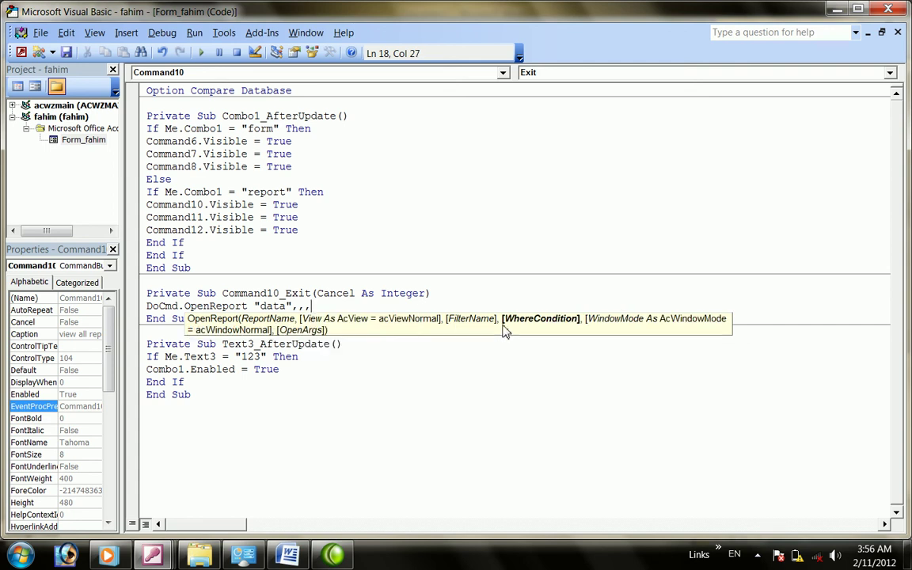
pyautogui.write(',,,,,,,')
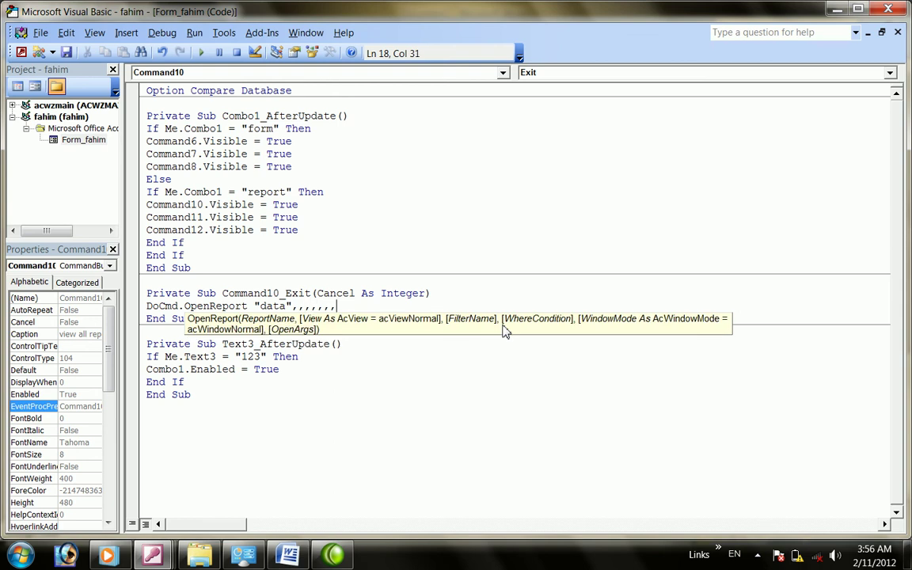
pyautogui.press('BackSpace')
pyautogui.press('BackSpace')
pyautogui.press('BackSpace')
pyautogui.press('BackSpace')
pyautogui.press('BackSpace')
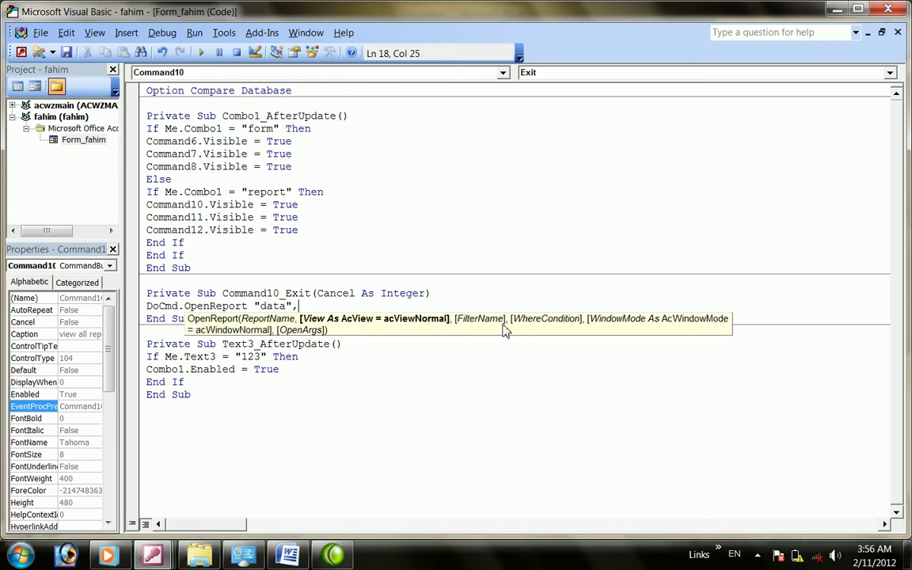
pyautogui.press('BackSpace')
pyautogui.write(',')
pyautogui.press('Down')
pyautogui.press('Down')
pyautogui.press('Down')
pyautogui.press('Tab')
pyautogui.click(889, 10)
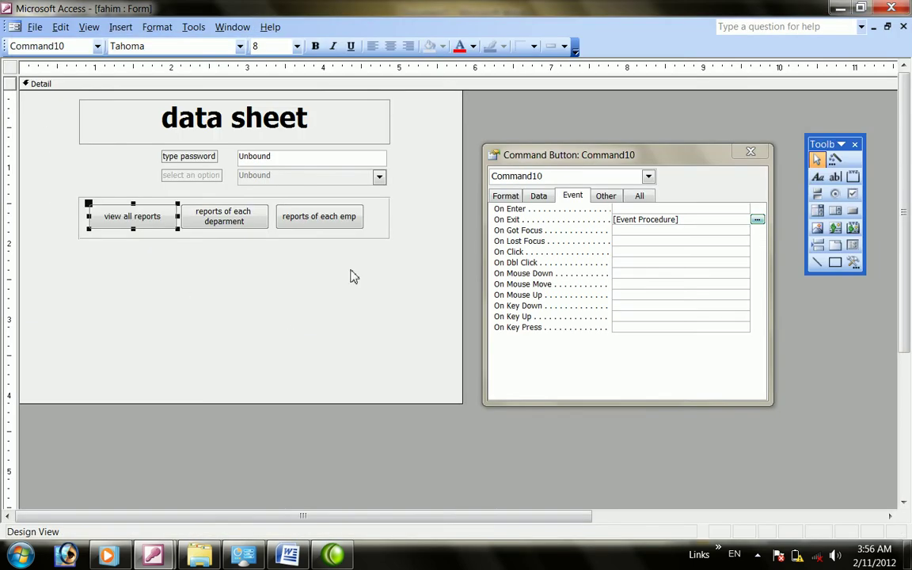
# Select the reports of each deparment button and open and close its property sheet
pyautogui.rightClick(216, 225)
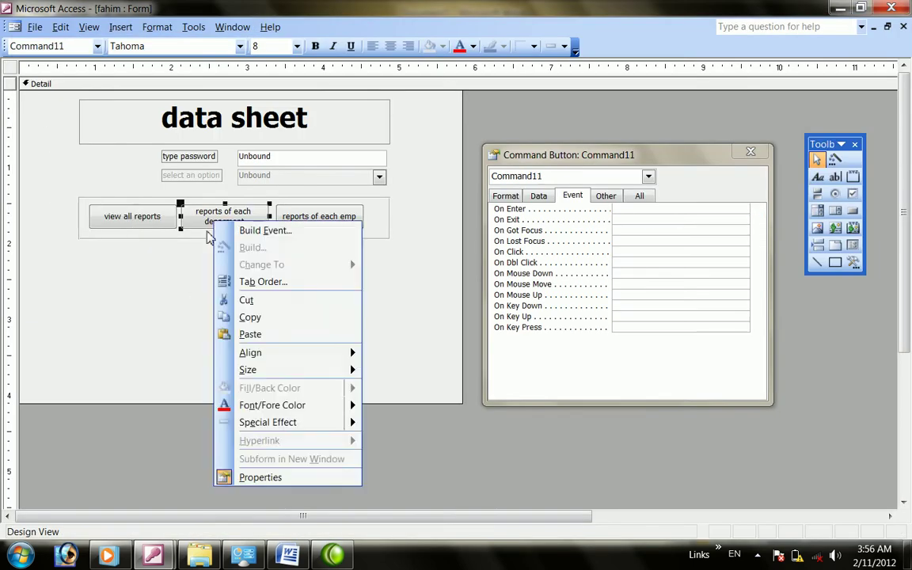
pyautogui.click(214, 257)
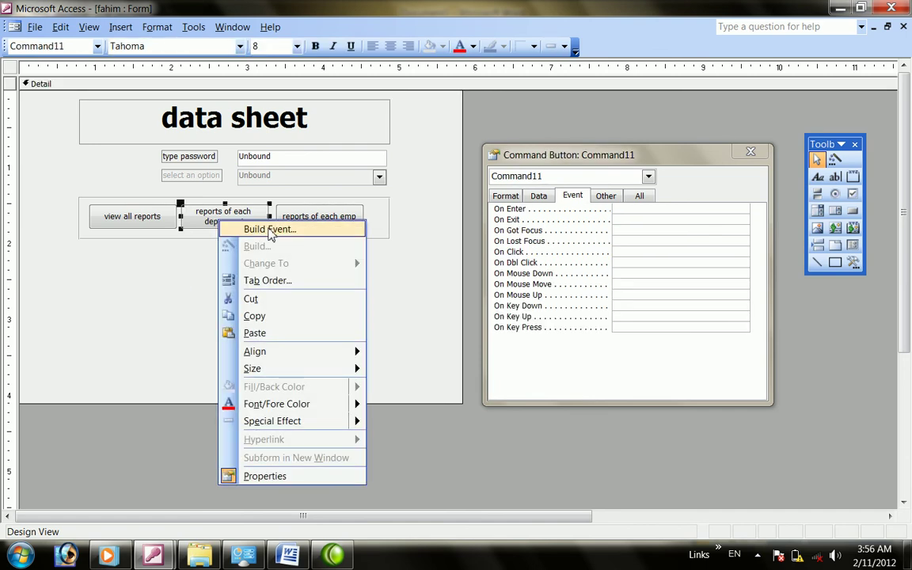
pyautogui.click(158, 278)
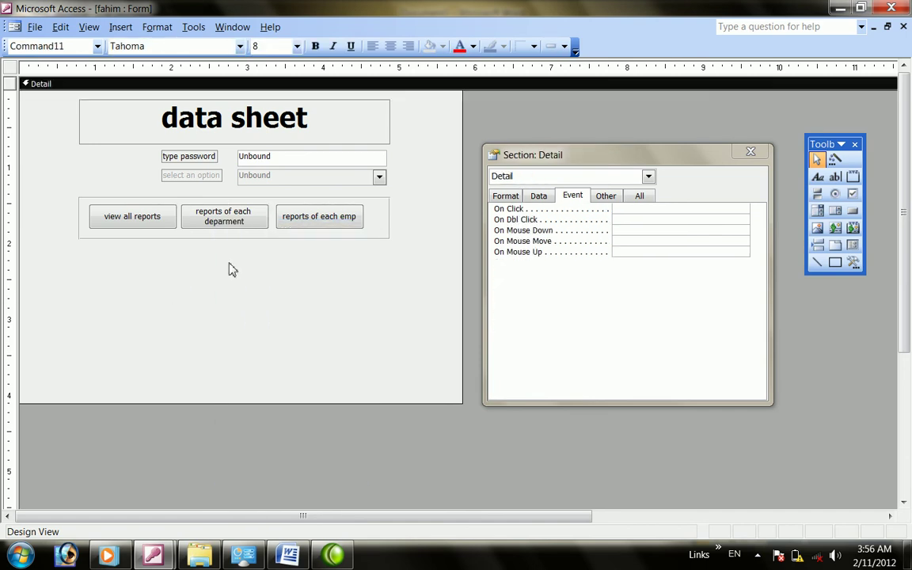
pyautogui.click(238, 217)
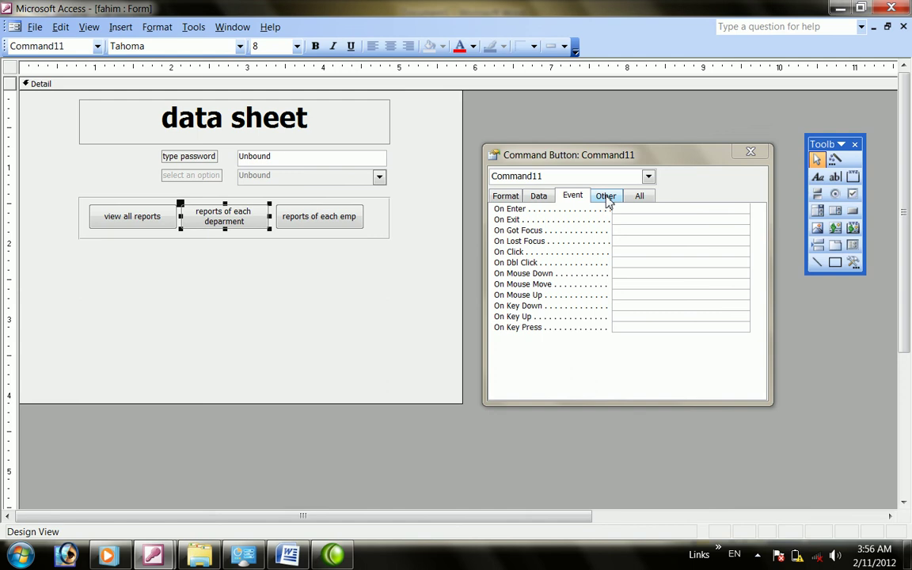
pyautogui.click(750, 152)
pyautogui.click(238, 278)
pyautogui.rightClick(235, 227)
pyautogui.click(278, 230)
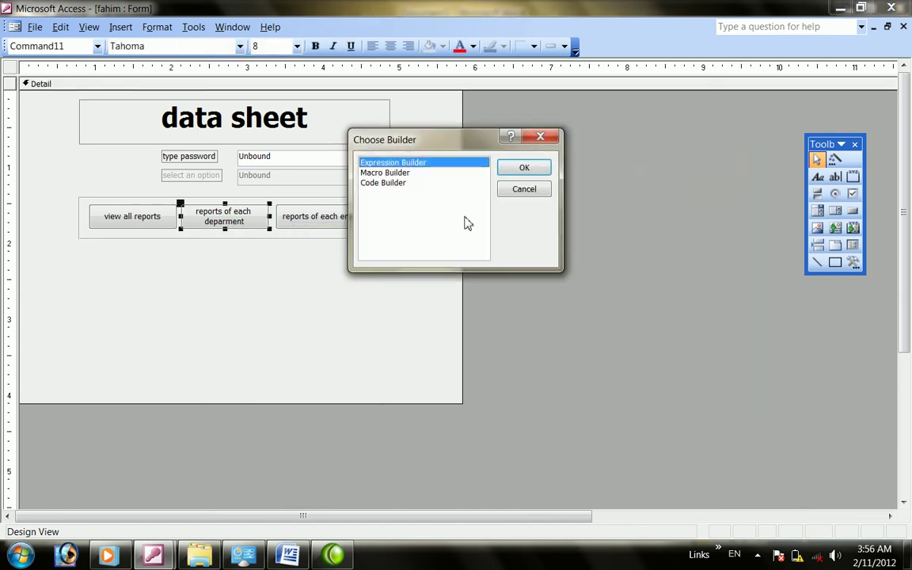
pyautogui.click(524, 193)
pyautogui.rightClick(259, 211)
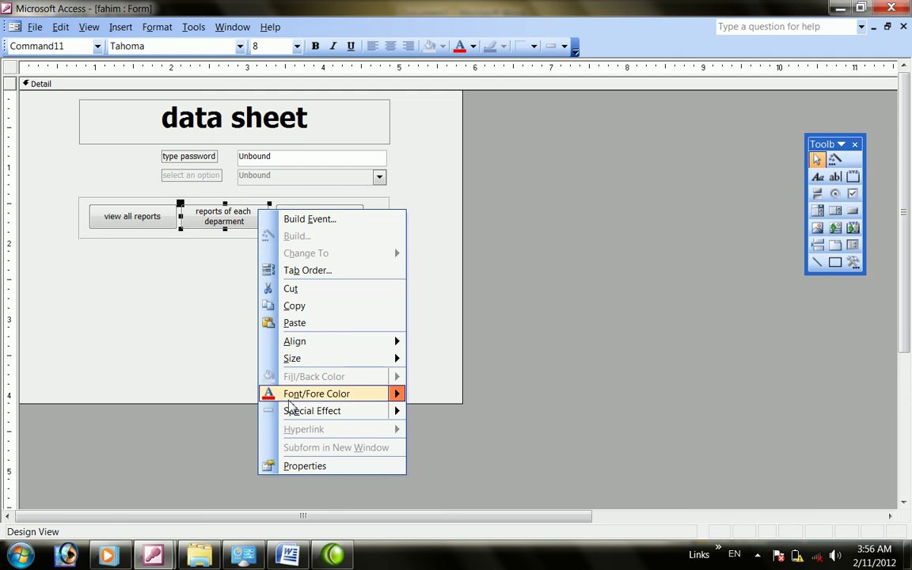
pyautogui.click(309, 467)
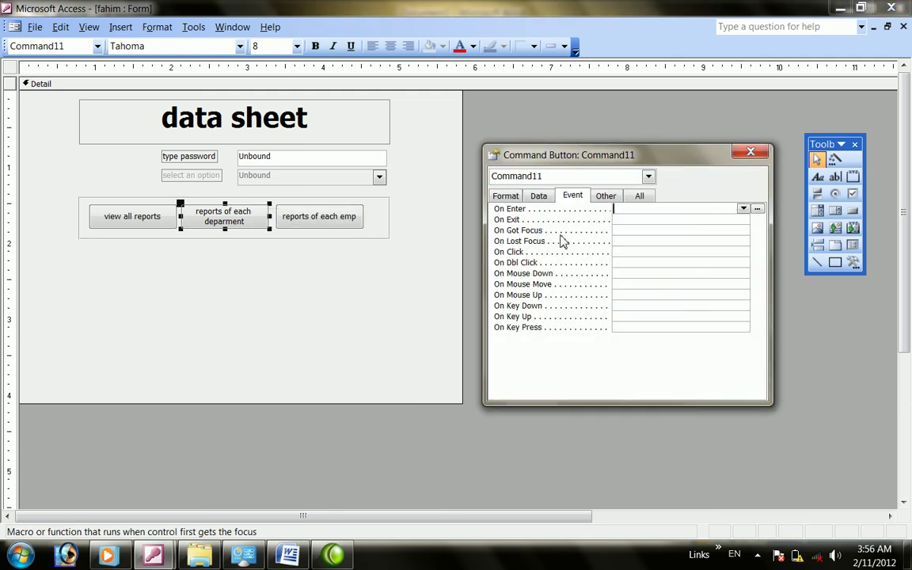
pyautogui.click(751, 152)
# Set the reports of each deparment button's Visible property to Yes
pyautogui.rightClick(215, 203)
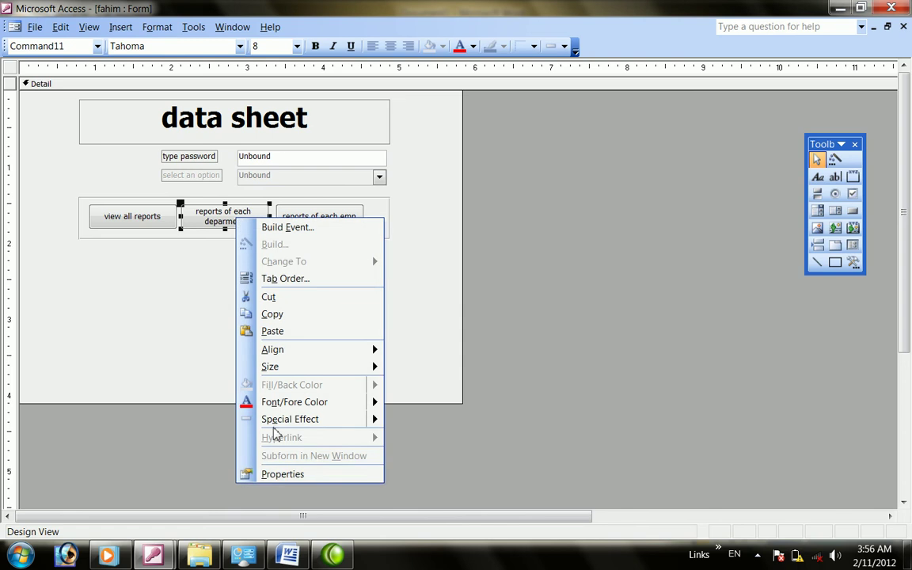
pyautogui.click(282, 474)
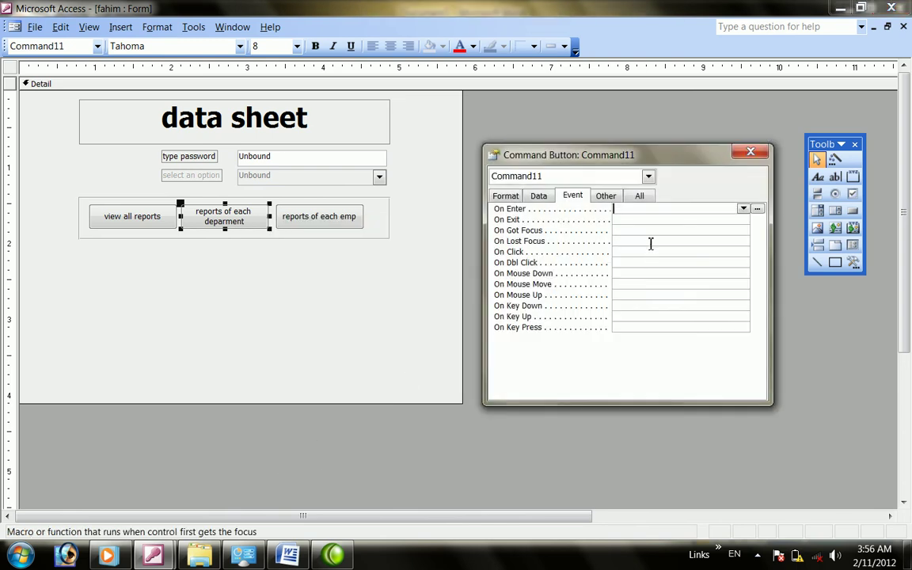
pyautogui.click(642, 196)
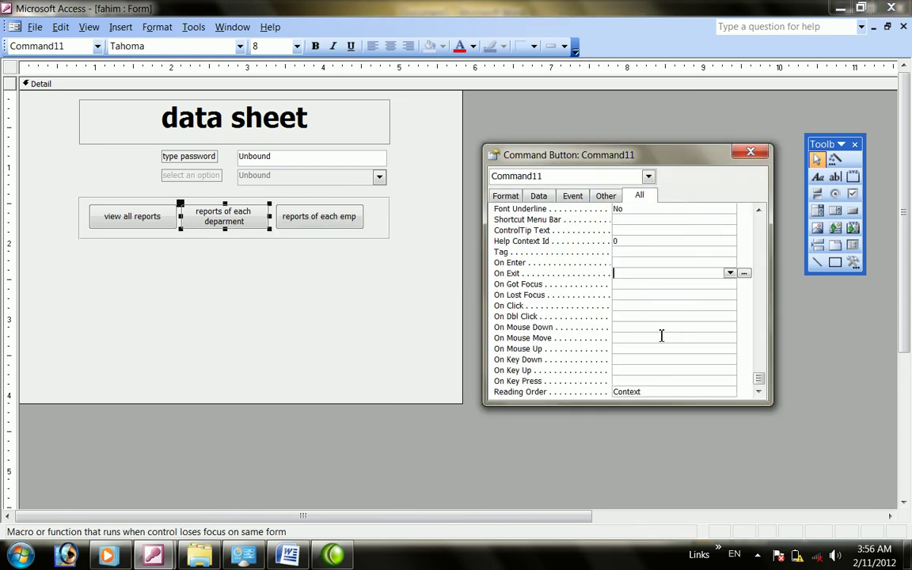
pyautogui.scroll(5, 656, 330)
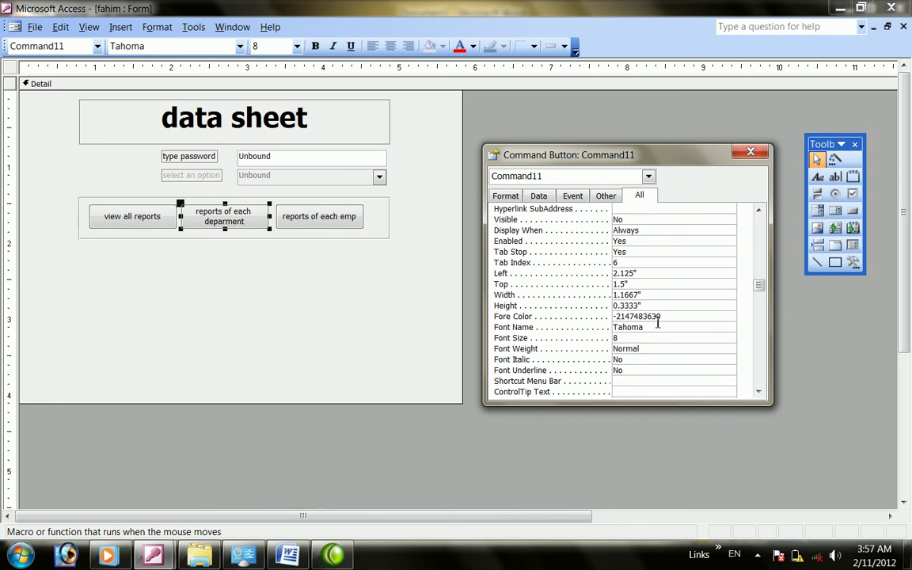
pyautogui.scroll(1, 657, 321)
pyautogui.doubleClick(644, 251)
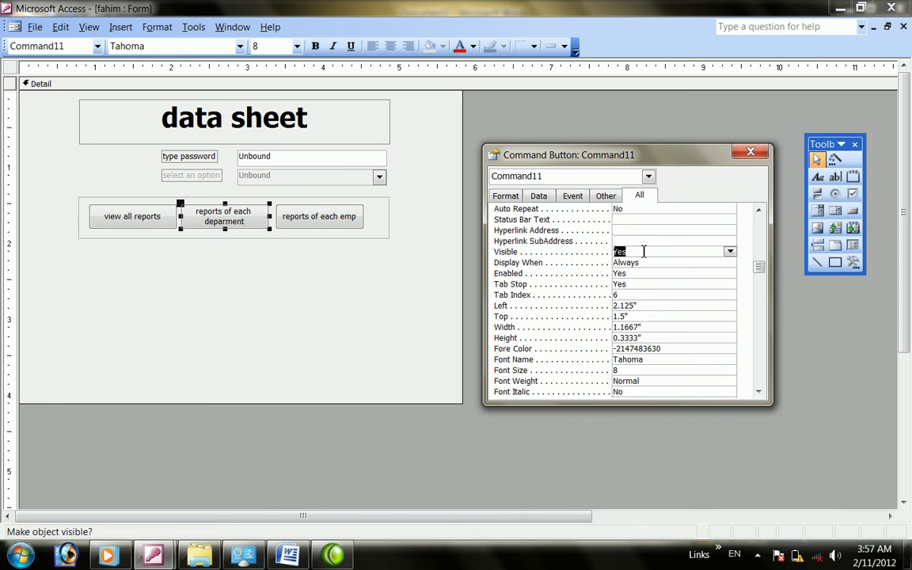
pyautogui.press('F4')
pyautogui.click(238, 262)
pyautogui.click(242, 217)
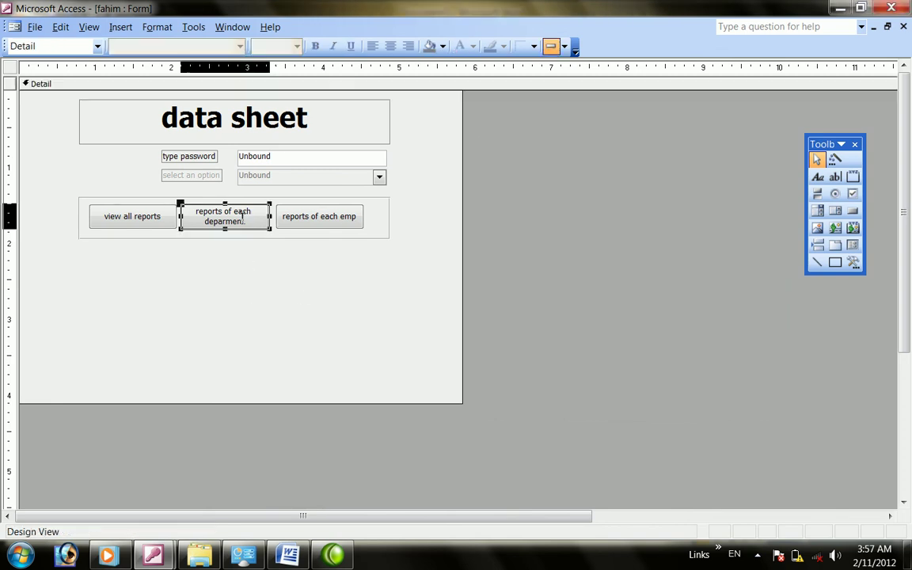
# Review the reports of each emp button's event, other and data properties, then close them
pyautogui.rightClick(308, 218)
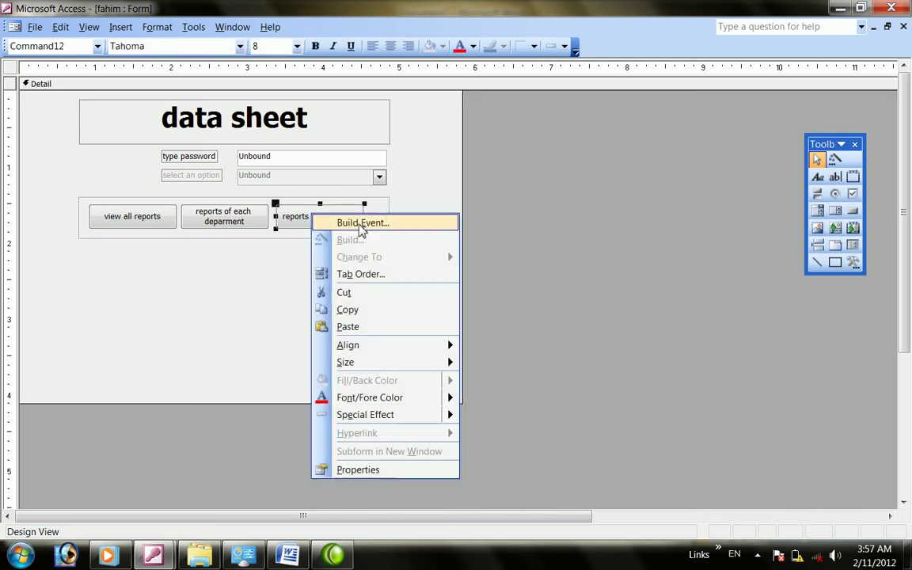
pyautogui.click(364, 471)
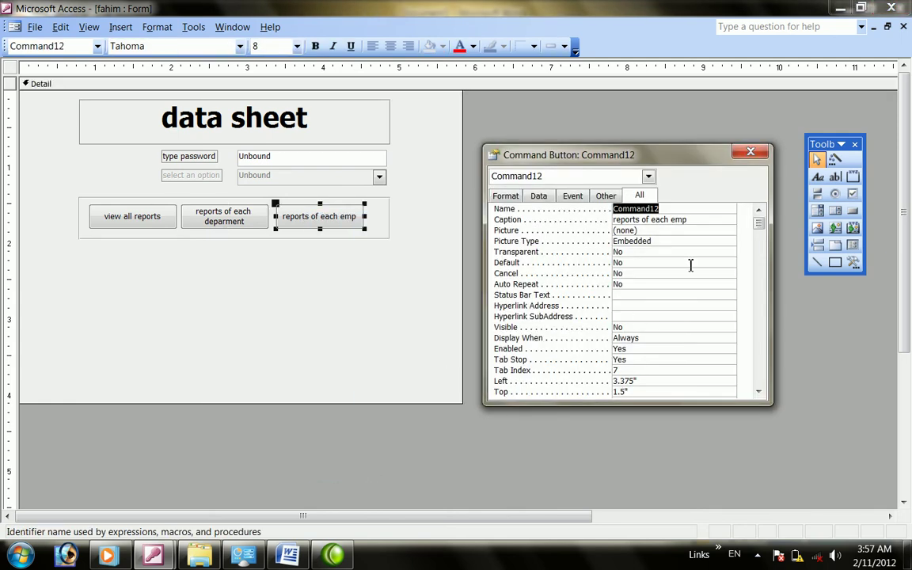
pyautogui.click(574, 196)
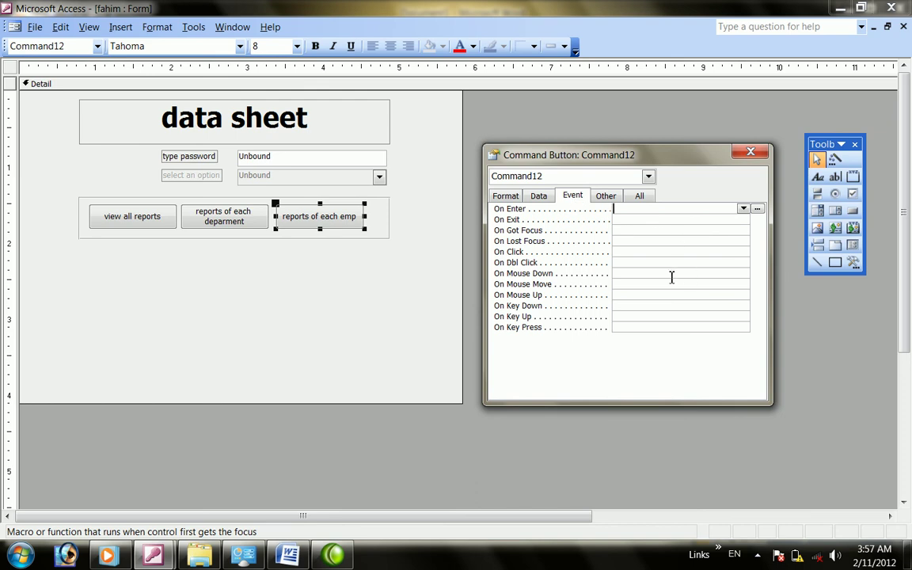
pyautogui.click(648, 199)
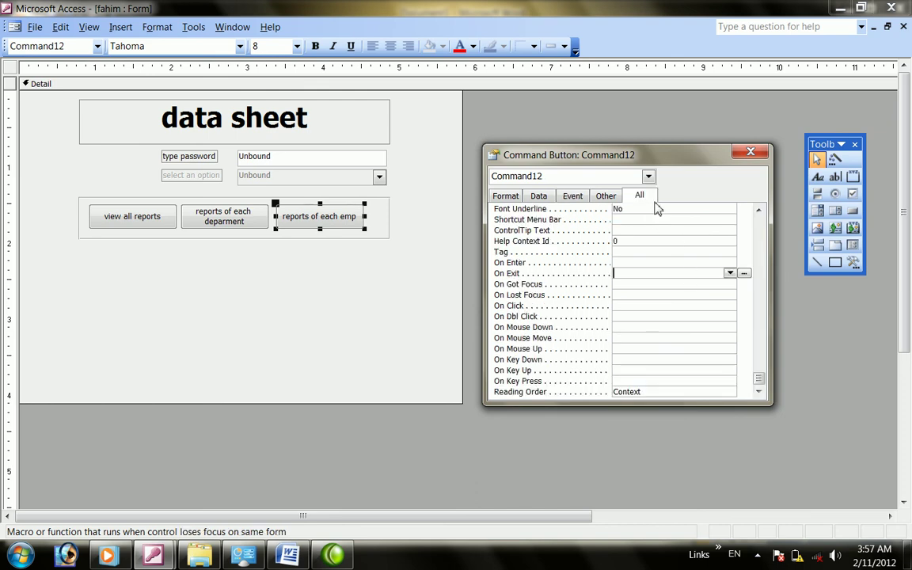
pyautogui.click(600, 198)
pyautogui.click(575, 197)
pyautogui.click(538, 196)
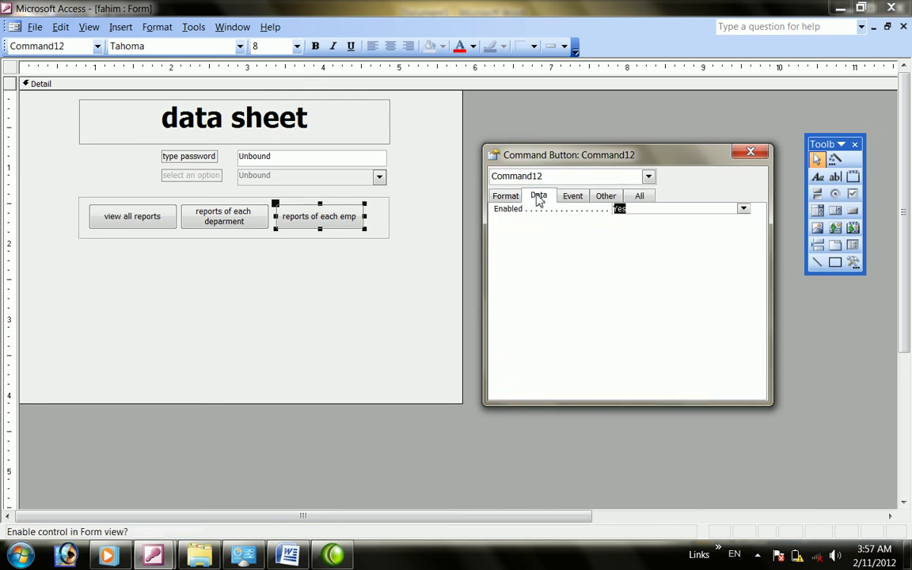
pyautogui.click(751, 151)
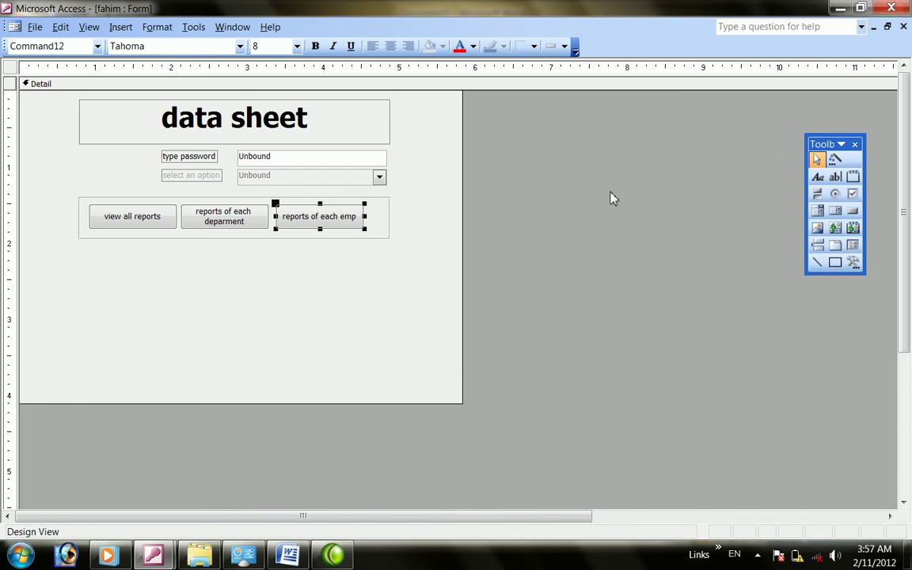
pyautogui.click(7, 28)
pyautogui.moveTo(87, 29)
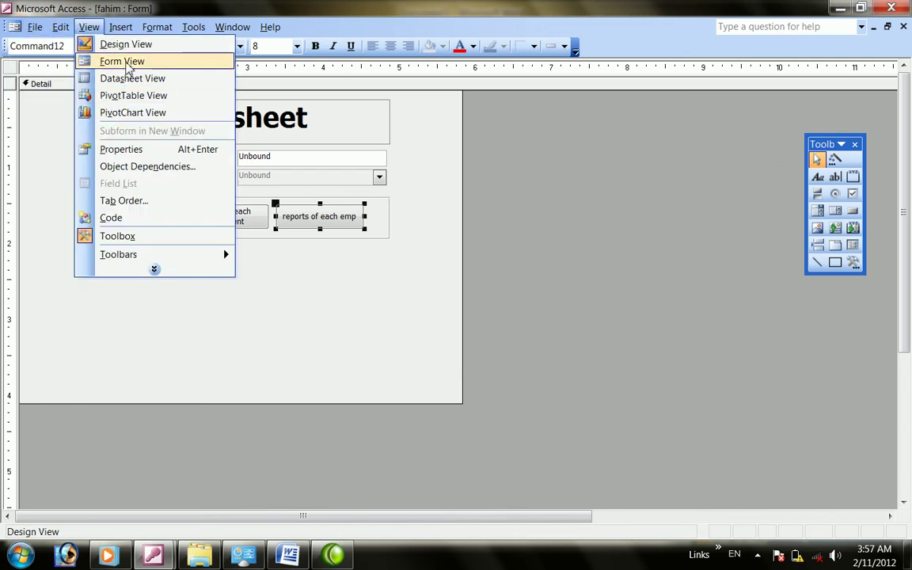
# Try the form in Form View, then return to Design View
pyautogui.click(127, 63)
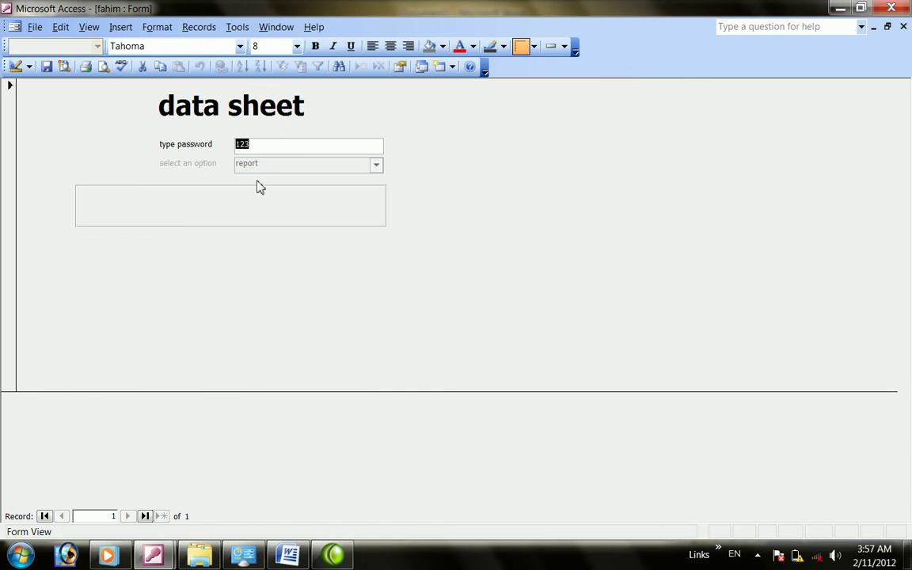
pyautogui.click(15, 66)
pyautogui.click(267, 265)
# Start a Code Builder event for the reports of each deparment button
pyautogui.rightClick(248, 212)
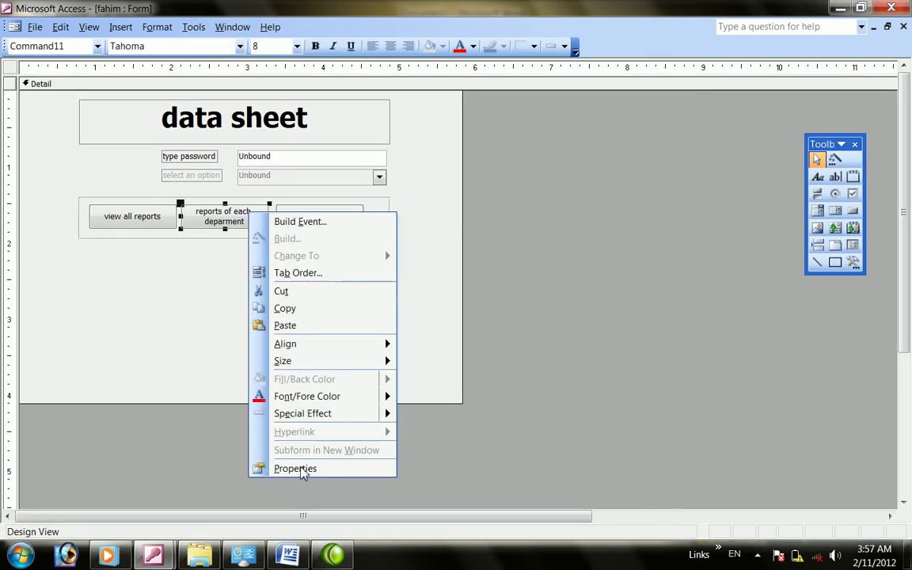
pyautogui.click(207, 252)
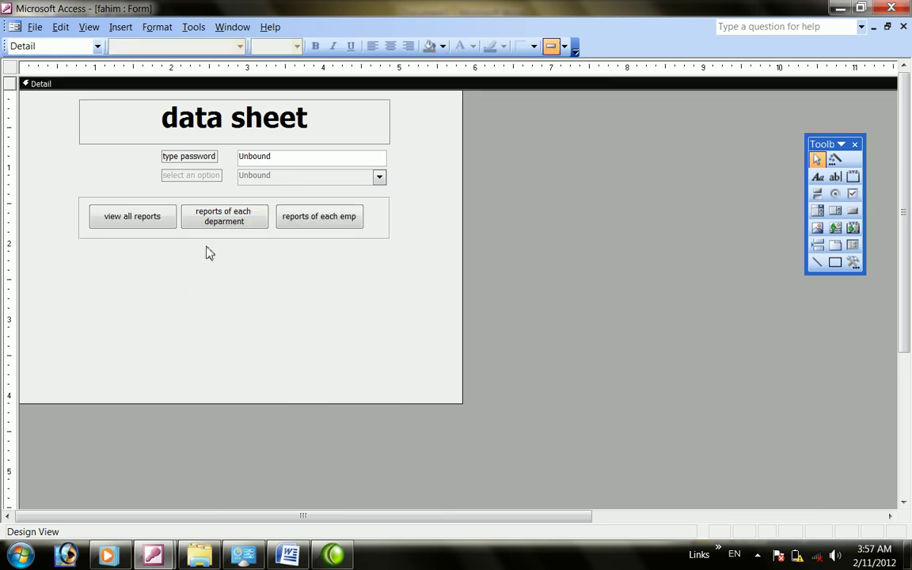
pyautogui.rightClick(229, 219)
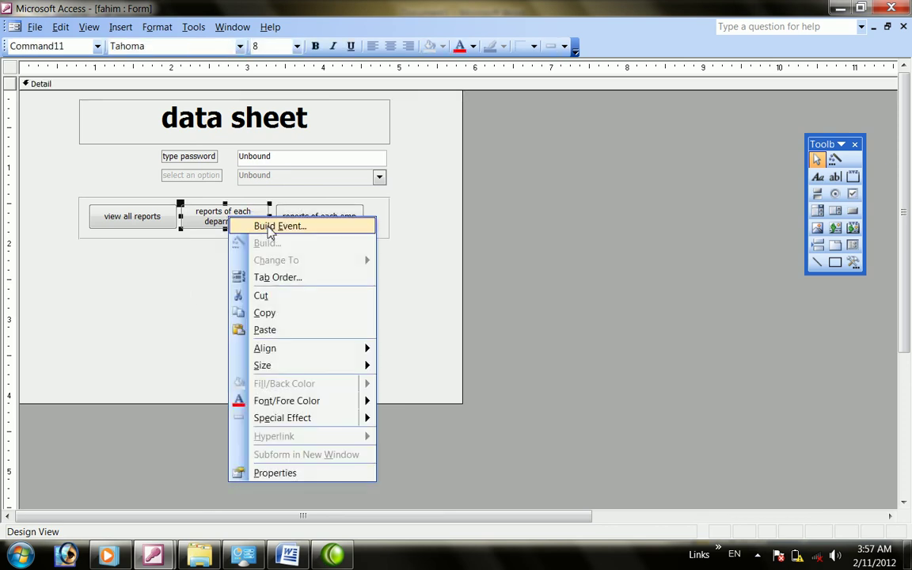
pyautogui.click(270, 227)
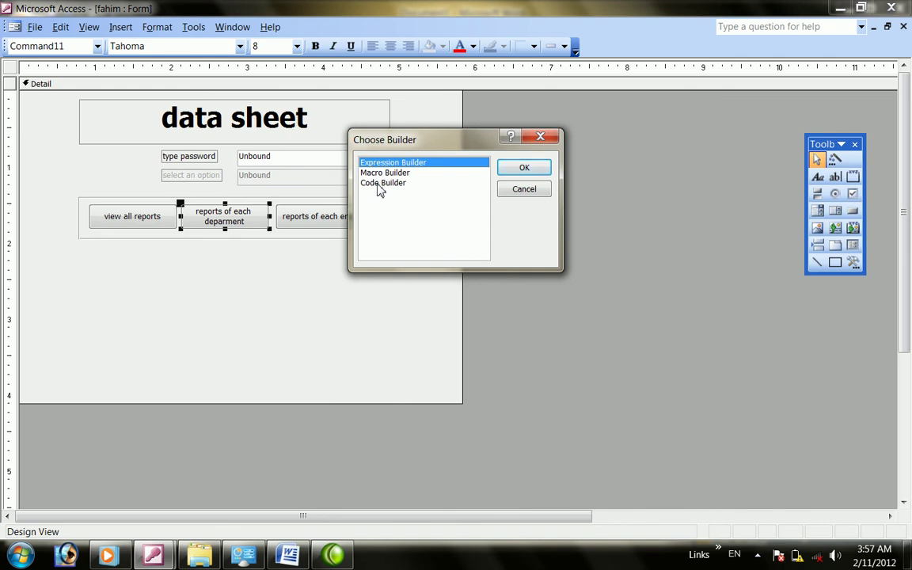
pyautogui.doubleClick(380, 187)
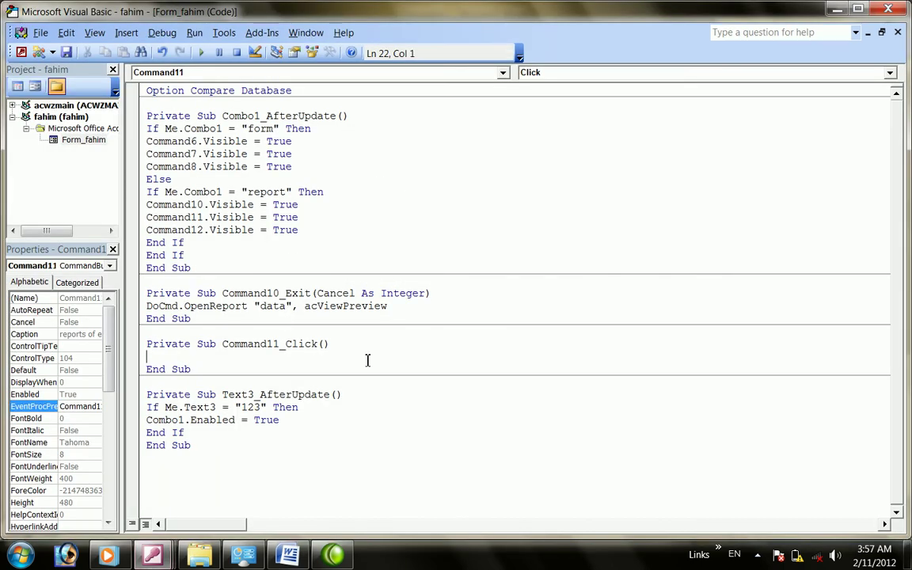
# Erase the partial DoCmd line, leaving Command11_Click empty, and close the code editor
pyautogui.write('docmd.')
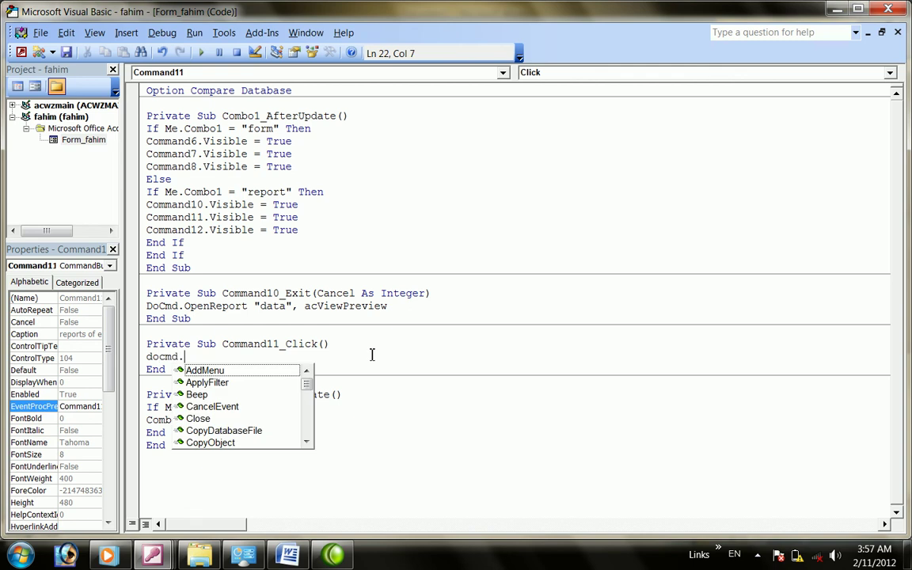
pyautogui.write('oo')
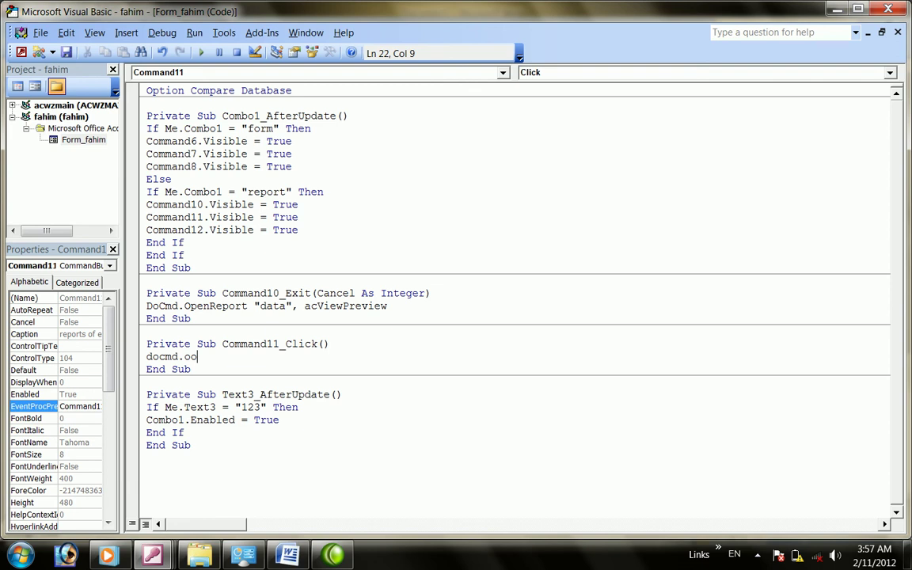
pyautogui.write('epn]pe')
pyautogui.press('BackSpace')
pyautogui.press('BackSpace')
pyautogui.press('BackSpace')
pyautogui.press('BackSpace')
pyautogui.press('BackSpace')
pyautogui.press('BackSpace')
pyautogui.press('BackSpace')
pyautogui.press('BackSpace')
pyautogui.press('BackSpace')
pyautogui.press('BackSpace')
pyautogui.press('BackSpace')
pyautogui.press('BackSpace')
pyautogui.press('BackSpace')
pyautogui.press('BackSpace')
pyautogui.press('BackSpace')
pyautogui.press('BackSpace')
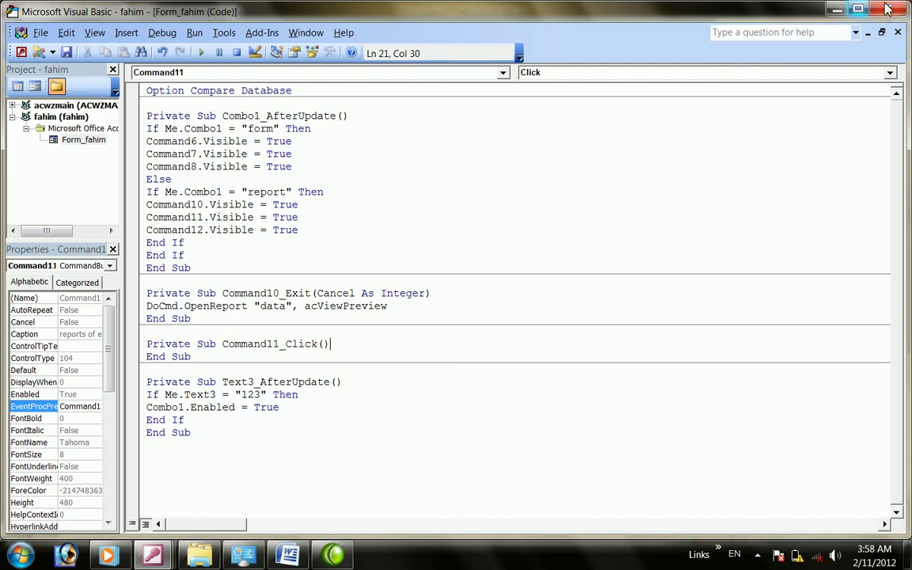
pyautogui.click(837, 9)
pyautogui.click(154, 283)
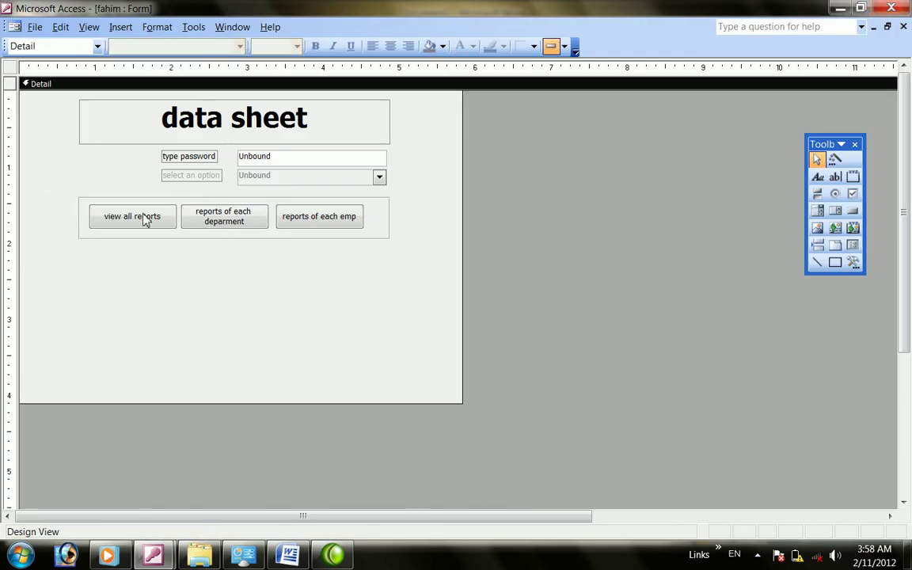
pyautogui.rightClick(144, 214)
# Keep [Event Procedure] for view all reports' On Exit and review its Command10_Exit code
pyautogui.click(198, 473)
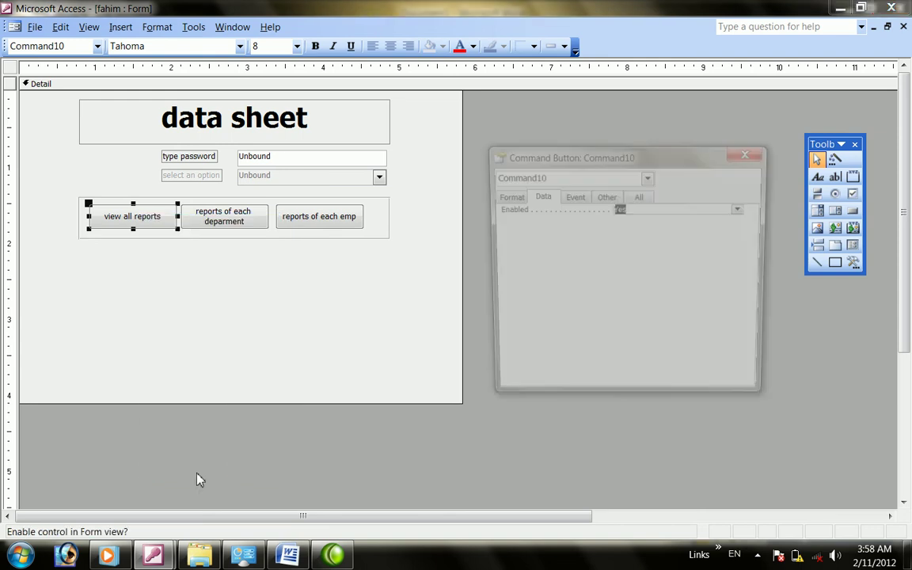
pyautogui.click(570, 197)
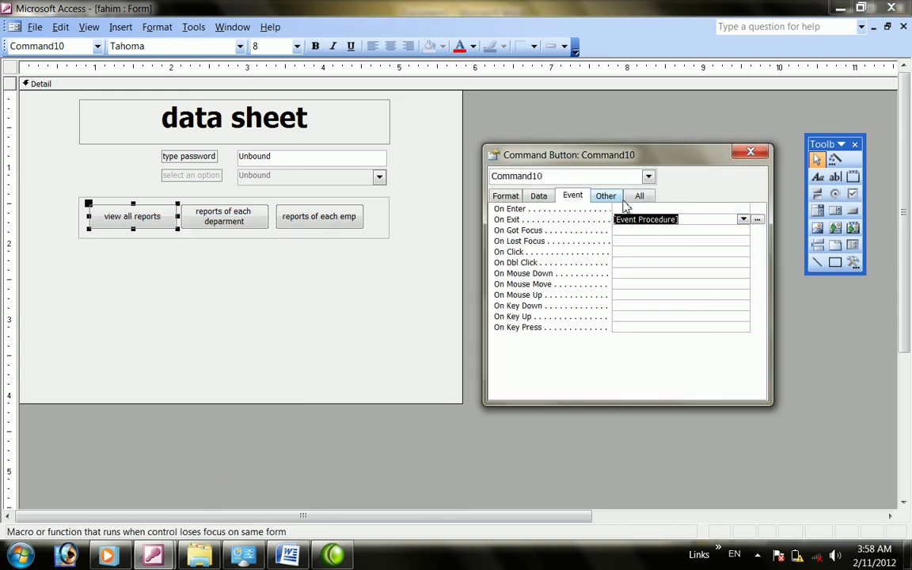
pyautogui.click(743, 218)
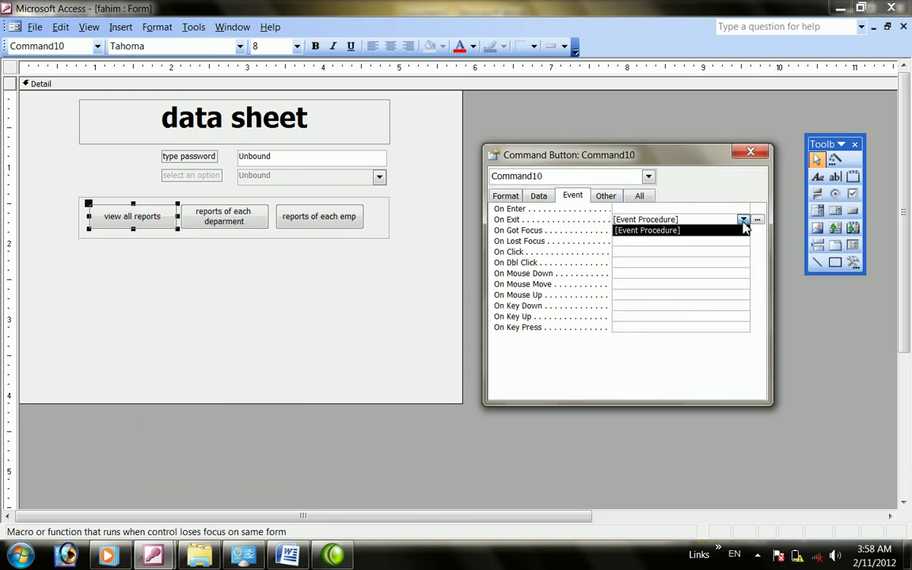
pyautogui.click(713, 230)
pyautogui.click(758, 219)
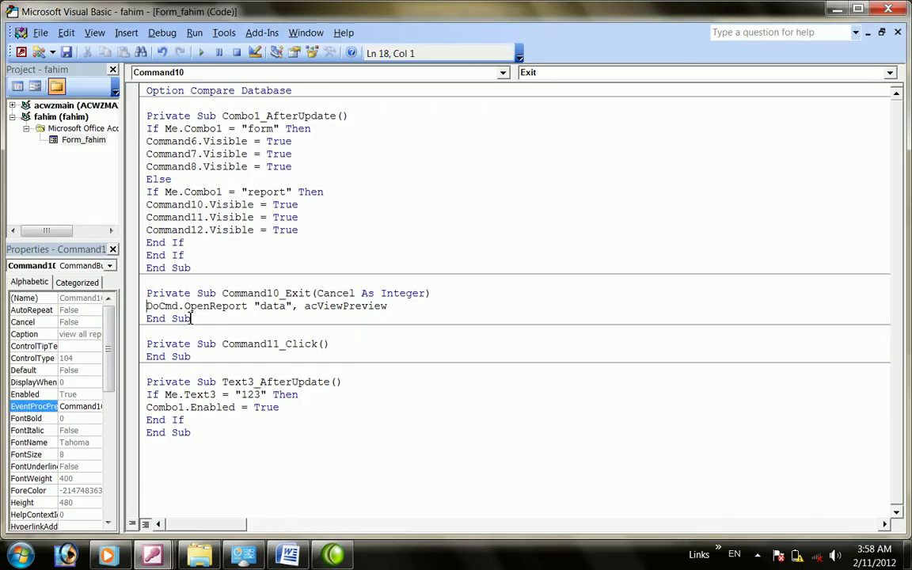
pyautogui.click(253, 309)
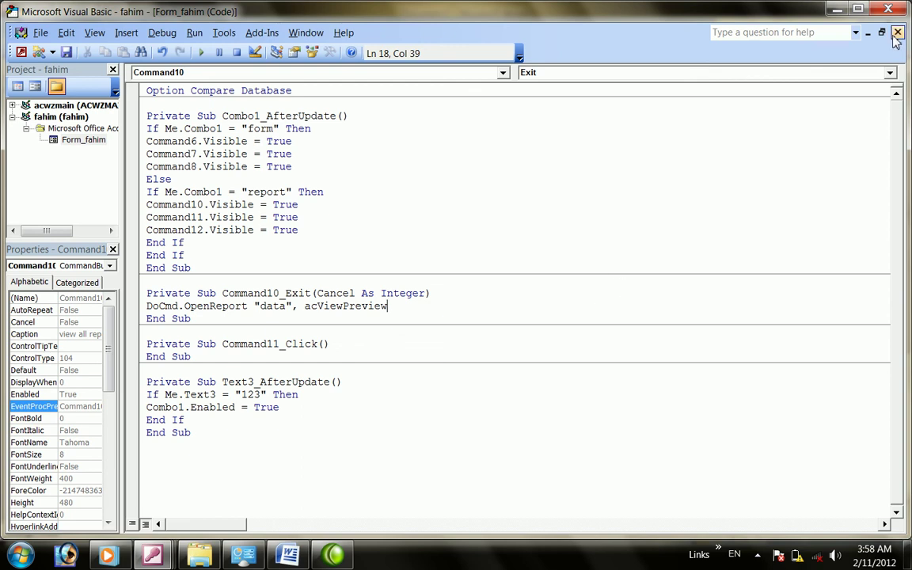
pyautogui.click(837, 8)
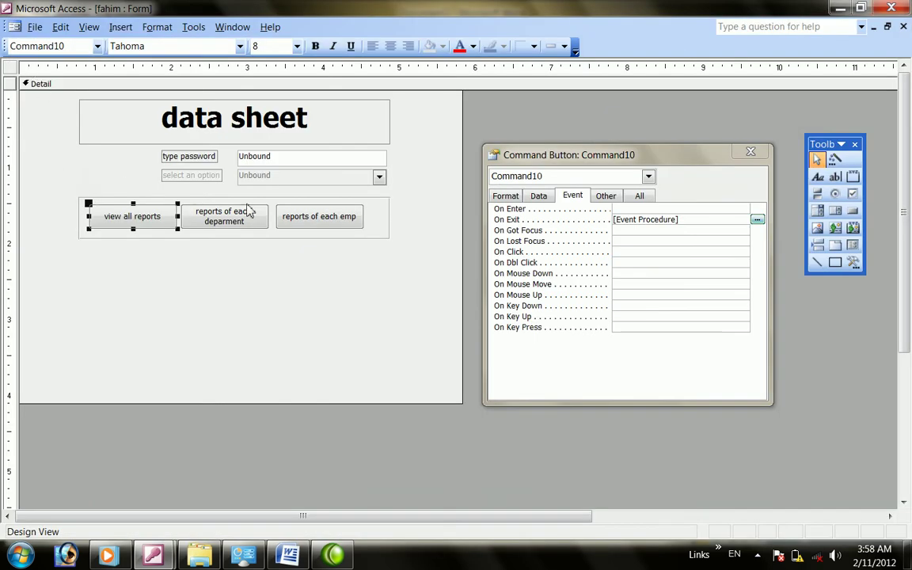
# Close the property sheet and dismiss the Windows colour-scheme warning
pyautogui.click(751, 152)
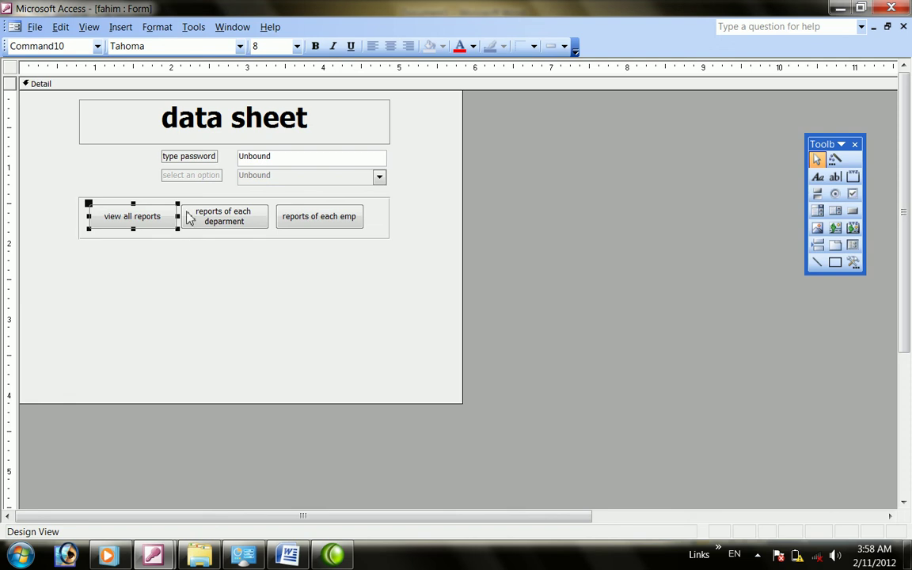
pyautogui.click(224, 220)
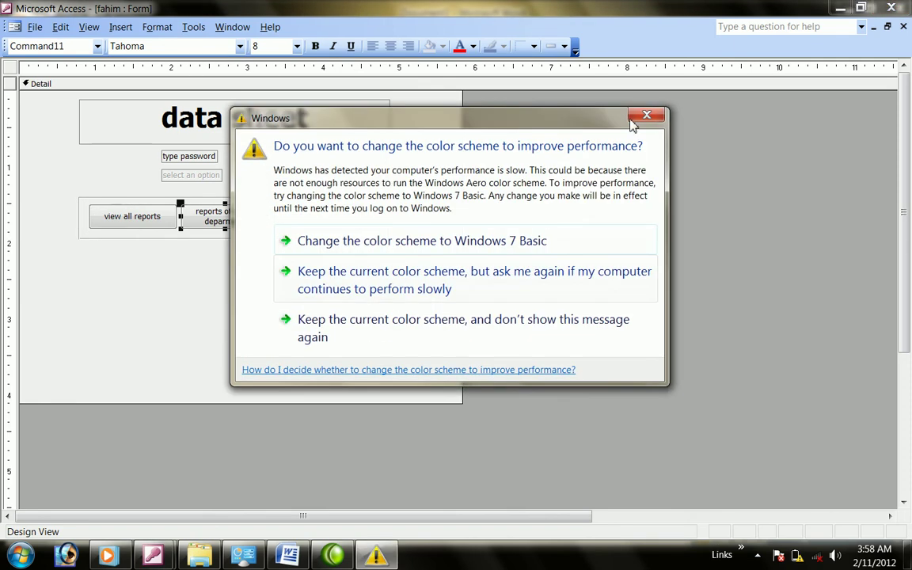
pyautogui.click(640, 118)
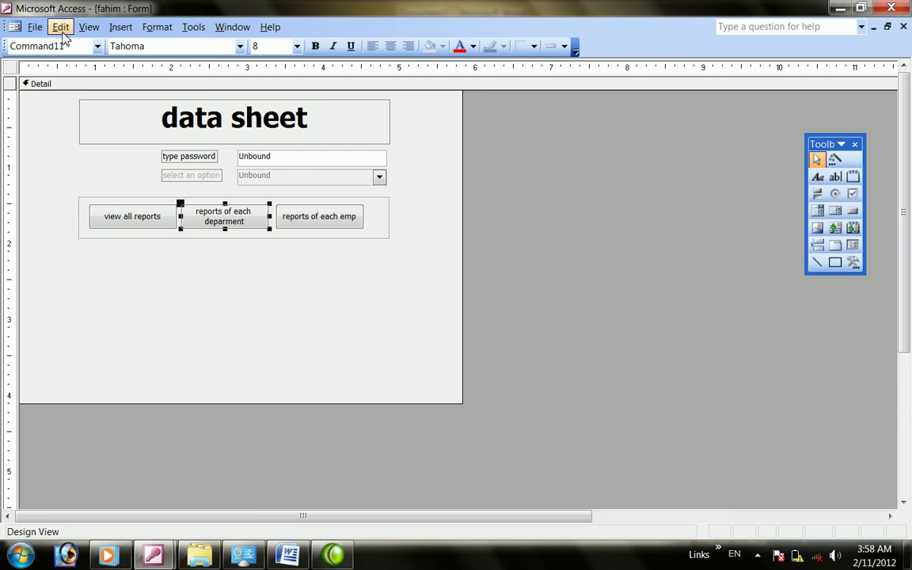
# Preview the form in Form View and Datasheet View, then return to Design View
pyautogui.click(62, 28)
pyautogui.click(62, 29)
pyautogui.click(83, 30)
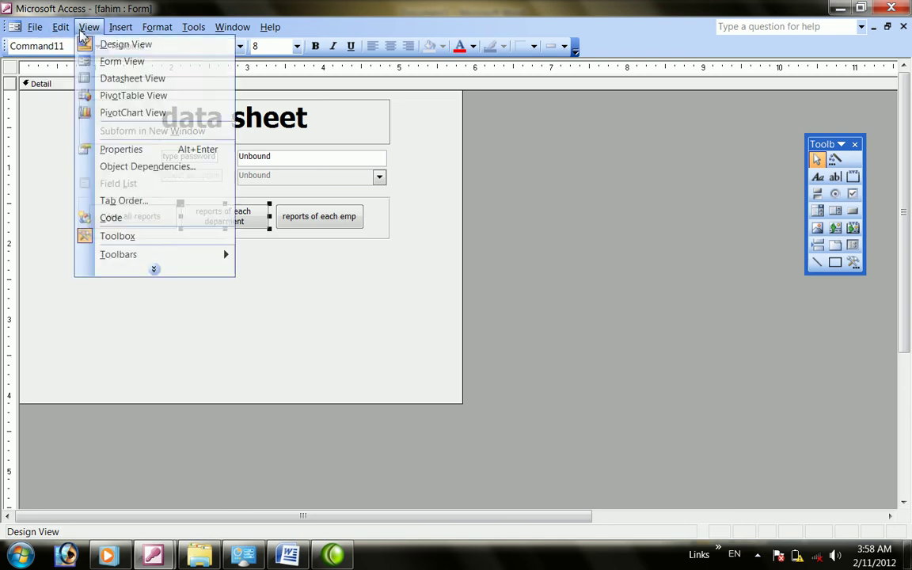
pyautogui.click(110, 62)
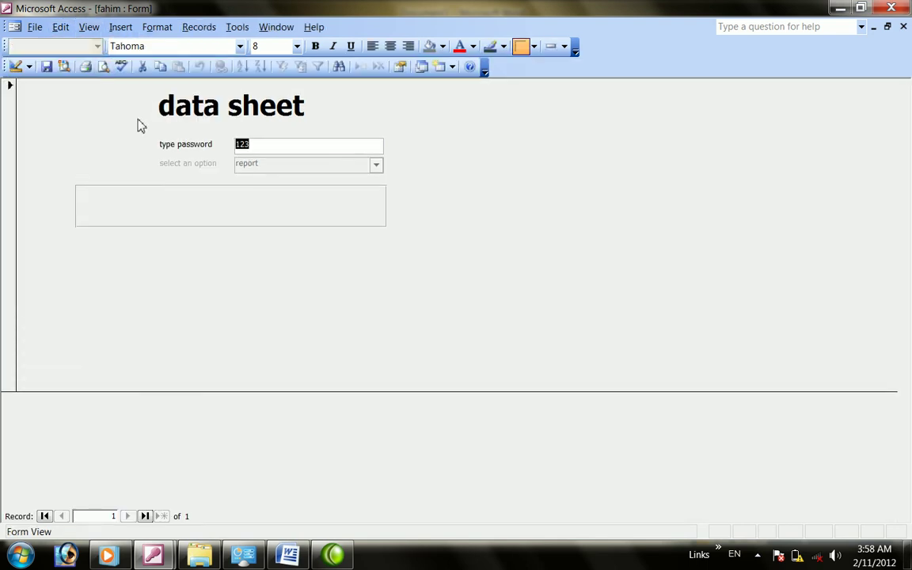
pyautogui.click(60, 27)
pyautogui.click(89, 27)
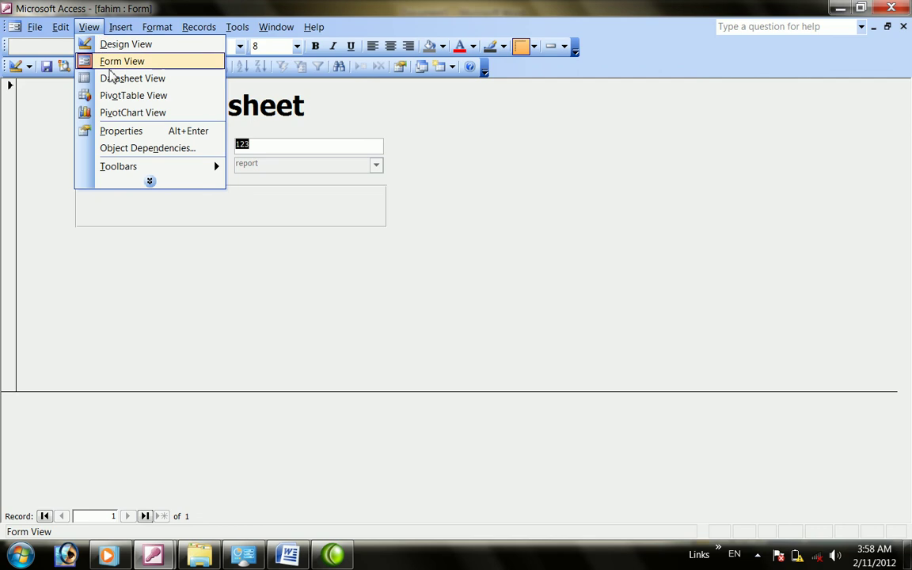
pyautogui.click(111, 78)
pyautogui.click(89, 27)
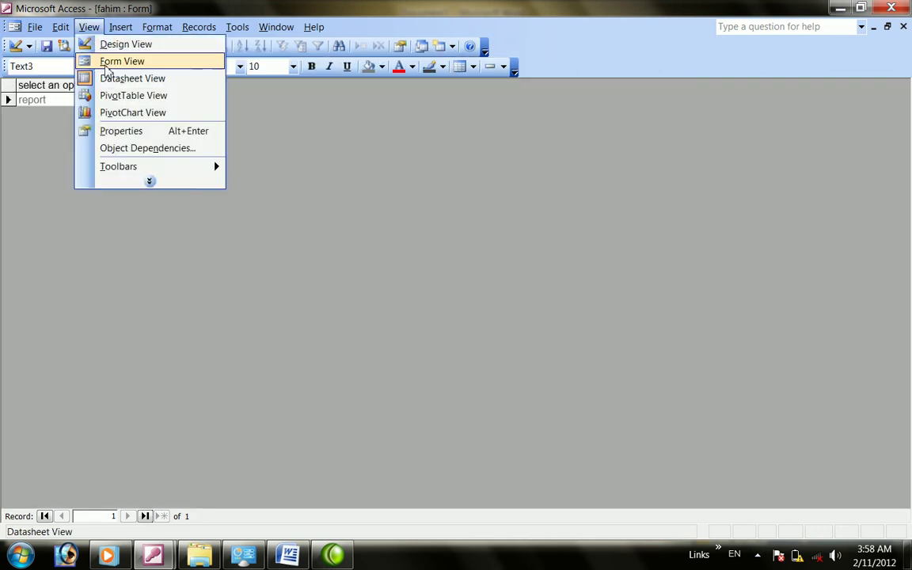
pyautogui.click(111, 61)
pyautogui.click(89, 27)
pyautogui.click(111, 44)
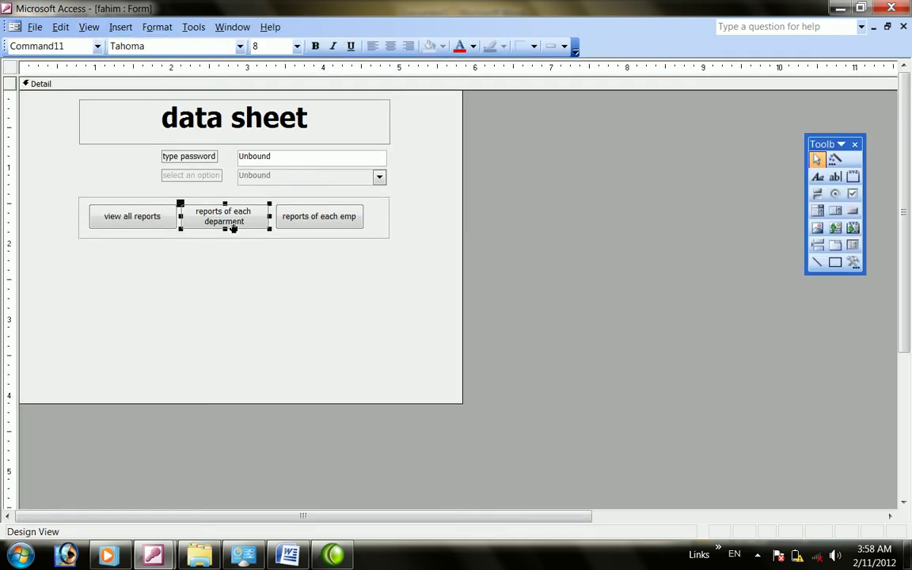
# Drag the view all reports, department and emp report buttons down into a new row
pyautogui.moveTo(305, 220); pyautogui.dragTo(311, 290)
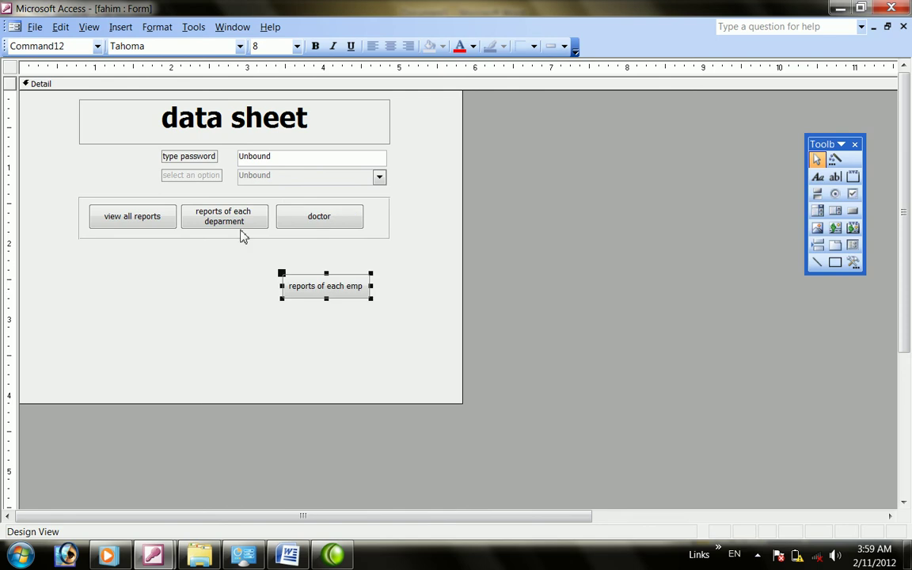
pyautogui.moveTo(234, 218); pyautogui.dragTo(246, 283)
pyautogui.moveTo(145, 211); pyautogui.dragTo(149, 274)
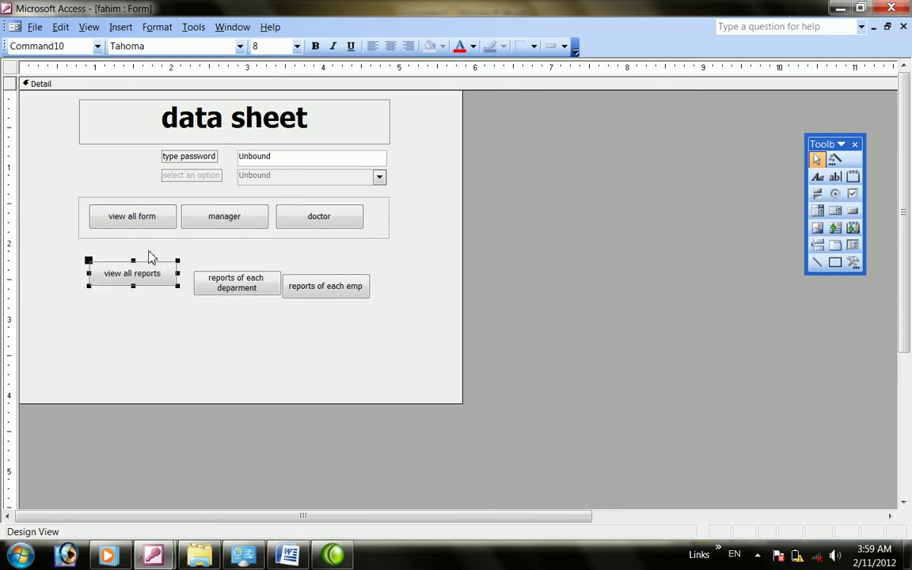
pyautogui.rightClick(137, 218)
pyautogui.click(62, 296)
pyautogui.click(68, 299)
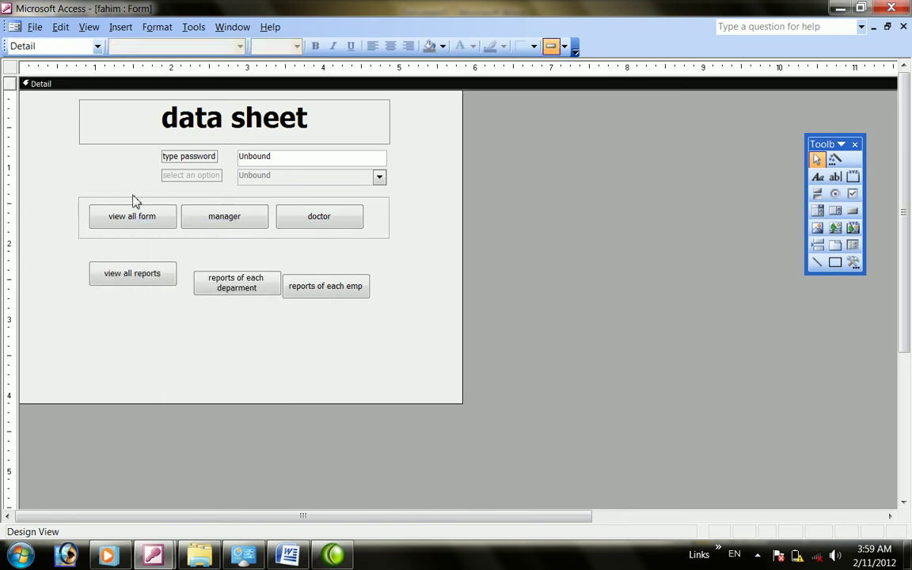
# Check the rearranged form in Form View, return to Design, and restore the form window
pyautogui.click(15, 28)
pyautogui.moveTo(89, 27)
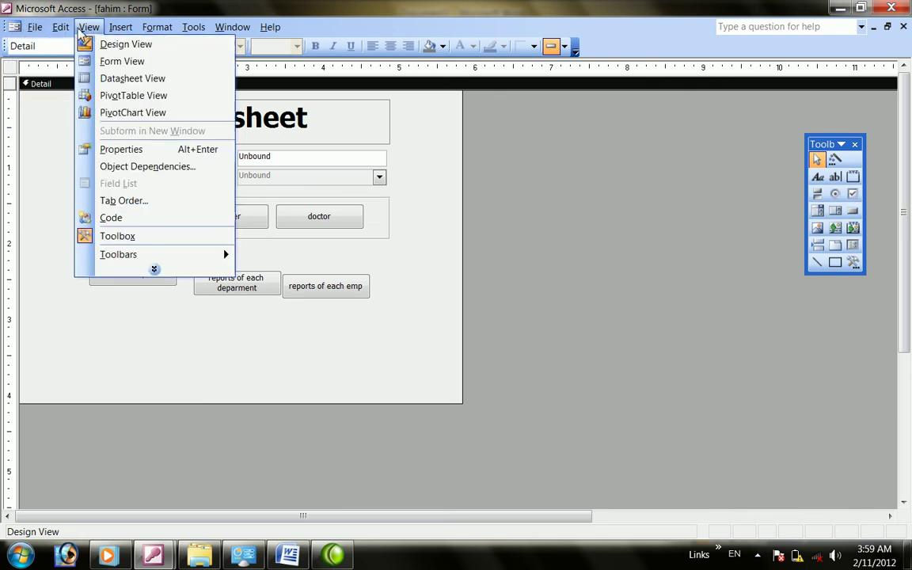
pyautogui.click(425, 403)
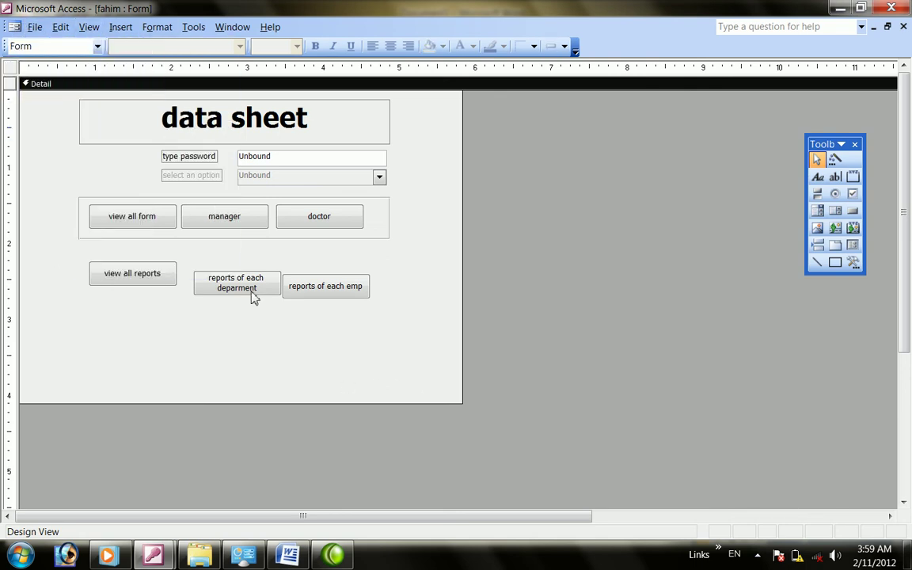
pyautogui.click(120, 27)
pyautogui.moveTo(88, 27)
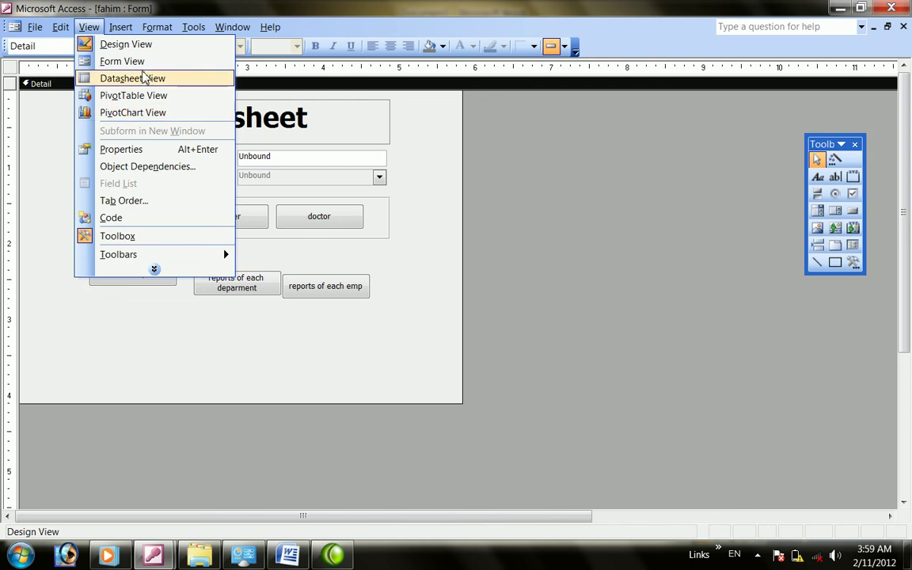
pyautogui.click(115, 61)
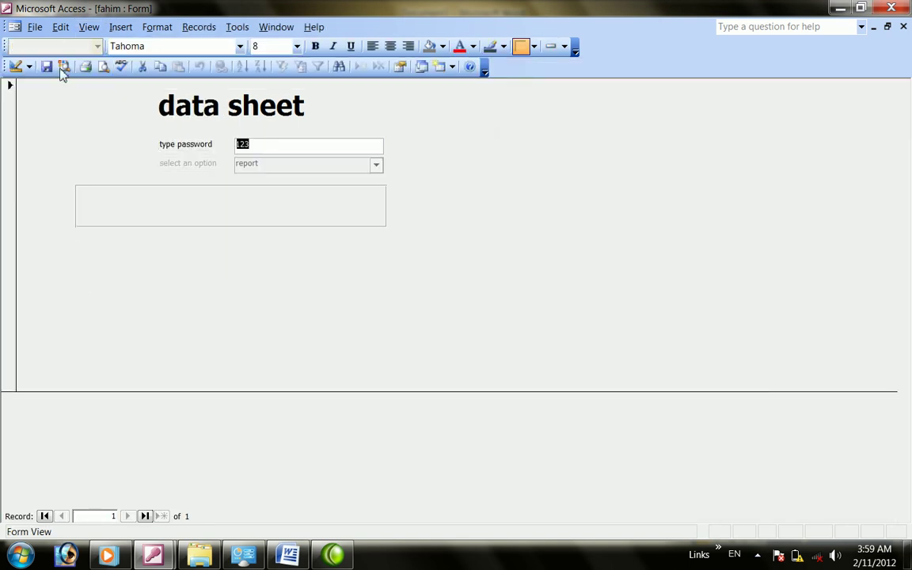
pyautogui.click(89, 27)
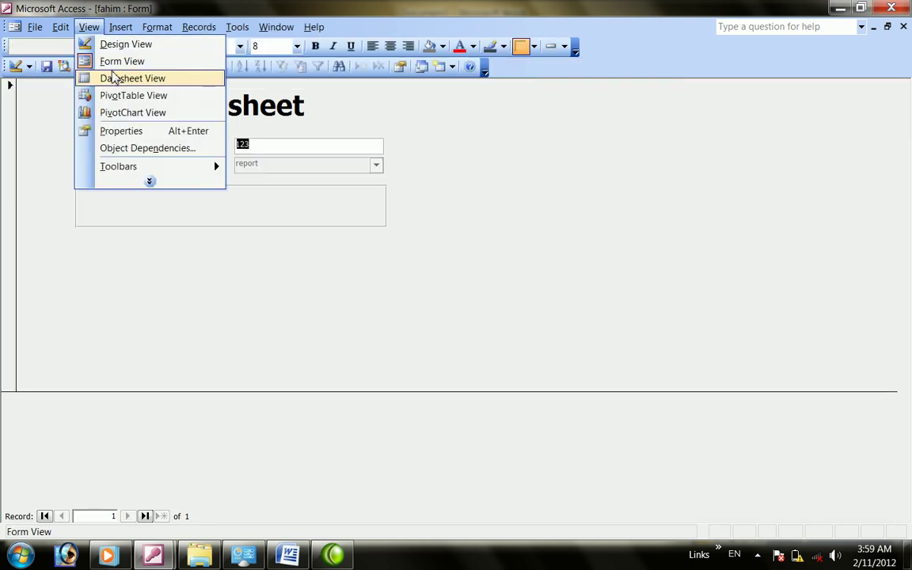
pyautogui.click(110, 61)
pyautogui.click(89, 27)
pyautogui.click(111, 45)
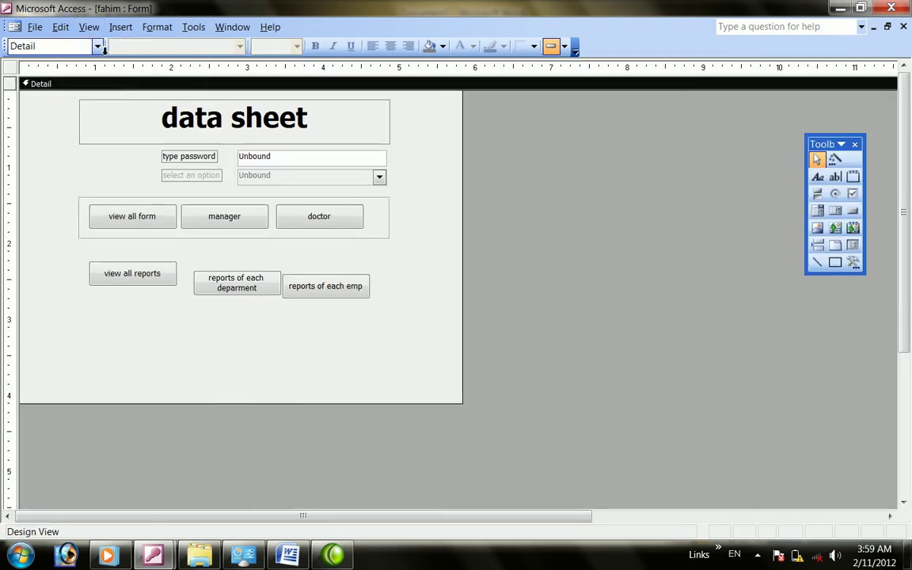
pyautogui.click(888, 27)
pyautogui.moveTo(417, 136); pyautogui.dragTo(449, 103)
pyautogui.click(68, 185)
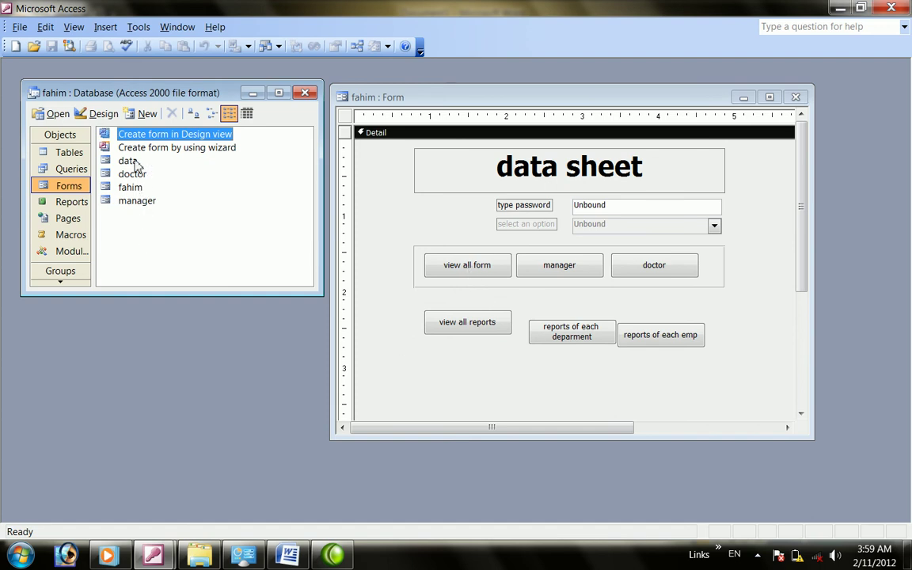
pyautogui.rightClick(465, 265)
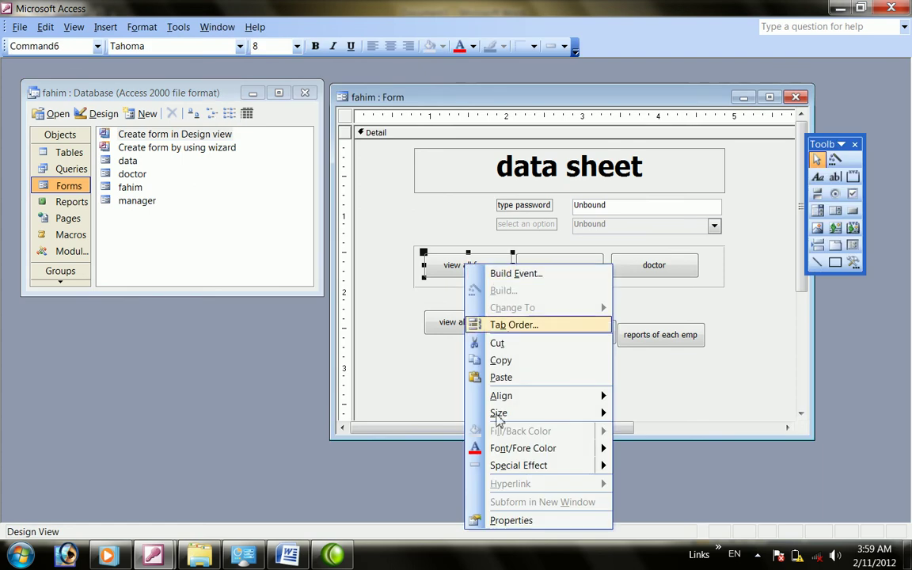
pyautogui.click(512, 521)
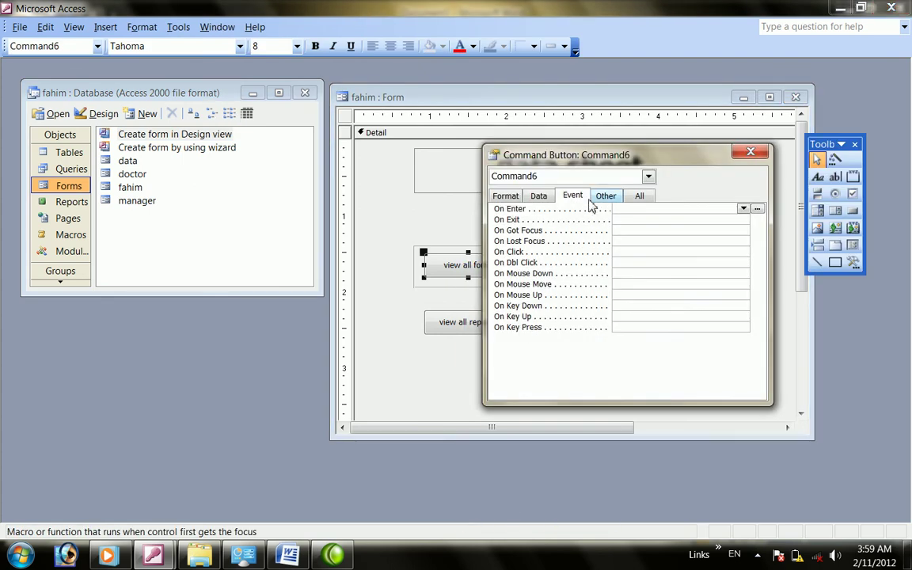
pyautogui.hotkey('ctrl', 'Tab')
pyautogui.hotkey('ctrl', 'shift', 'Tab')
pyautogui.press('Down')
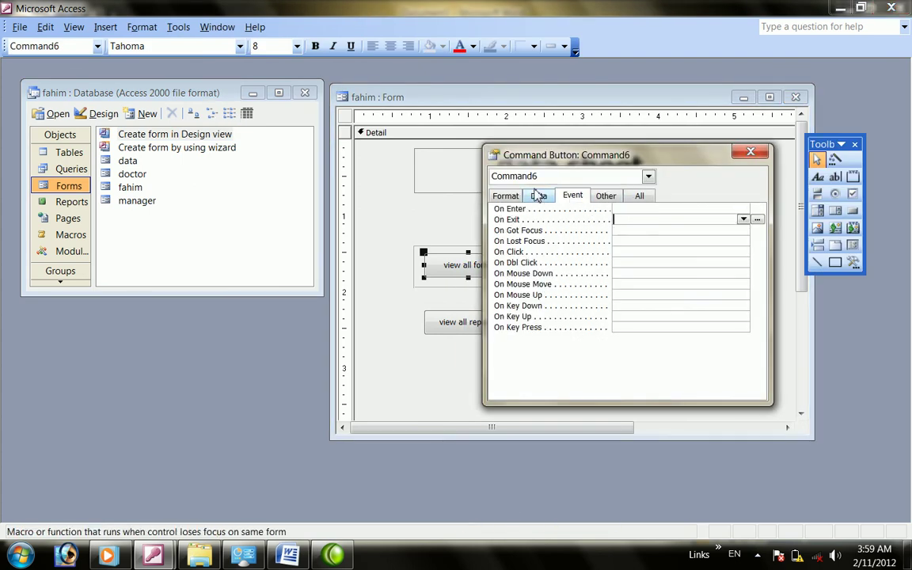
pyautogui.hotkey('ctrl', 'shift', 'Tab')
pyautogui.hotkey('ctrl', 'shift', 'Tab')
pyautogui.hotkey('ctrl', 'shift', 'Tab')
pyautogui.hotkey('ctrl', 'shift', 'Tab')
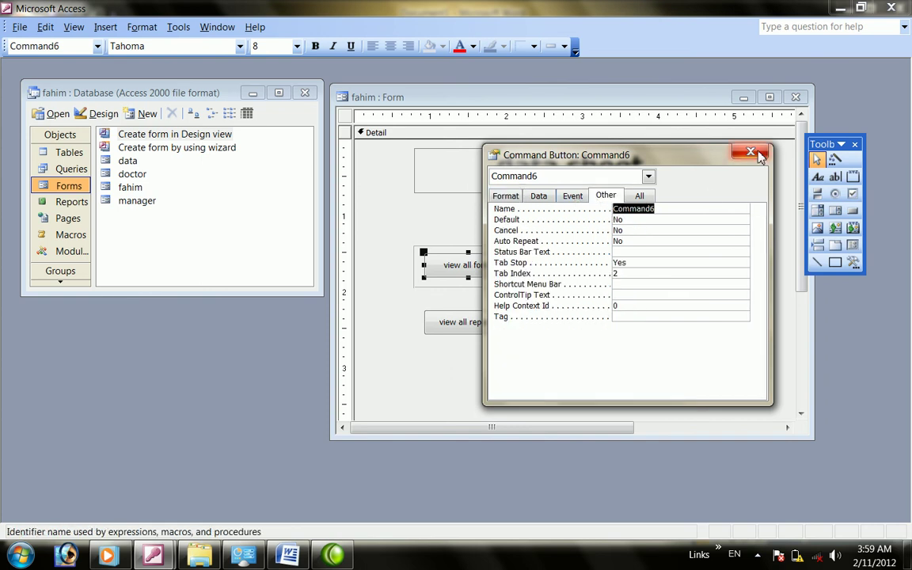
pyautogui.click(754, 155)
pyautogui.rightClick(461, 272)
pyautogui.click(499, 266)
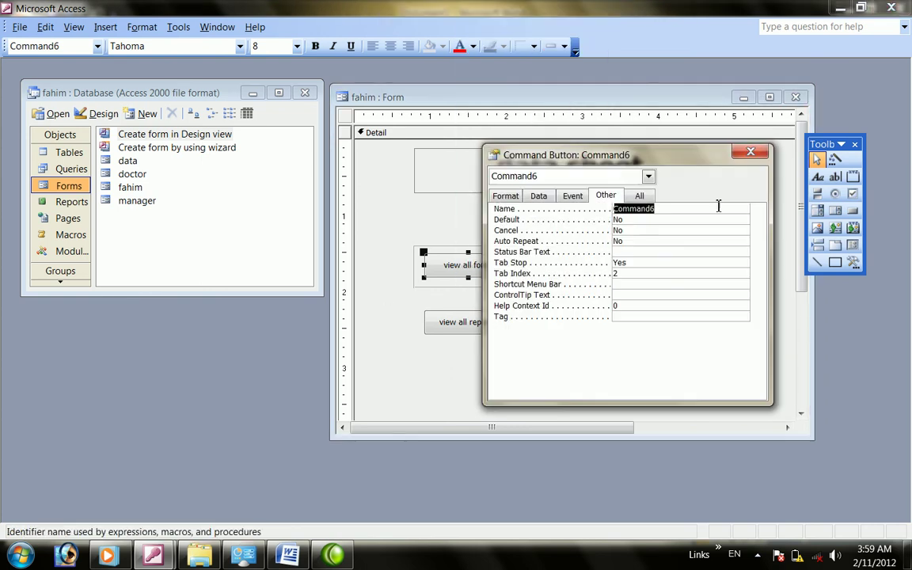
pyautogui.click(752, 153)
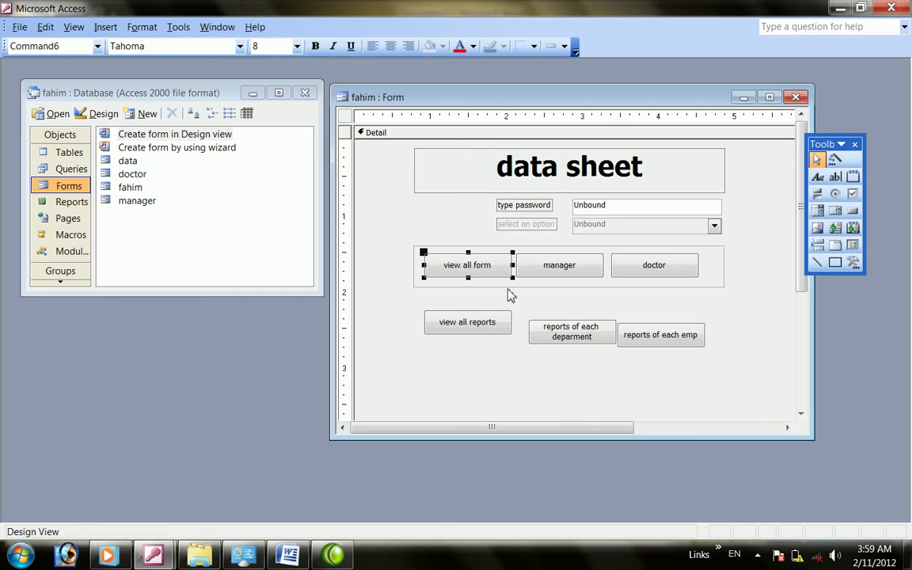
pyautogui.rightClick(478, 274)
pyautogui.click(534, 527)
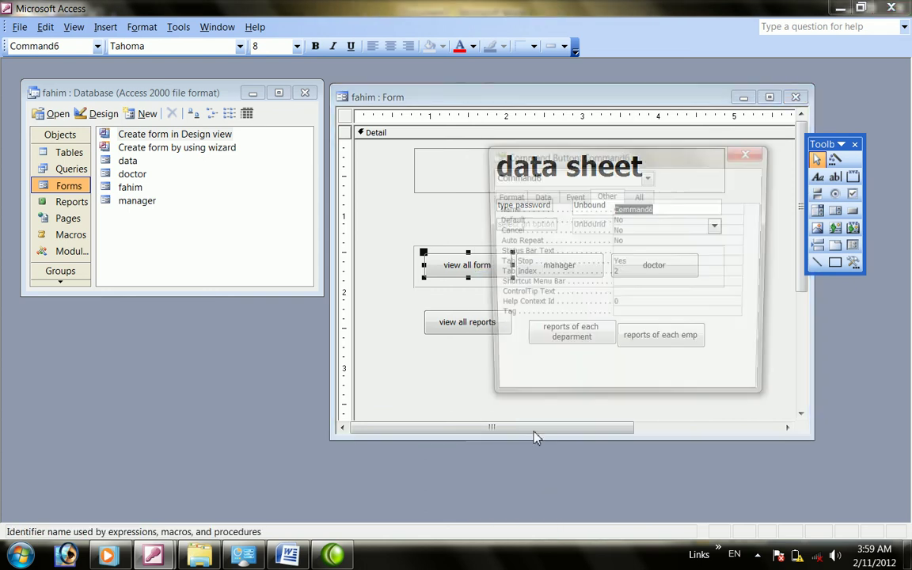
pyautogui.click(538, 195)
pyautogui.click(573, 196)
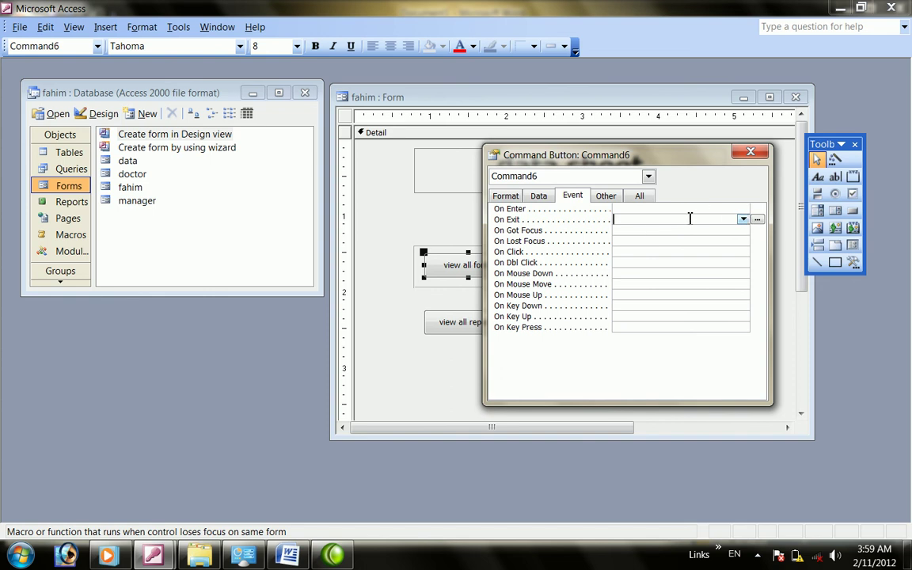
pyautogui.click(606, 196)
pyautogui.click(573, 195)
pyautogui.click(640, 197)
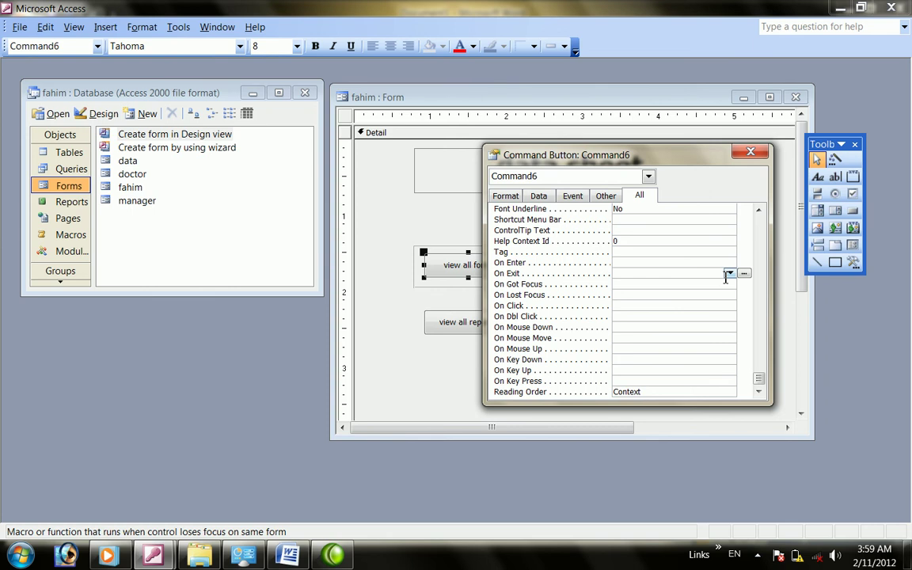
pyautogui.moveTo(761, 378); pyautogui.dragTo(767, 263)
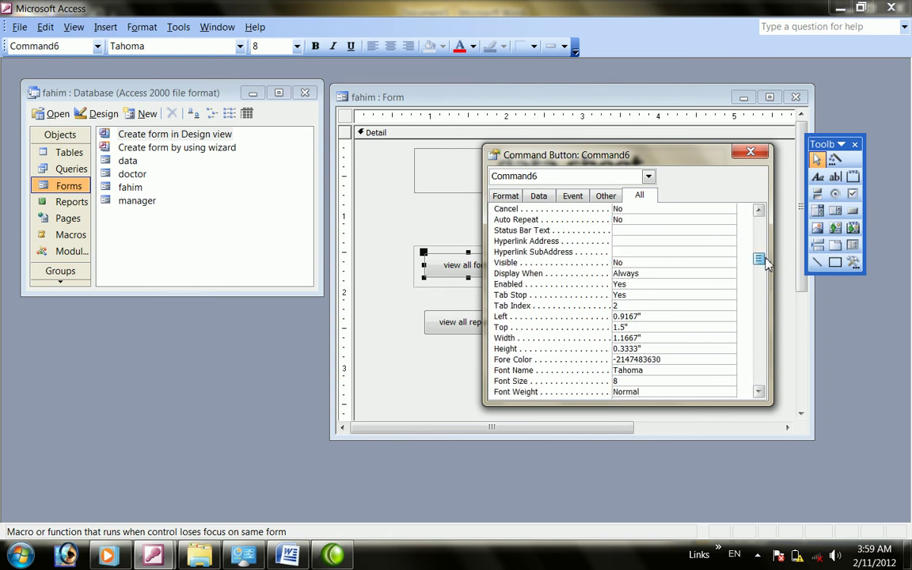
pyautogui.click(751, 152)
pyautogui.rightClick(469, 273)
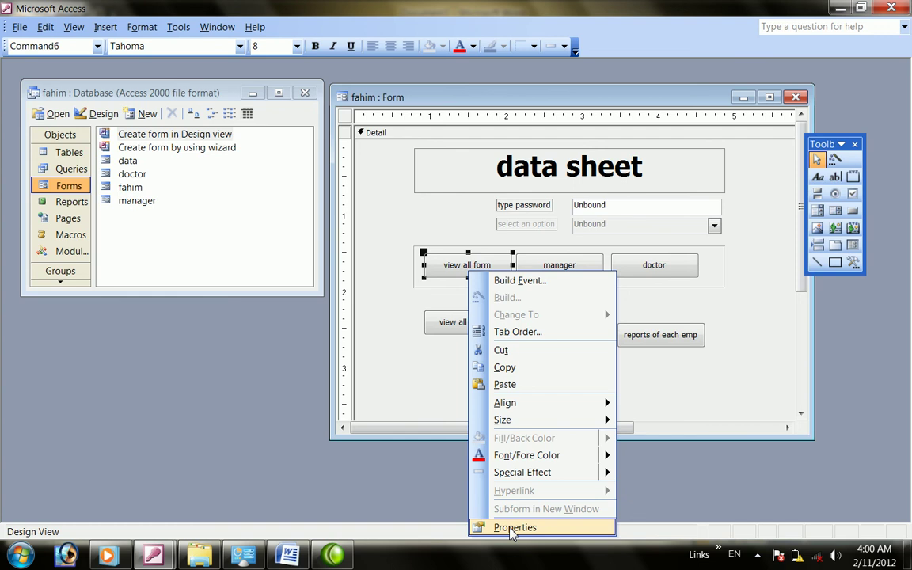
pyautogui.click(513, 528)
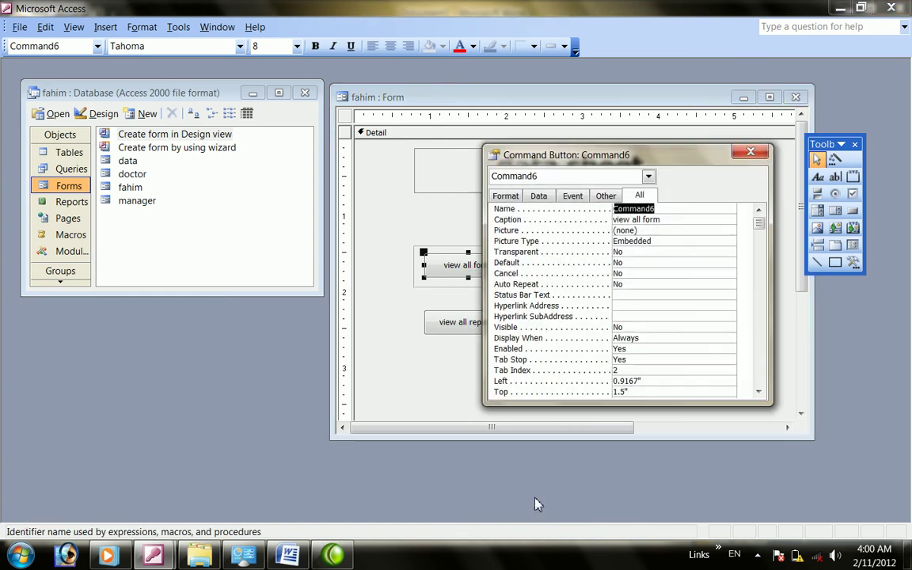
pyautogui.click(751, 152)
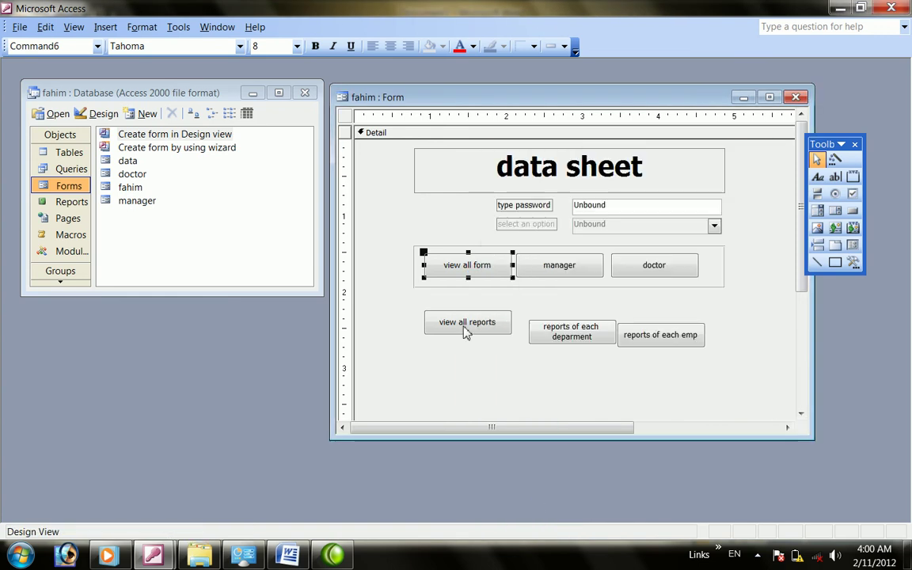
pyautogui.rightClick(466, 332)
pyautogui.click(452, 265)
# Code Command6_Click as DoCmd.OpenForm "data",,,,acFormReadOnly for the view all form button
pyautogui.rightClick(453, 265)
pyautogui.click(482, 267)
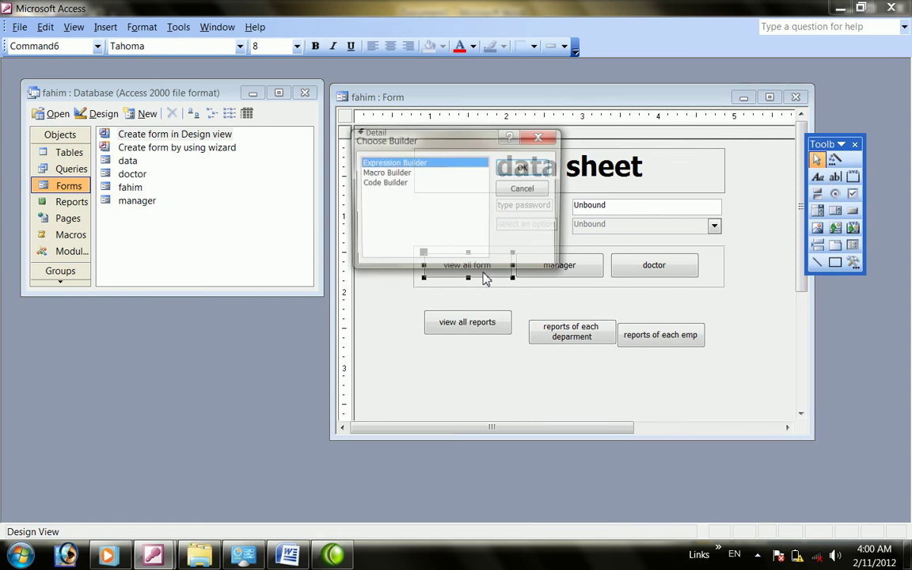
pyautogui.doubleClick(382, 183)
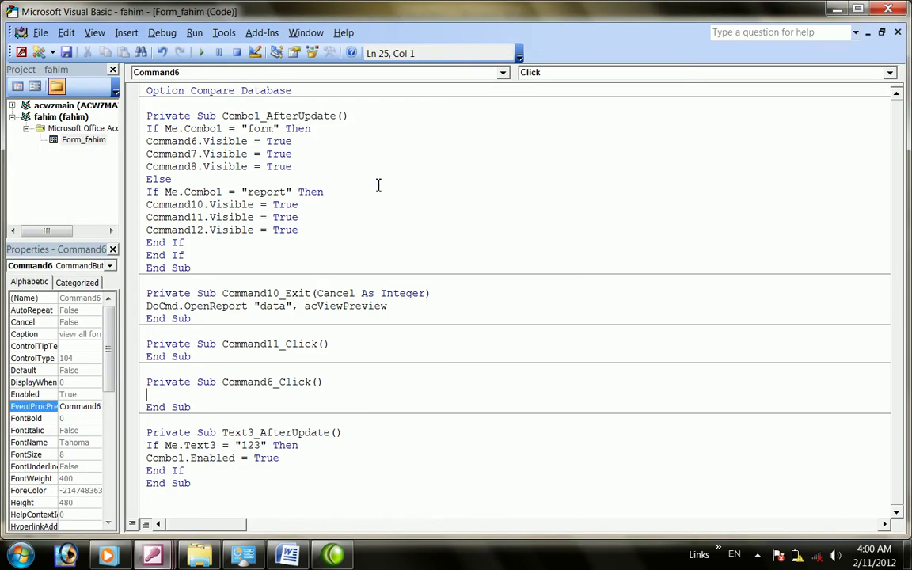
pyautogui.write('docmd.ope')
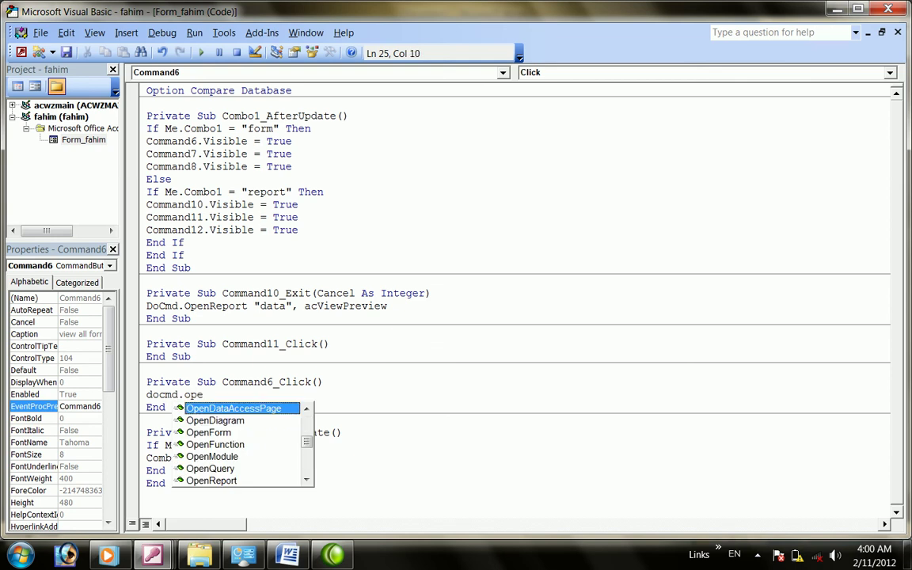
pyautogui.write('nform')
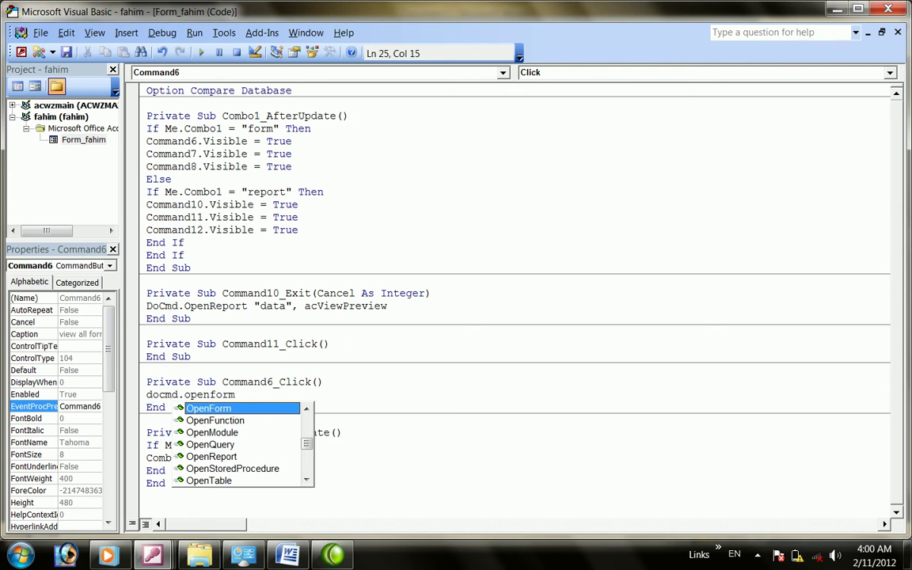
pyautogui.write(' "')
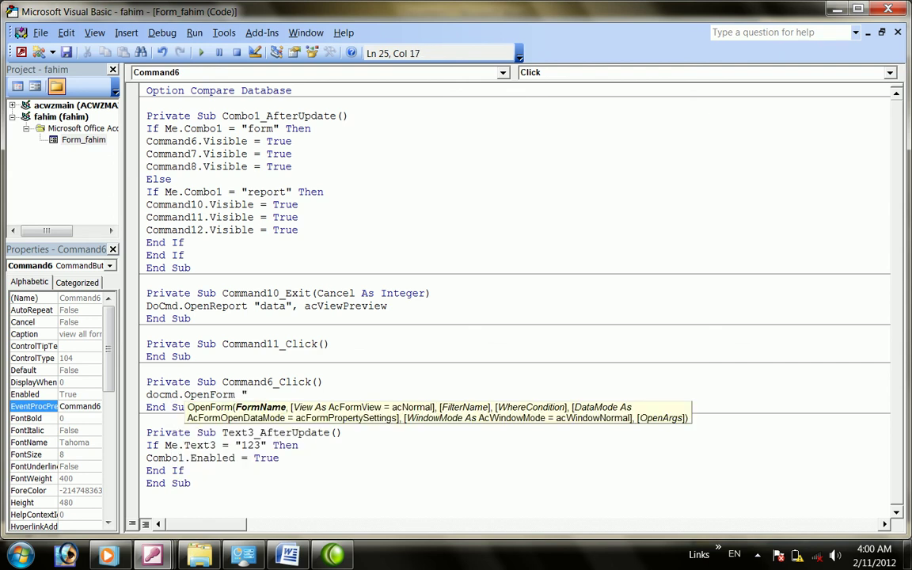
pyautogui.write('data",')
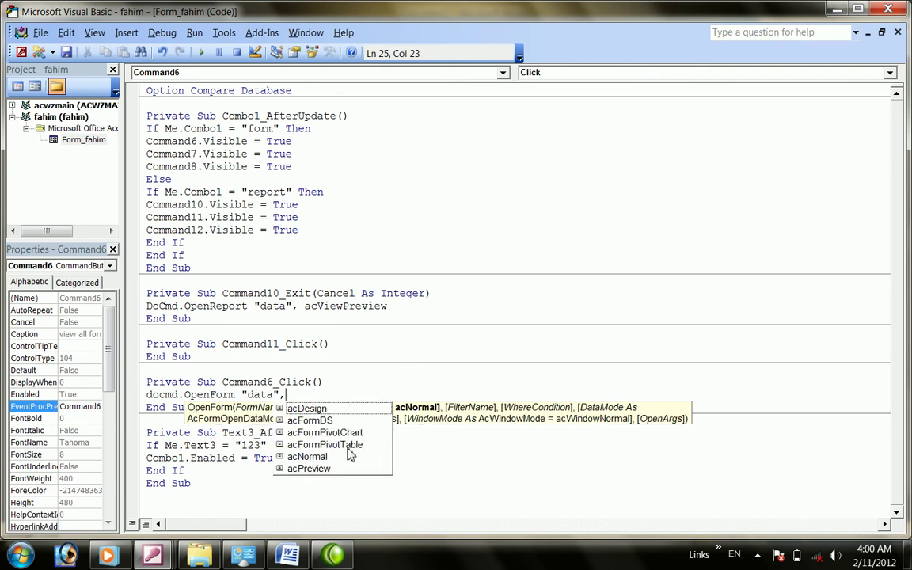
pyautogui.write(',,,')
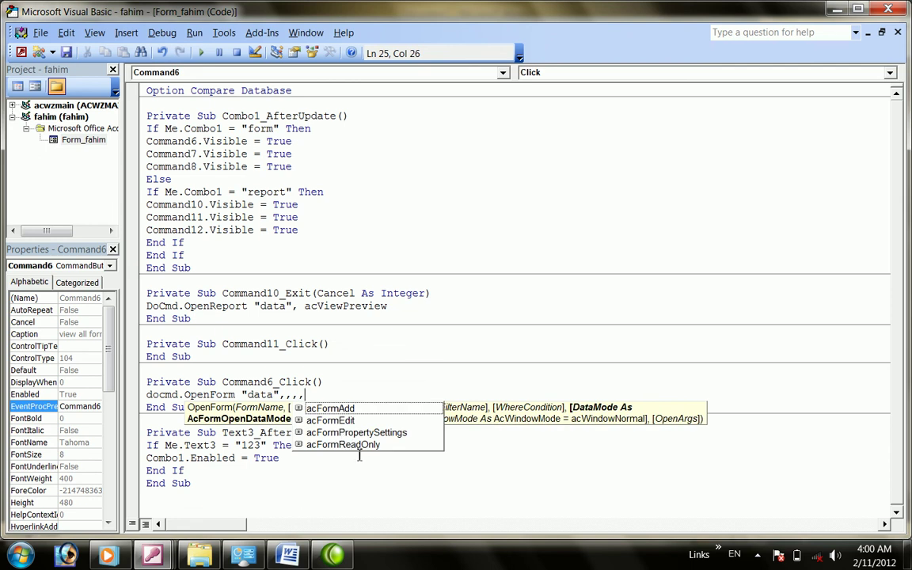
pyautogui.doubleClick(360, 445)
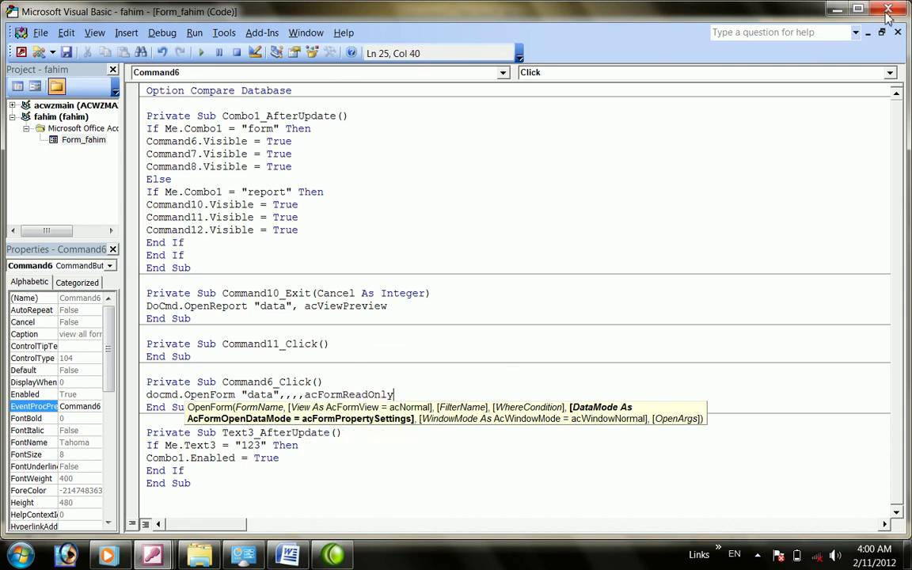
pyautogui.click(888, 12)
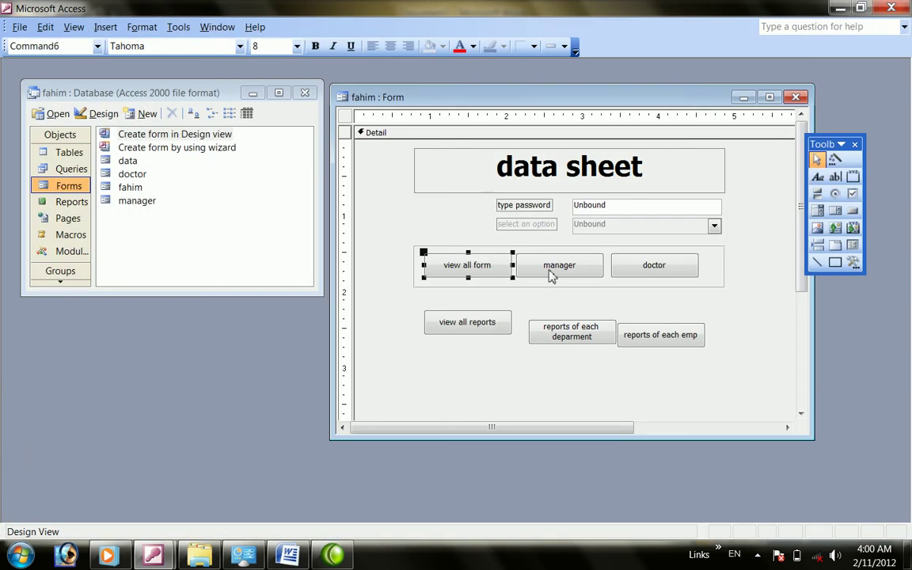
# Code the manager button's Command7_Click as DoCmd.OpenForm "doctor"
pyautogui.rightClick(550, 270)
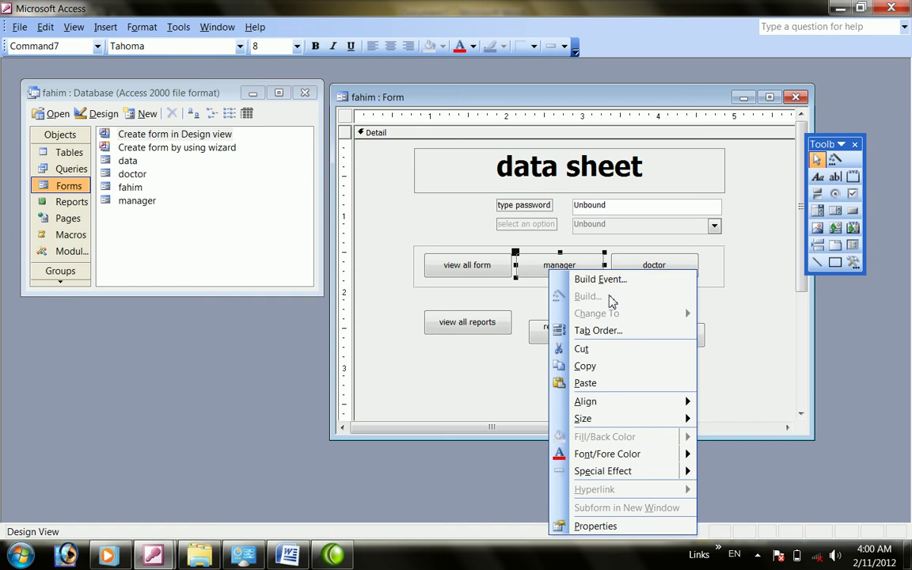
pyautogui.click(582, 279)
pyautogui.click(399, 184)
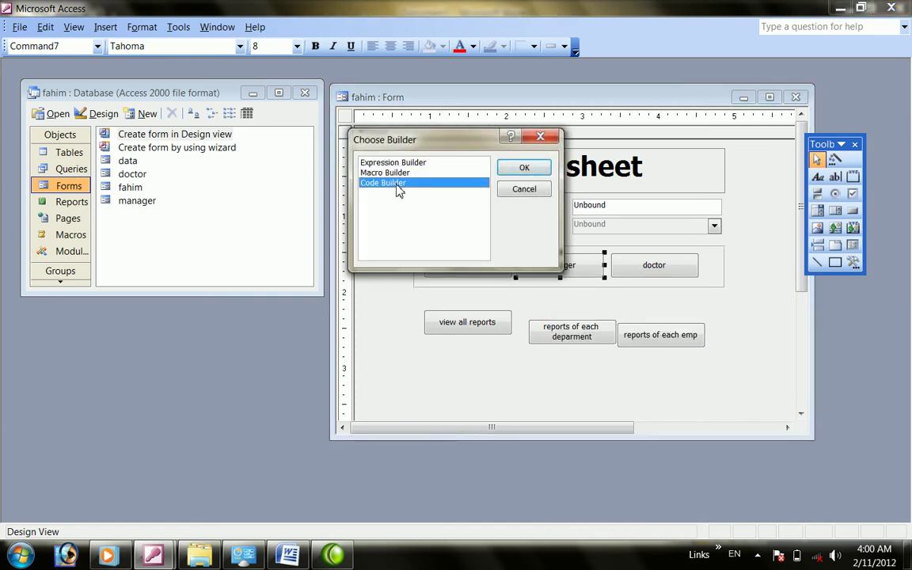
pyautogui.doubleClick(399, 187)
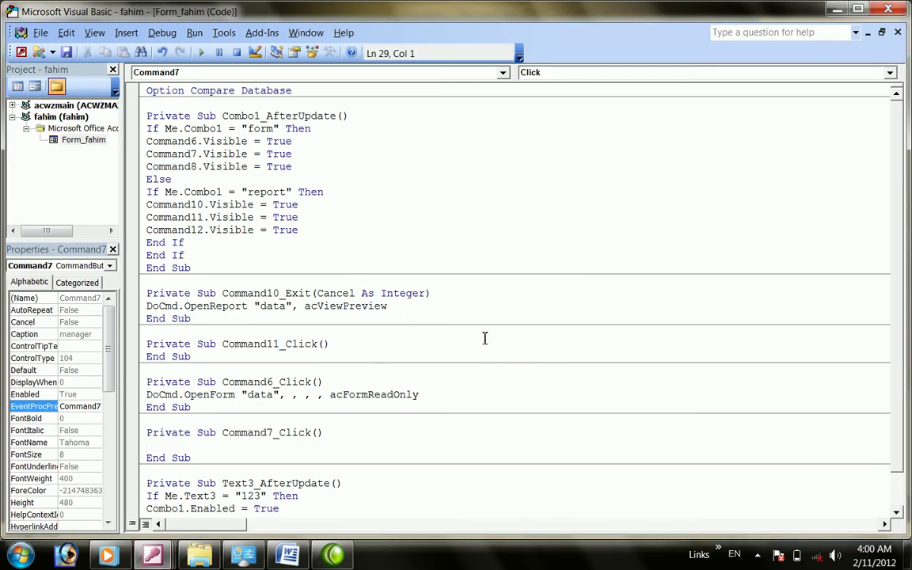
pyautogui.write('docmd.')
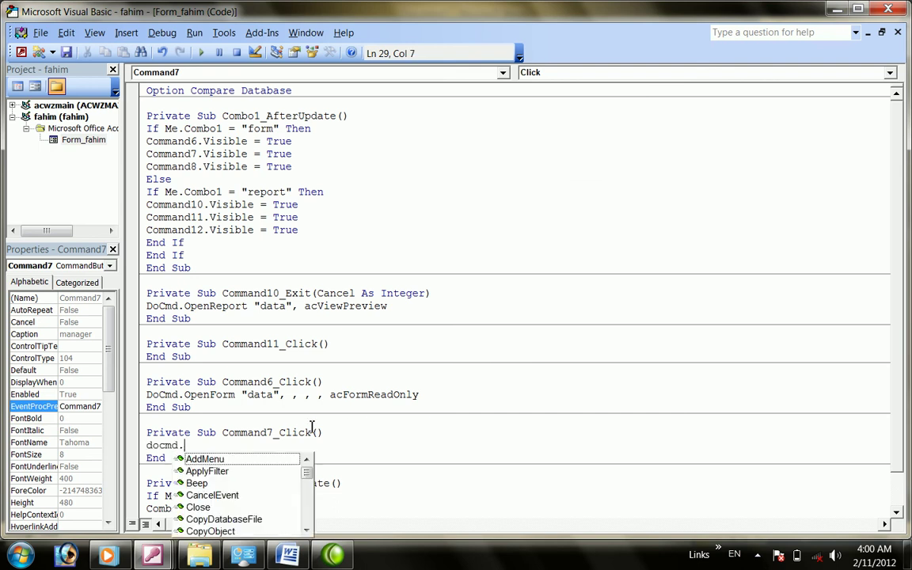
pyautogui.write('openform"')
pyautogui.press('BackSpace')
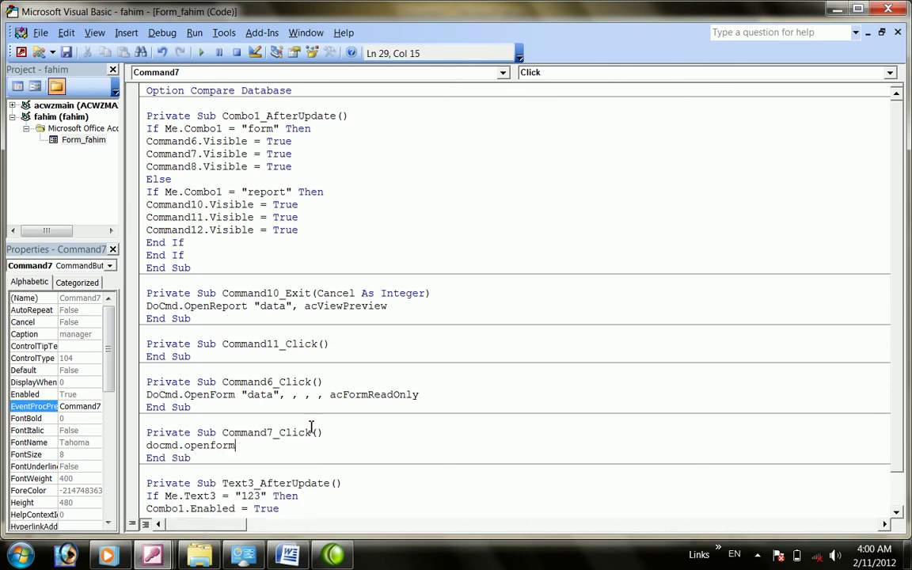
pyautogui.write('"')
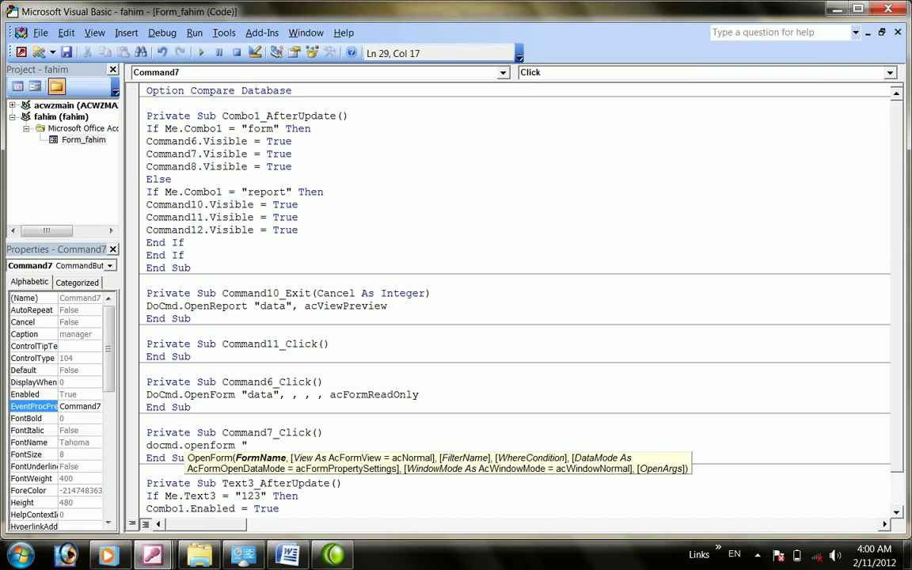
pyautogui.write('doctor')
pyautogui.click(886, 10)
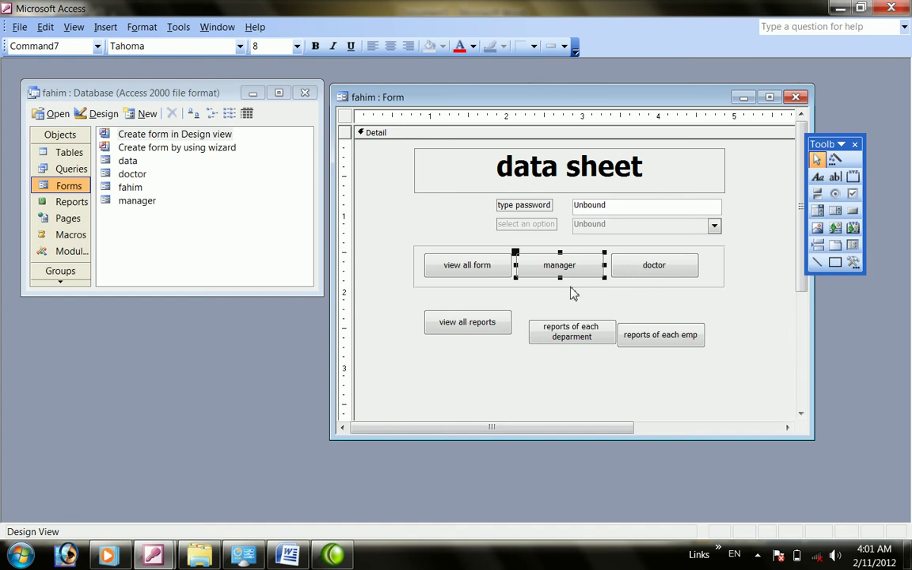
# Code the doctor button's Command8_Click as DoCmd.OpenForm "manager",,,,acFormReadOnly, fixing the openform typo
pyautogui.rightClick(665, 275)
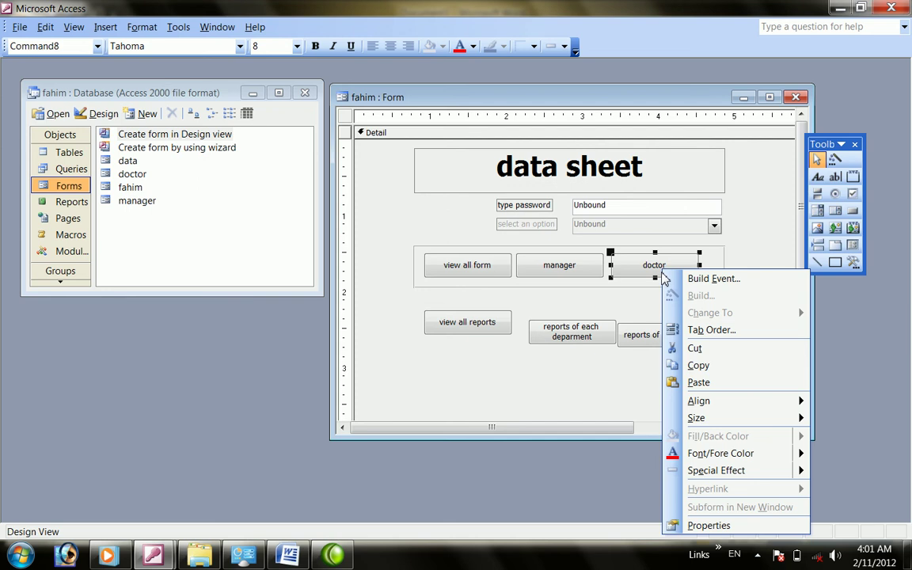
pyautogui.click(703, 278)
pyautogui.doubleClick(380, 183)
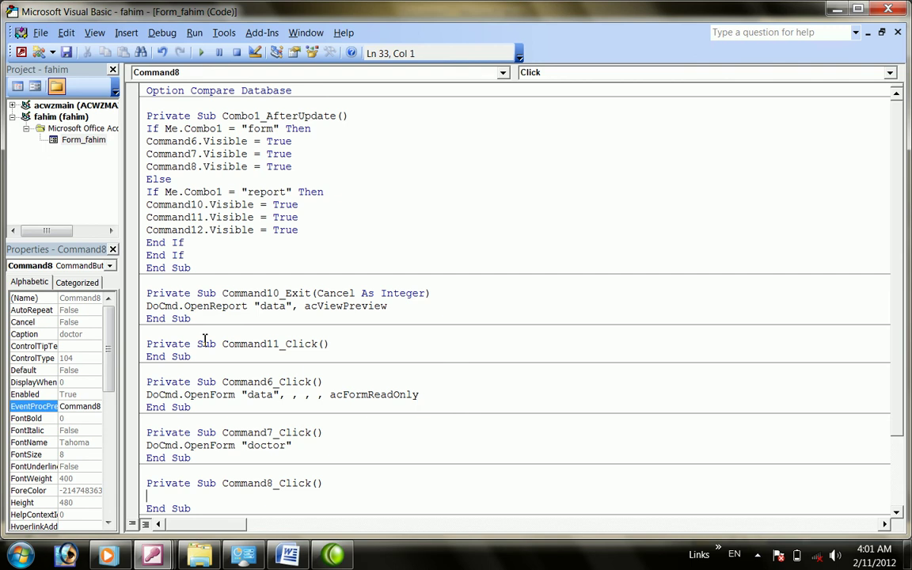
pyautogui.write('docmd.oepnform')
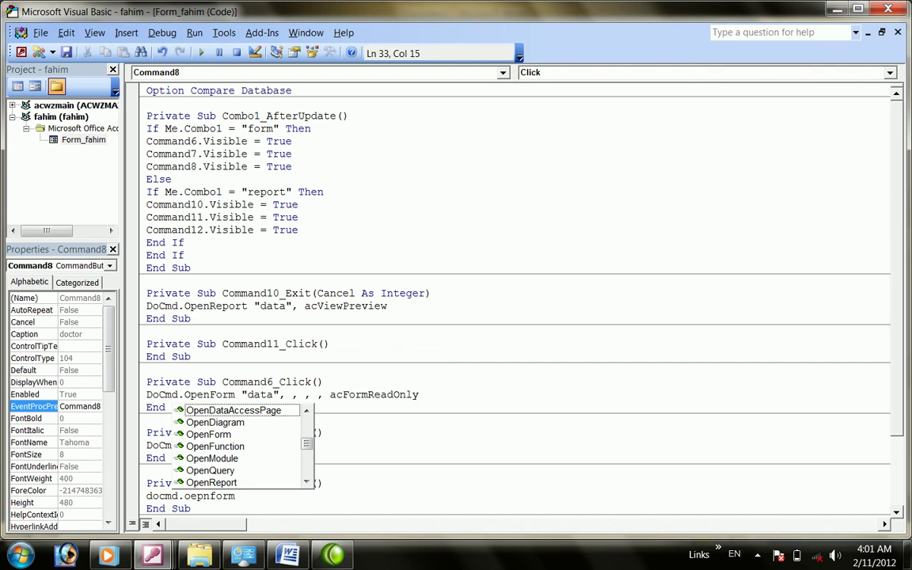
pyautogui.write('"ma')
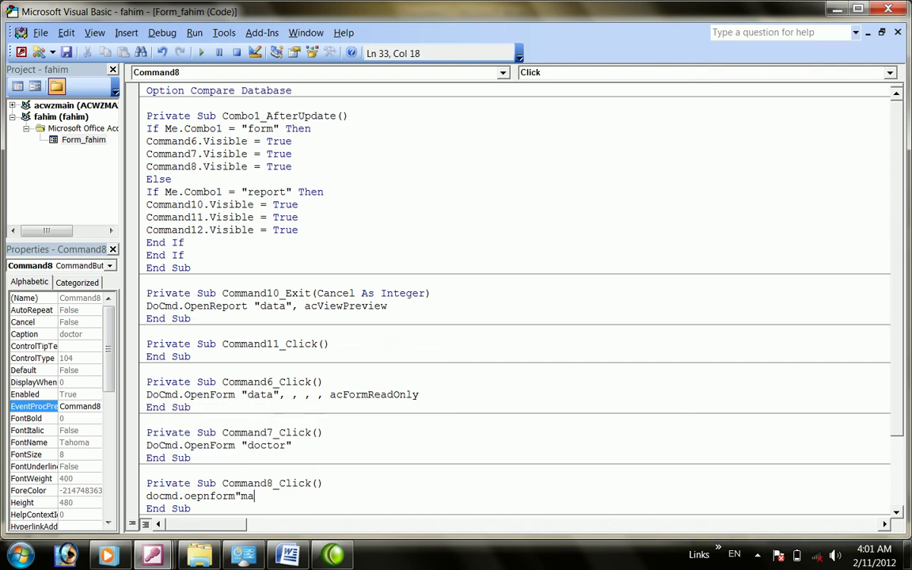
pyautogui.write('nager",,')
pyautogui.press('Left')
pyautogui.press('Left')
pyautogui.press('Left')
pyautogui.press('Left')
pyautogui.press('Left')
pyautogui.press('Left')
pyautogui.press('Left')
pyautogui.press('Left')
pyautogui.press('Left')
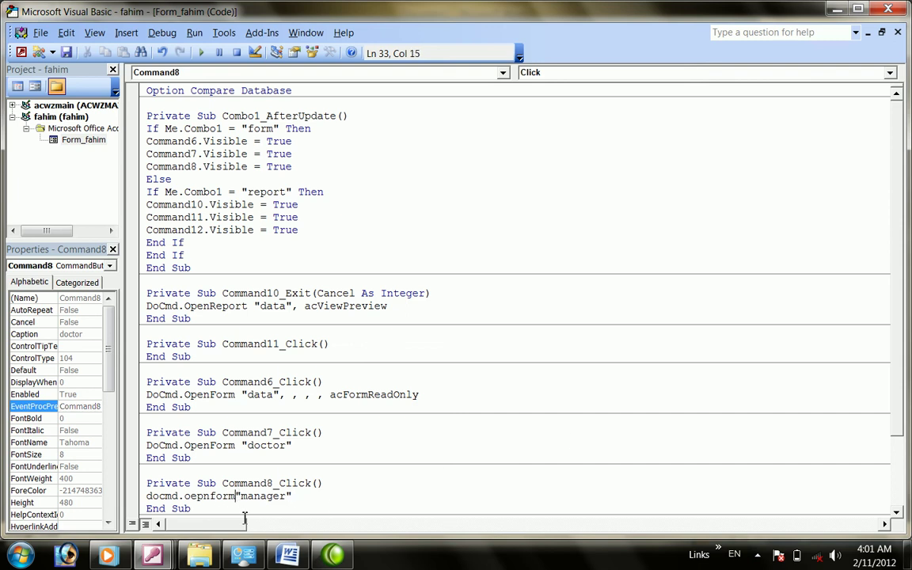
pyautogui.click(315, 499)
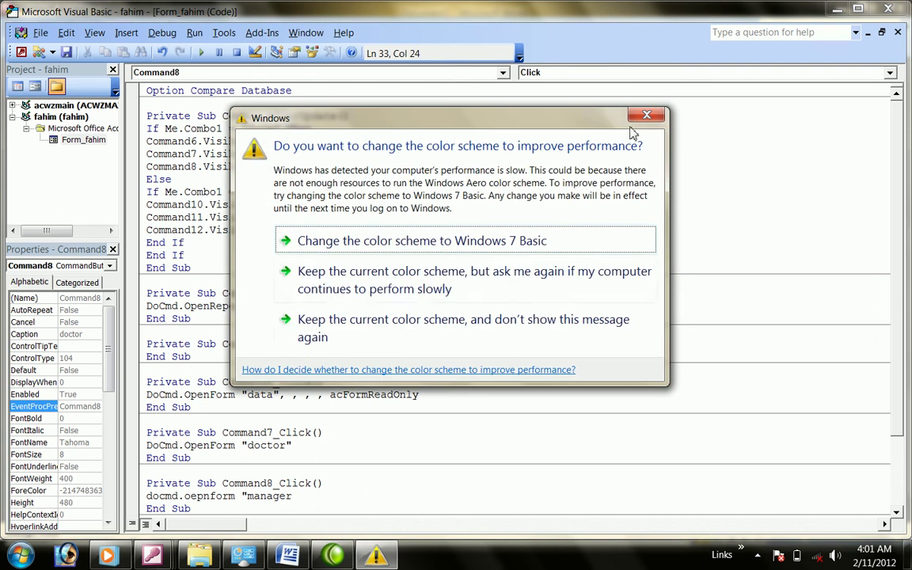
pyautogui.click(645, 117)
pyautogui.press('BackSpace')
pyautogui.press('BackSpace')
pyautogui.press('BackSpace')
pyautogui.press('BackSpace')
pyautogui.press('BackSpace')
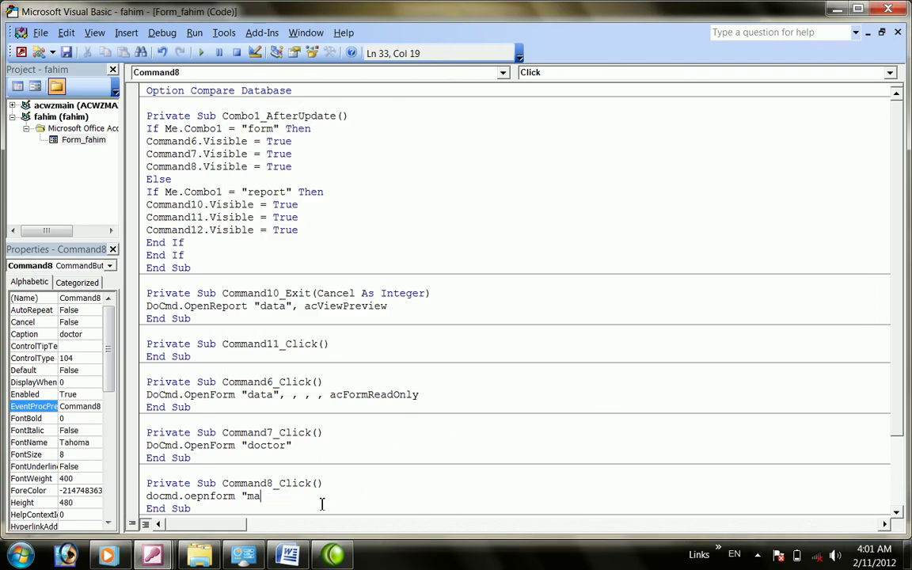
pyautogui.press('BackSpace')
pyautogui.press('BackSpace')
pyautogui.press('BackSpace')
pyautogui.press('BackSpace')
pyautogui.press('BackSpace')
pyautogui.write('enform "man')
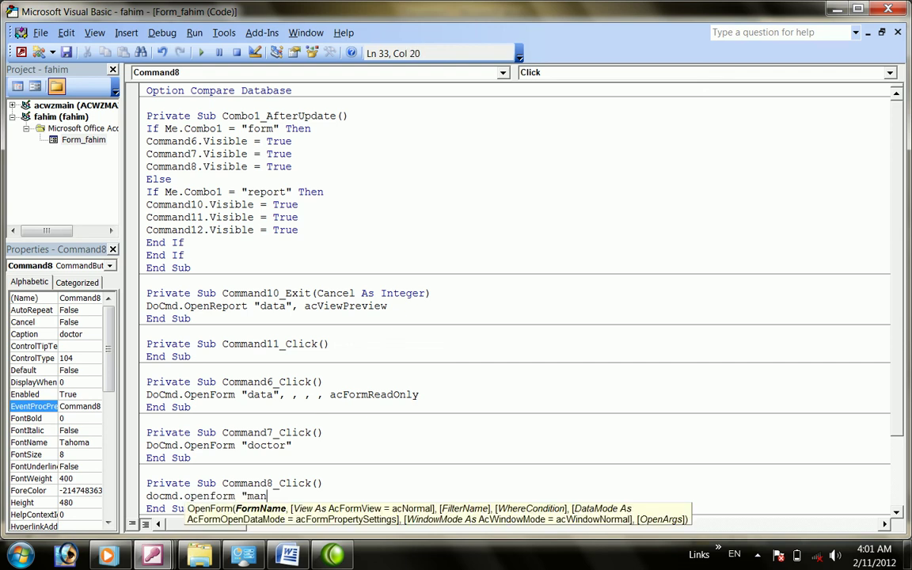
pyautogui.write('ager",,,,')
pyautogui.doubleClick(360, 483)
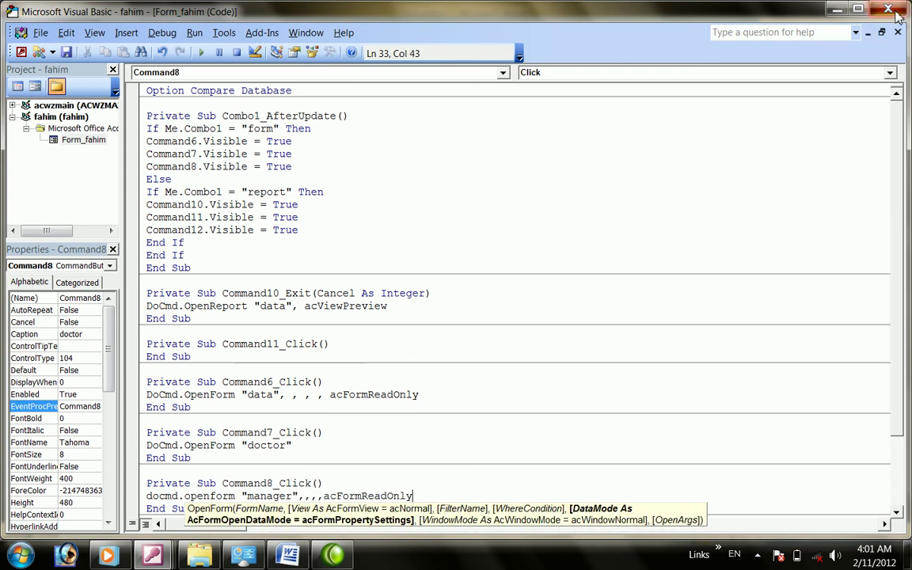
pyautogui.click(897, 12)
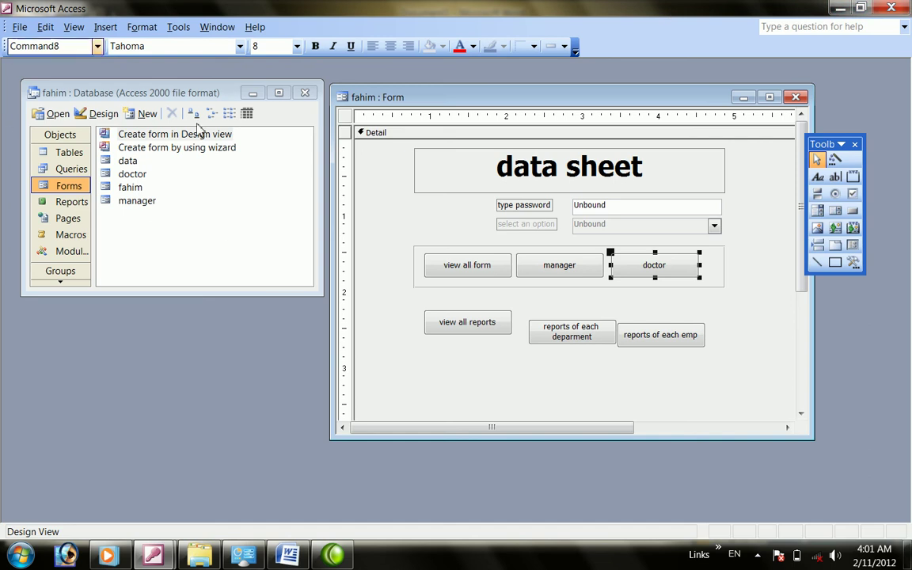
pyautogui.click(74, 27)
pyautogui.click(89, 62)
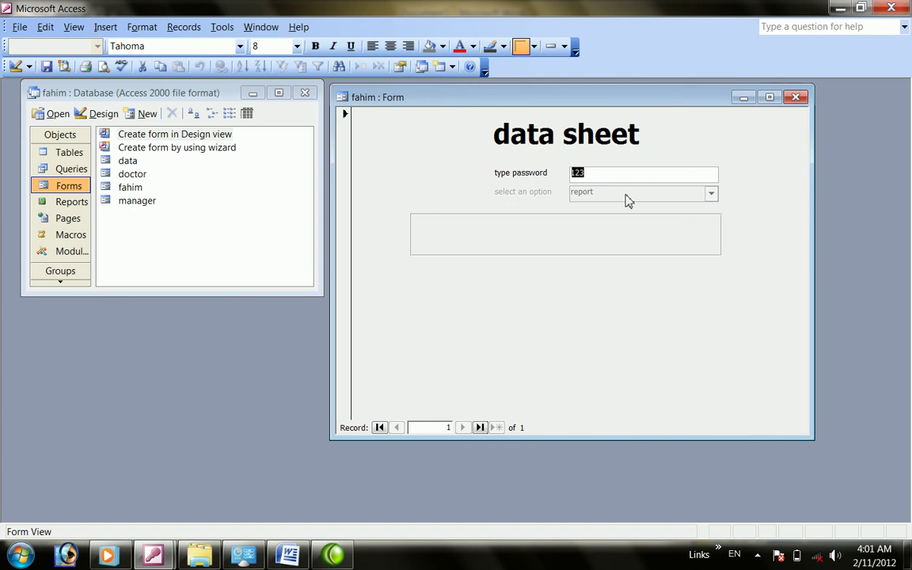
pyautogui.click(599, 172)
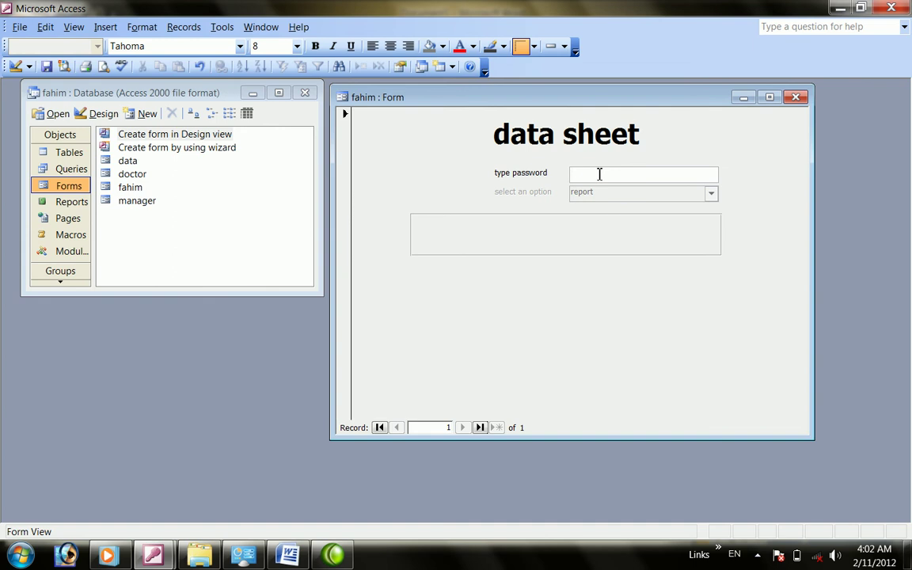
pyautogui.press('Return')
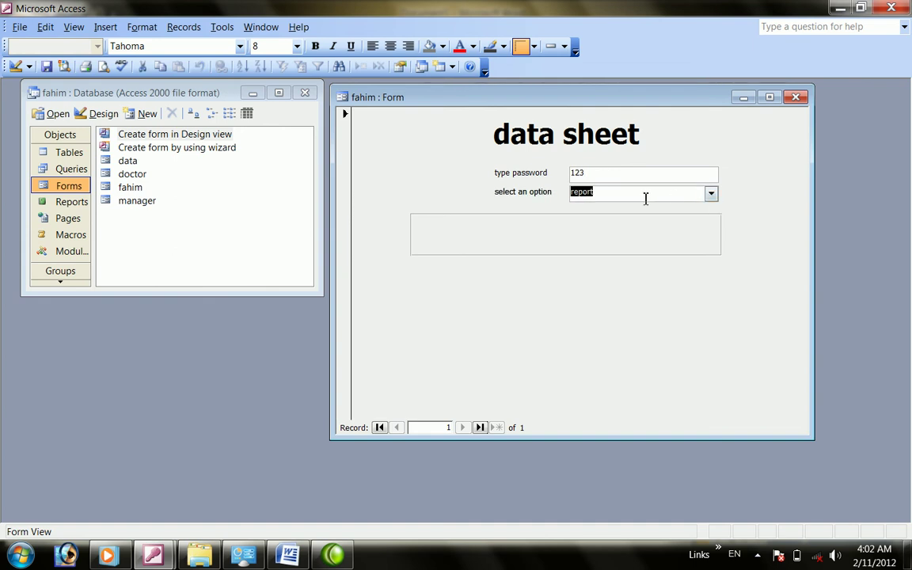
pyautogui.write('form')
pyautogui.press('Return')
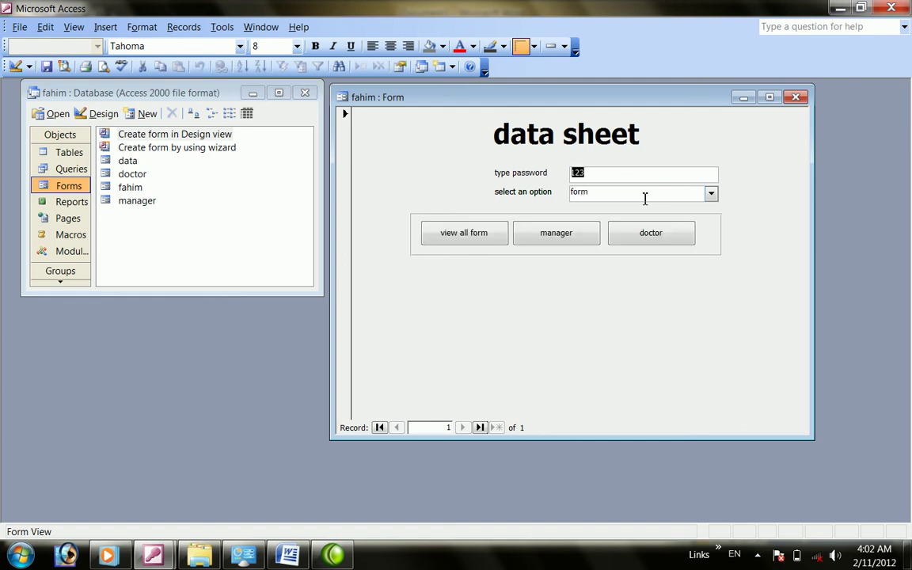
pyautogui.click(489, 238)
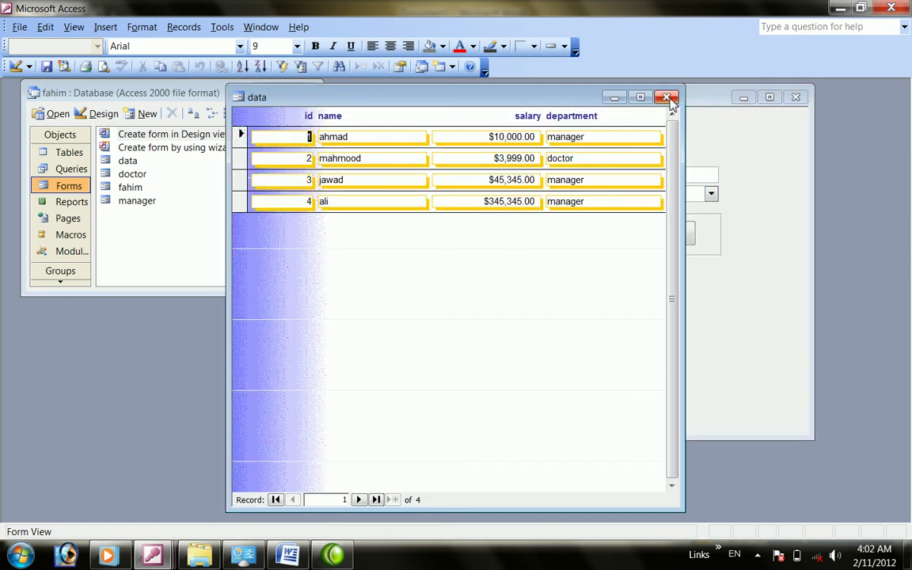
pyautogui.click(666, 97)
pyautogui.click(558, 233)
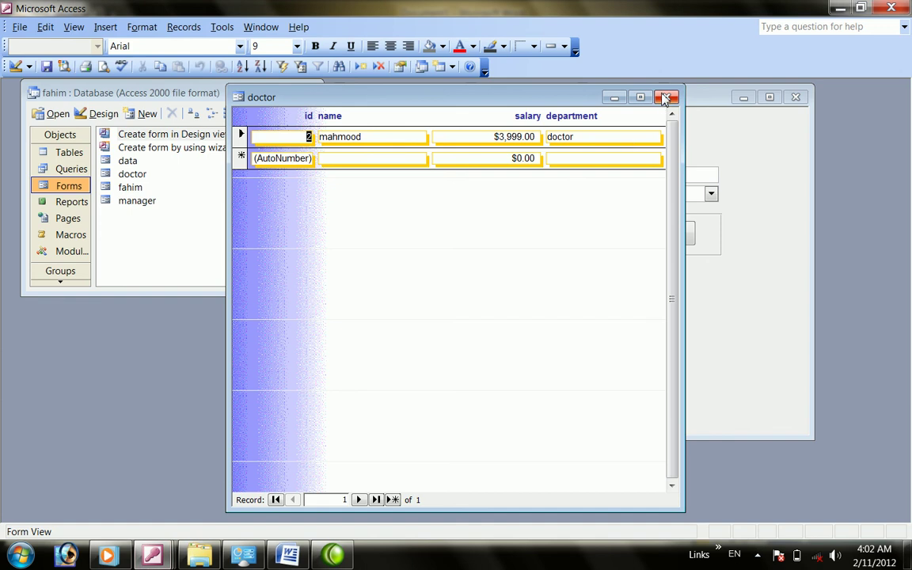
pyautogui.click(667, 96)
pyautogui.click(666, 231)
pyautogui.click(666, 96)
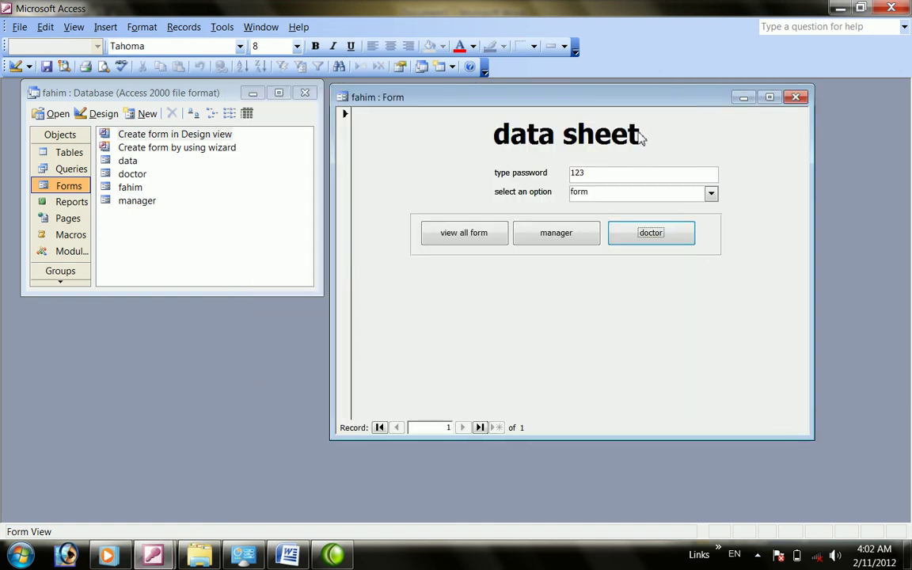
pyautogui.click(645, 235)
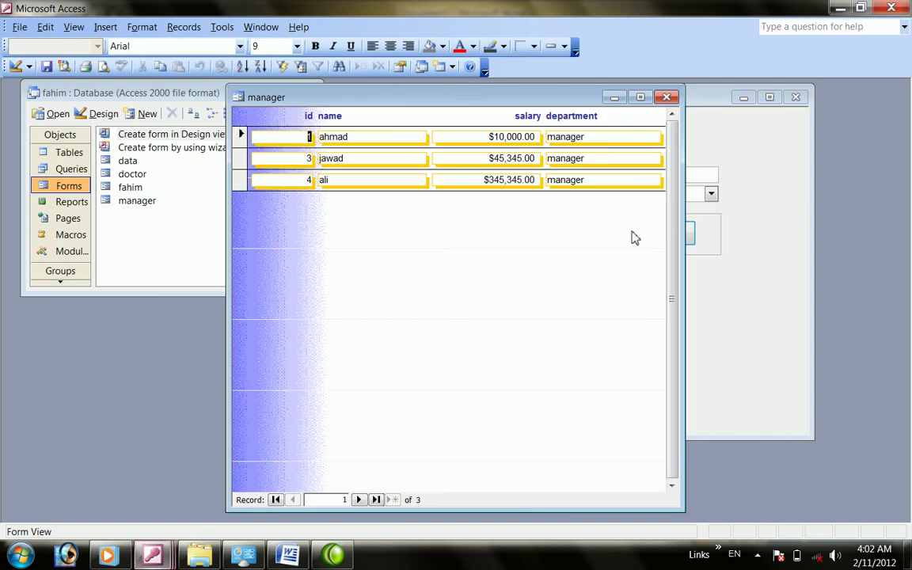
pyautogui.click(666, 97)
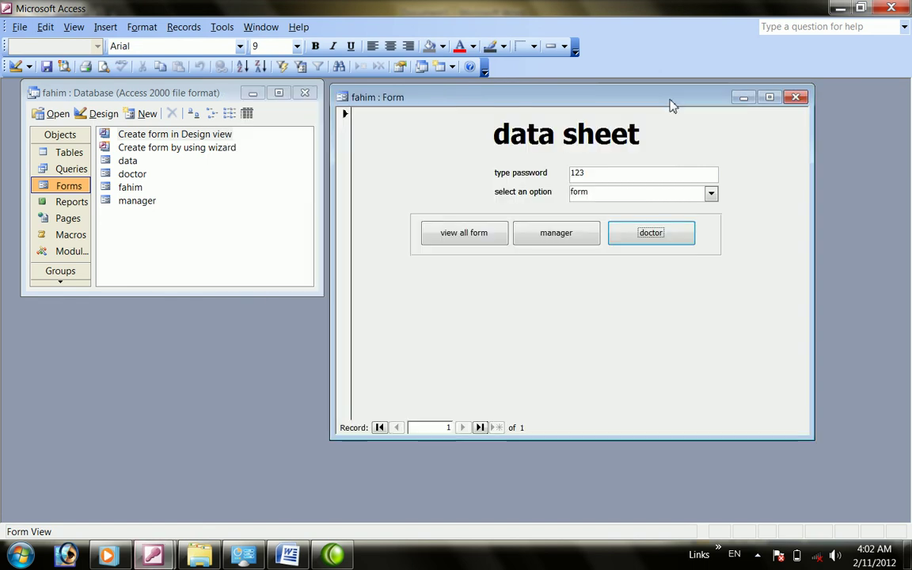
pyautogui.rightClick(547, 241)
pyautogui.click(525, 259)
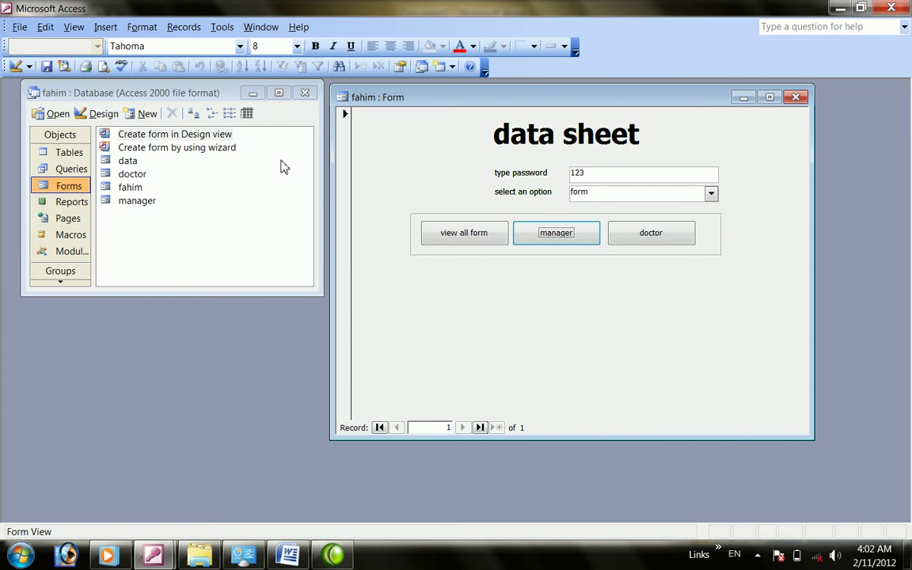
pyautogui.click(16, 65)
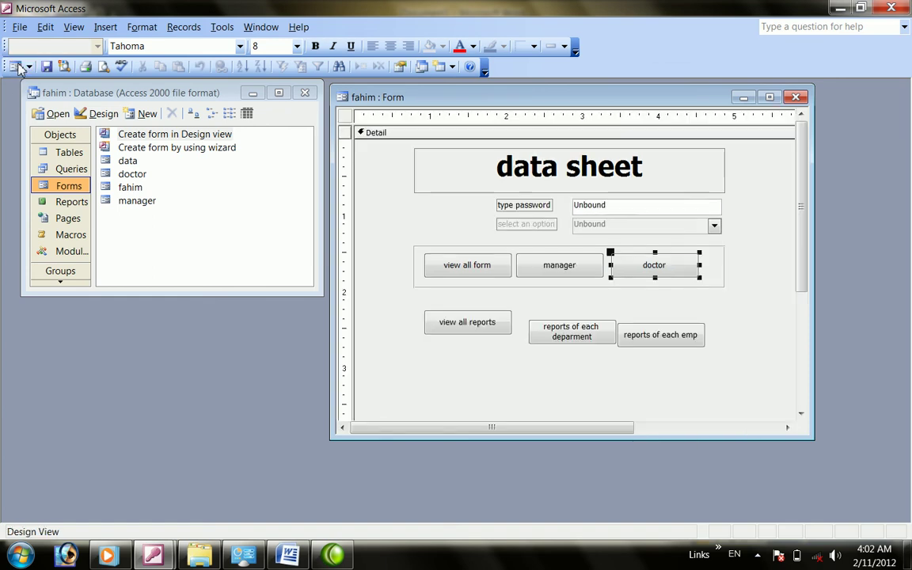
# Change Command7_Click so the manager button opens the "manager" form instead of "doctor"
pyautogui.rightClick(553, 271)
pyautogui.click(615, 519)
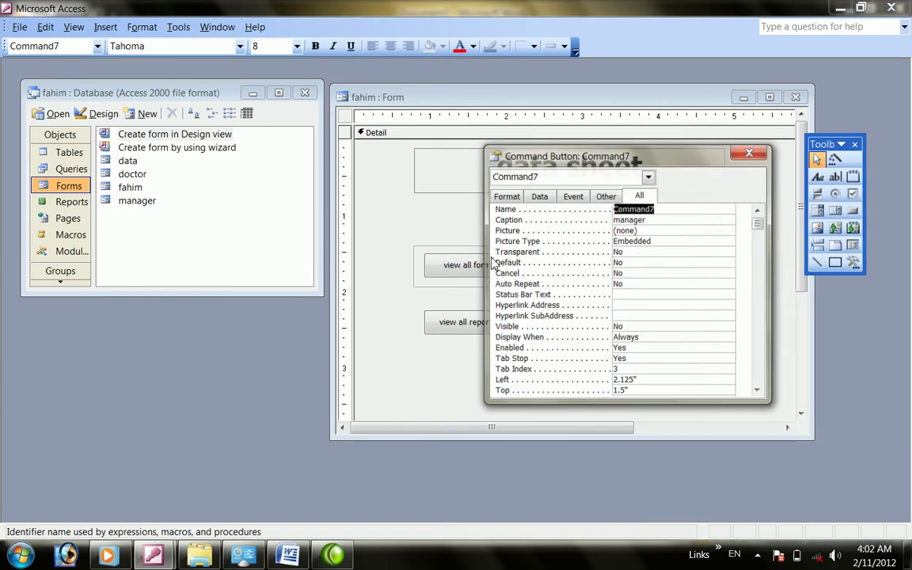
pyautogui.click(749, 154)
pyautogui.rightClick(577, 272)
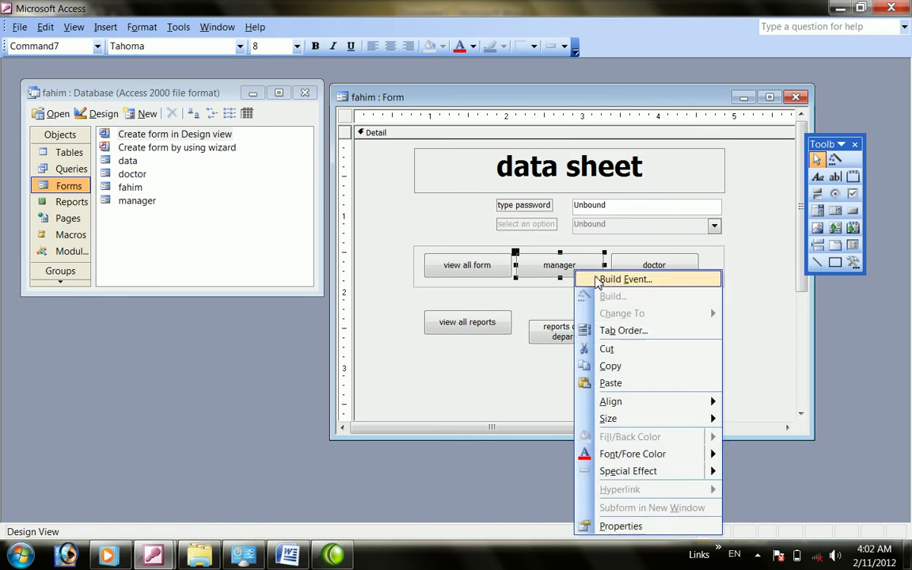
pyautogui.click(602, 279)
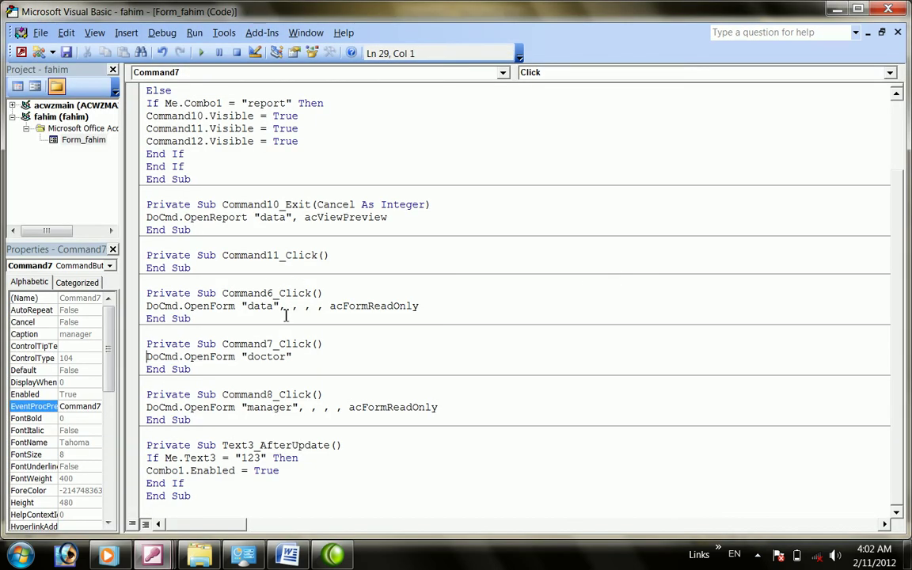
pyautogui.click(286, 356)
pyautogui.press('BackSpace')
pyautogui.press('BackSpace')
pyautogui.press('BackSpace')
pyautogui.press('BackSpace')
pyautogui.press('BackSpace')
pyautogui.write('manager')
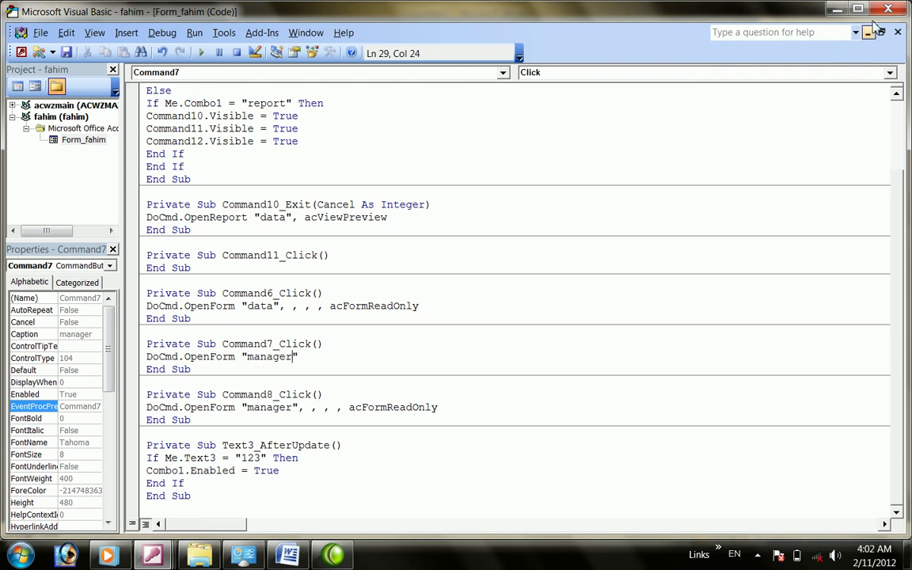
pyautogui.click(886, 8)
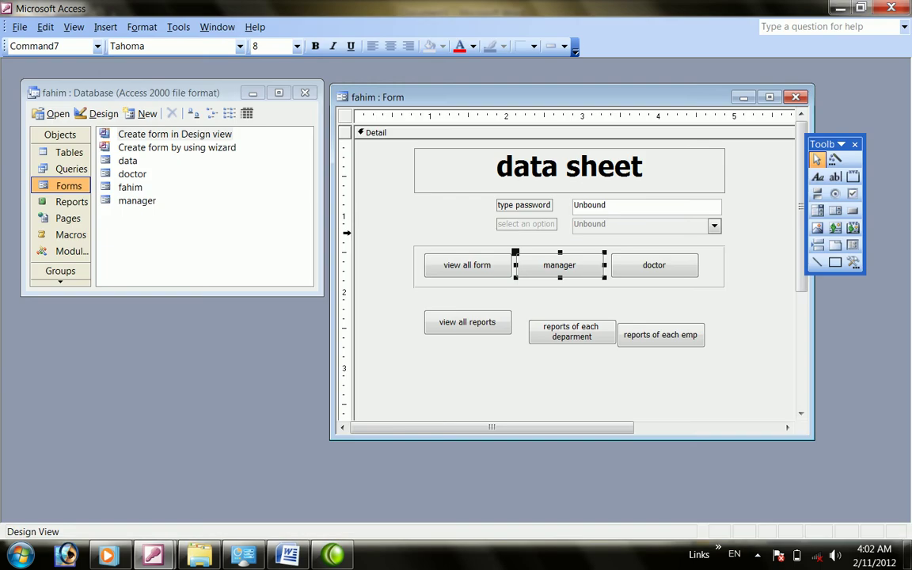
# Change Command8_Click so the doctor button opens the "doctor" form instead of "manager"
pyautogui.rightClick(653, 270)
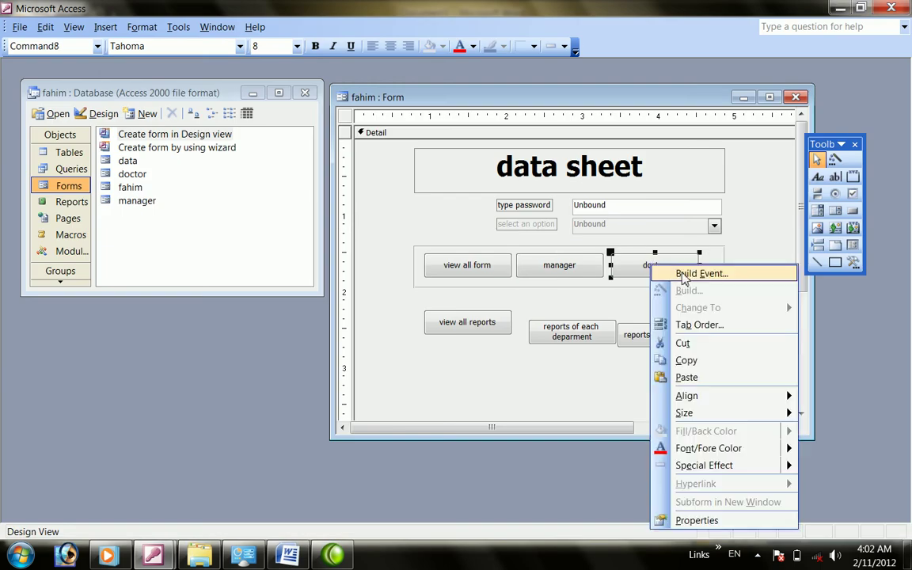
pyautogui.click(679, 271)
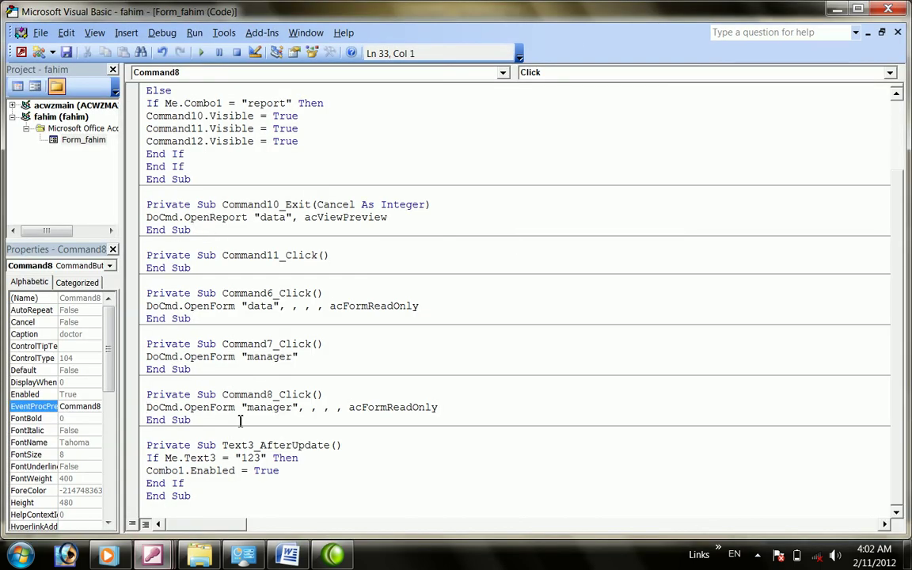
pyautogui.click(295, 409)
pyautogui.press('BackSpace')
pyautogui.press('BackSpace')
pyautogui.press('BackSpace')
pyautogui.press('BackSpace')
pyautogui.press('BackSpace')
pyautogui.press('BackSpace')
pyautogui.press('BackSpace')
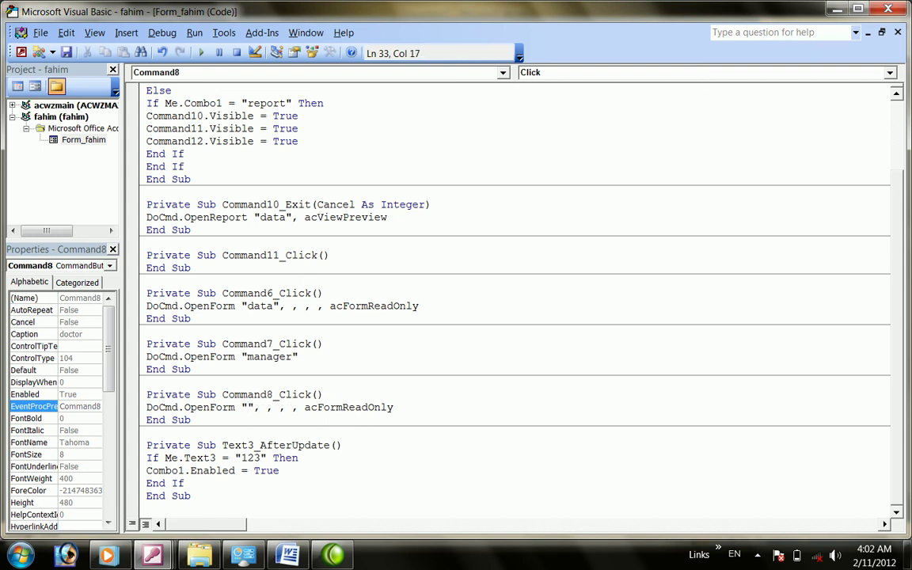
pyautogui.write('doctor')
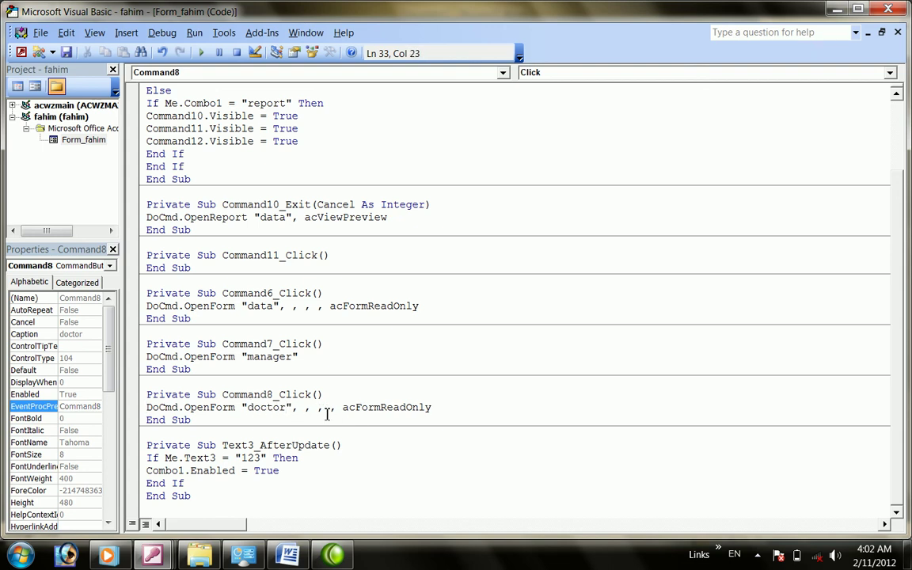
pyautogui.click(837, 9)
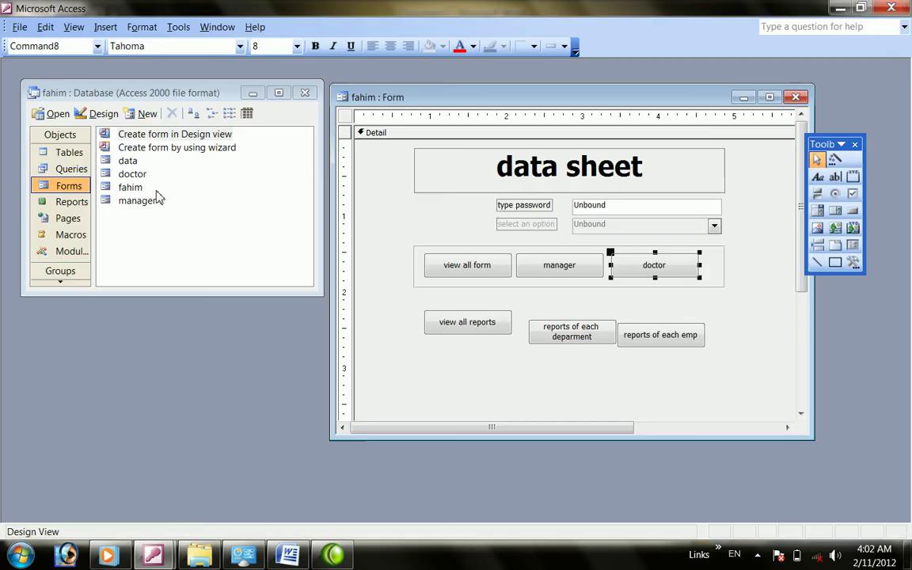
# Run the form in Form View, entering the password and the 'form' option to reveal the buttons
pyautogui.click(74, 27)
pyautogui.click(91, 59)
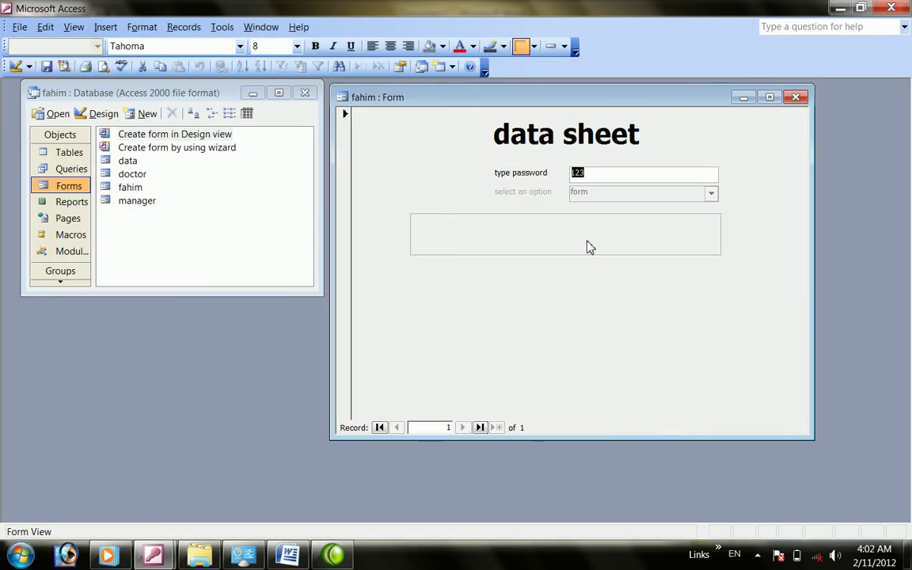
pyautogui.click(600, 173)
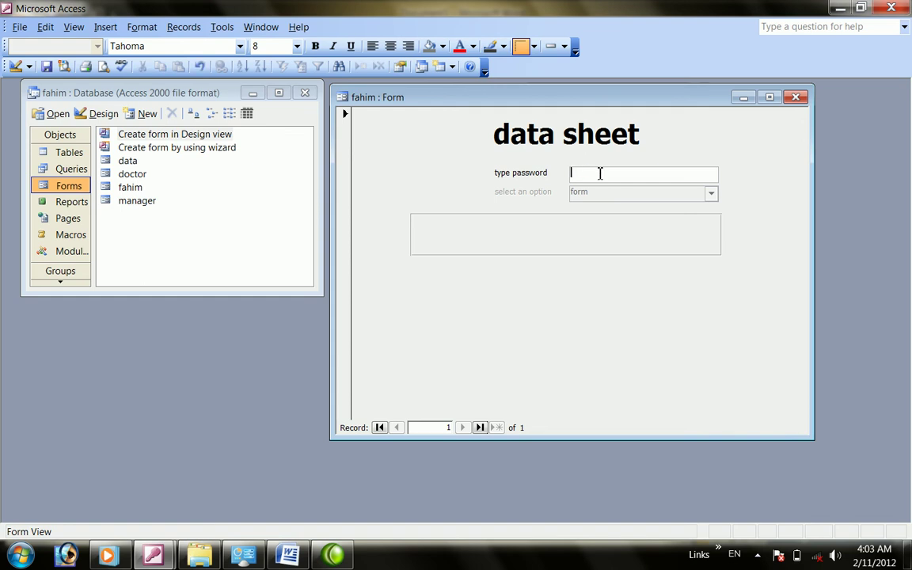
pyautogui.press('Return')
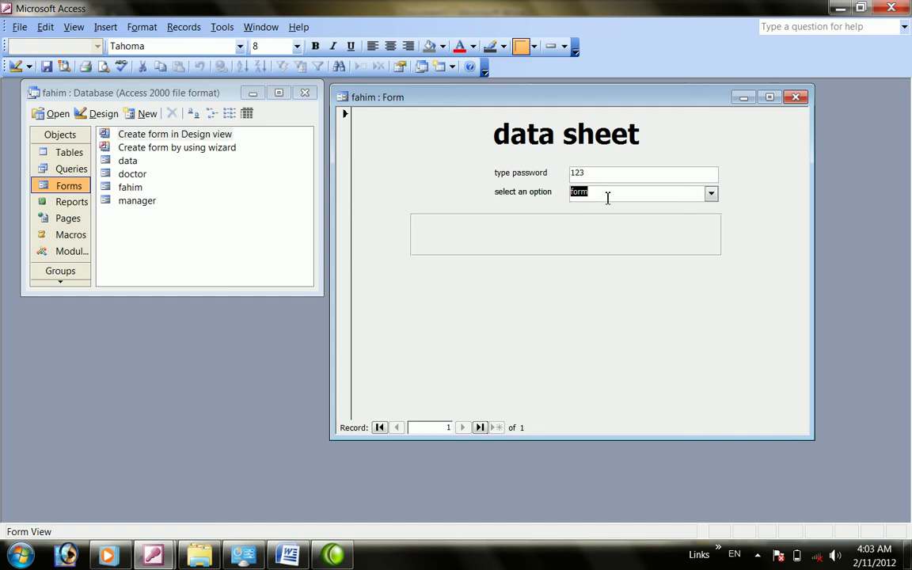
pyautogui.hotkey('shift', 'Tab')
pyautogui.click(615, 194)
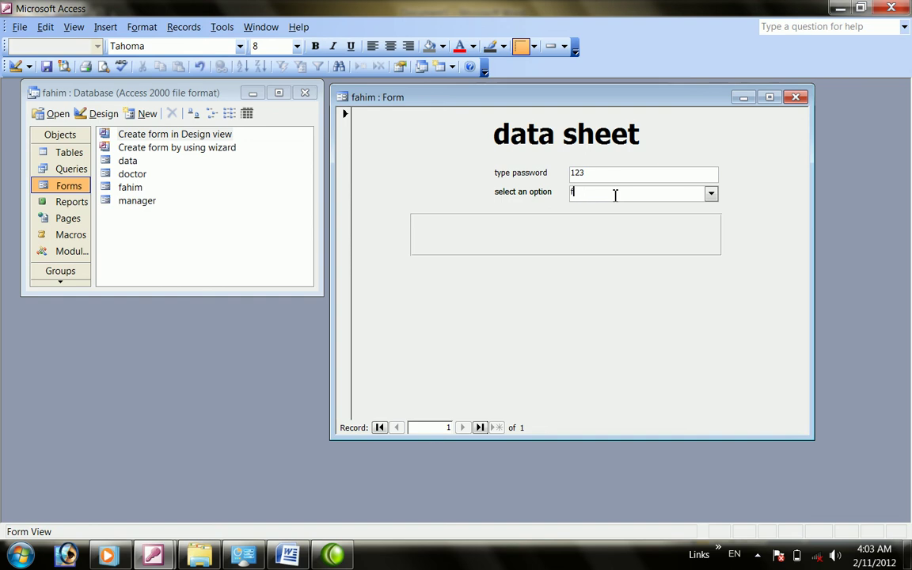
pyautogui.press('Return')
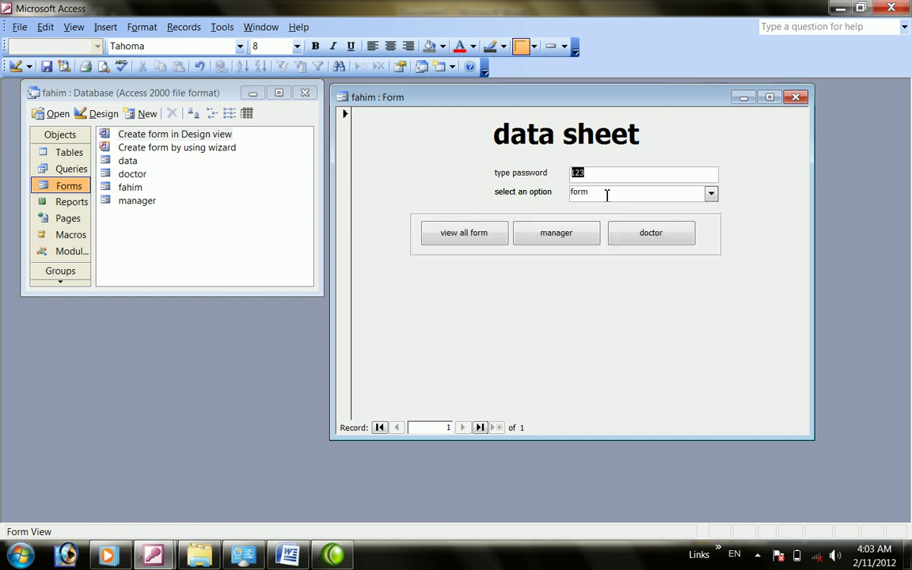
# Test the data, manager and doctor buttons, closing the data and manager forms after checking
pyautogui.click(470, 240)
pyautogui.click(666, 97)
pyautogui.click(552, 232)
pyautogui.click(668, 98)
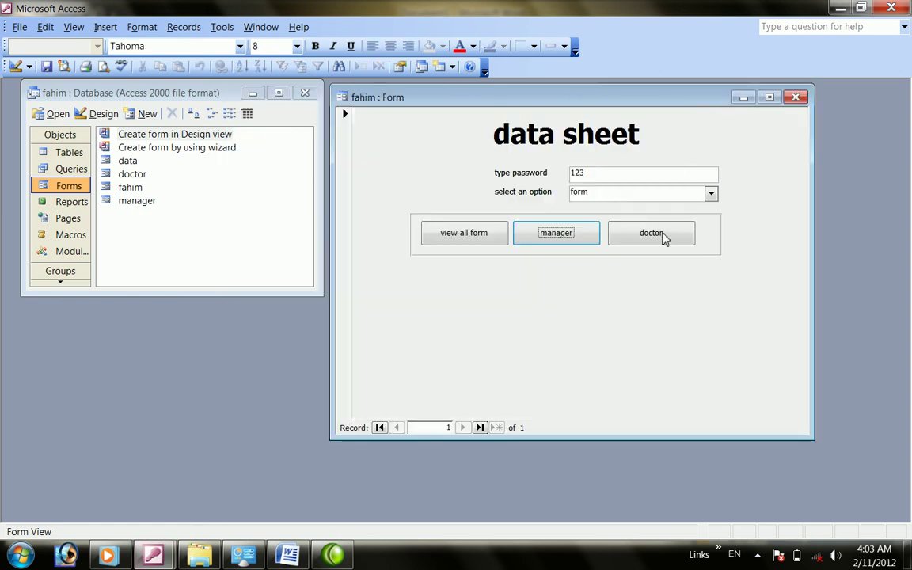
pyautogui.click(658, 237)
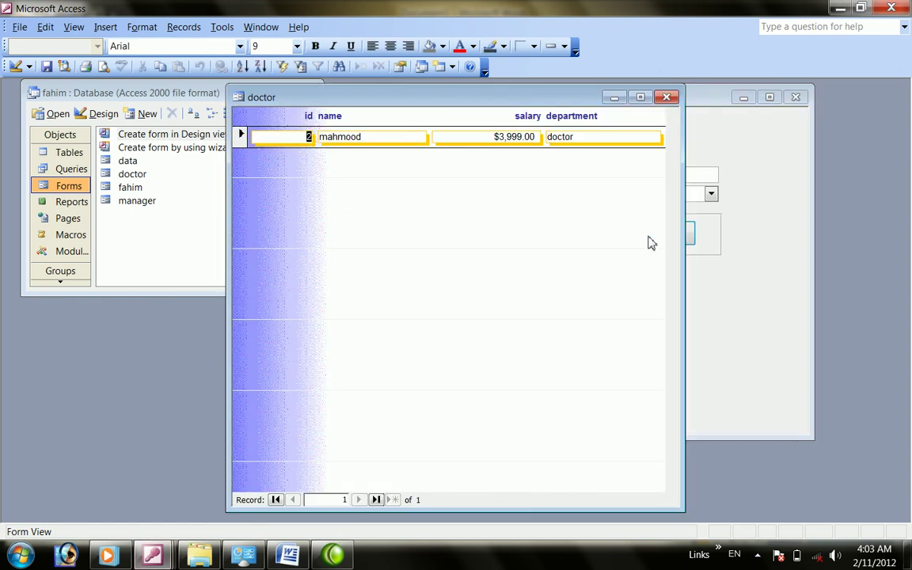